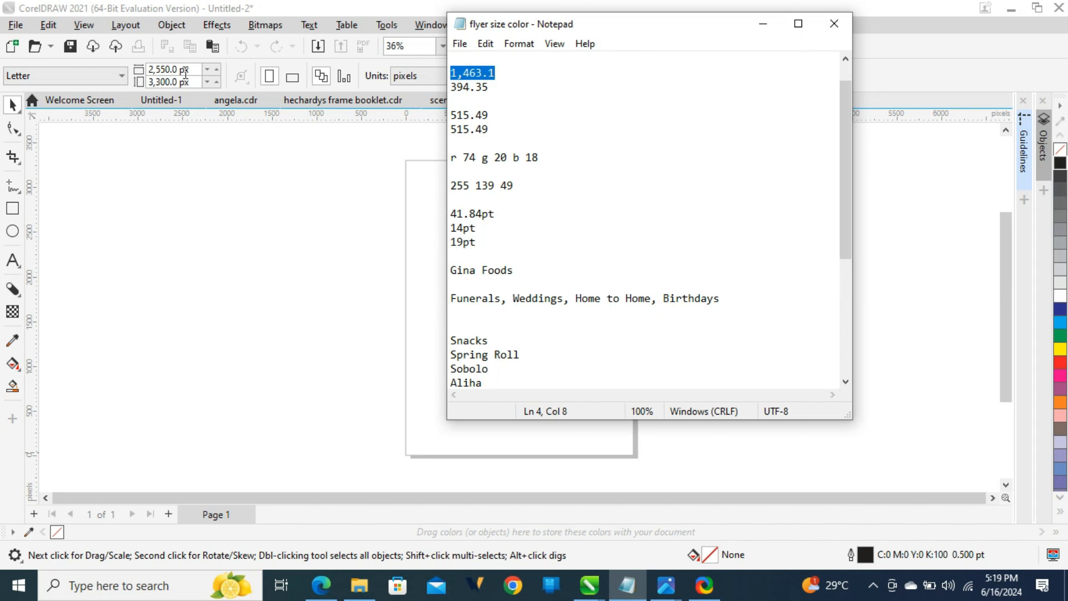
Step: Set the page width to 1,463.1 px
left_click(155, 71)
type("1463.1")
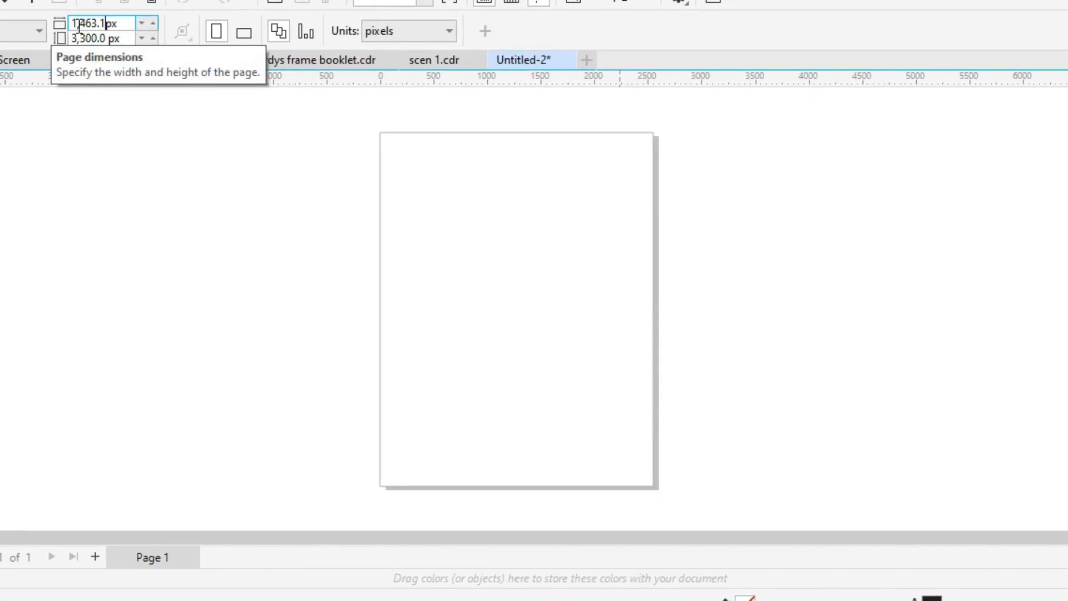
left_click(98, 39)
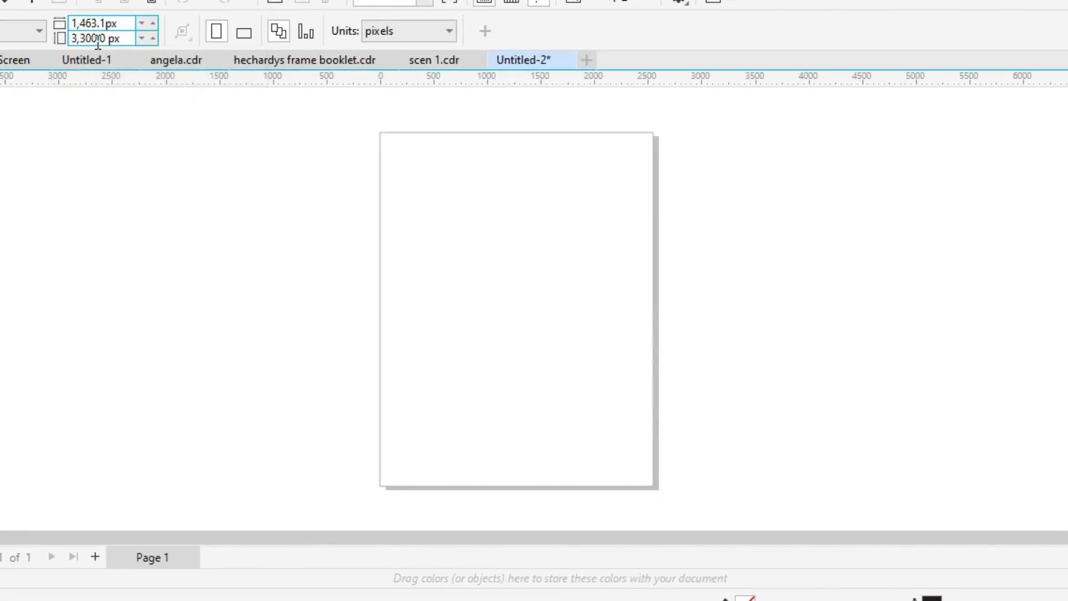
key("Return")
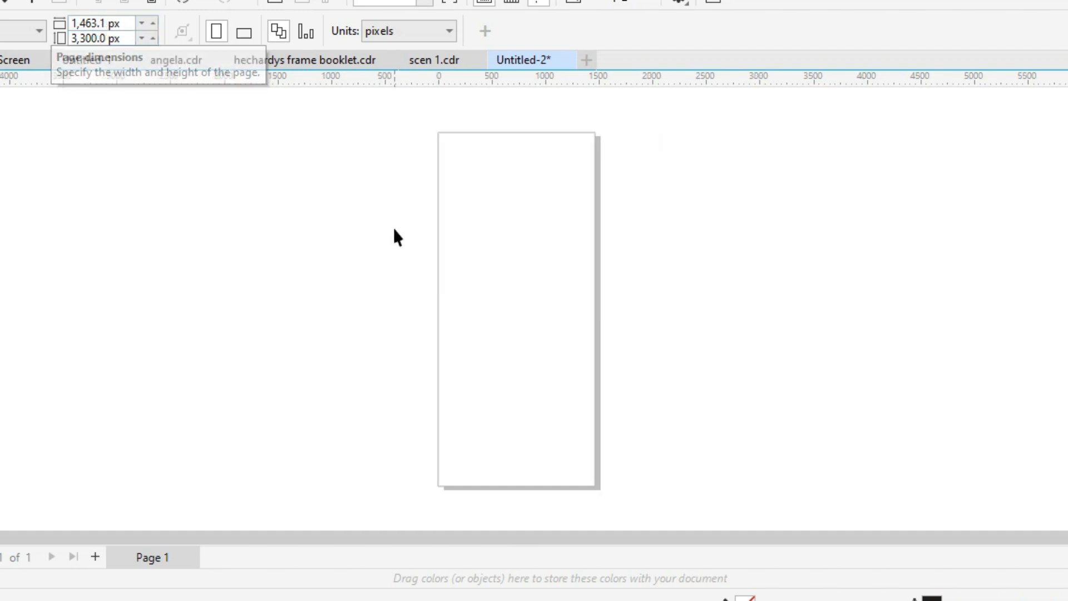
Step: Copy 1,978.6 from the flyer size notes in Notepad and use it as the page height in pixels
key("alt+Tab")
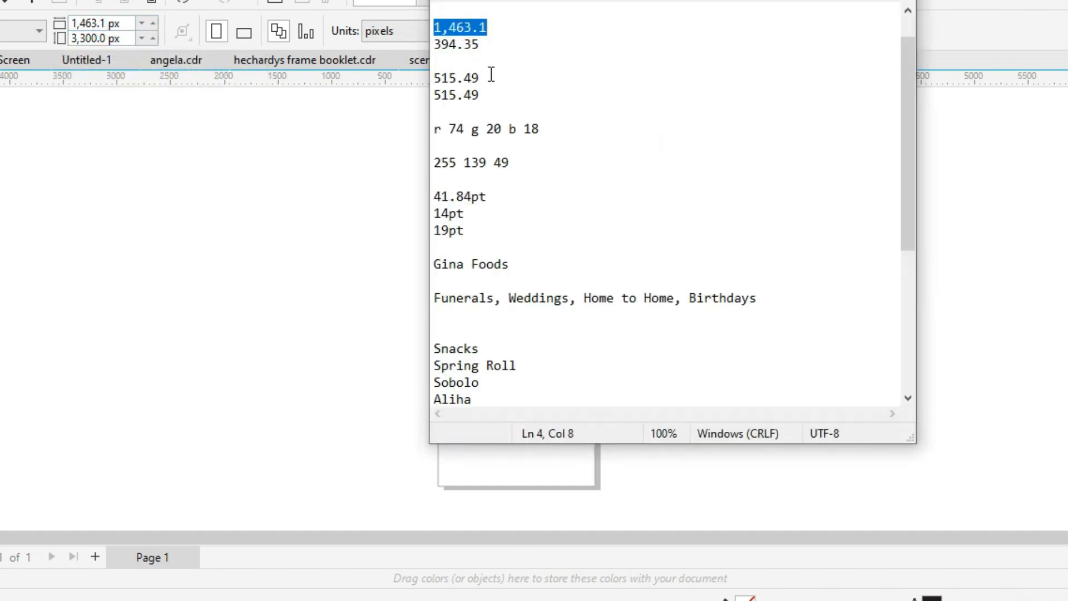
left_click_drag(480, 46, 432, 44)
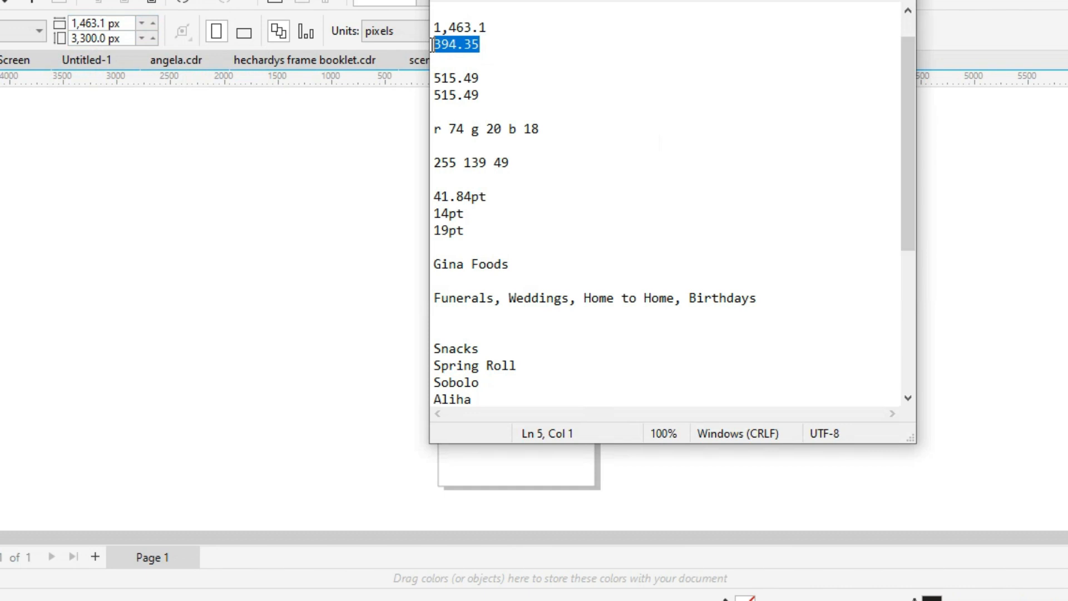
left_click_drag(909, 95, 904, 37)
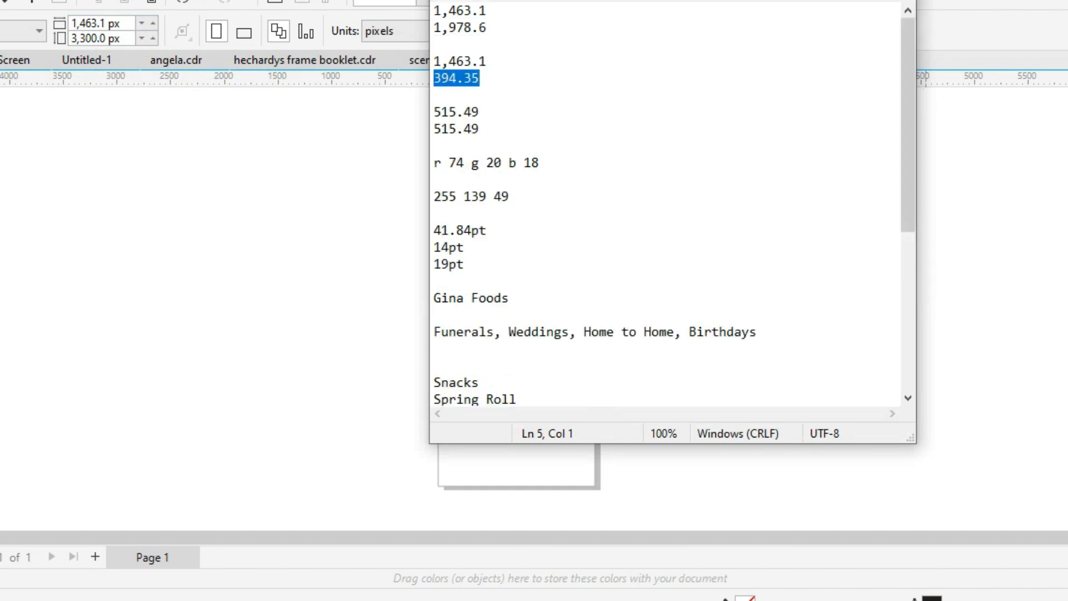
left_click(493, 9)
left_click_drag(486, 11, 421, 5)
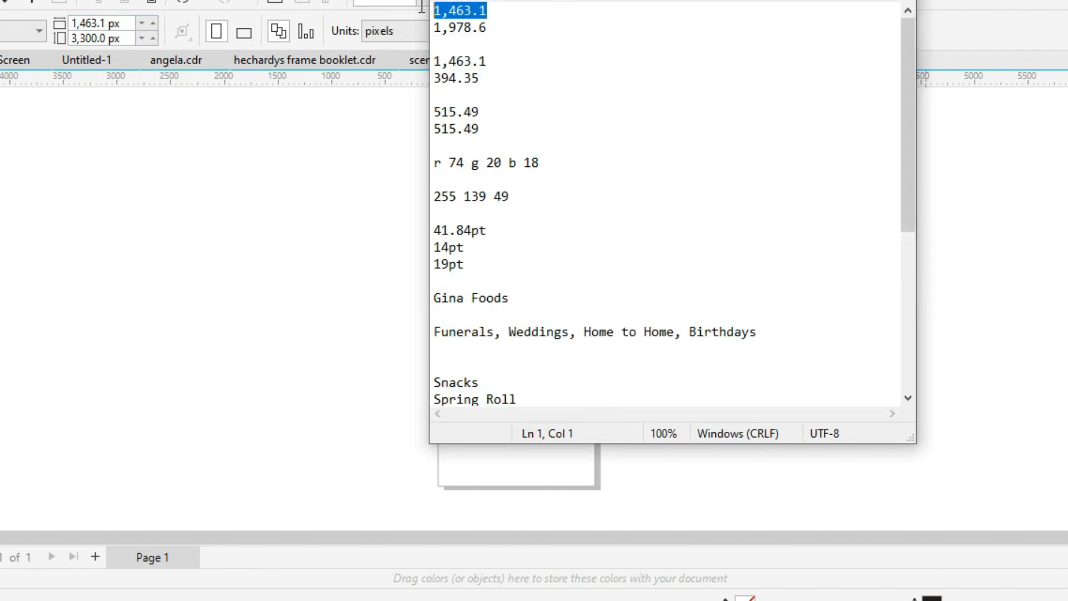
left_click(86, 25)
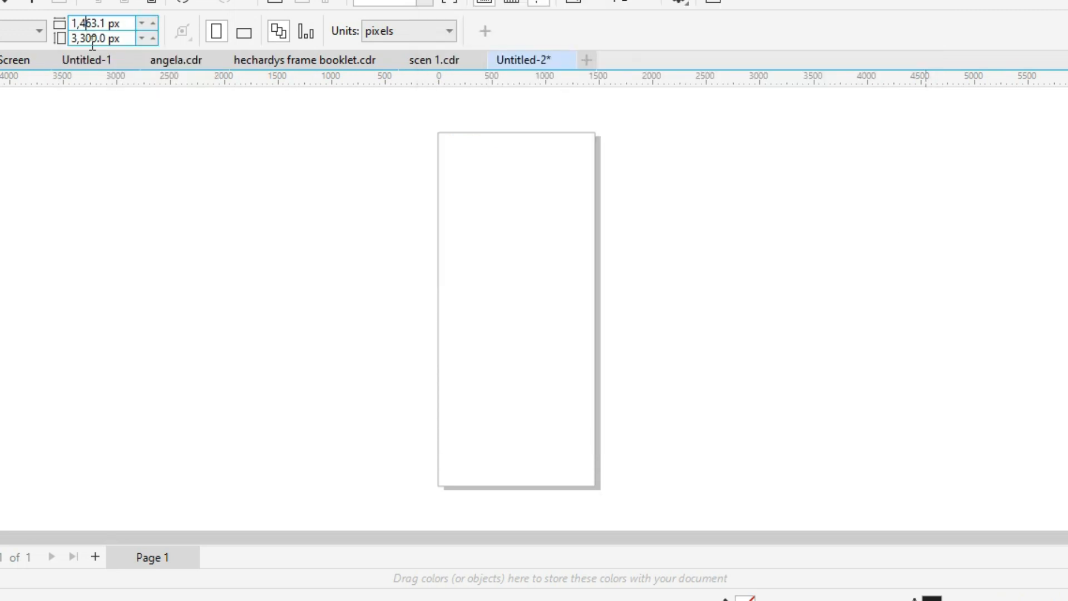
key("alt+Tab")
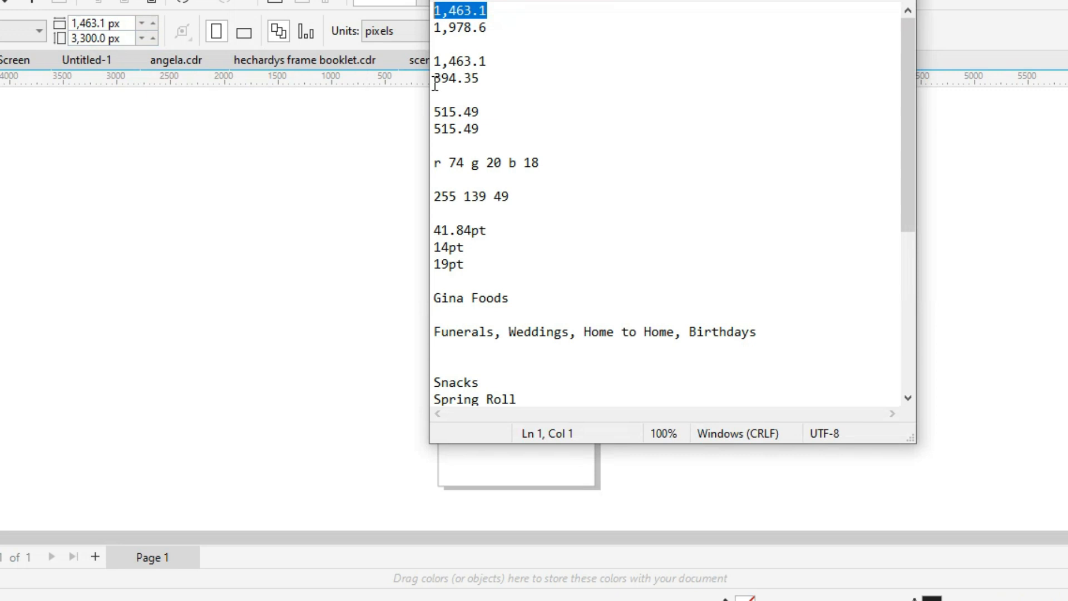
left_click_drag(487, 27, 436, 29)
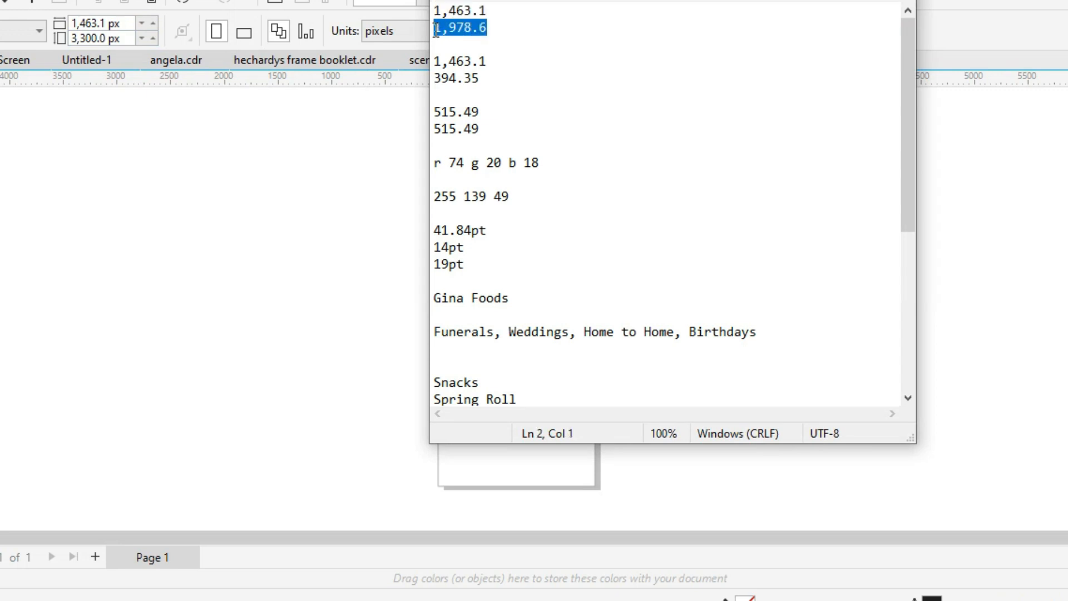
key("ctrl+c")
key("alt+Tab")
double_click(88, 38)
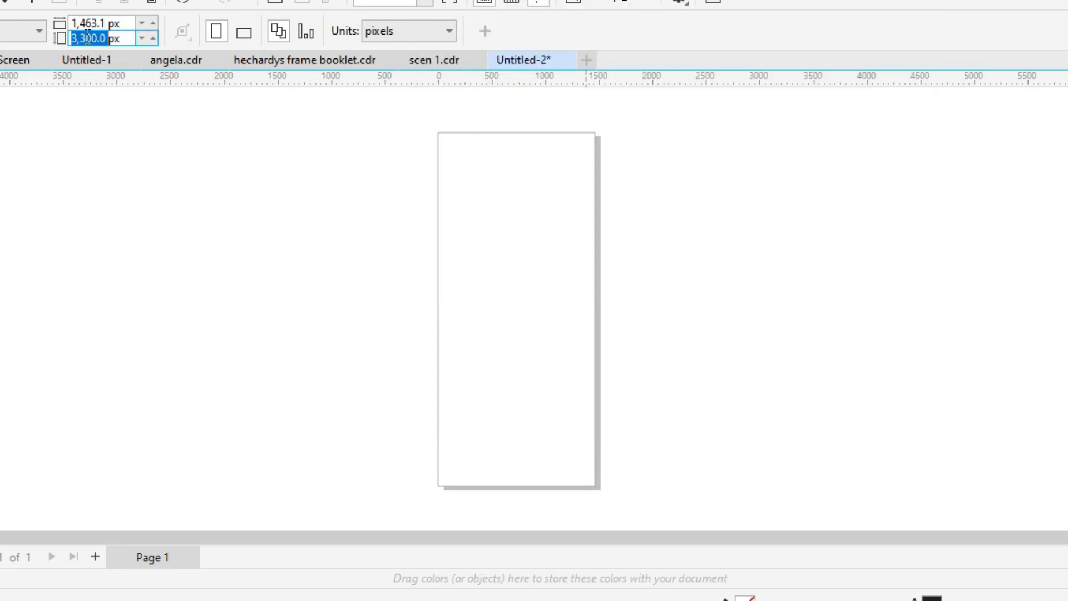
key("ctrl+v")
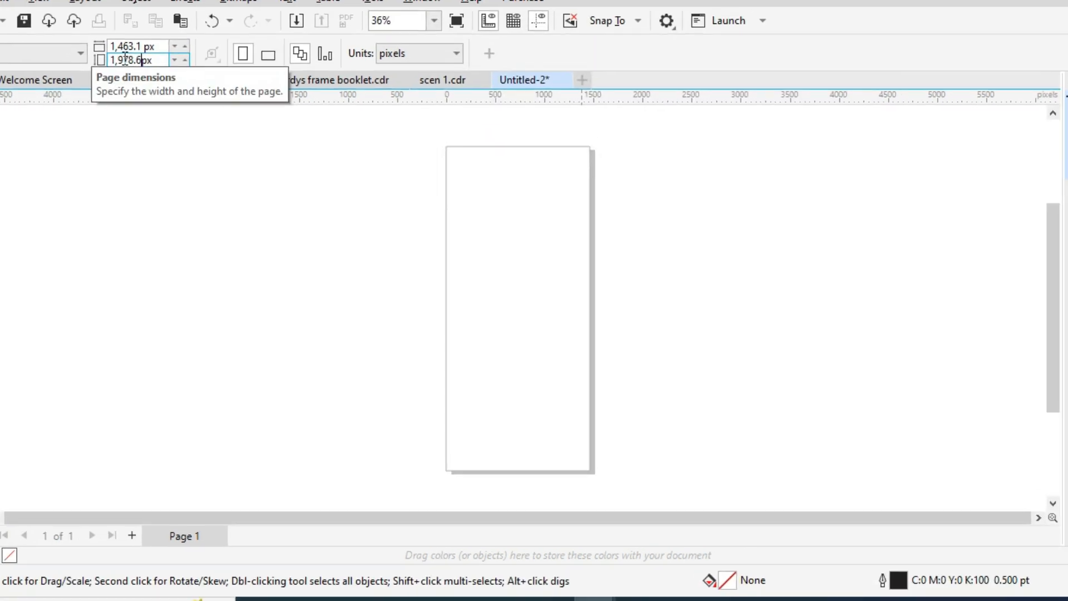
key("Return")
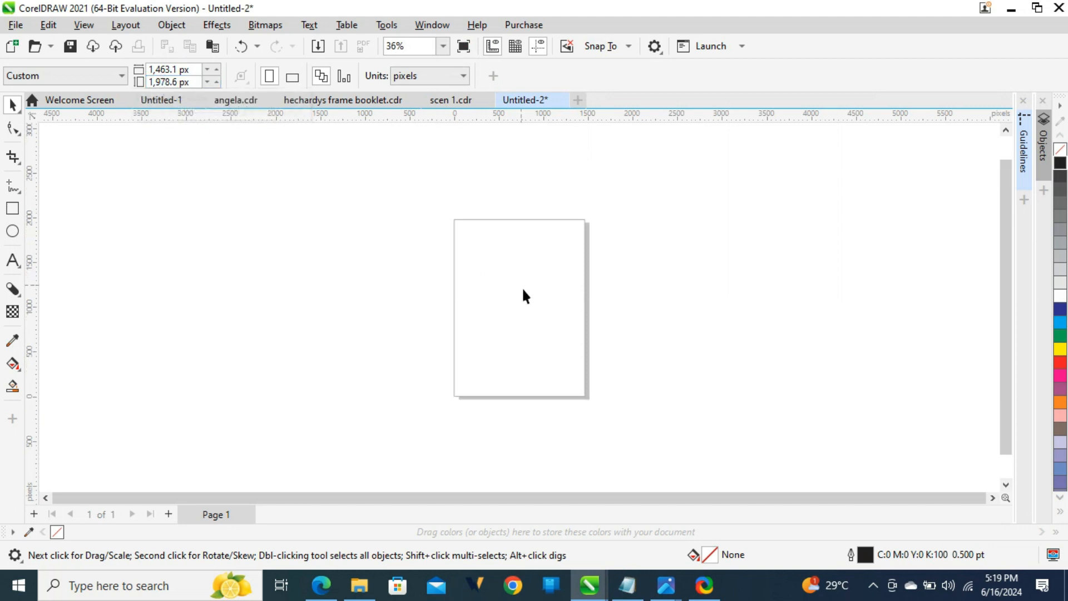
Step: Create a page-sized rectangle and convert it to curves
double_click(12, 208)
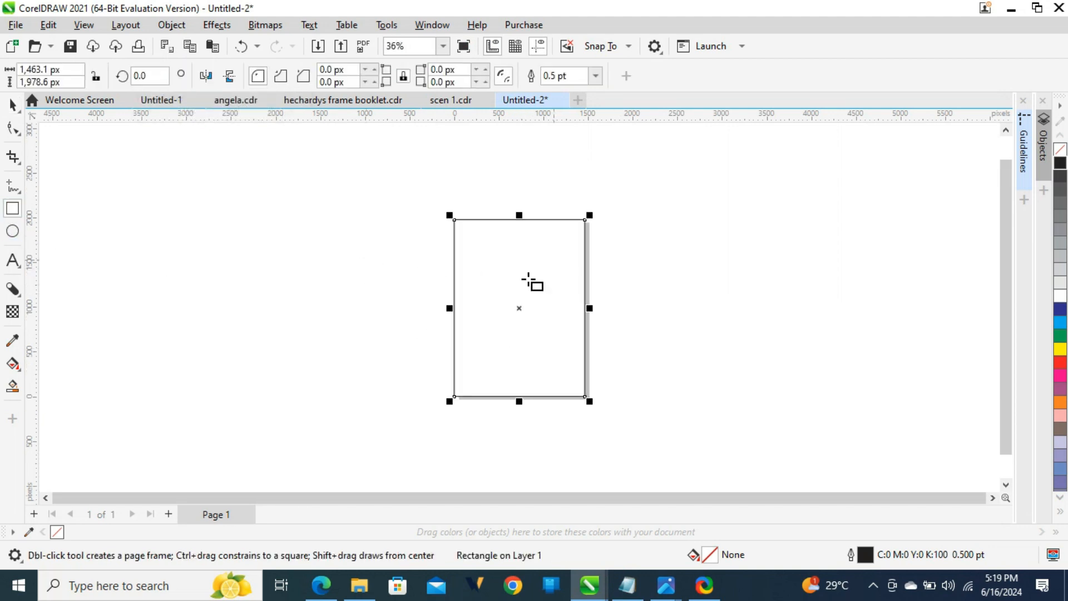
left_click(12, 105)
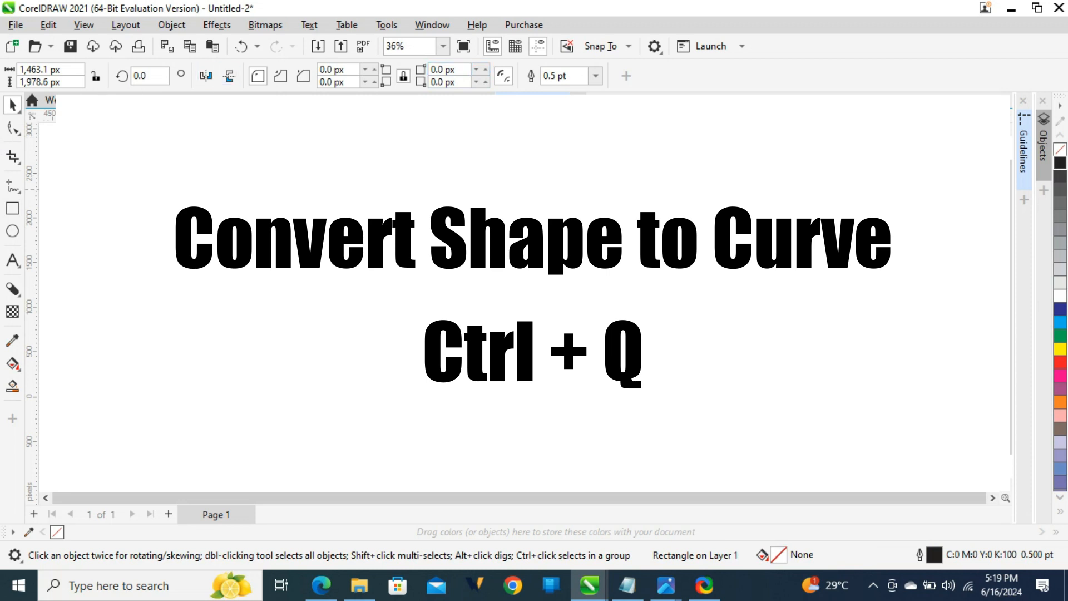
key("ctrl+q")
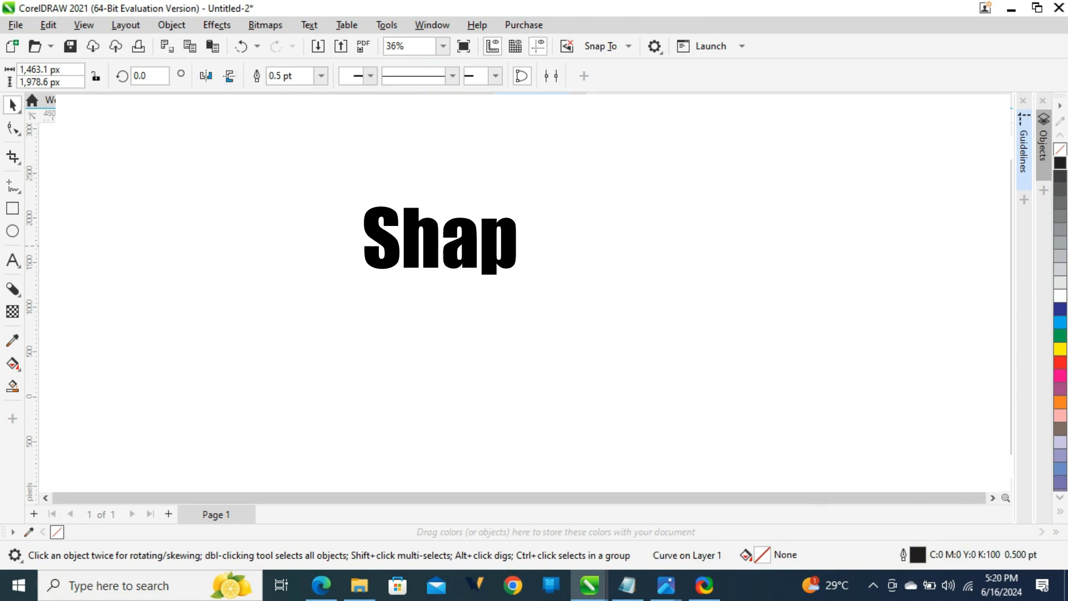
Step: Place a vertical guideline at the page's horizontal centre and add a node where it crosses the rectangle's bottom edge
key("F10")
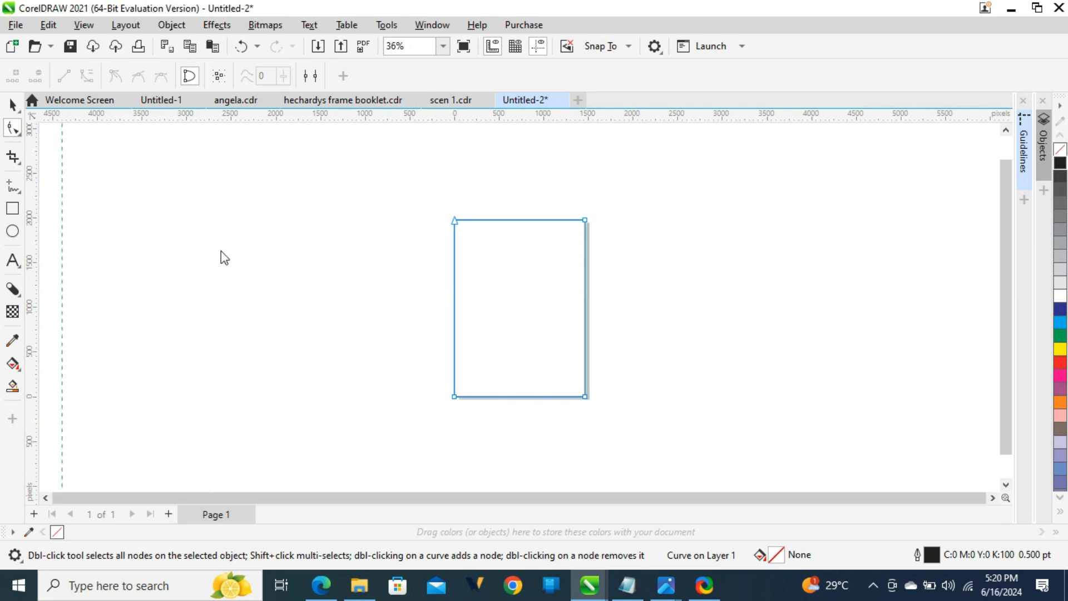
mouse_move(521, 261)
left_mouse_down()
mouse_move(539, 262)
mouse_move(516, 264)
left_mouse_up()
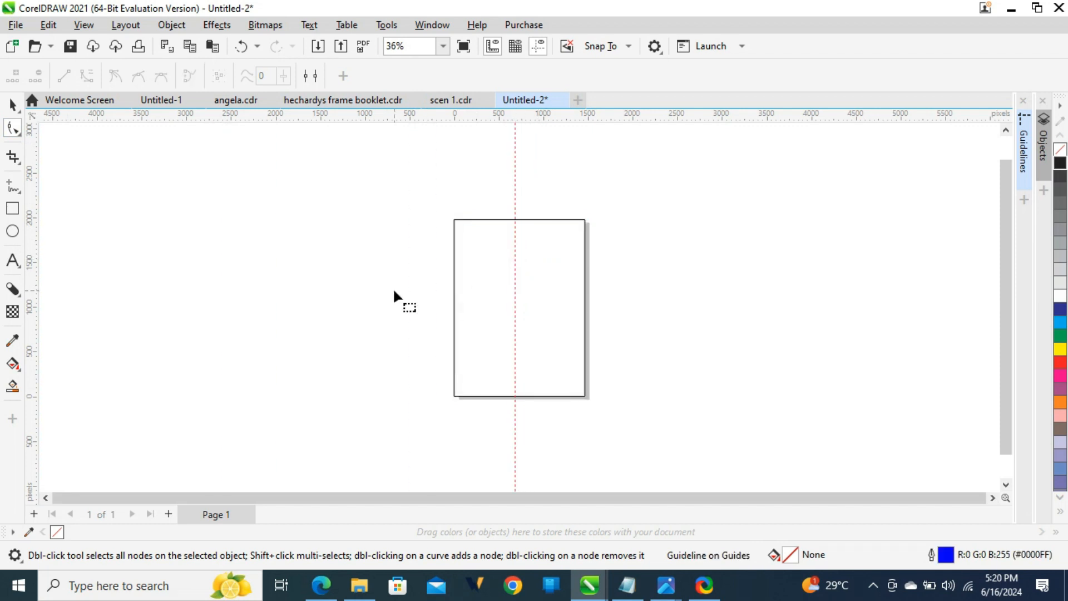
key("Right")
key("Tab")
left_click(519, 396)
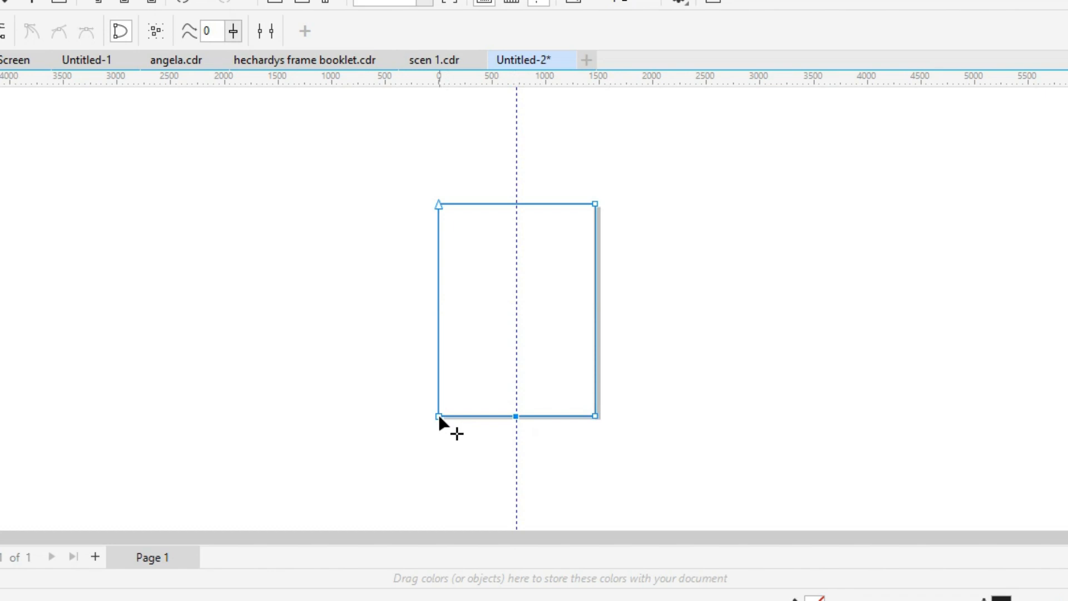
Step: Move the rectangle's two bottom corner nodes and bottom middle node upward to form a downward-pointing pentagon about 989 px tall
left_click_drag(438, 415, 438, 285)
left_click_drag(595, 415, 595, 289)
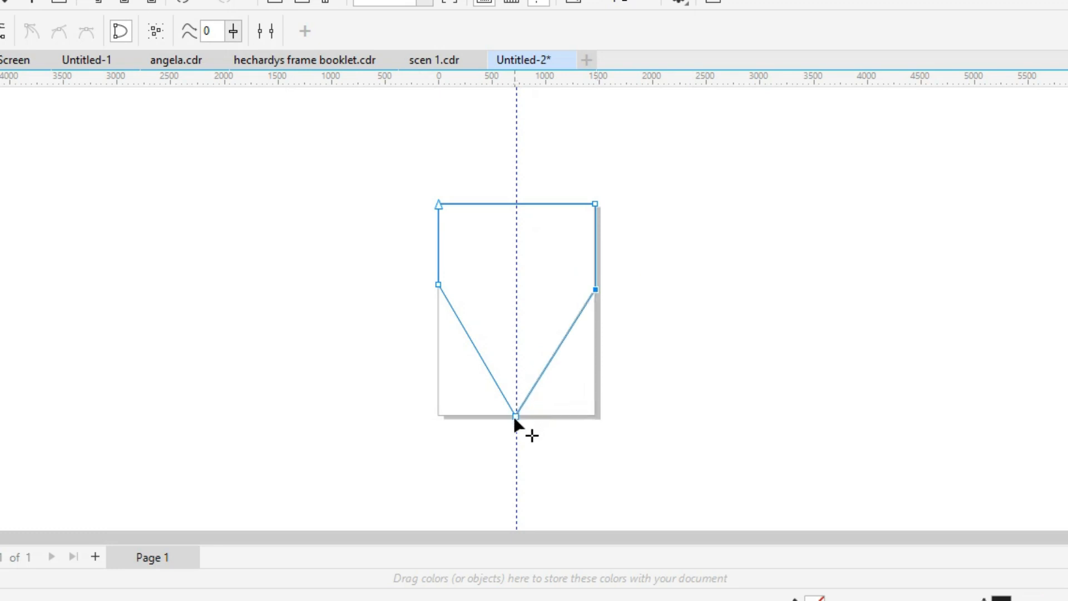
left_click_drag(514, 416, 516, 310)
key("space")
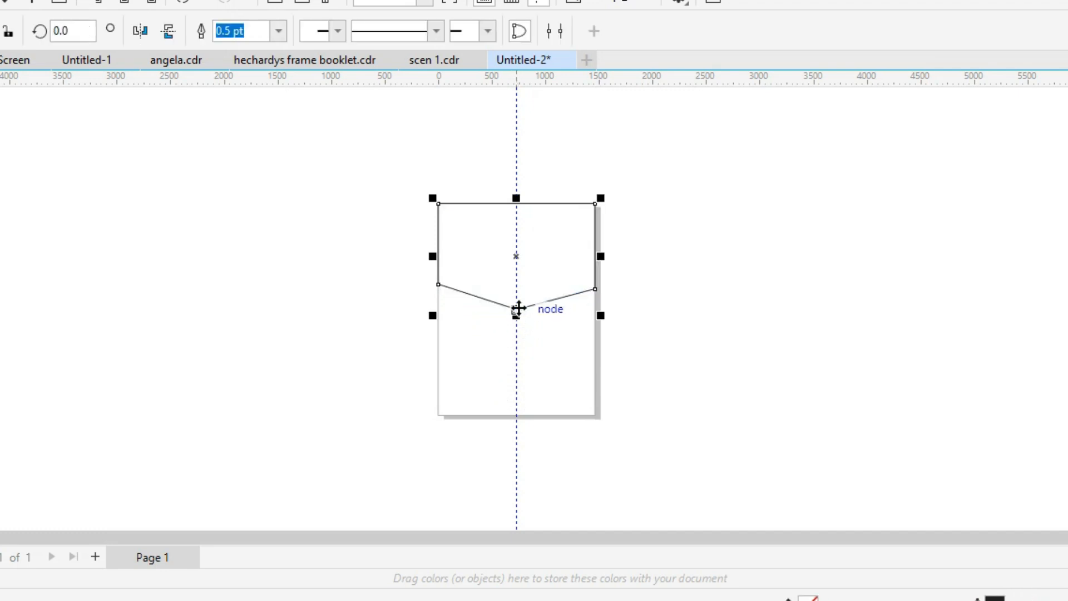
left_click(365, 385)
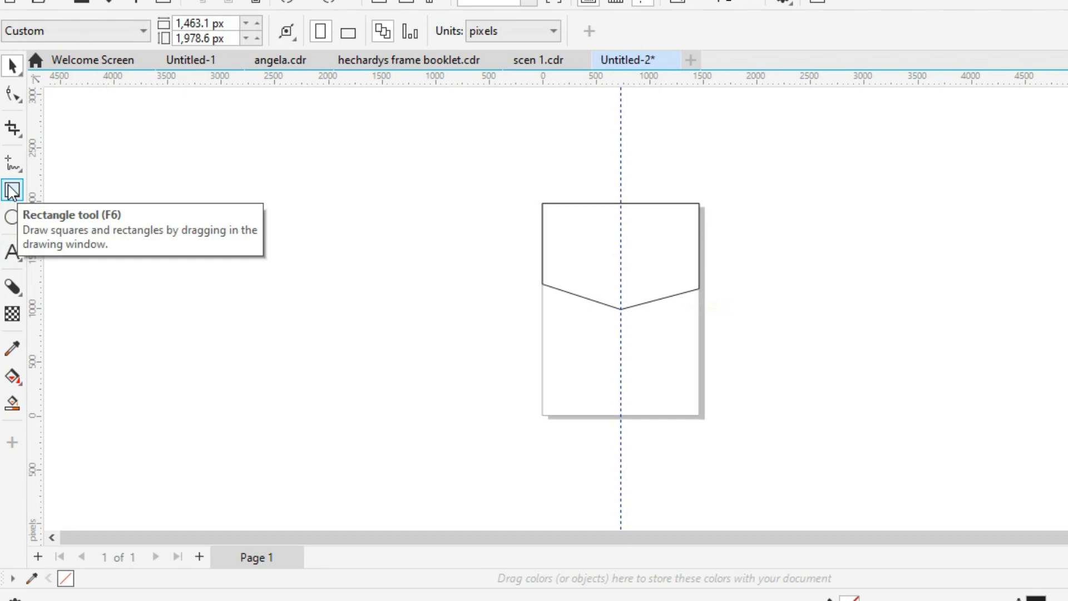
Step: Create a second page-sized rectangle as curves and add a node where its top edge meets the guideline
double_click(11, 191)
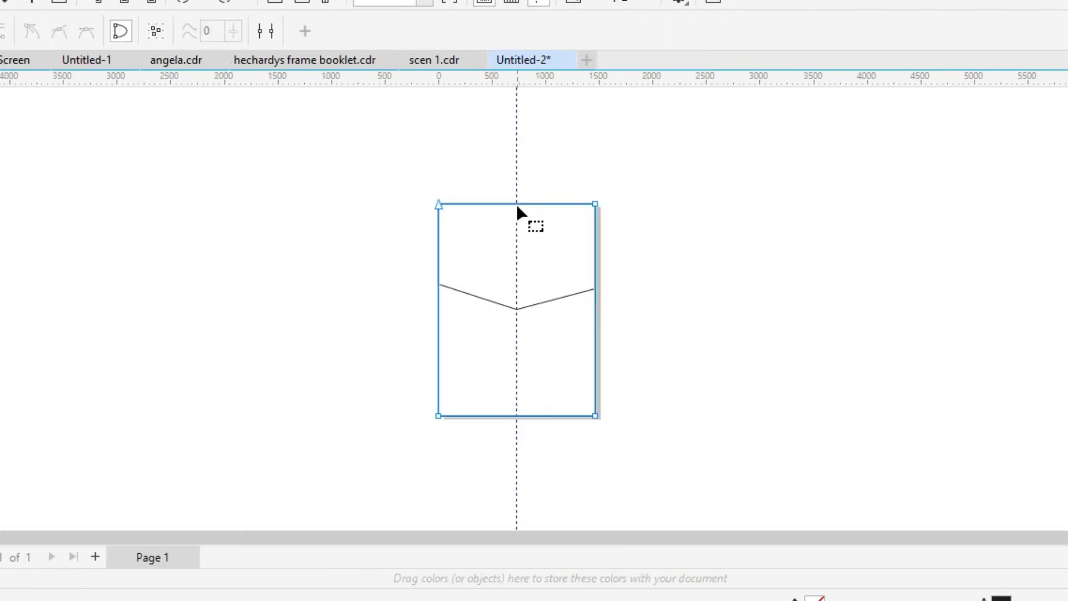
double_click(516, 203)
left_click(440, 205)
key("Delete")
key("ctrl+z")
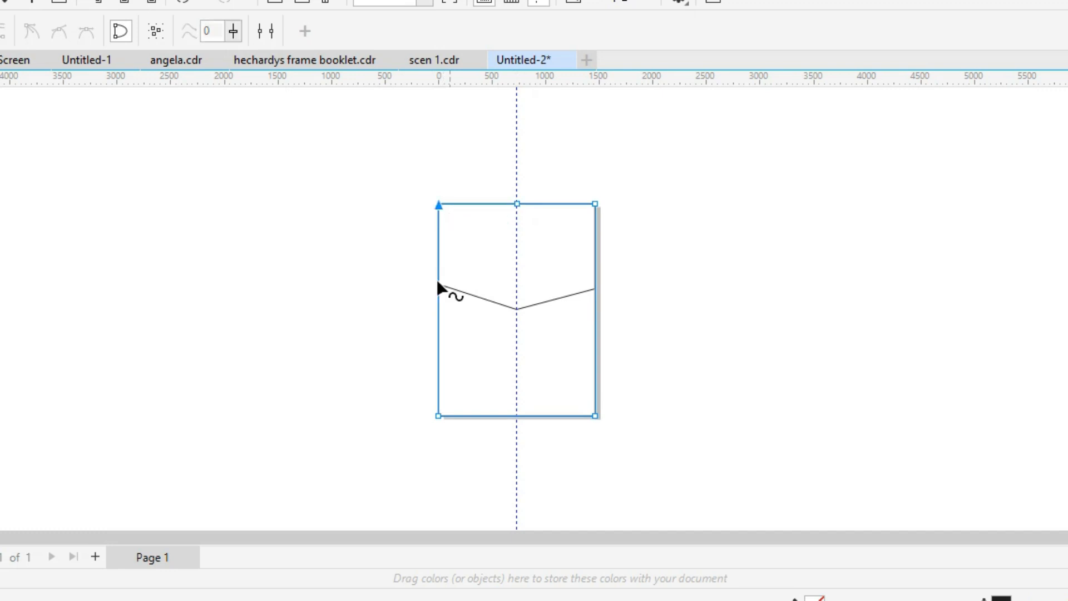
Step: Reshape the second rectangle to fill the area below the pentagon, adding side nodes at the V line's ends and deleting its upper corners
left_click(437, 285)
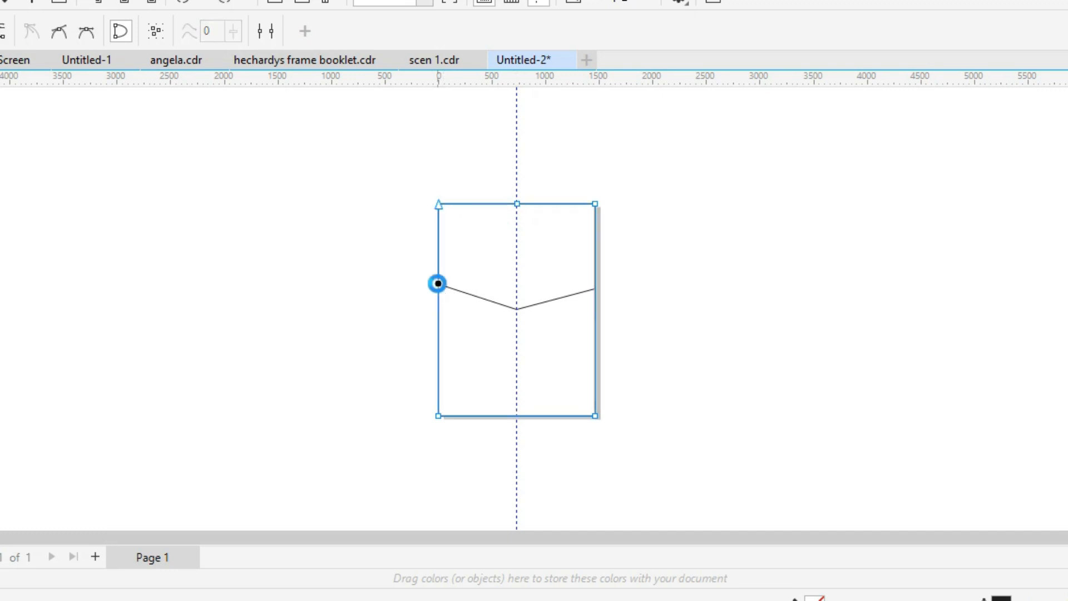
left_click(594, 288)
left_click(594, 202)
key("Delete")
key("Delete")
left_click_drag(518, 204, 318, 323)
Step: Try moving the upper pentagon and the lower shape apart, and undo the moves
key("space")
left_click_drag(486, 268, 678, 201)
key("ctrl+z")
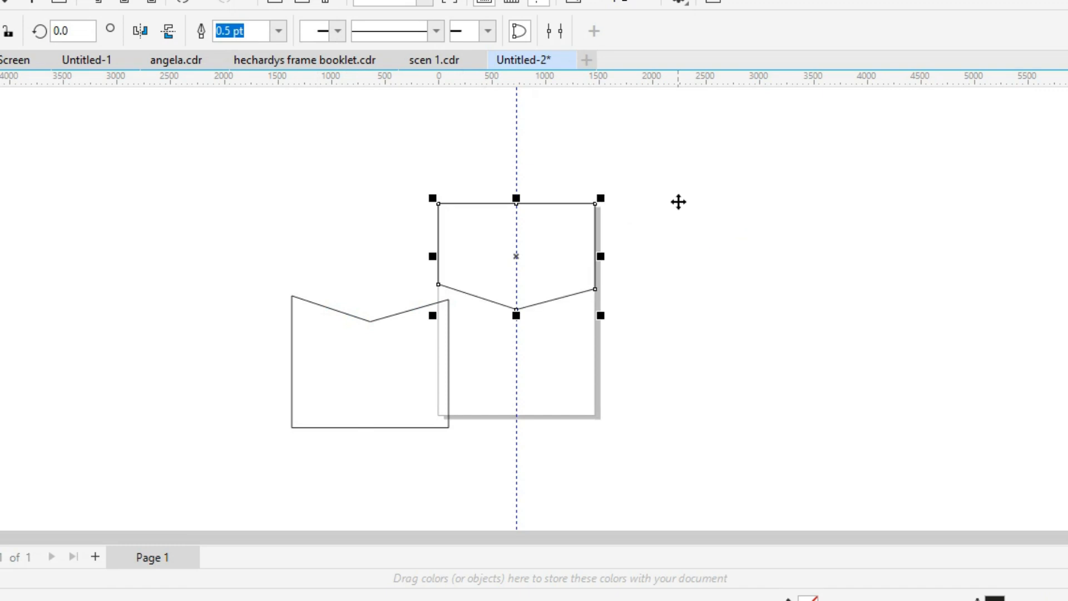
key("ctrl+z")
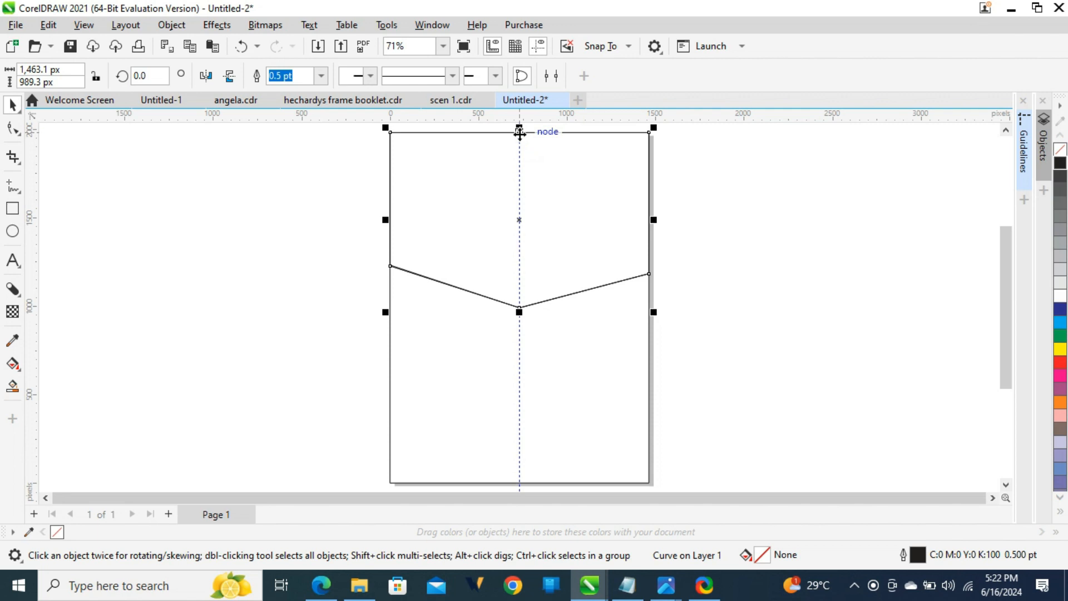
Step: Pull the selected pentagon's top middle and top corner nodes down to form a V-shaped band about 591 px tall
double_click(519, 132)
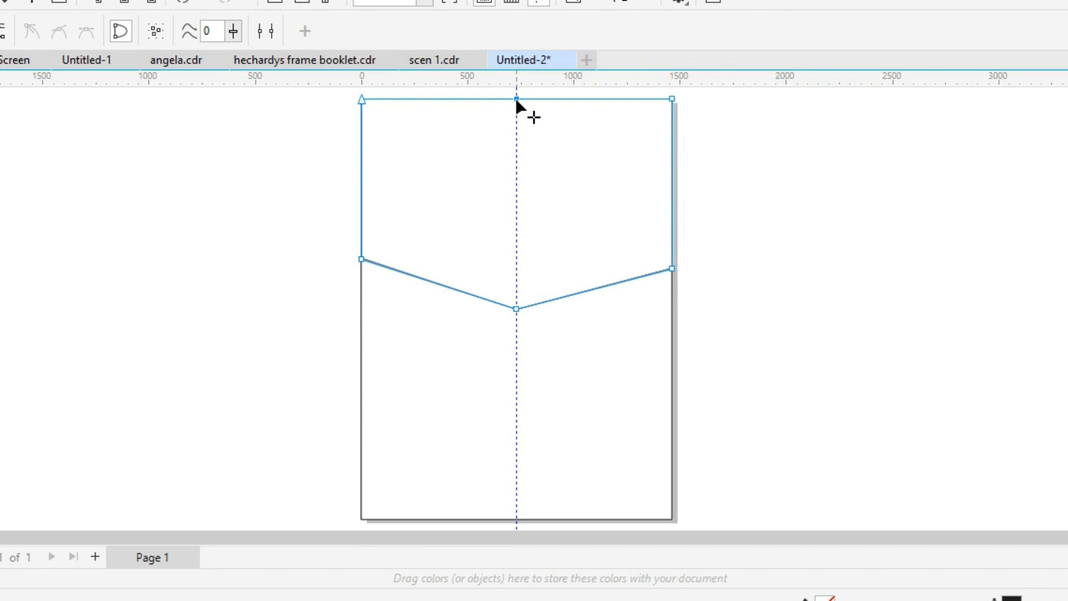
left_click_drag(519, 133, 517, 244)
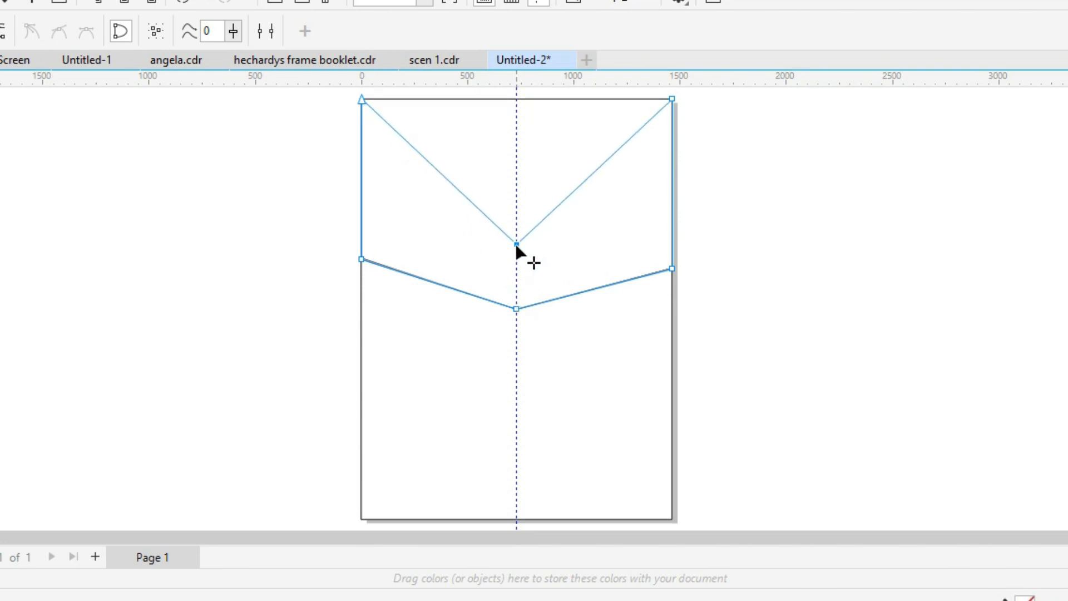
left_click_drag(363, 99, 361, 180)
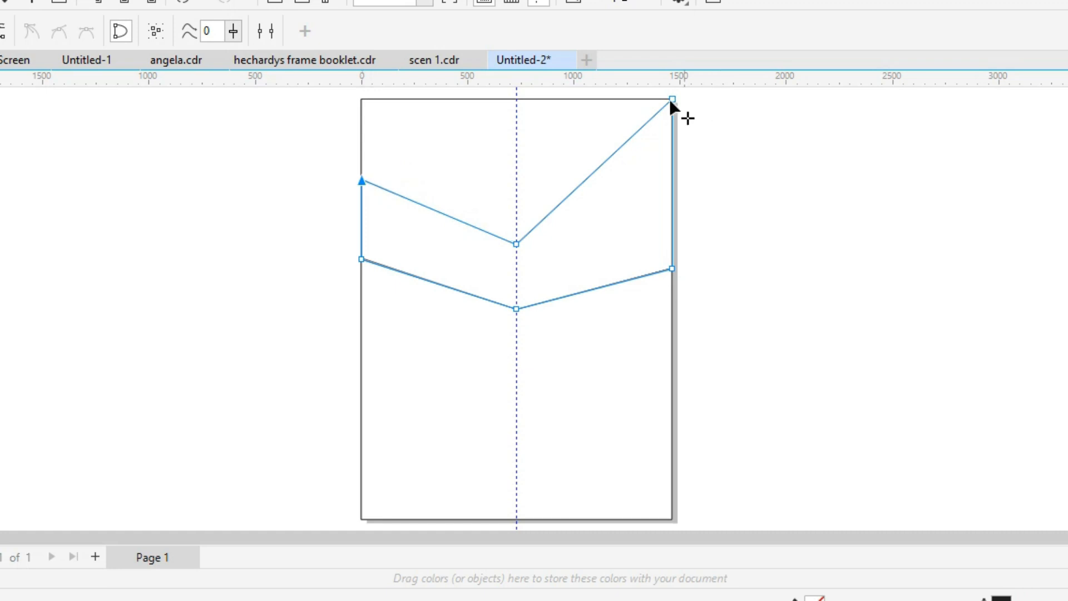
left_click_drag(670, 100, 669, 188)
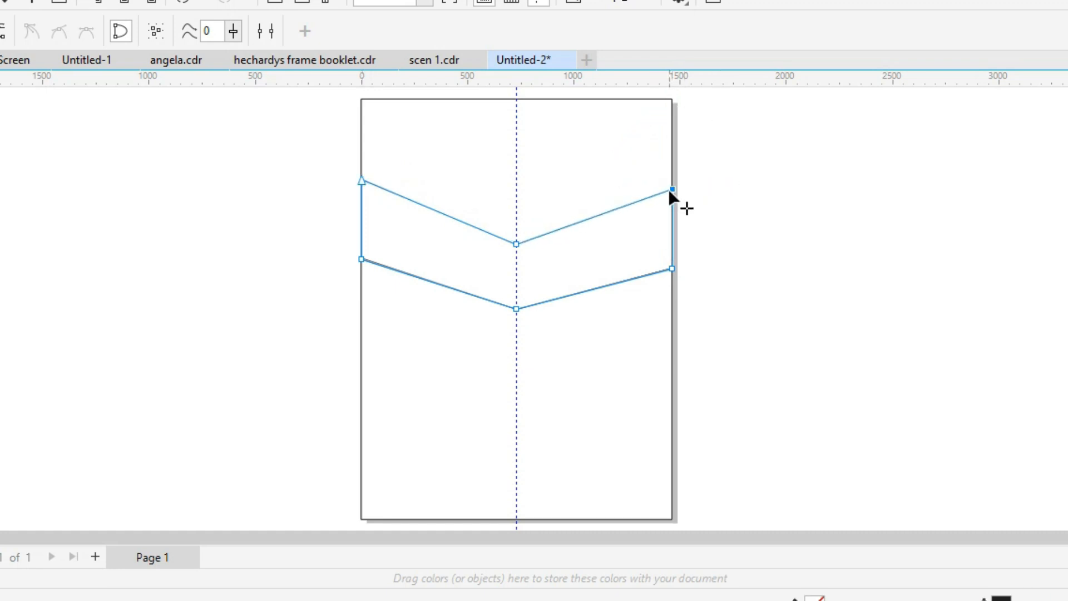
left_click_drag(360, 179, 359, 185)
Step: Mirror the V-shaped band vertically and move it straight down into the lower half of the page
key("space")
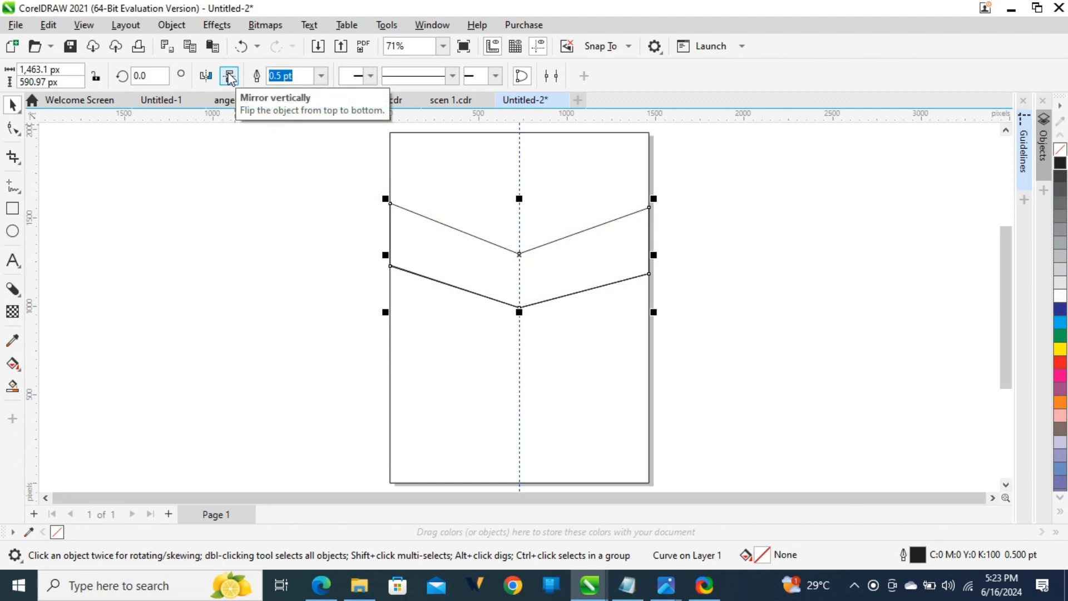
left_click(230, 77)
left_click_drag(527, 226, 525, 349)
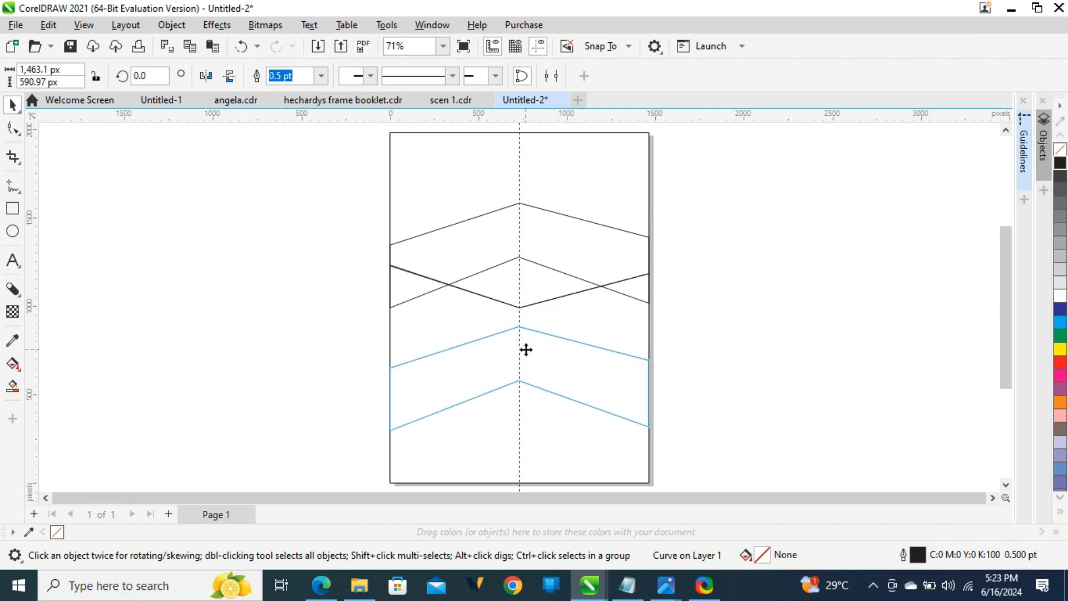
Step: Raise the upper pentagon's V-shaped lower edge by moving its middle and two side nodes straight up together
left_click(548, 244)
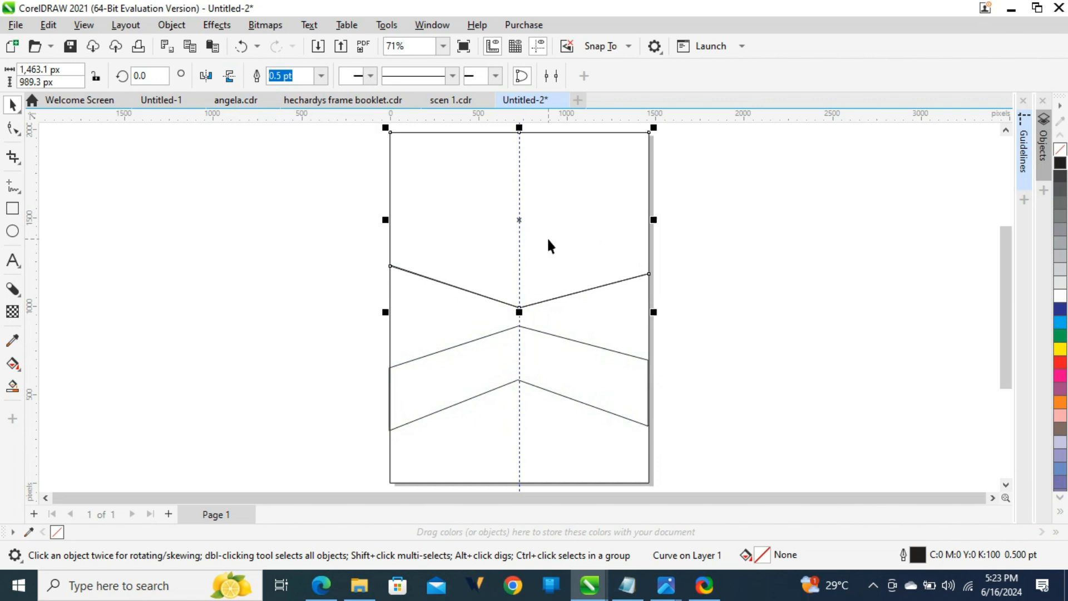
key("F10")
left_click_drag(351, 248, 683, 321)
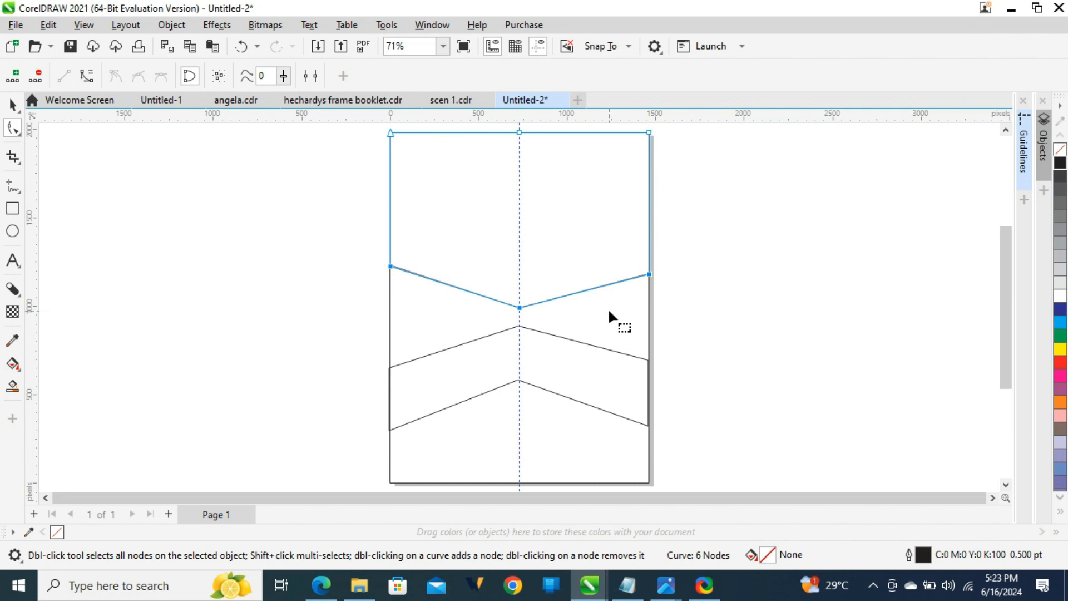
key("Up")
key("Up")
key("Up")
key("Up")
key("Up")
key("Up")
key("Up")
key("Up")
key("Up")
key("Up")
key("Up")
key("Up")
key("Up")
key("Up")
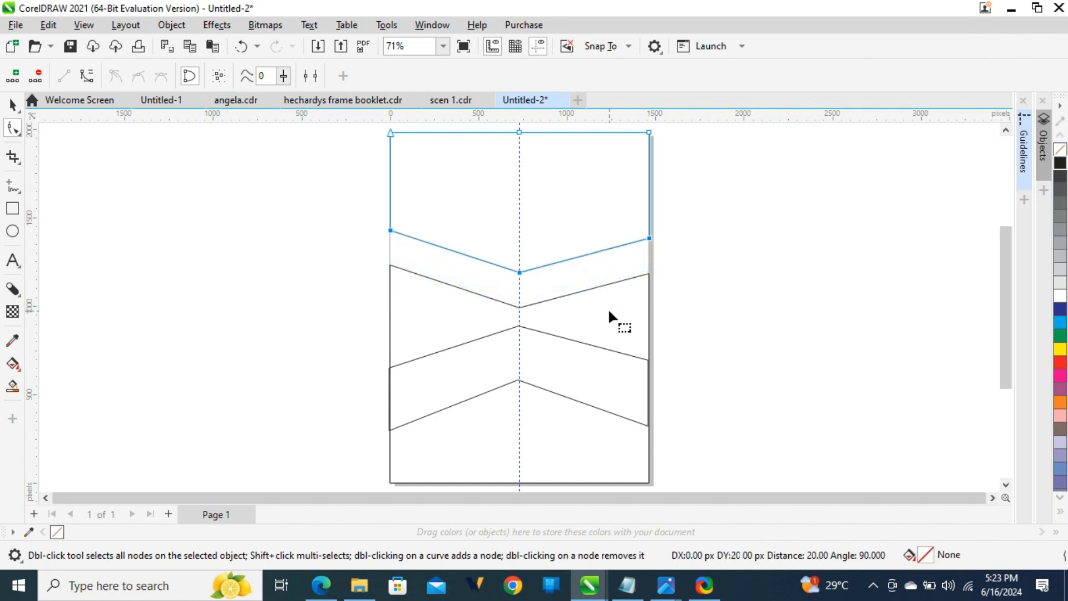
key("Down")
key("Down")
key("Down")
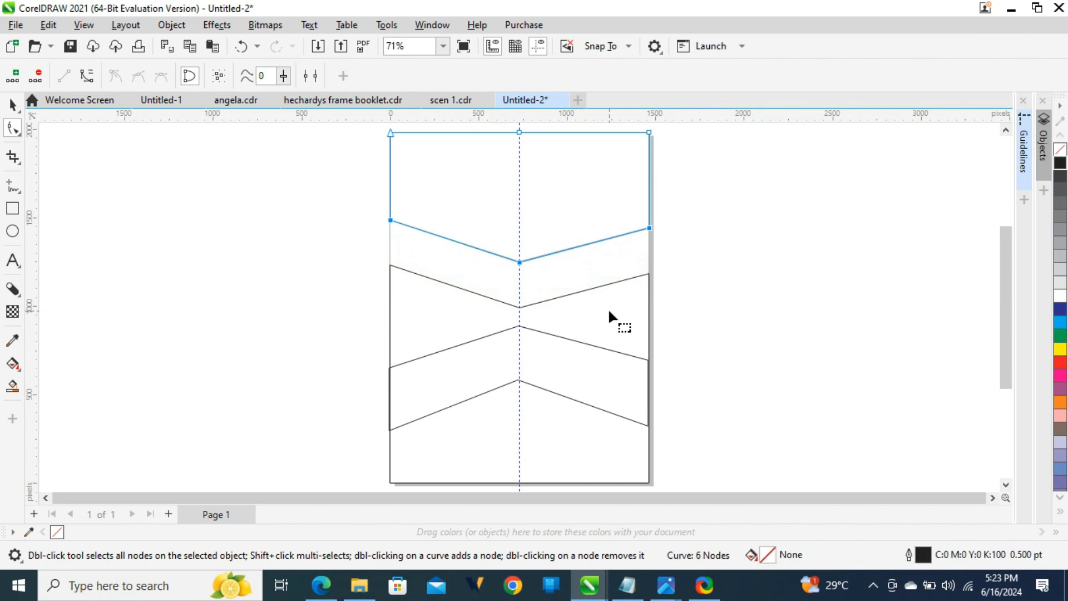
Step: Raise the lower shape's three upper nodes to meet the pentagon's V edge, making the shape about 1,491 px tall
left_click(405, 281)
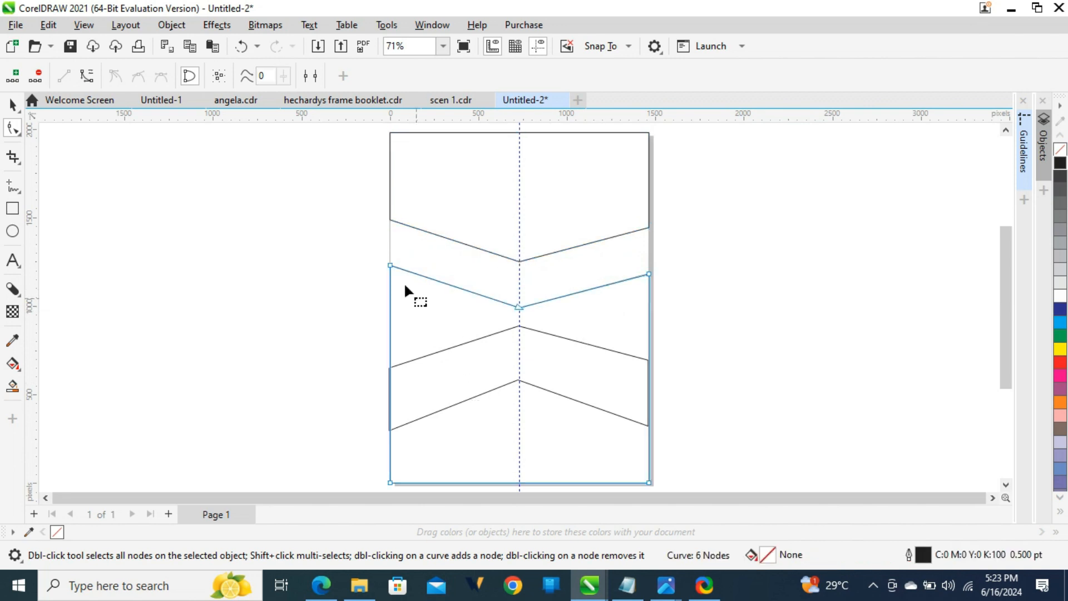
left_click_drag(667, 323, 679, 317)
key("Up")
key("Up")
key("Up")
key("Up")
key("Up")
key("Up")
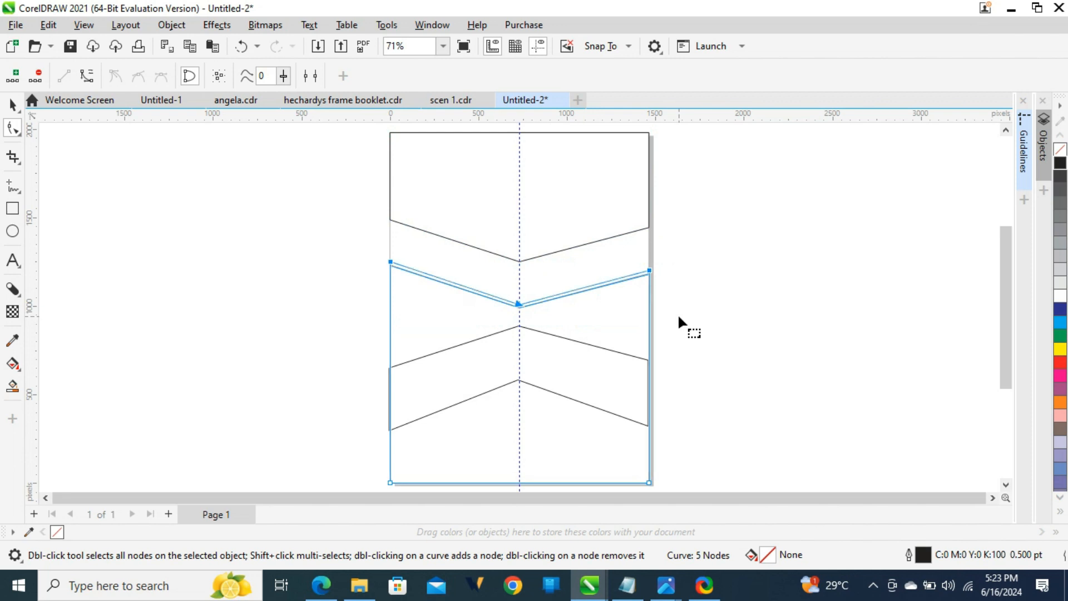
key("Up")
key("Up")
key("Up")
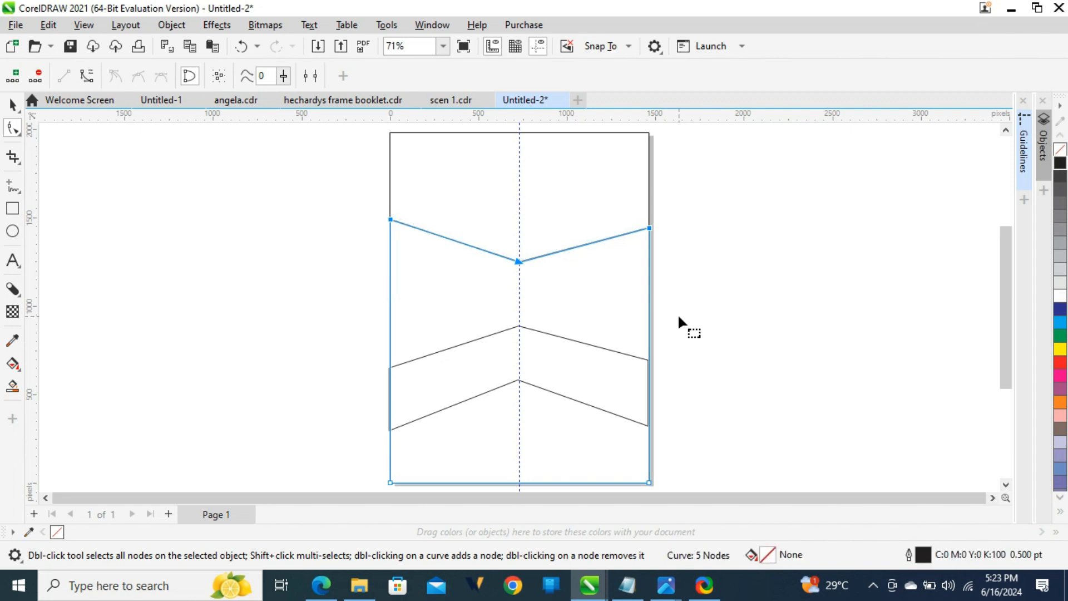
key("space")
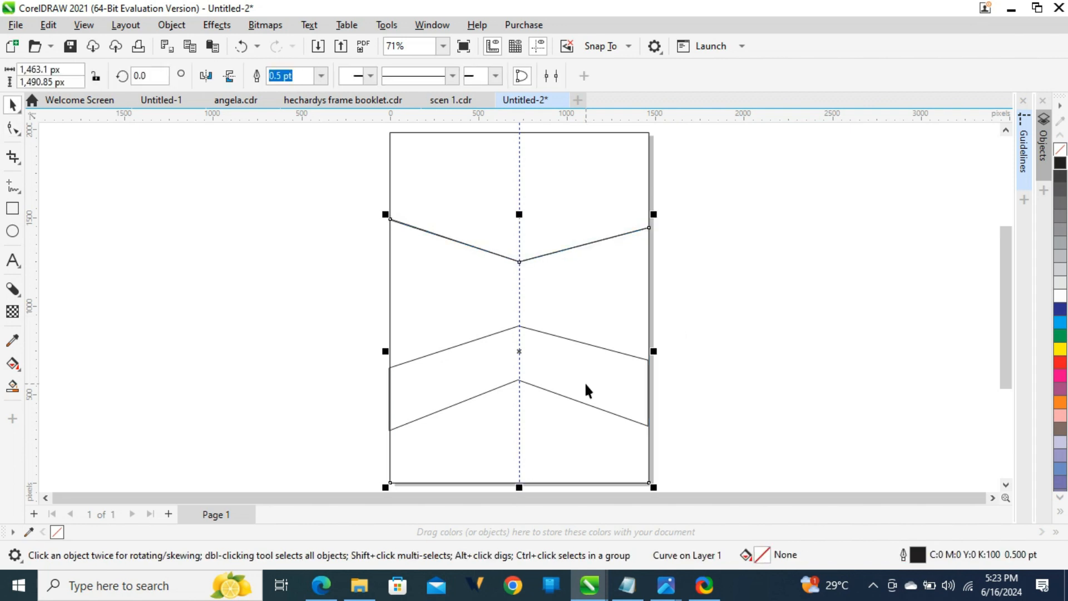
Step: Move the inverted V band up to just below the V line and align its ends with the page sides
left_click(585, 384)
left_click_drag(586, 384, 590, 342)
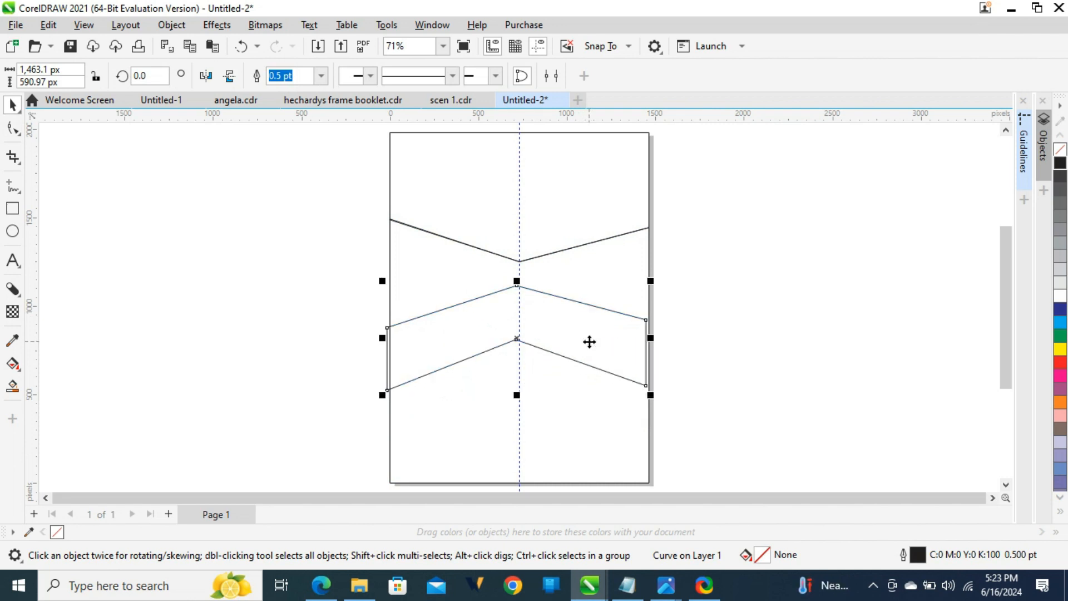
key("shift+F2")
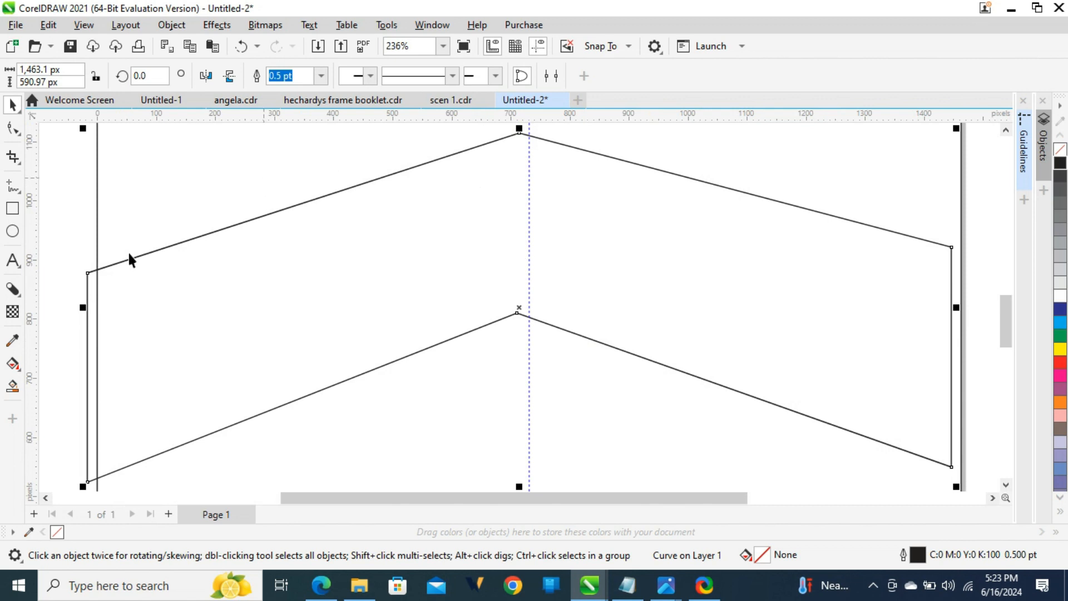
left_click_drag(166, 286, 174, 276)
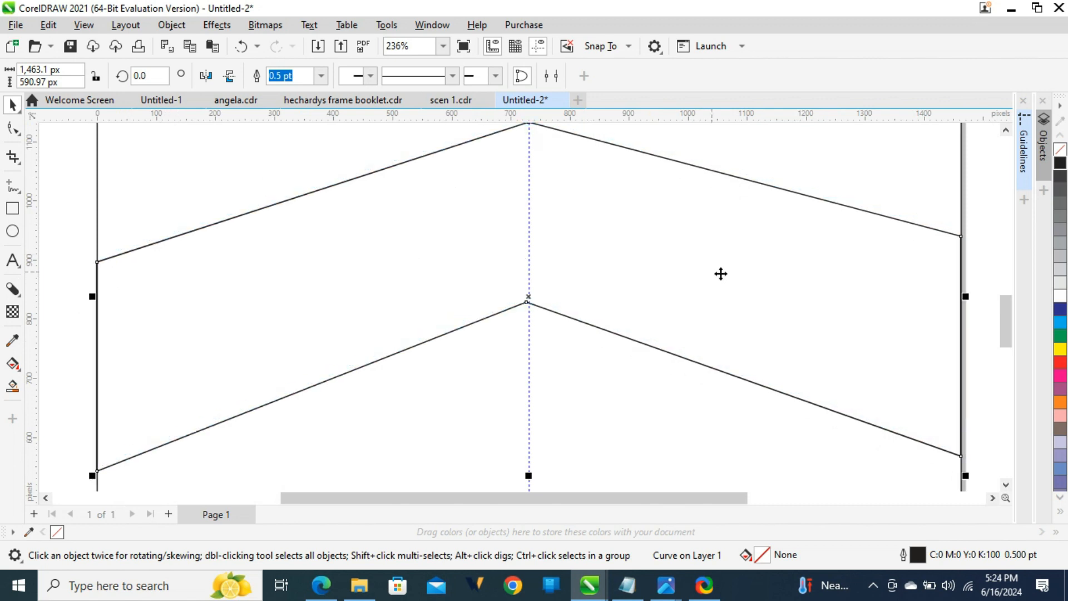
key("shift+F4")
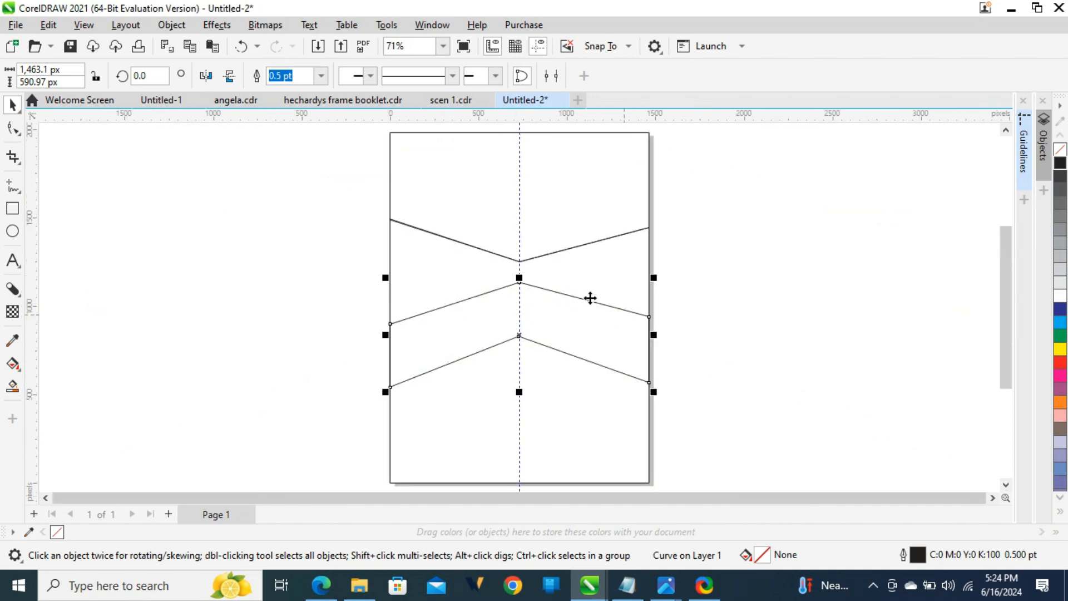
left_click(319, 268)
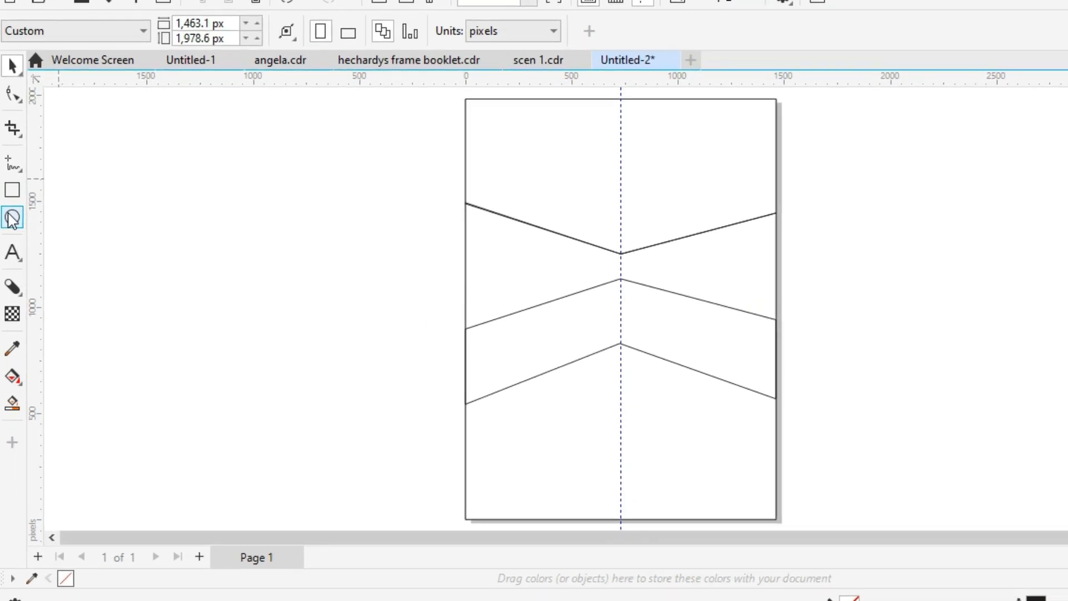
Step: Draw a circle about 415 px in diameter on the left half of the page, overlapping the inverted V band
left_click(12, 218)
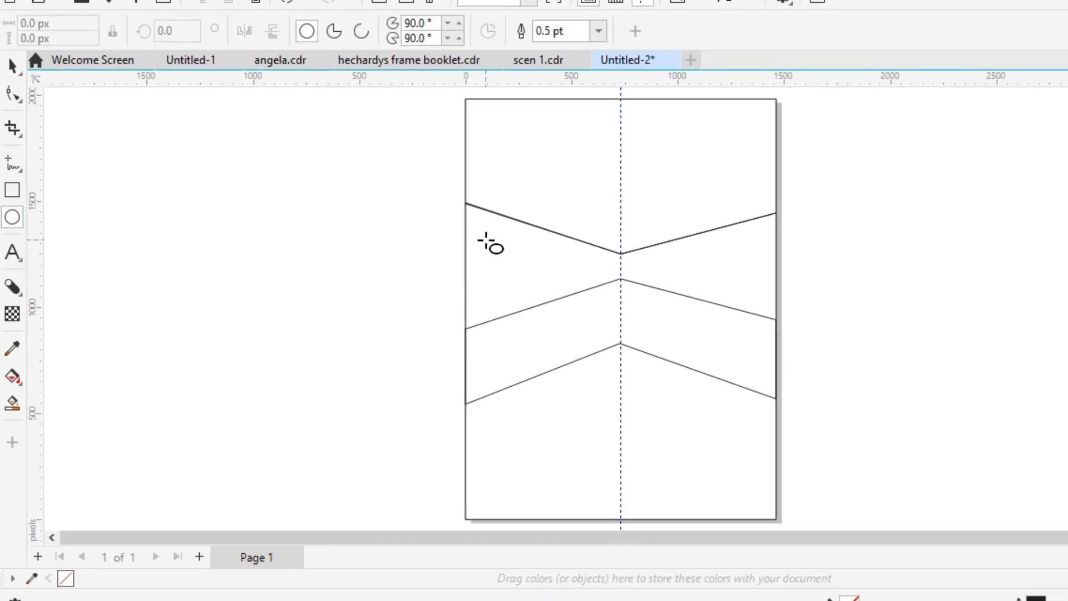
left_click_drag(485, 241, 573, 321)
key("space")
Step: Copy the value 515.49 from the flyer size notes in Notepad and set the circle's width and height to it
left_click(729, 599)
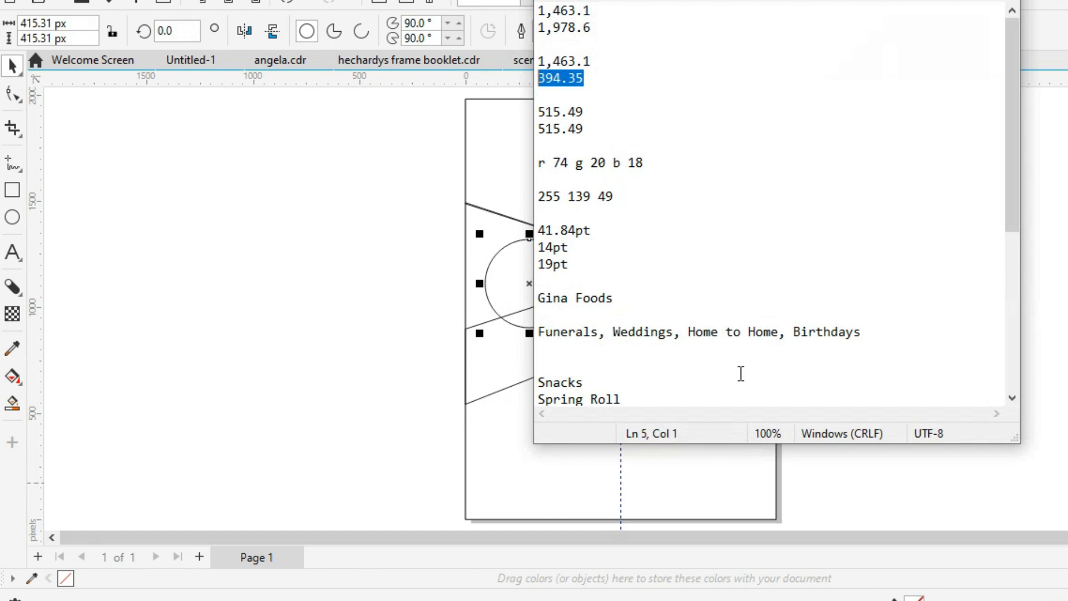
double_click(554, 112)
key("ctrl+c")
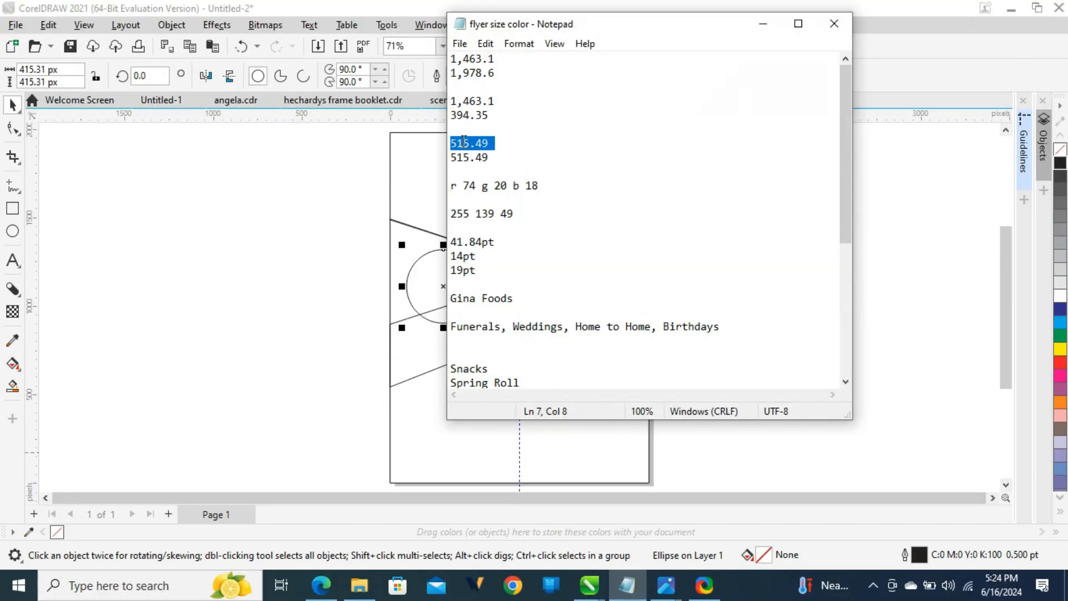
left_click(27, 70)
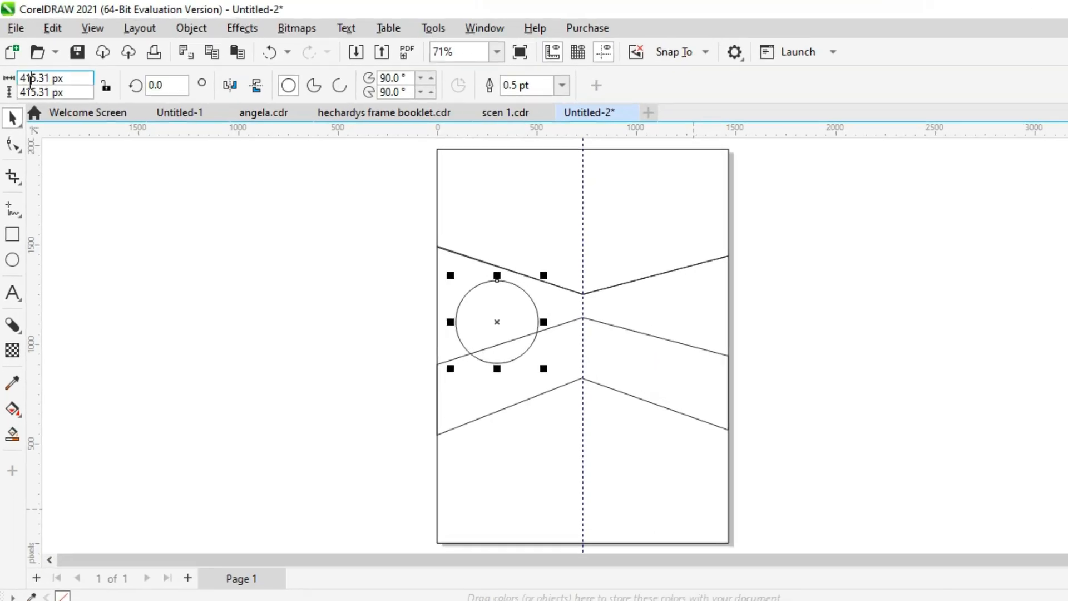
left_click(31, 84)
key("ctrl+v")
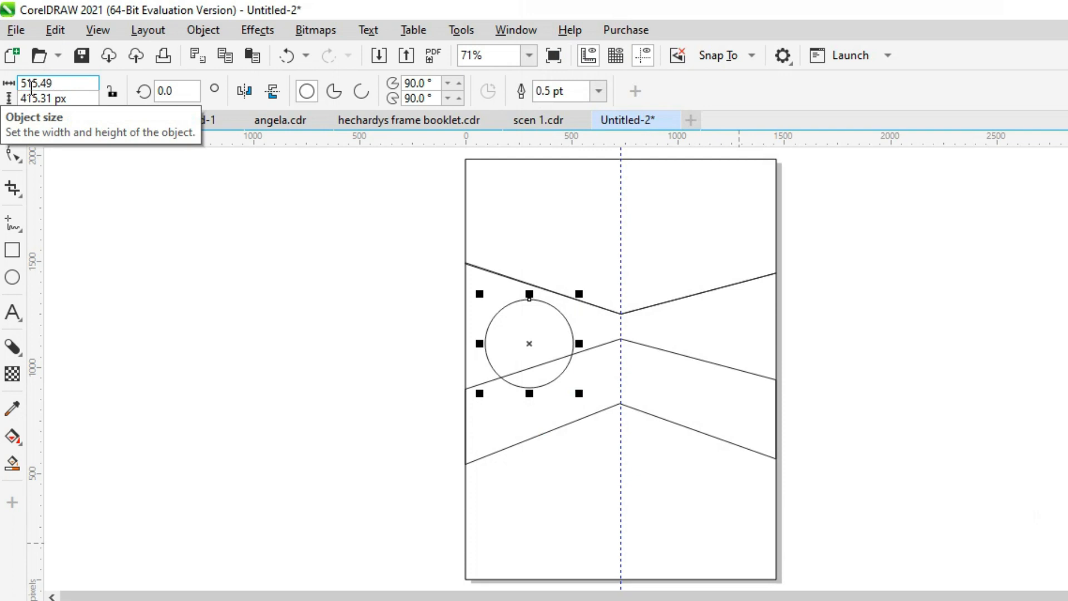
key("Tab")
key("ctrl+v")
key("Return")
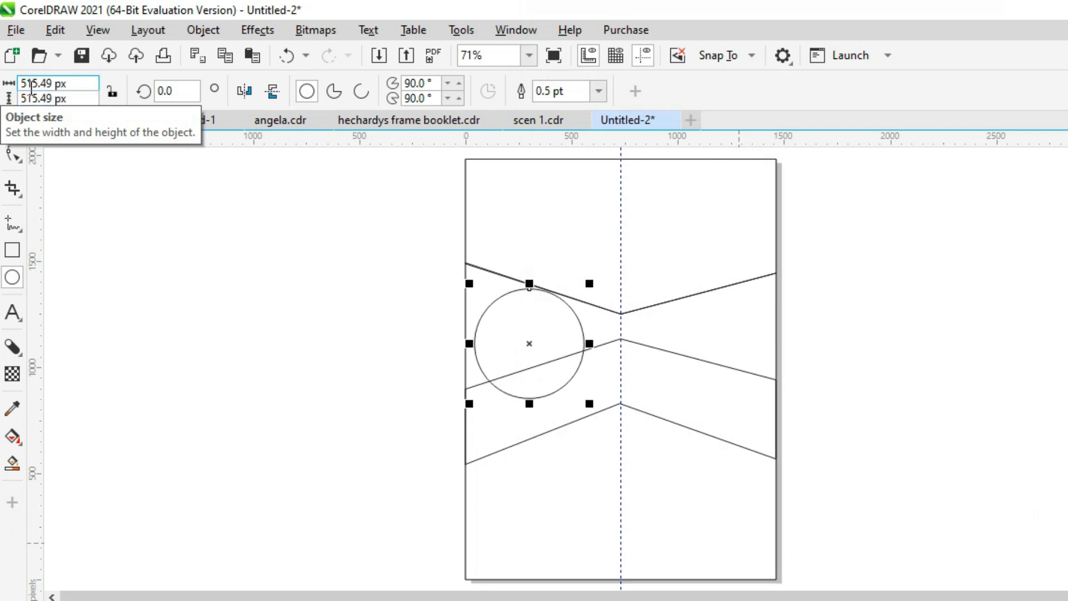
Step: Duplicate the circle twice, placing one copy centred on the vertical guideline slightly lower and the other on the right half of the page
left_click(11, 126)
left_click_drag(526, 352, 528, 353)
left_click_drag(529, 352, 529, 349)
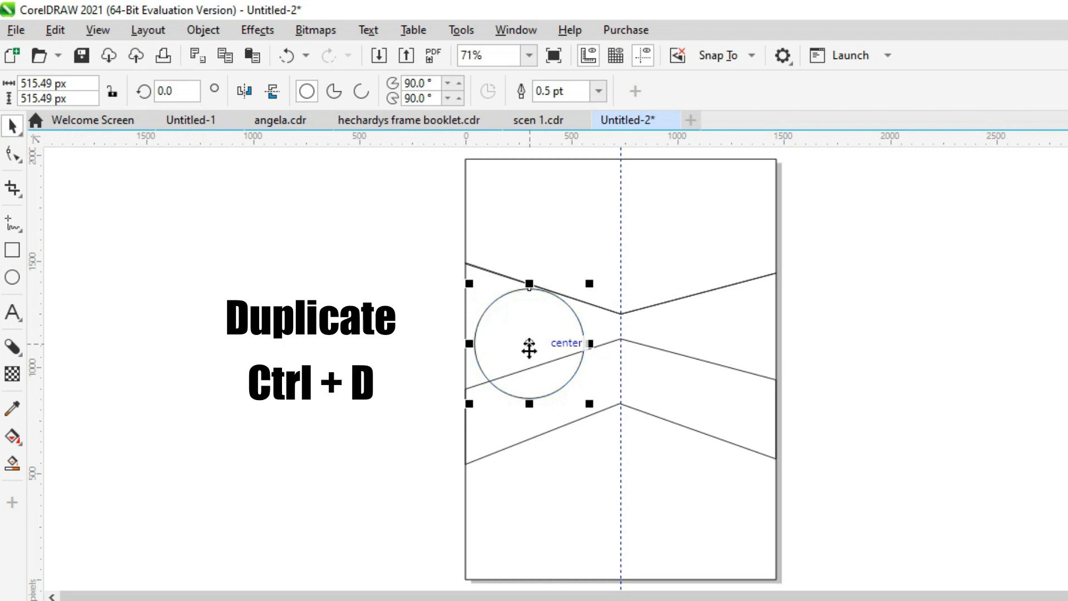
key("ctrl+d")
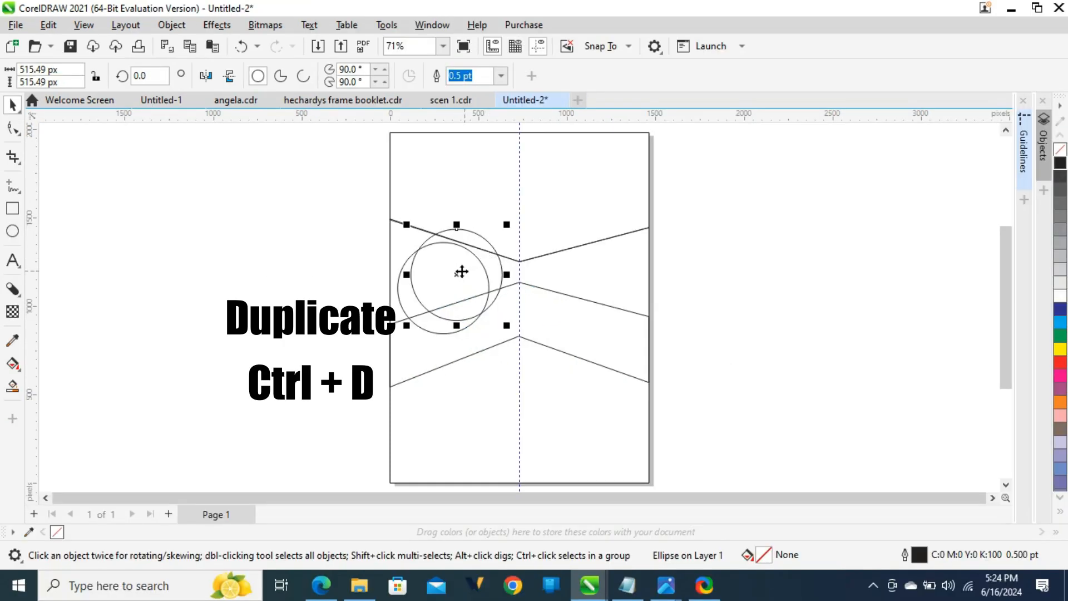
left_click_drag(462, 272, 519, 308)
key("ctrl+d")
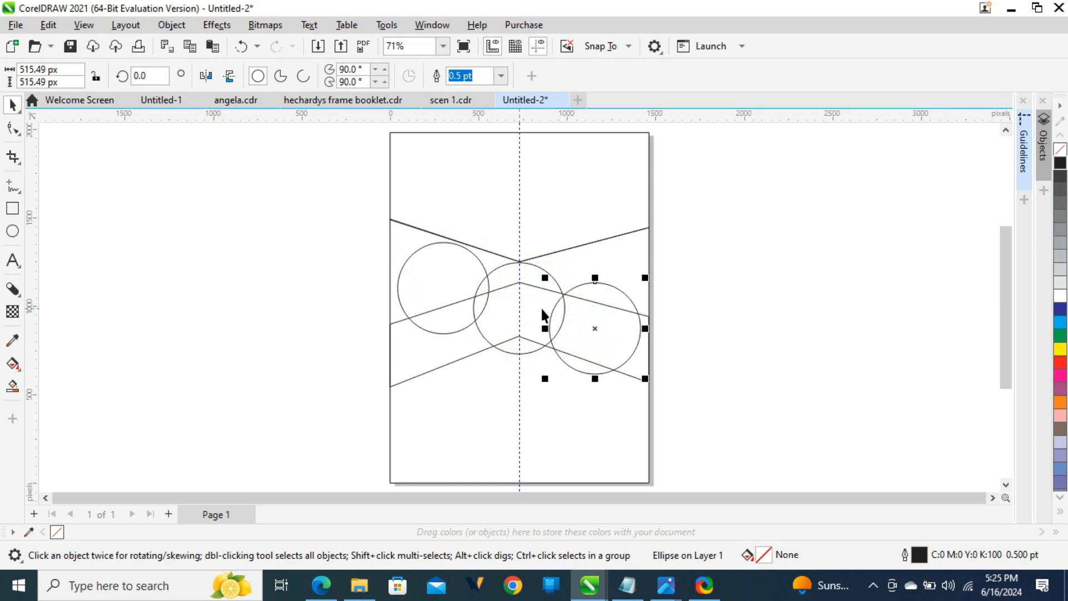
left_click_drag(595, 328, 592, 294)
left_click(240, 365)
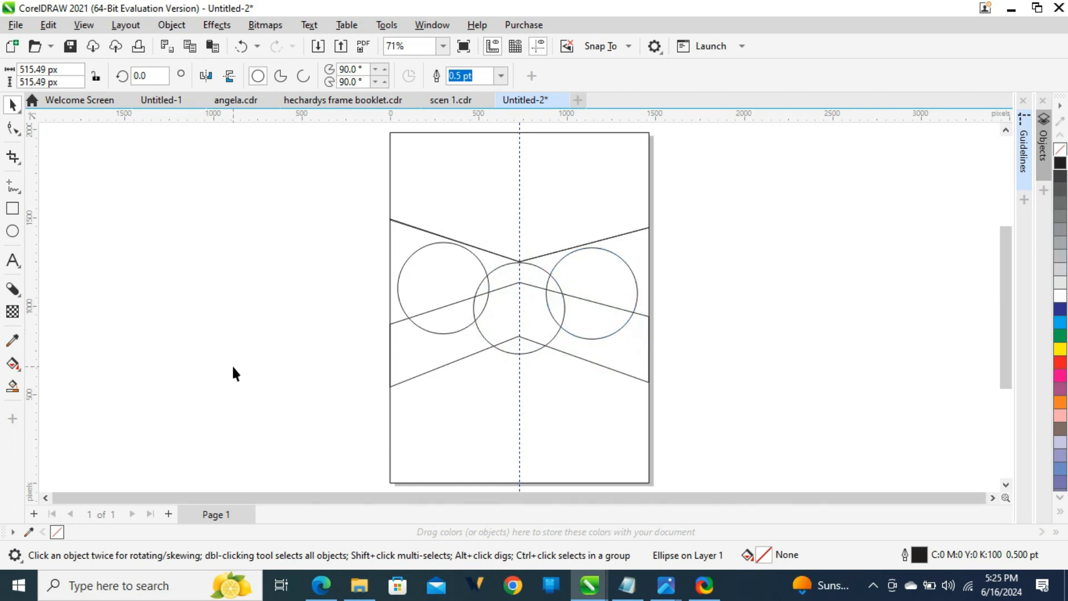
Step: Copy the left circle into the page's lower-left area and shrink the copy to about 253 px in diameter
left_click(431, 288)
left_click_drag(431, 288, 479, 452)
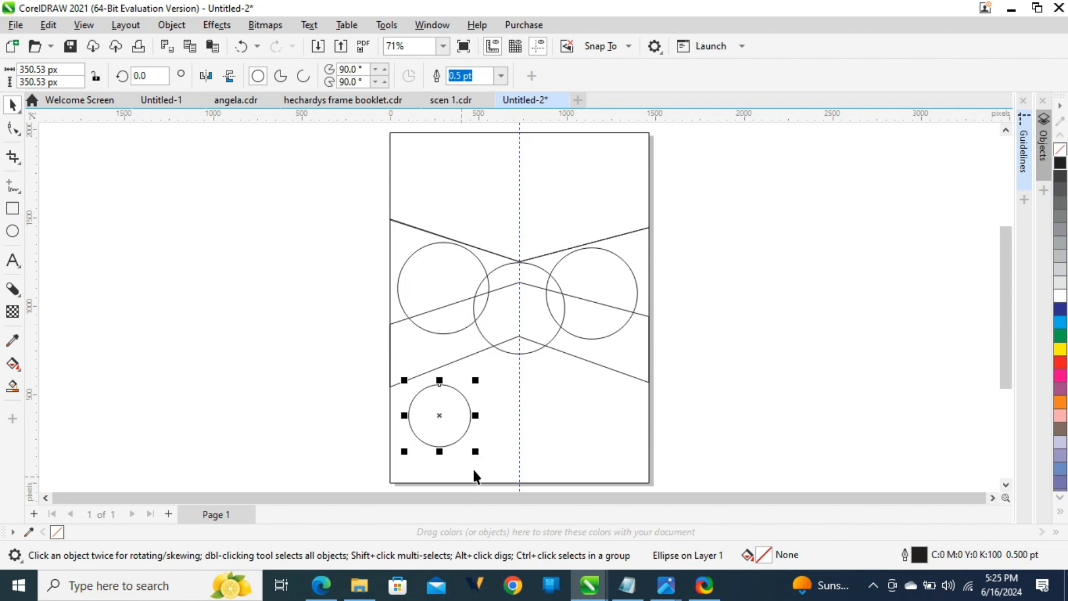
left_click_drag(475, 455, 461, 442)
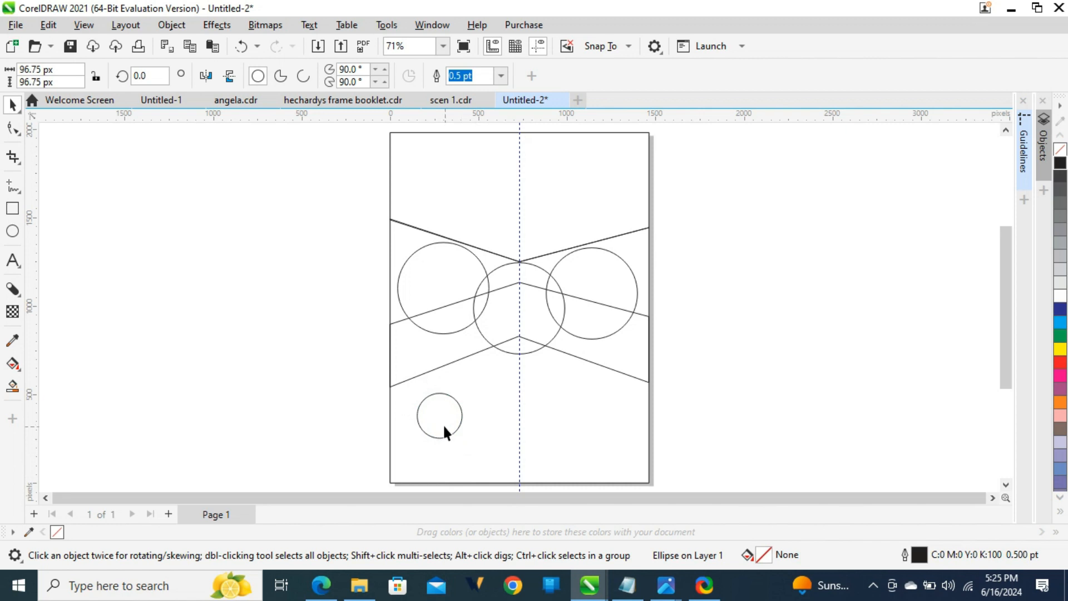
Step: Duplicate the small circle and arrange three small circles in a spaced row across the lower part of the page
left_click(444, 427)
key("ctrl+d")
key("ctrl+d")
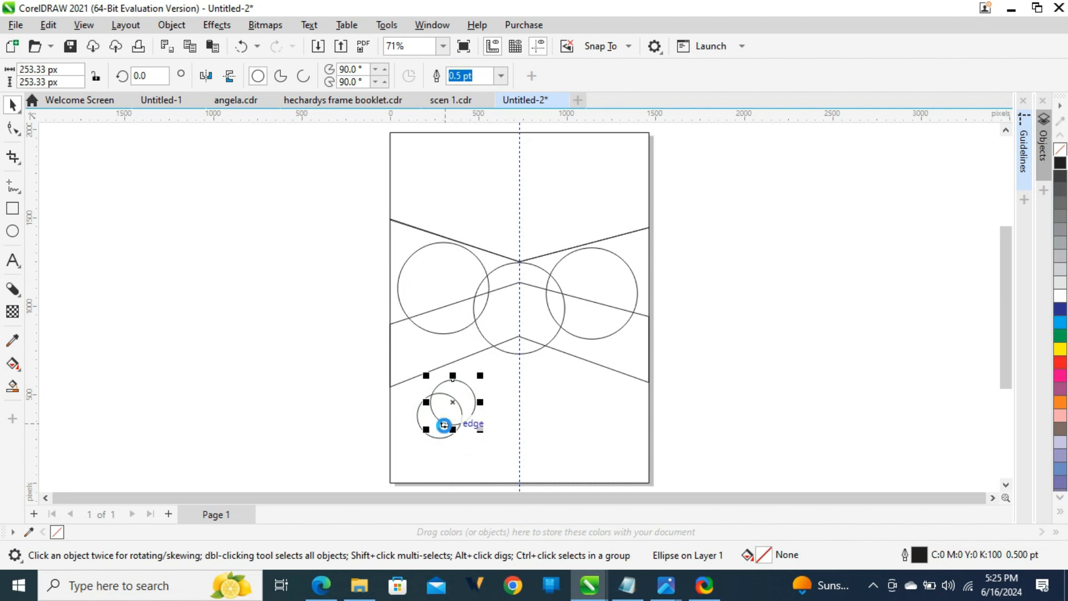
left_click_drag(464, 391, 580, 419)
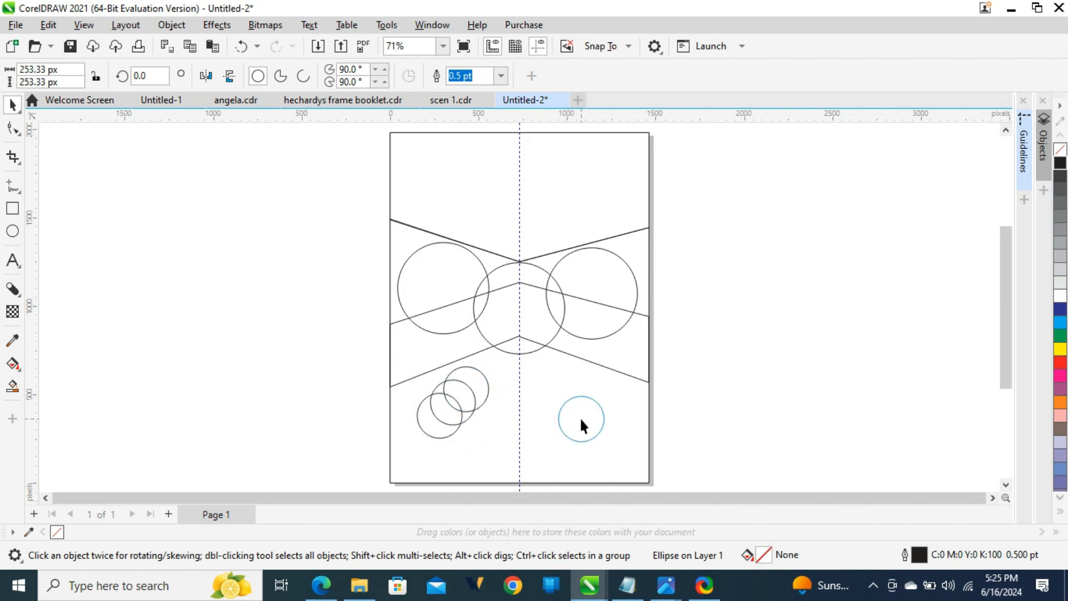
left_click_drag(469, 408, 532, 425)
left_click_drag(427, 422, 428, 429)
key("Escape")
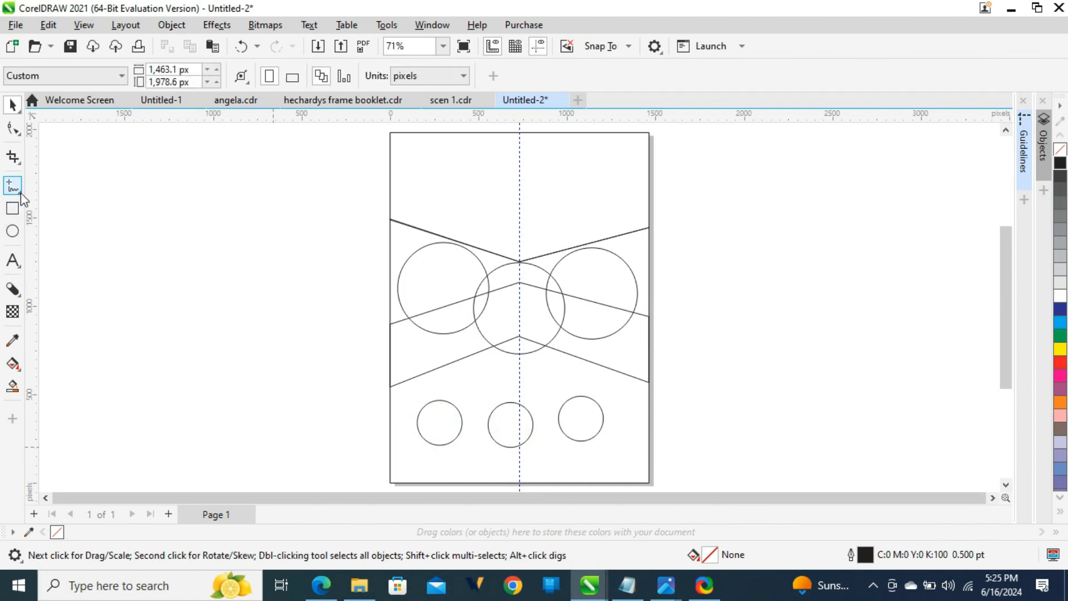
Step: Draw a small closed four-sided shape with a slanted top edge in the page's bottom-left corner using the Bézier tool
left_click(21, 193)
left_click(55, 204)
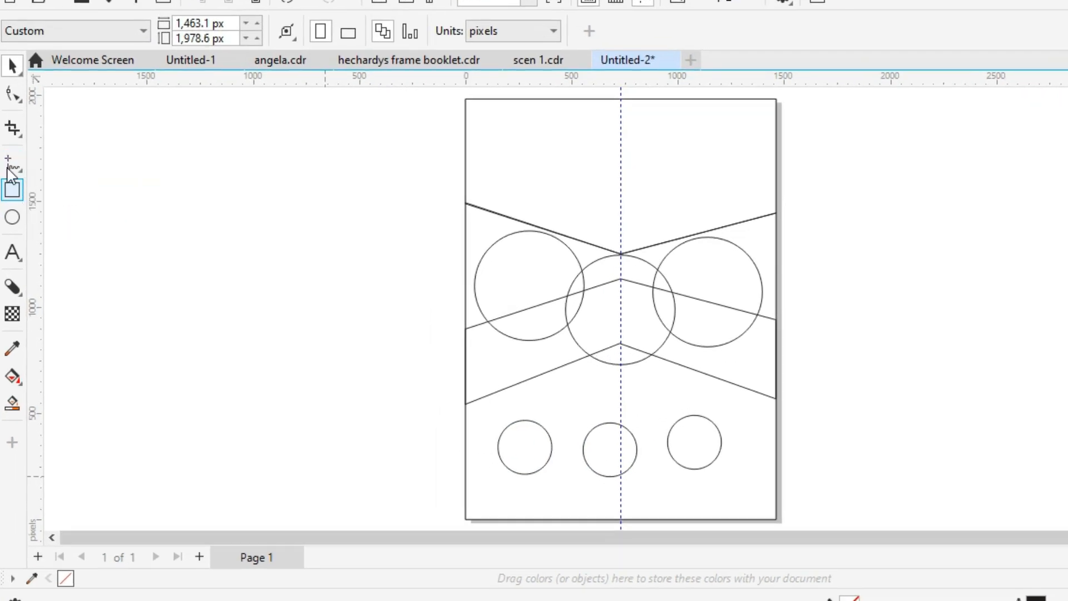
left_click(9, 167)
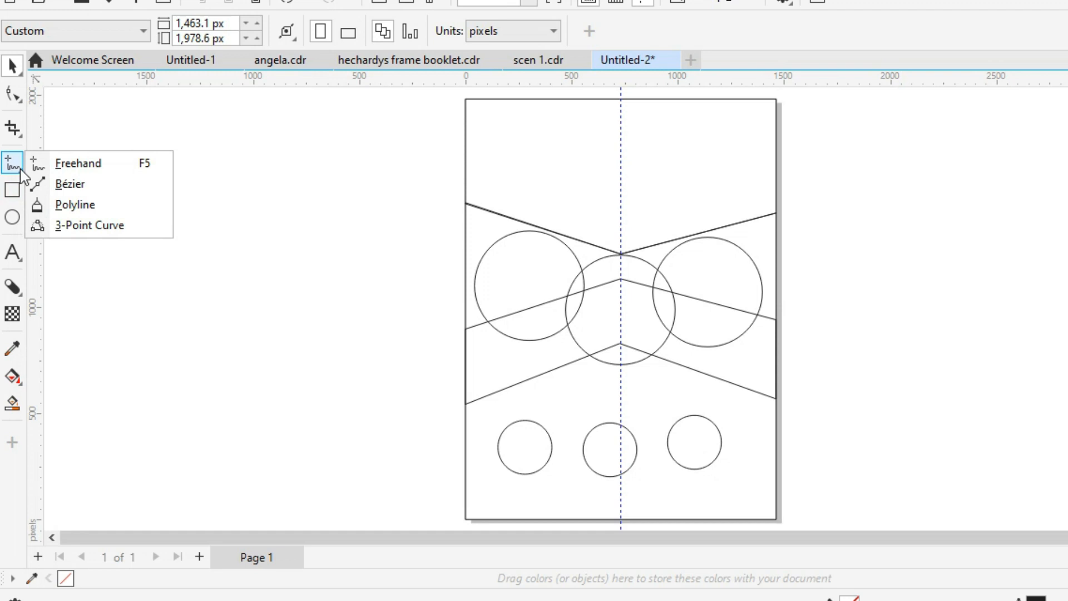
left_click(70, 184)
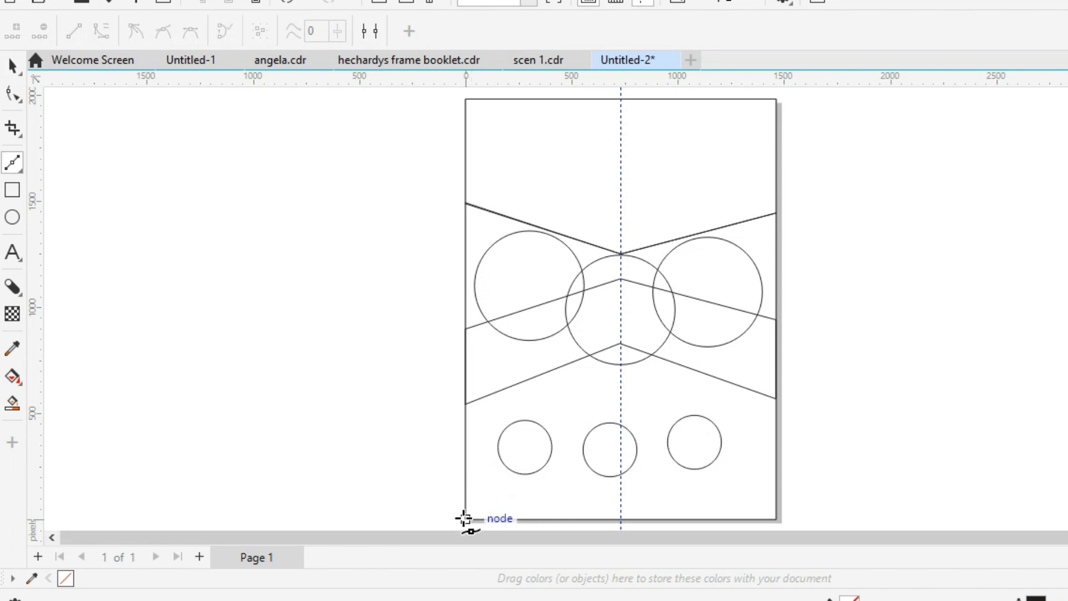
left_click(466, 519)
left_click(466, 482)
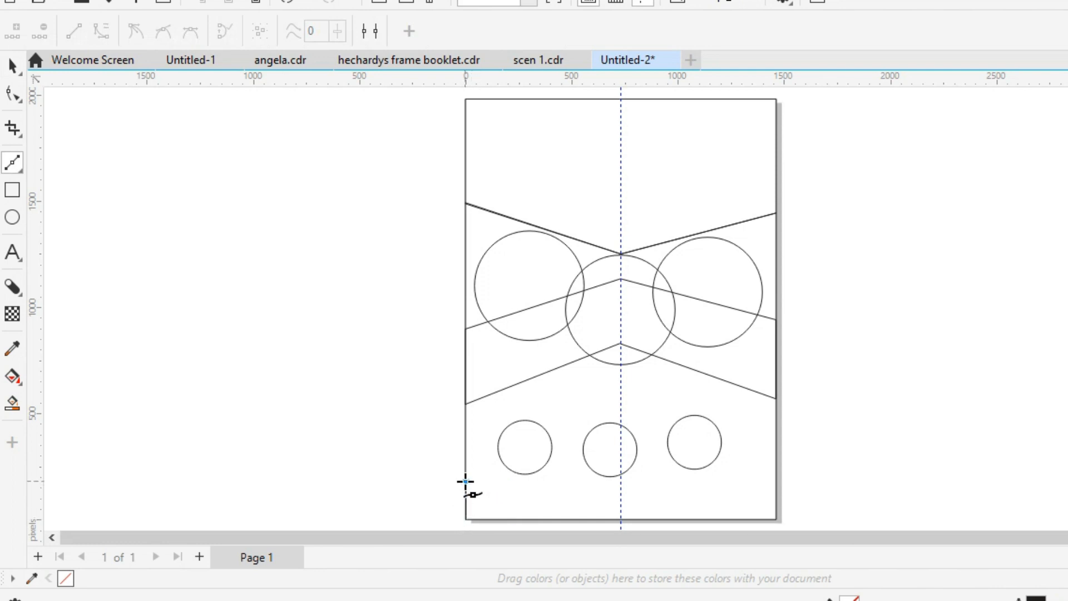
left_click(500, 492)
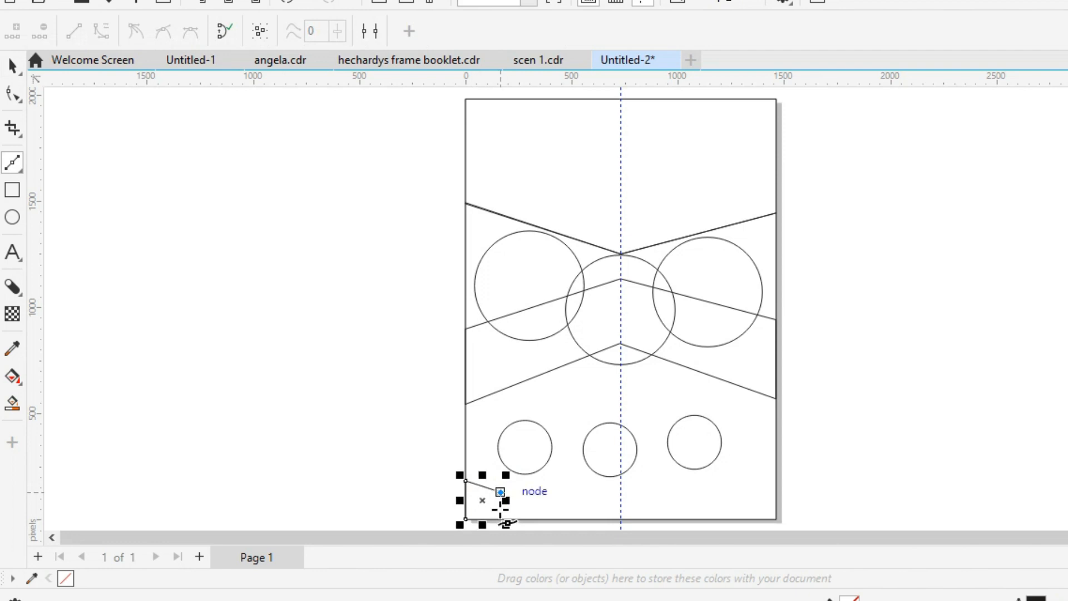
left_click(500, 519)
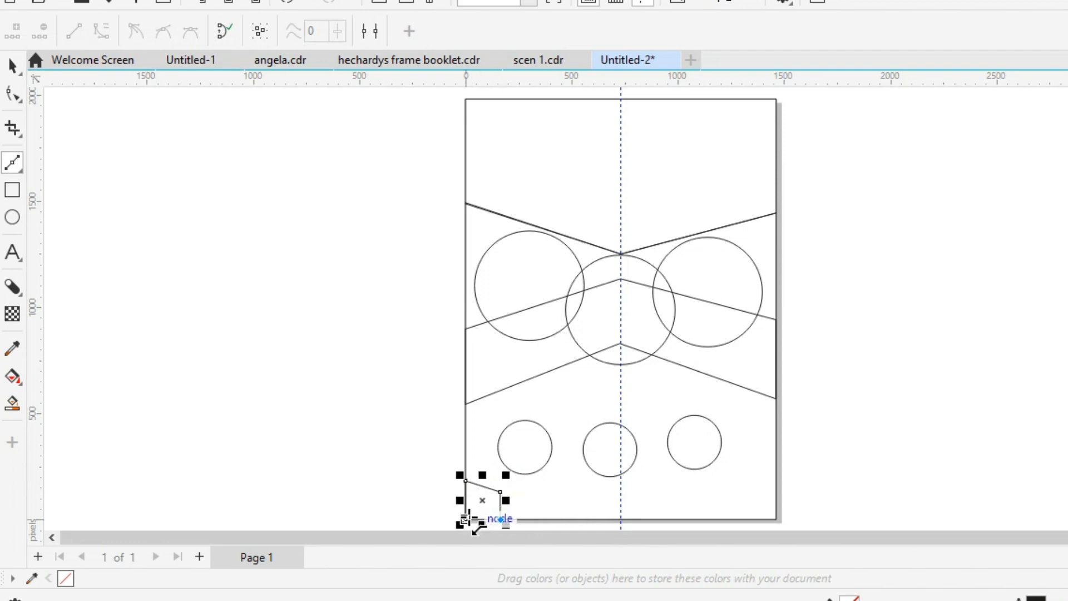
left_click(452, 522)
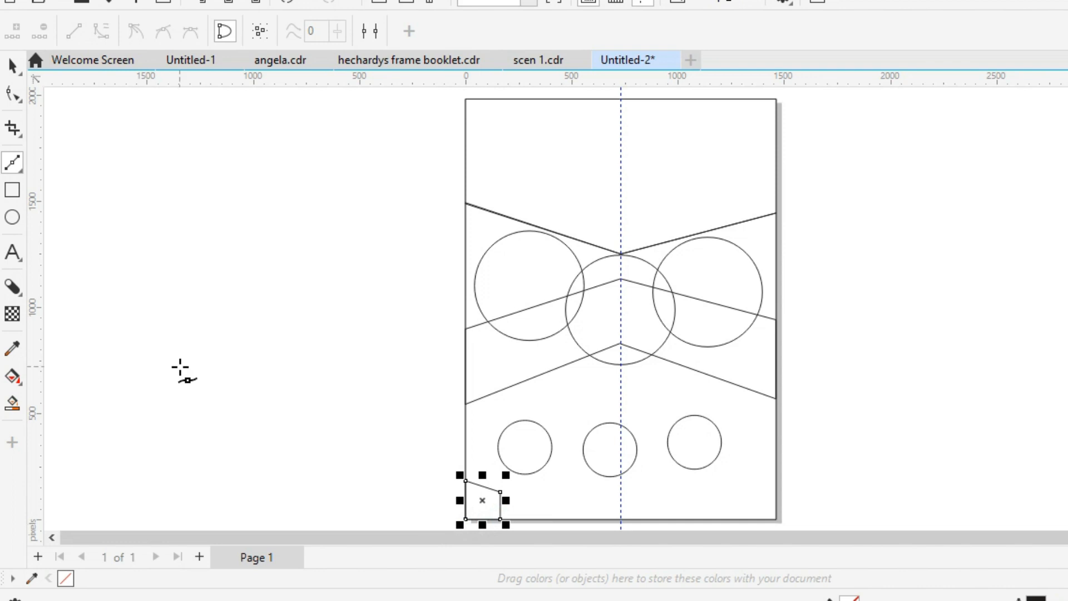
Step: Reshape the bottom-left corner shape's nodes into a tapered trapezoid of about 165 x 179 px with slanted top and bottom edges
left_click(12, 65)
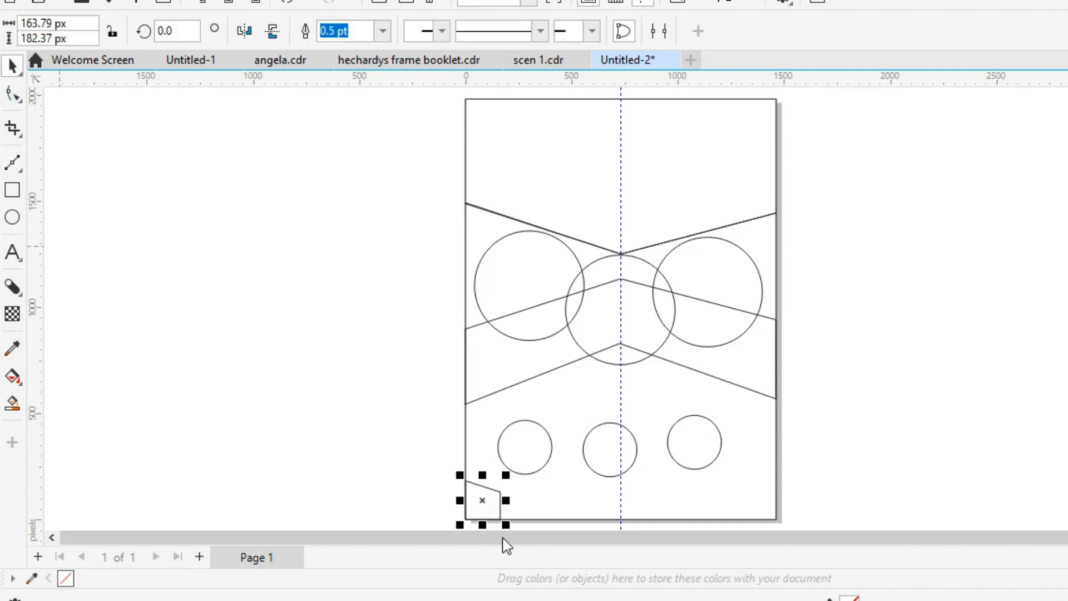
key("shift+F2")
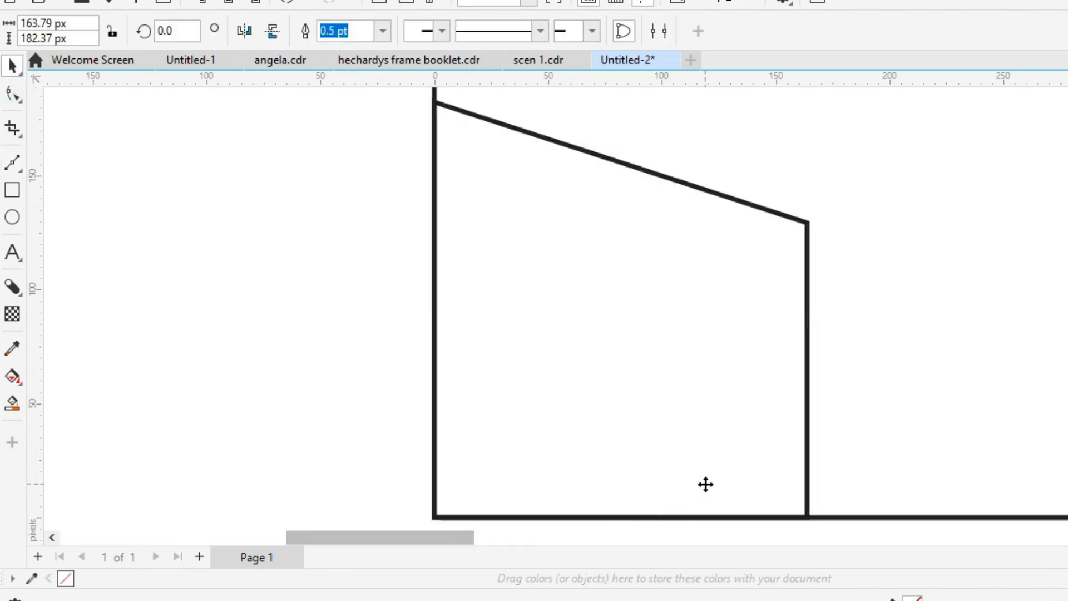
key("F10")
left_click_drag(806, 518, 807, 417)
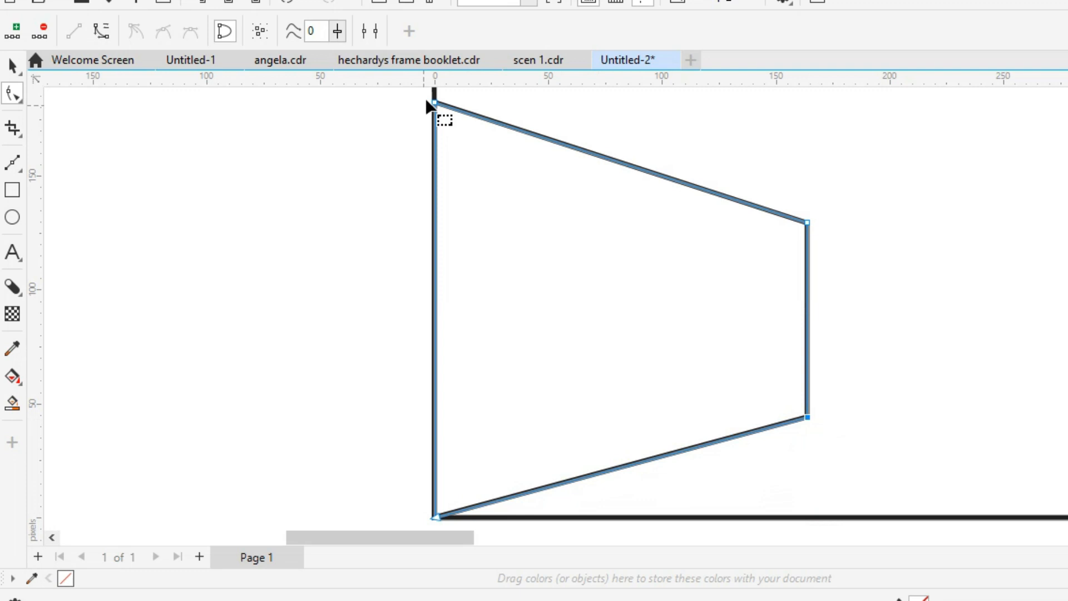
left_click_drag(435, 102, 437, 133)
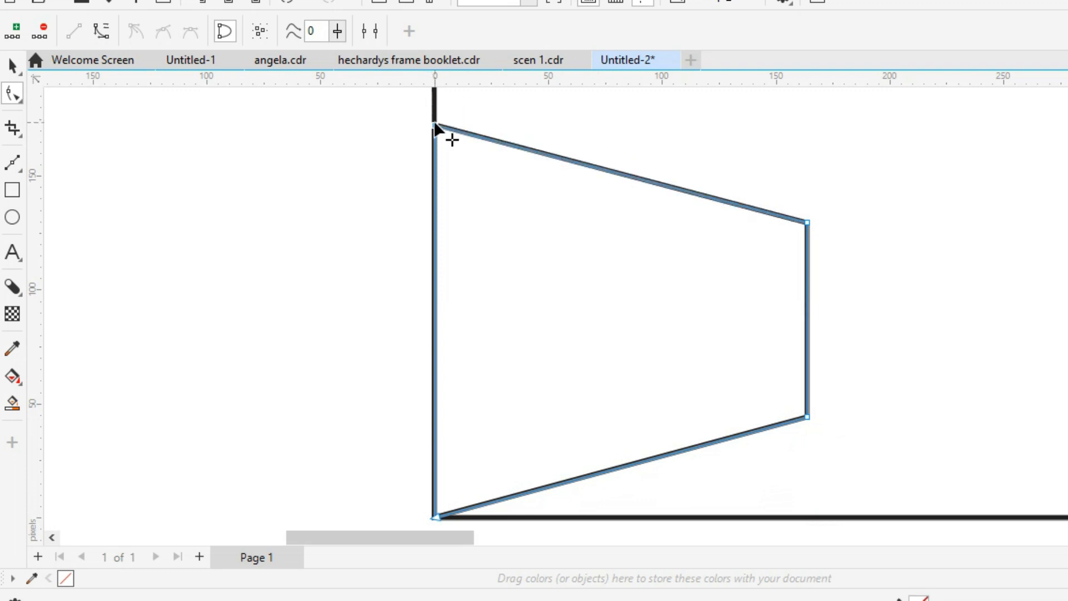
left_click_drag(807, 221, 809, 209)
left_click_drag(435, 125, 435, 109)
key("space")
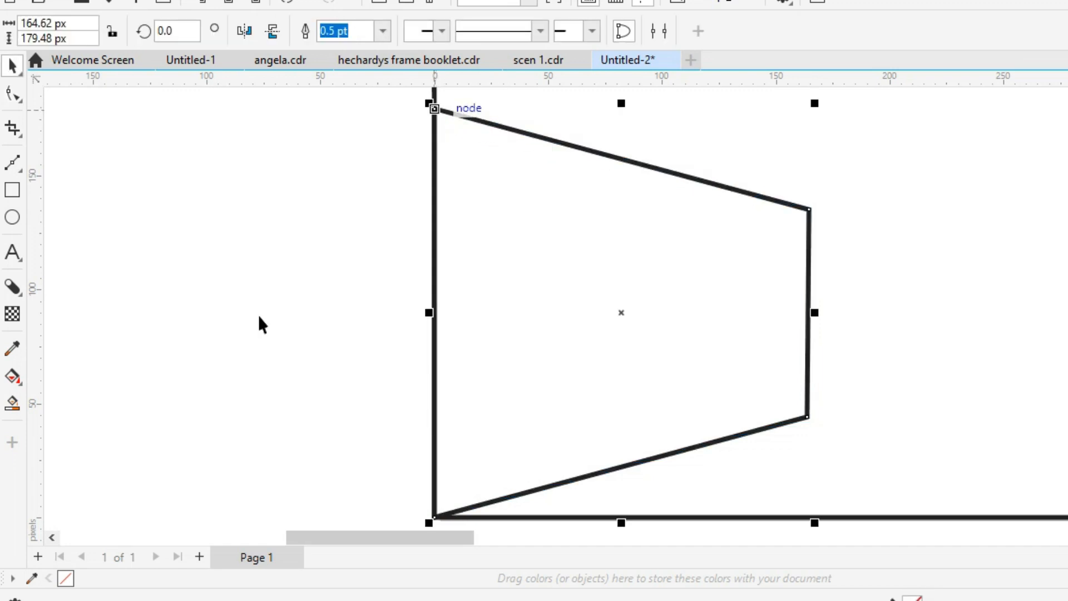
Step: Duplicate the tapered corner shape, move the copy to the page's bottom-right corner and mirror it horizontally
key("ctrl+d")
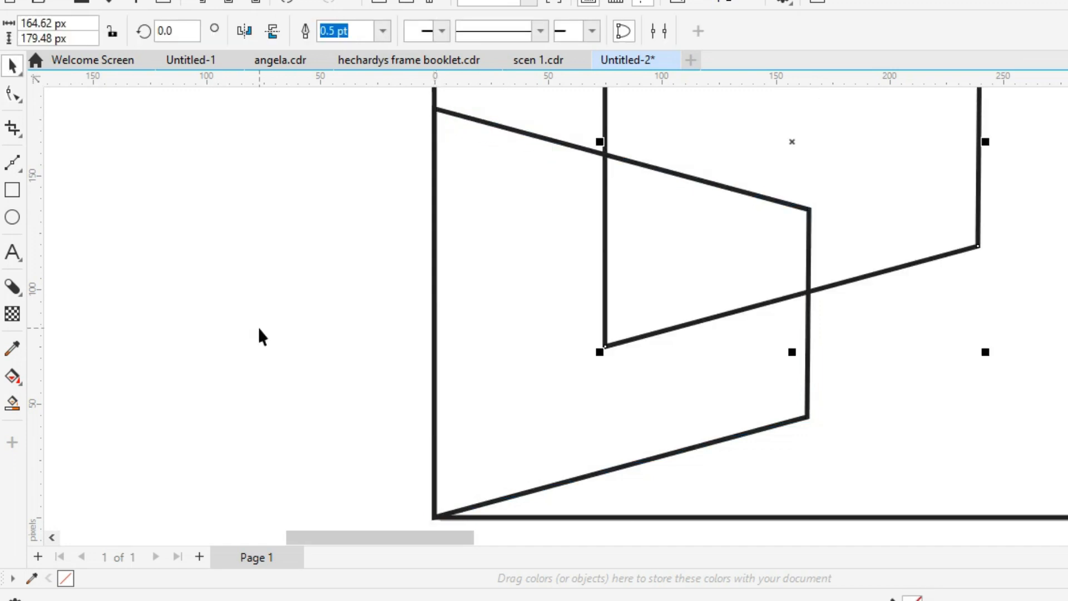
scroll(504, 358, "down", 6)
left_click_drag(519, 417, 740, 436)
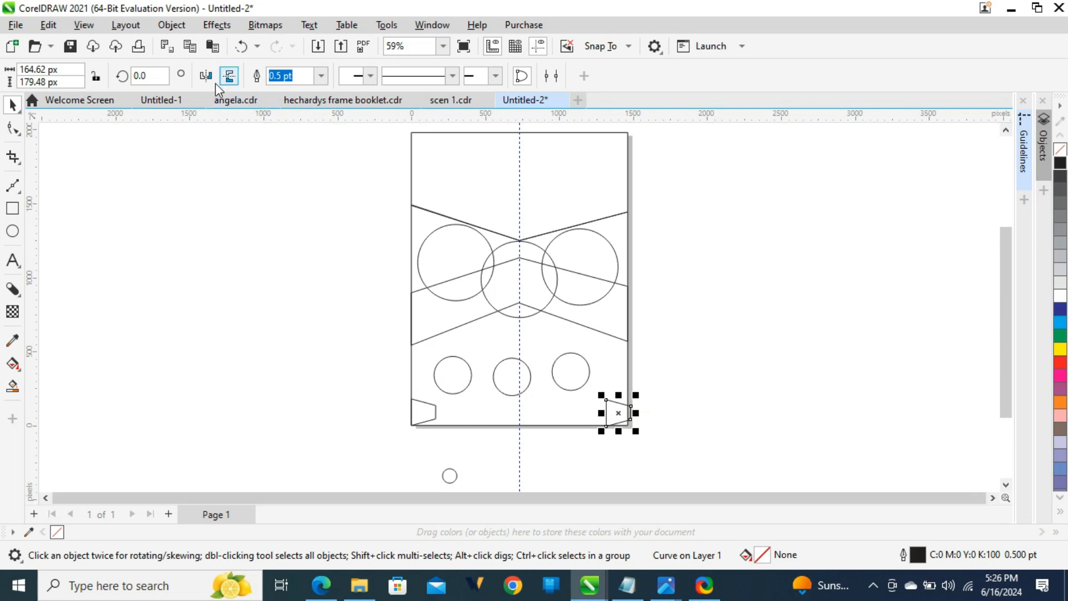
left_click(244, 33)
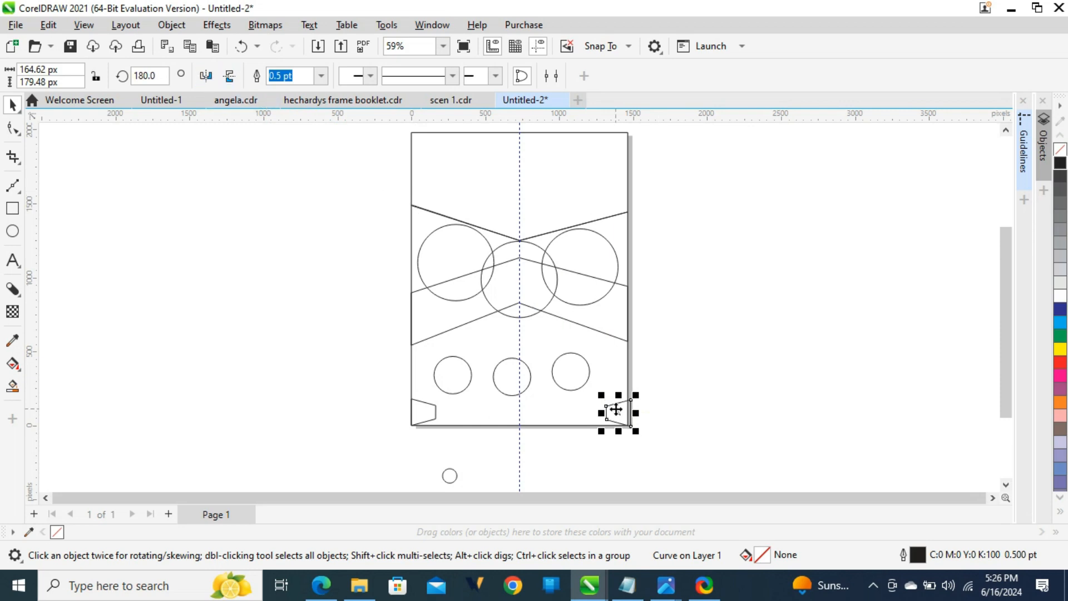
Step: Fine-tune the mirrored shape's position so it sits flush against the page's right and bottom edges
left_click_drag(615, 415, 613, 413)
scroll(1004, 334, "down", 2)
left_click_drag(612, 368, 575, 396)
key("shift+F2")
left_click_drag(1007, 389, 1007, 400)
left_click_drag(568, 191, 568, 199)
key("F4")
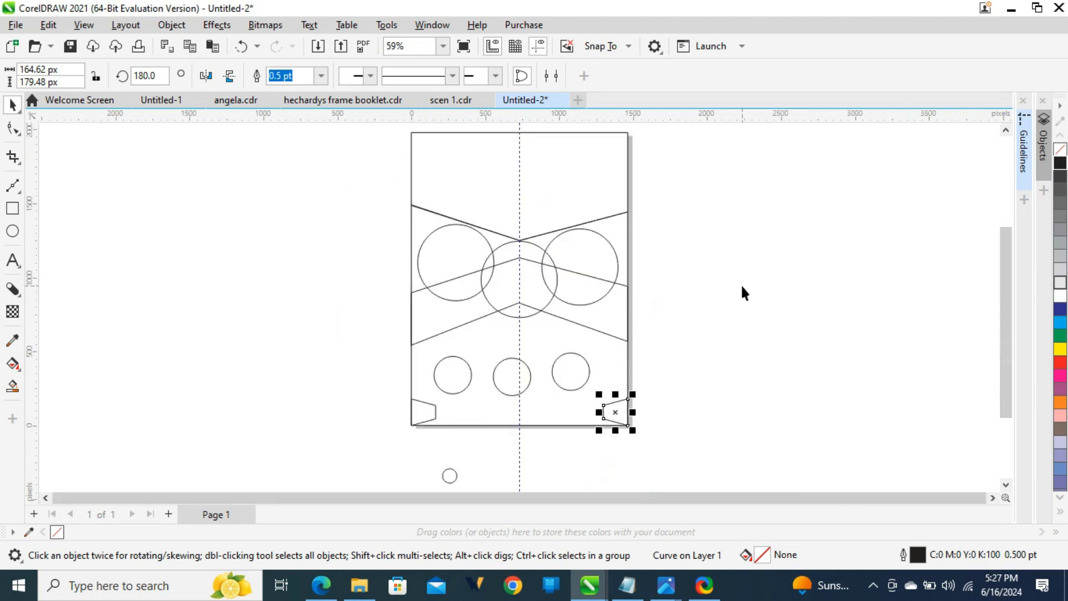
left_click(789, 277)
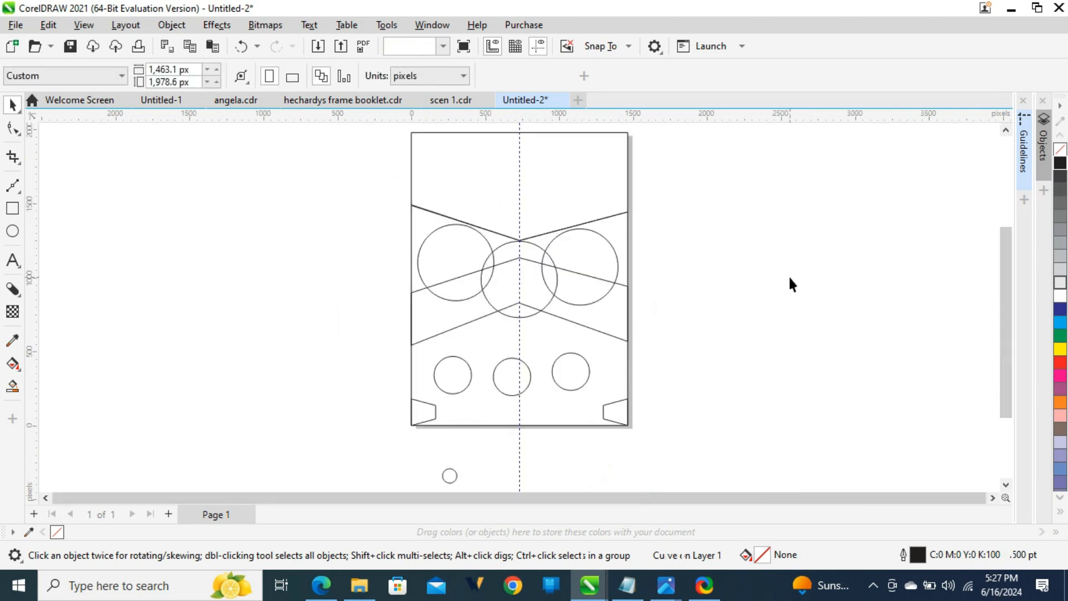
Step: Delete the stray small circle below the page
left_click(453, 472)
key("Delete")
key("F4")
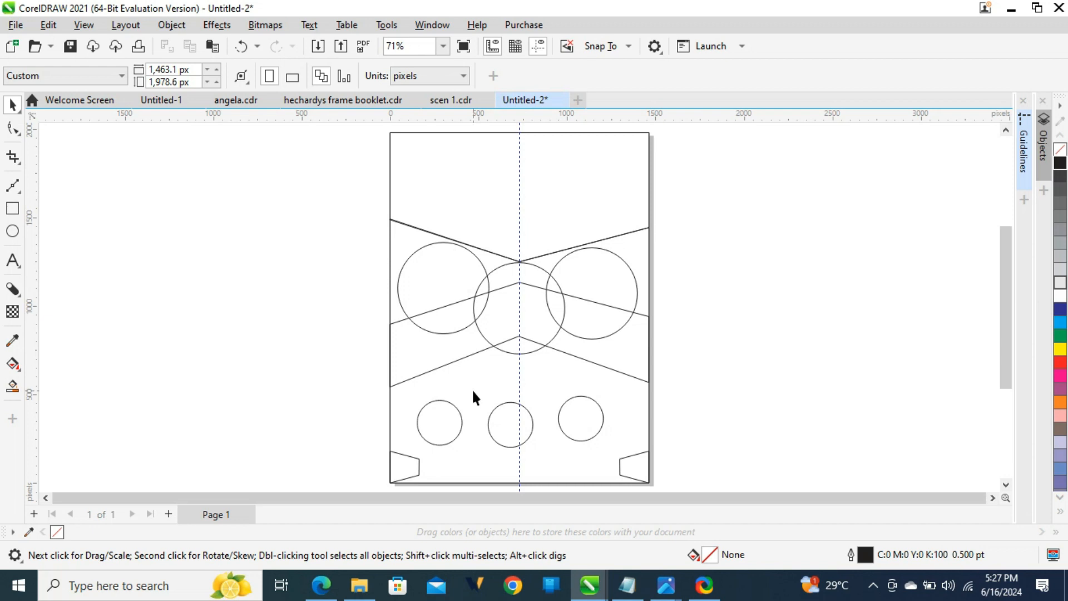
Step: Choose the photos download, download (3), download (4), download (5), OIP and R (1) from the Downloads folder for import
key("ctrl+i")
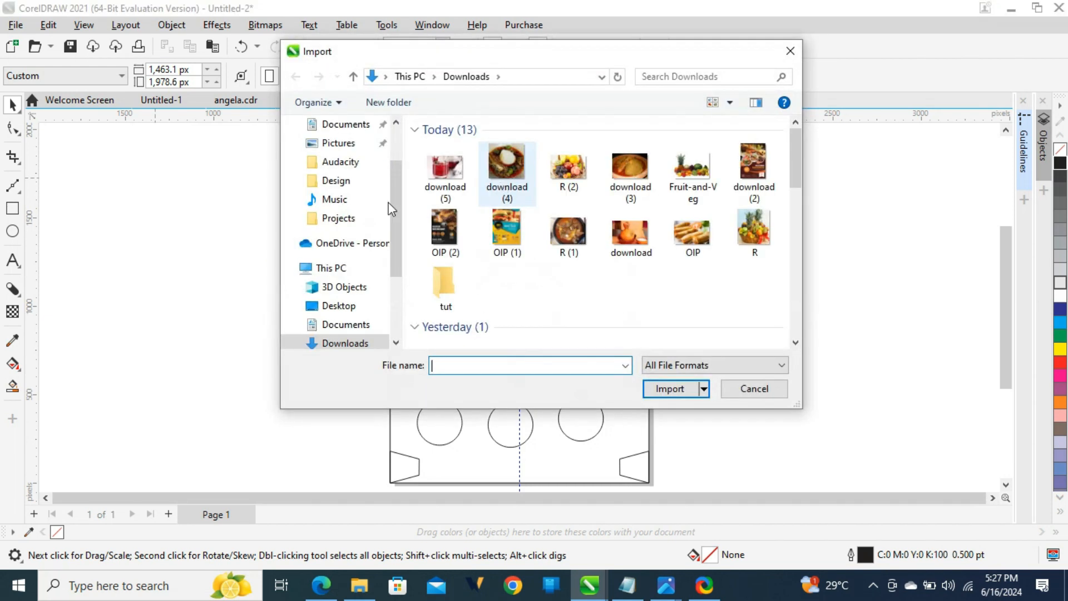
left_click(354, 344)
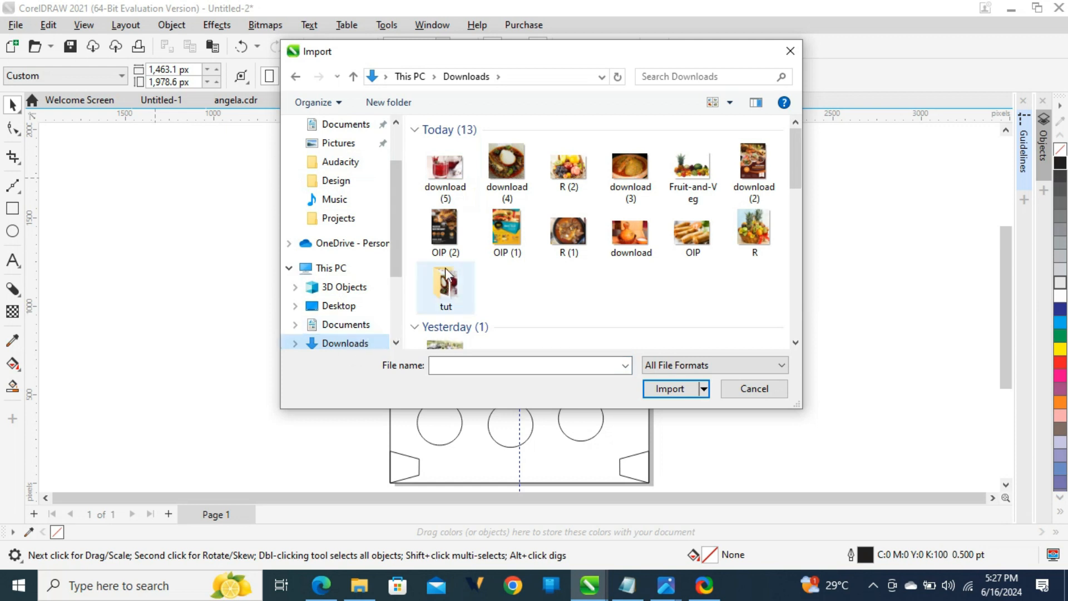
left_click(450, 186)
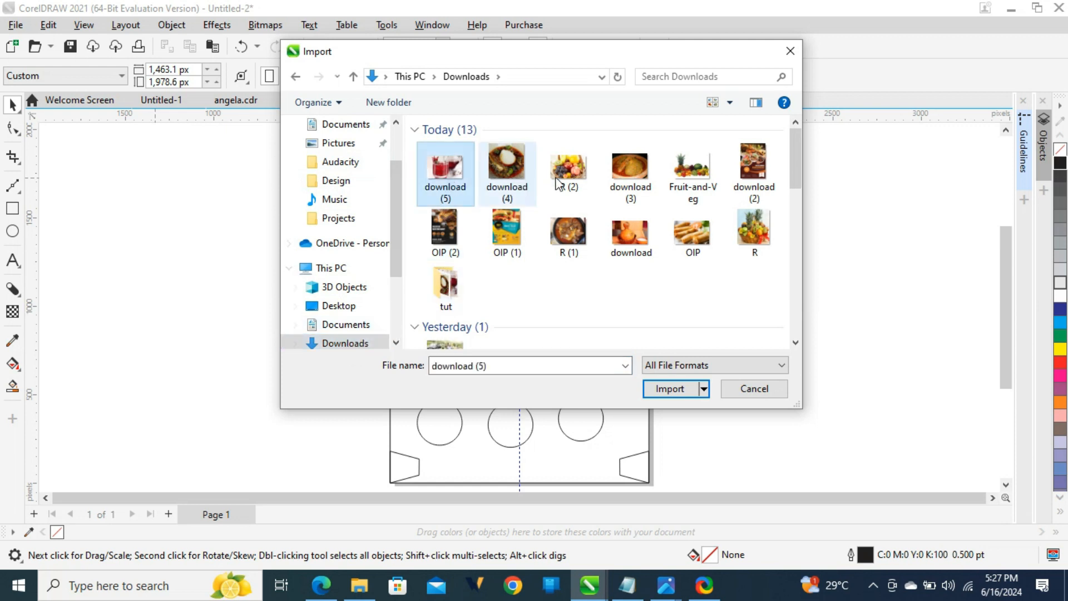
left_click(516, 189, "ctrl")
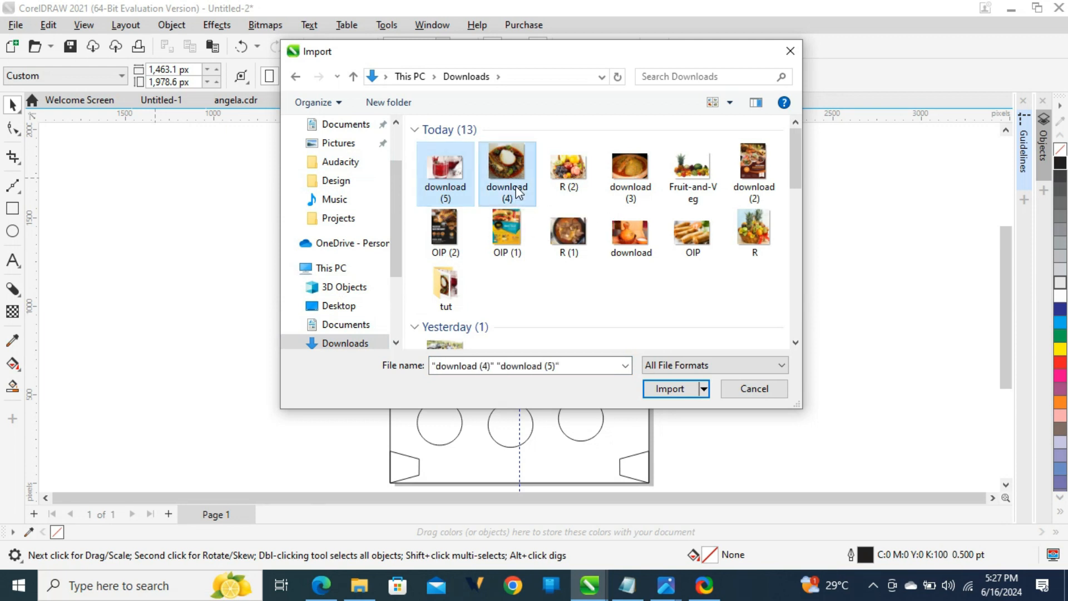
left_click(628, 186, "ctrl")
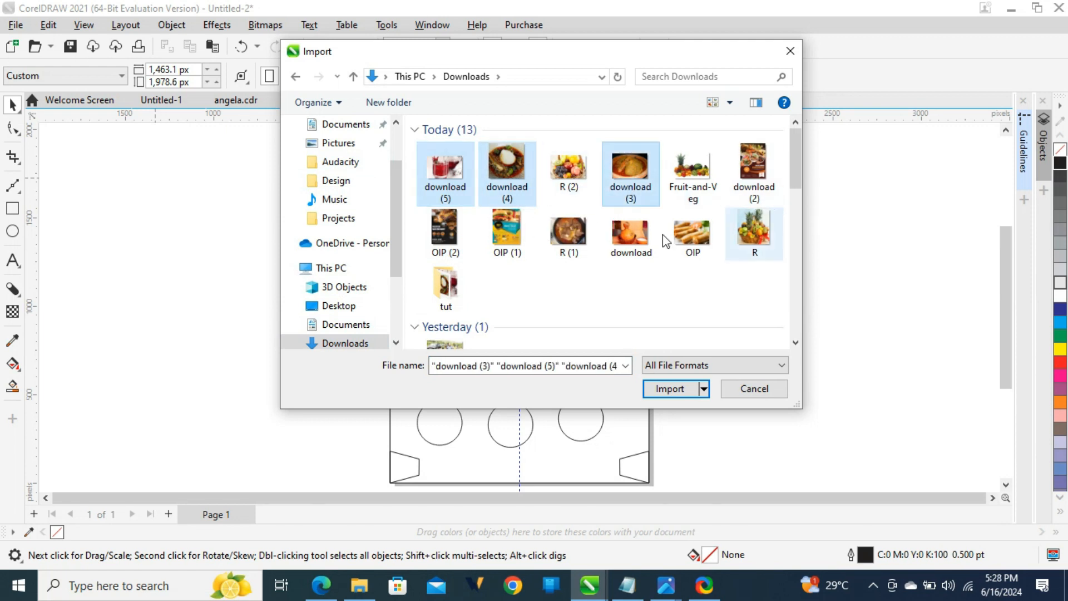
left_click(692, 247, "ctrl")
left_click(621, 243, "ctrl")
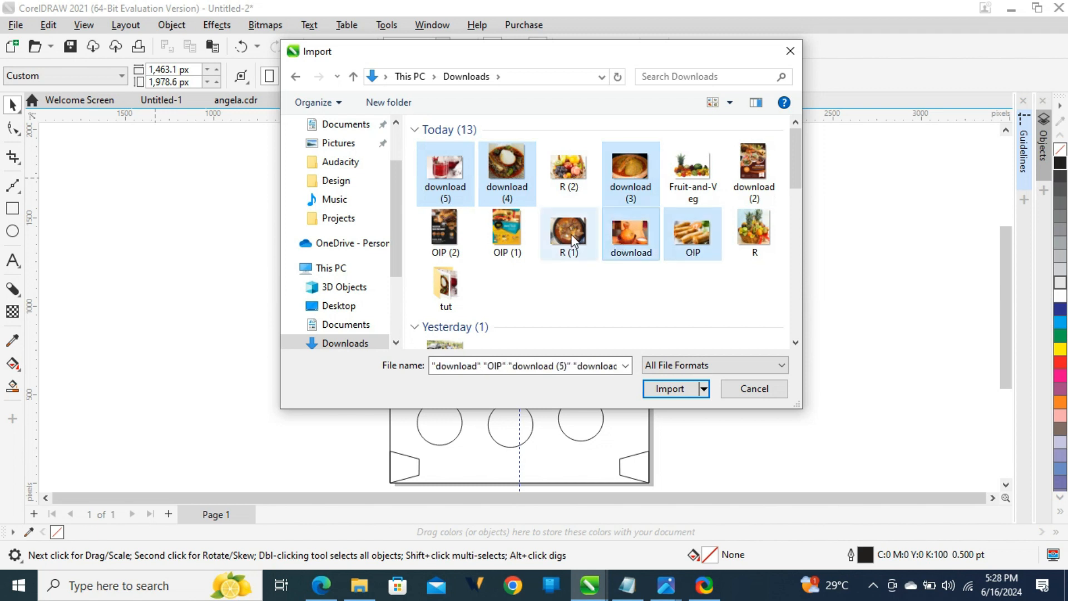
left_click(573, 242, "ctrl")
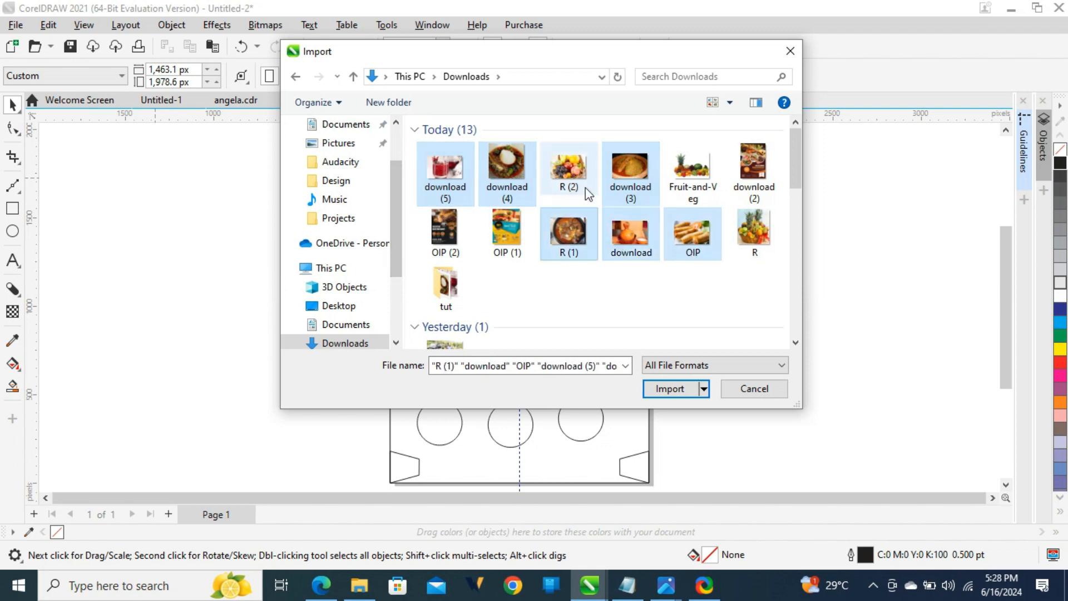
left_click(674, 391)
Step: Place the six imported food photos at their original sizes, starting each in the blank area left of the page
left_click(109, 202)
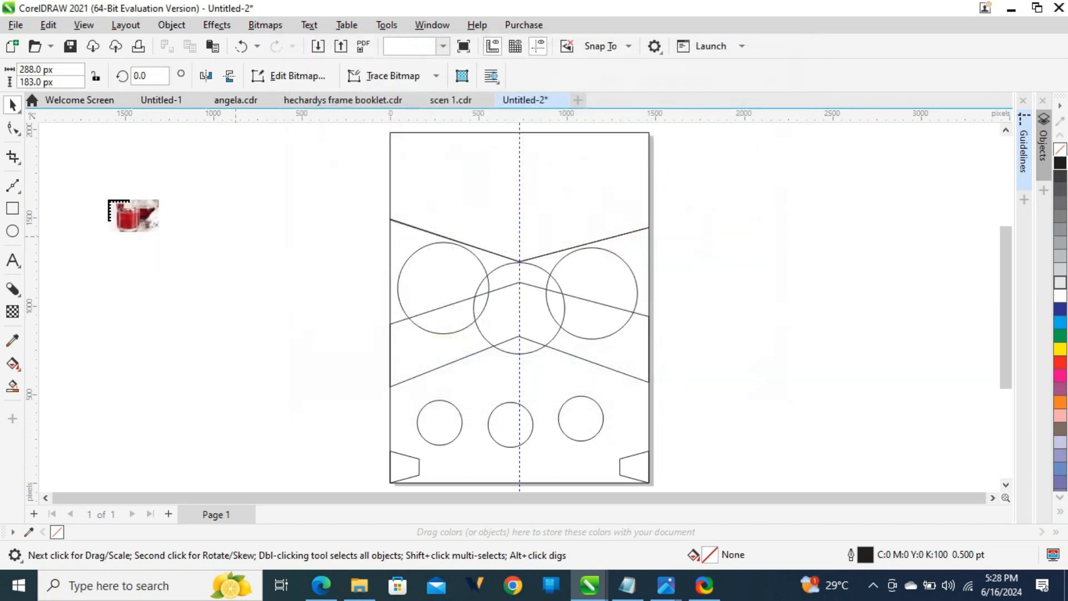
left_click(109, 329)
left_click(219, 257)
left_click(117, 281)
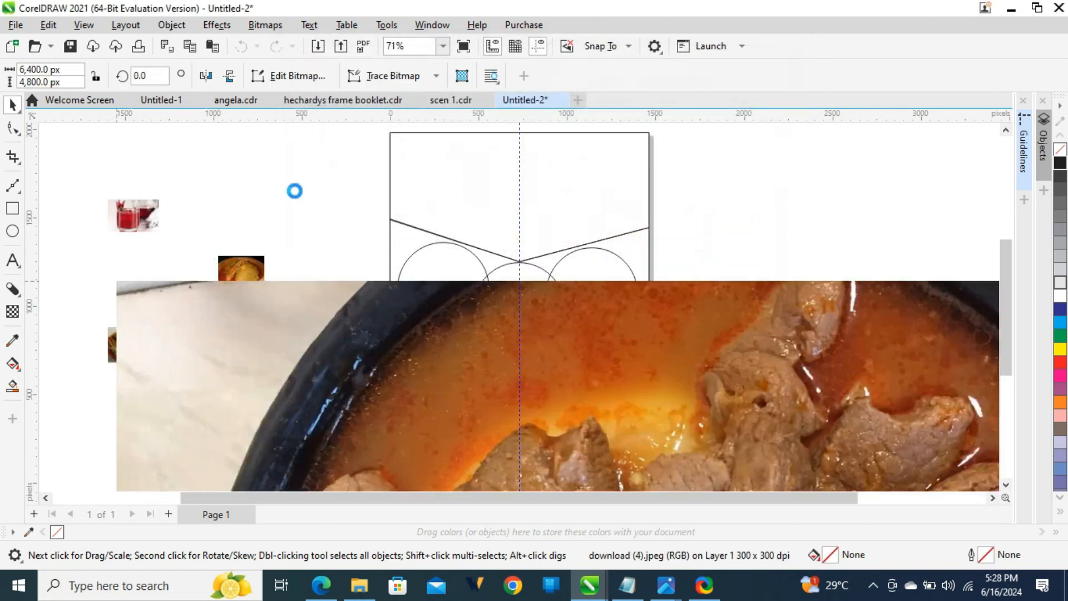
left_click(272, 172)
left_click(120, 147)
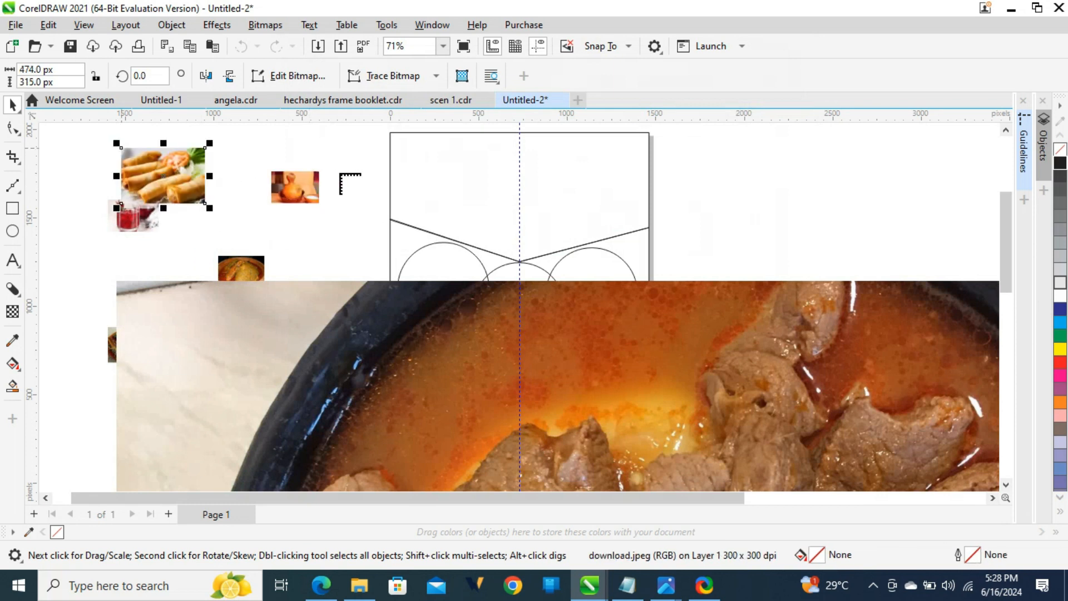
left_click(344, 179)
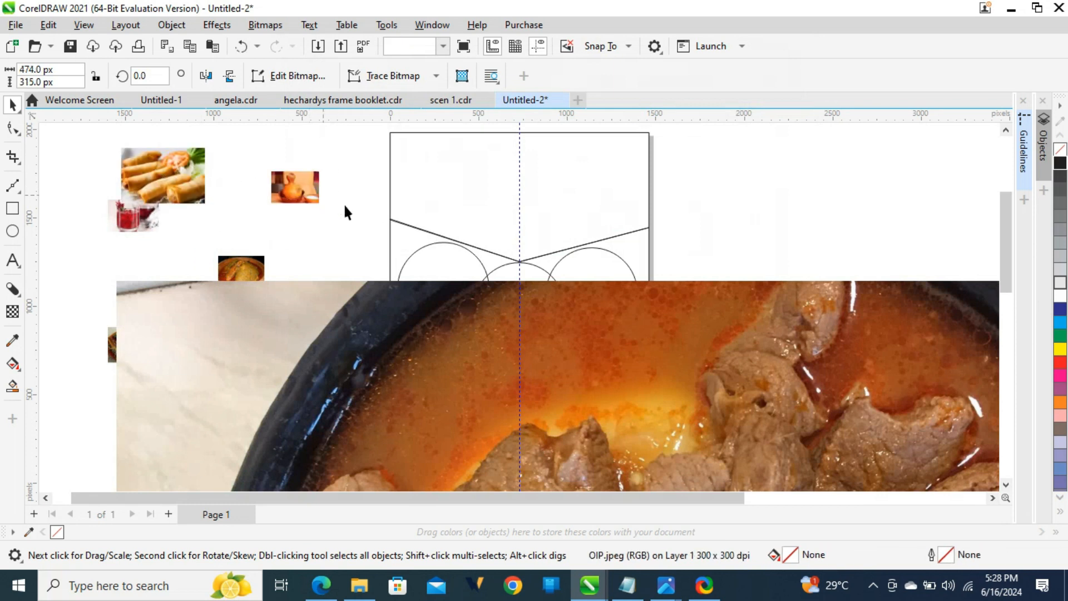
Step: Shrink the oversized R (1) meat stew photo to about 2,056 x 1,542 px and move it left of the page
left_click(646, 364)
scroll(646, 363, "down", 3)
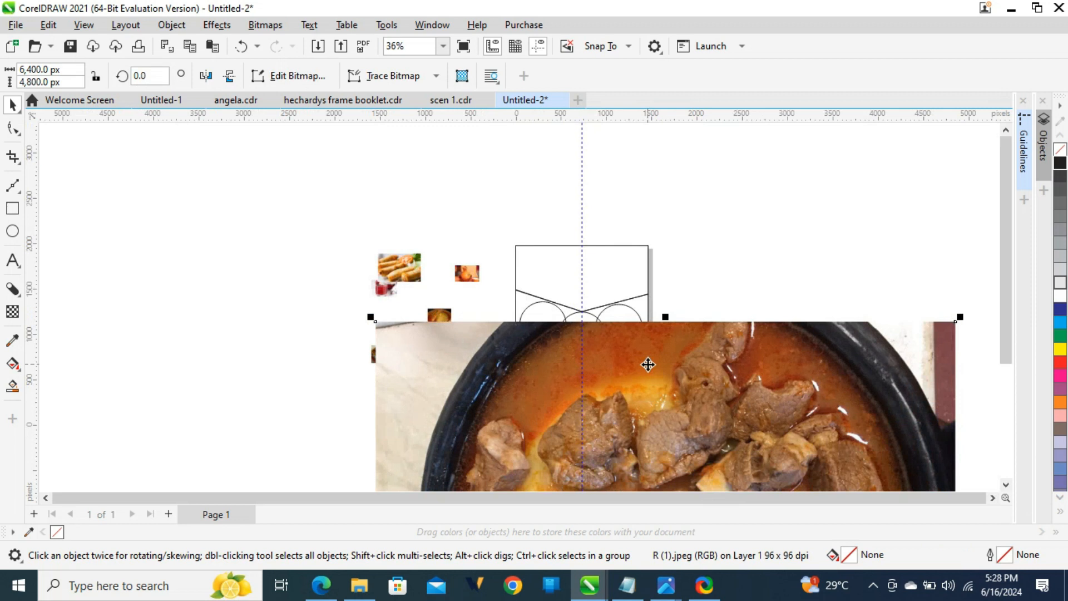
scroll(648, 364, "down", 2)
left_click_drag(812, 334, 615, 448)
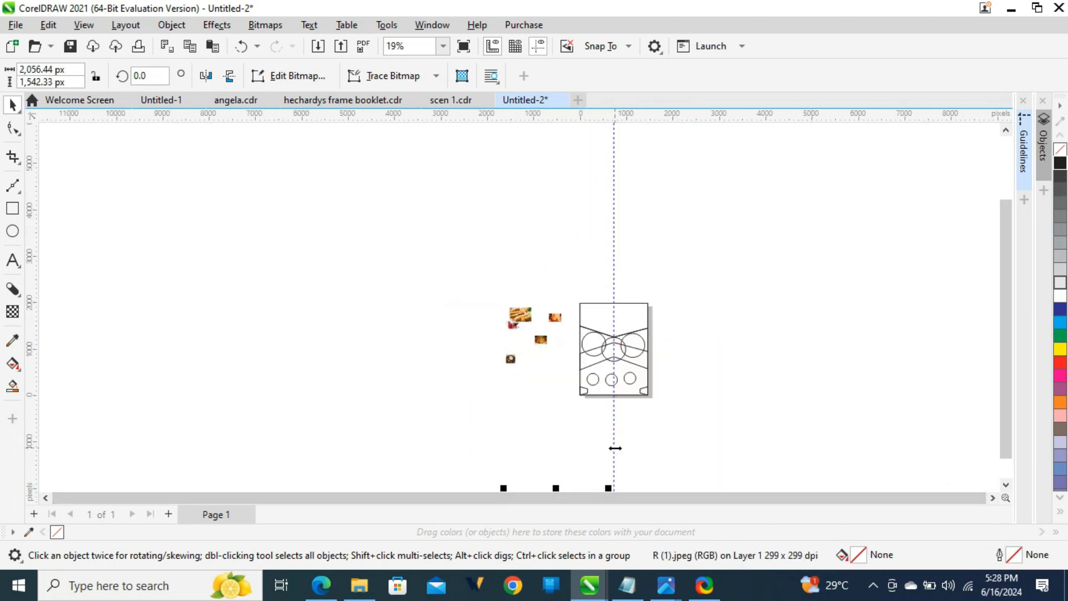
scroll(615, 448, "up", 1)
left_click_drag(523, 418, 339, 260)
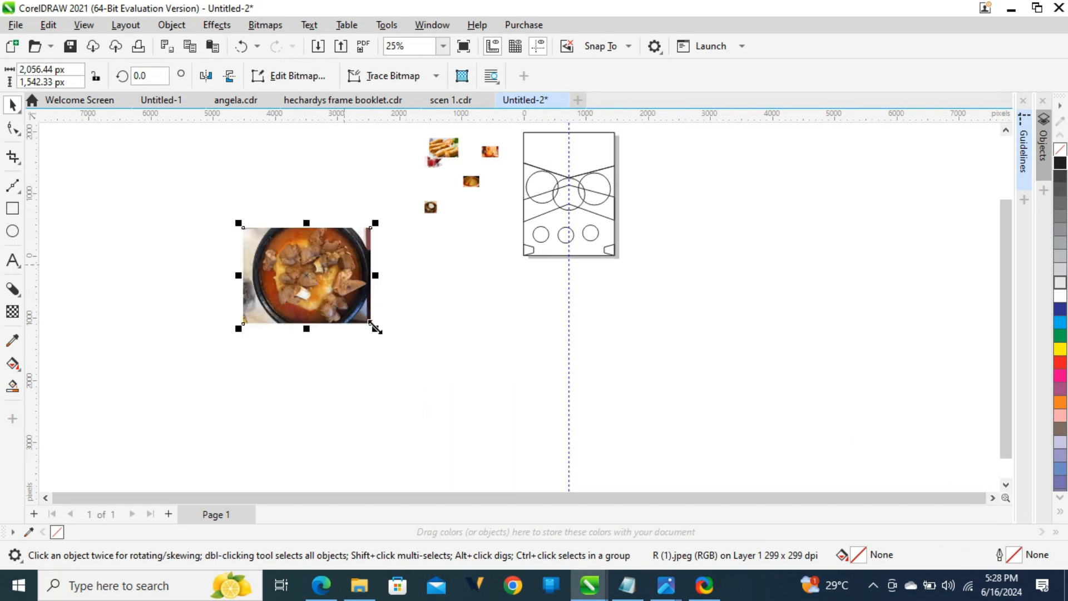
Step: Reduce the meat stew photo to about 656 x 492 px and move the spring rolls photo clear of the red drinks photo
left_click(371, 321)
left_click(332, 277)
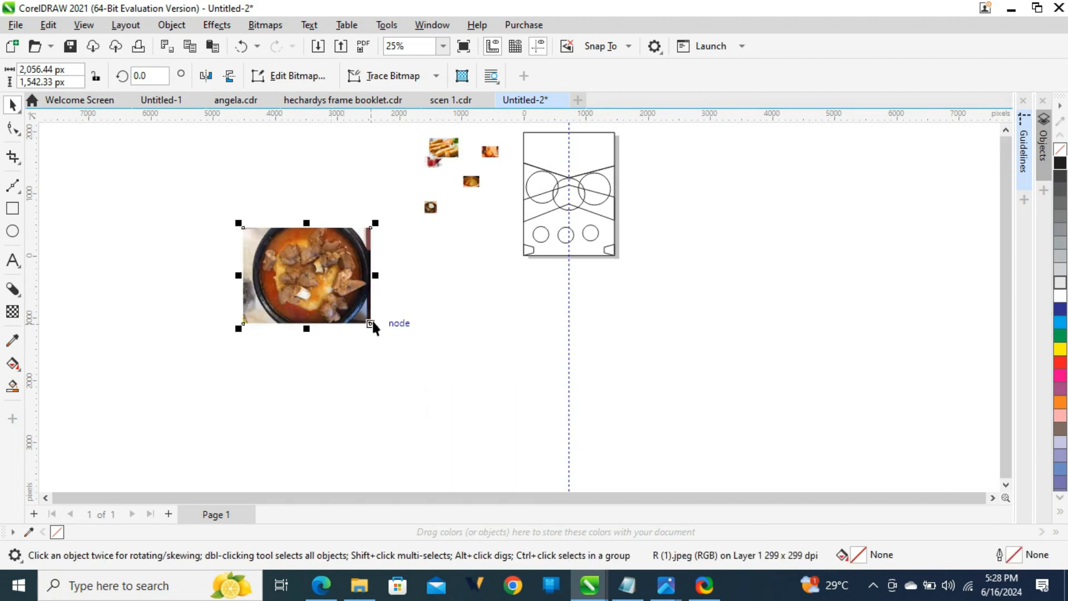
left_click_drag(376, 327, 492, 222)
key("F4")
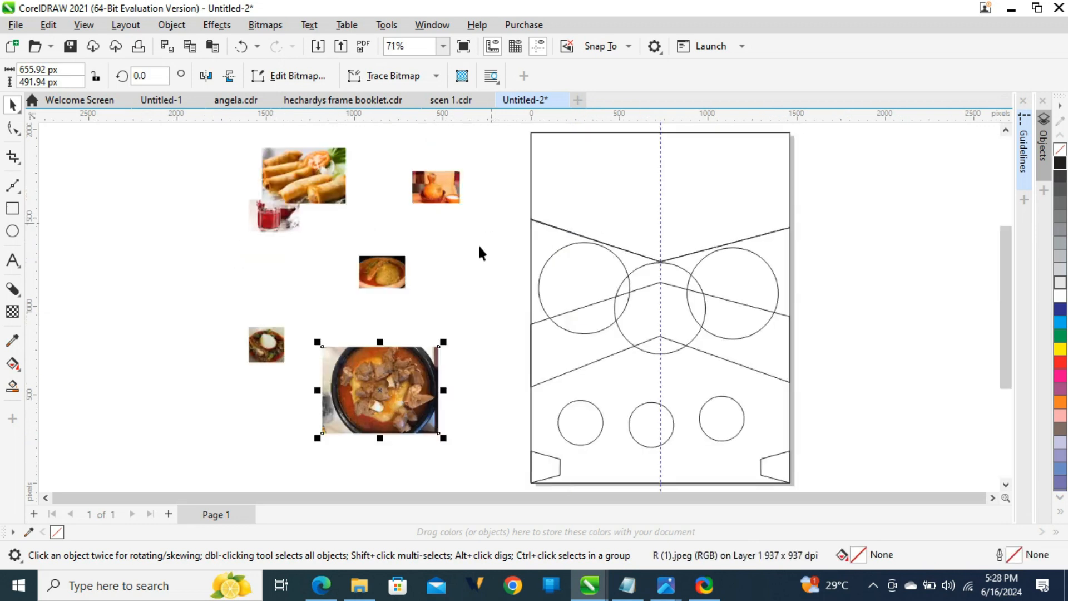
left_click_drag(315, 193, 219, 262)
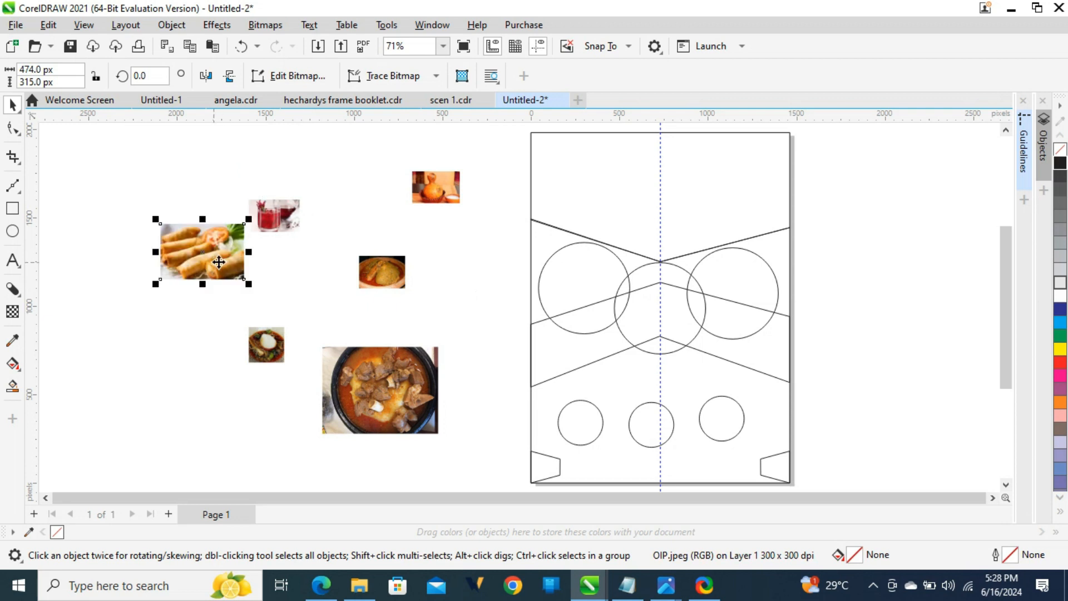
left_click(346, 243)
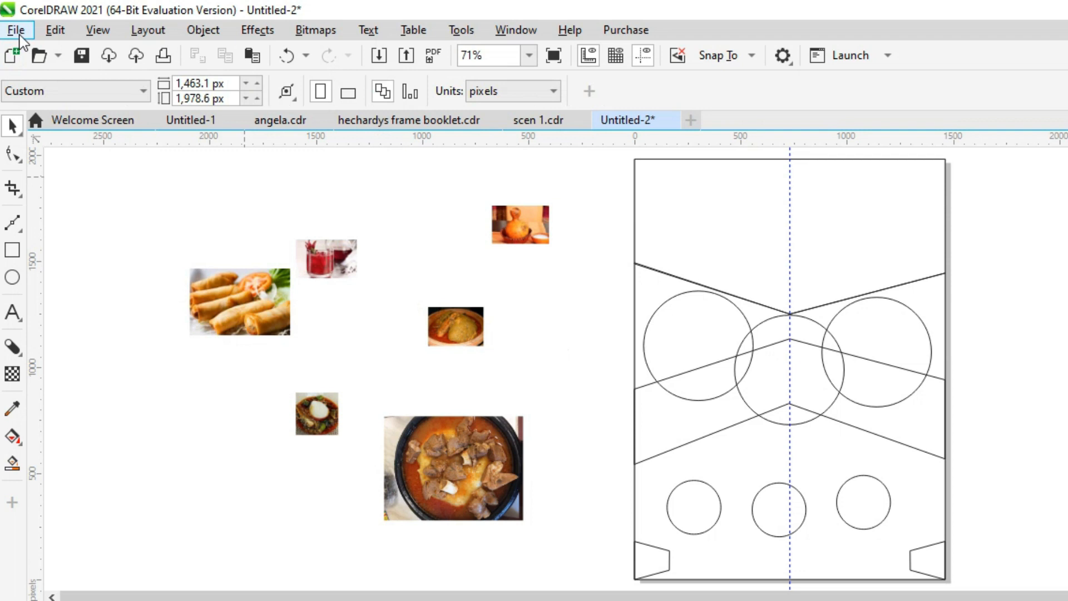
Step: Import the fruit basket photo R (2) from Downloads and place it at its original size, starting left of the page
left_click(15, 25)
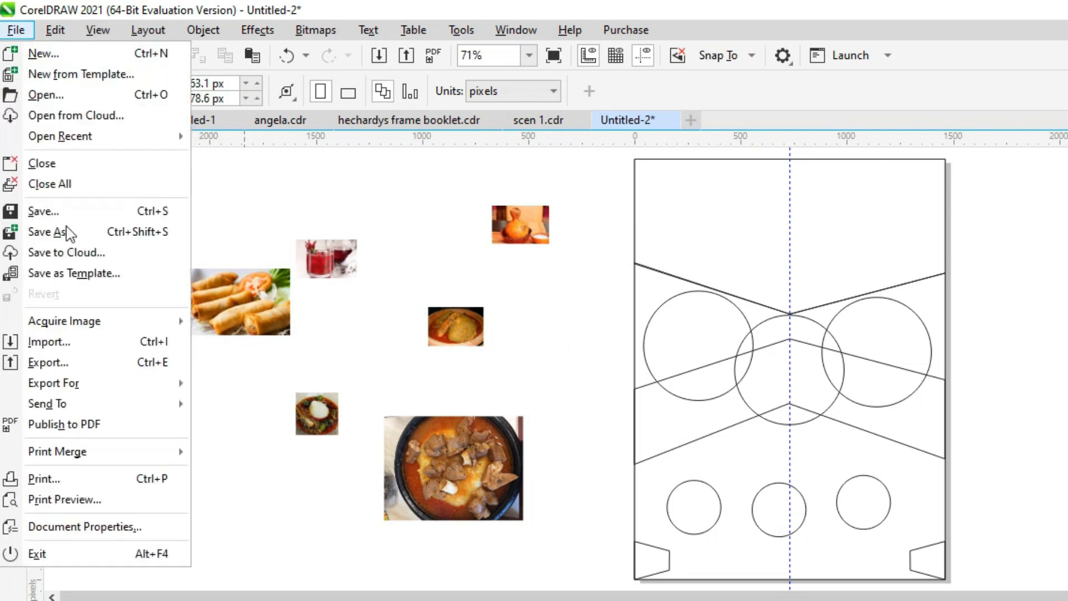
left_click(73, 348)
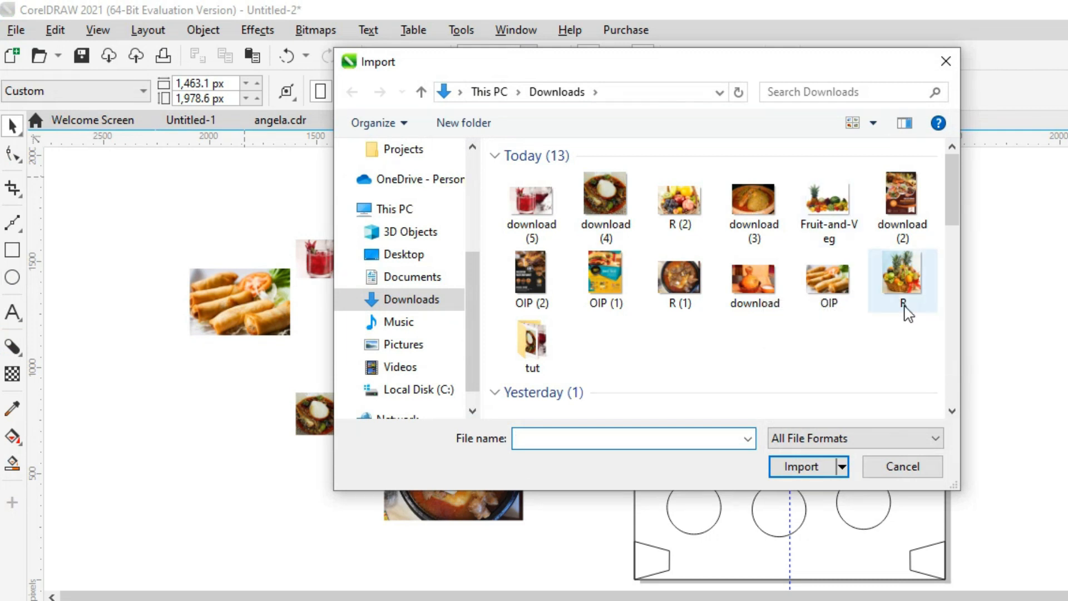
left_click(680, 214)
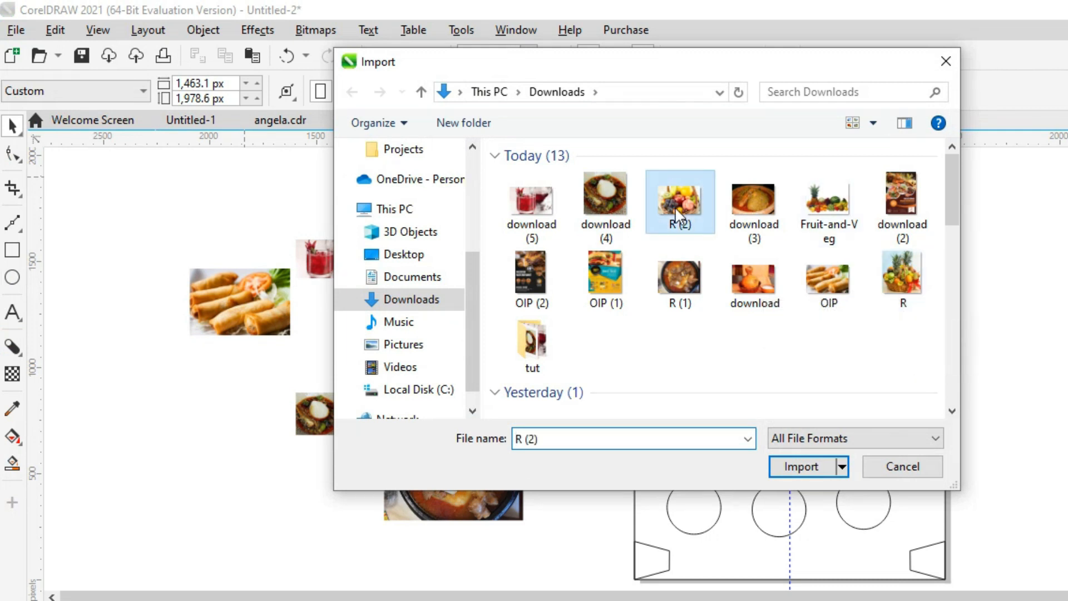
left_click(808, 468)
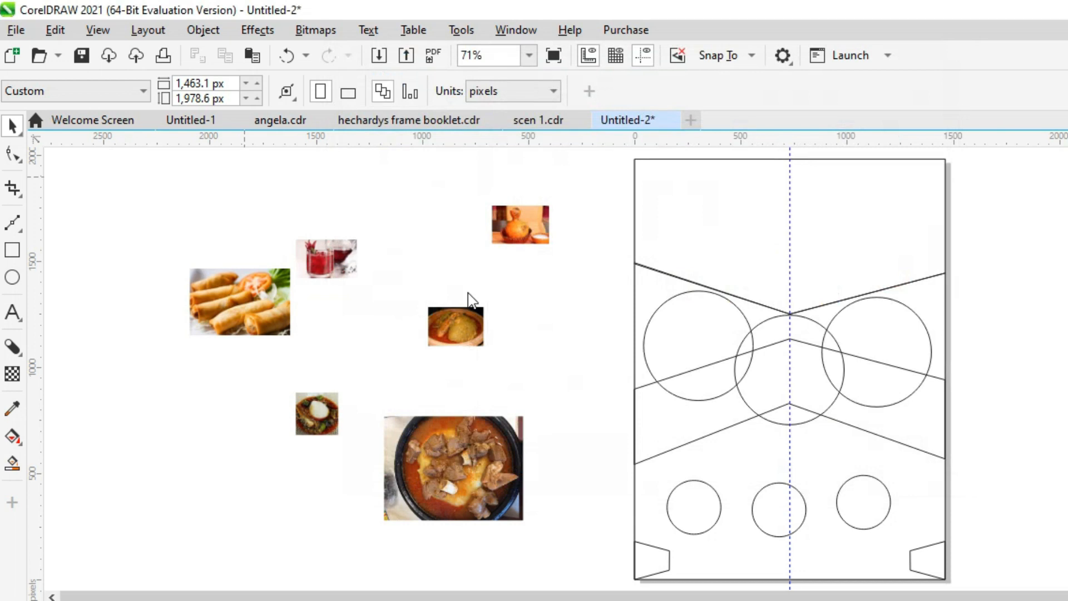
left_click(409, 258)
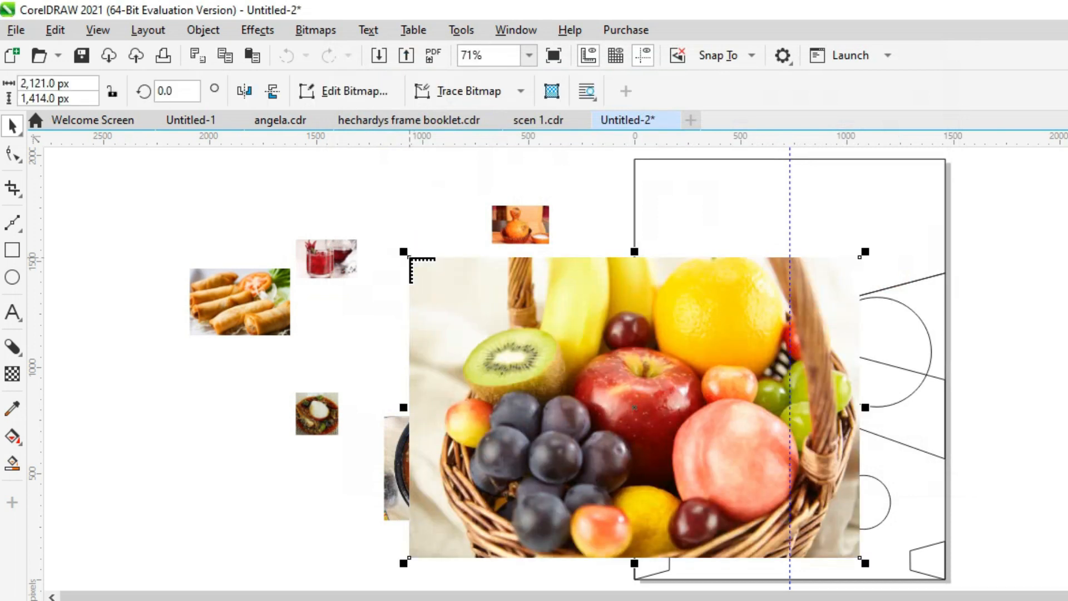
scroll(549, 370, "left", 1)
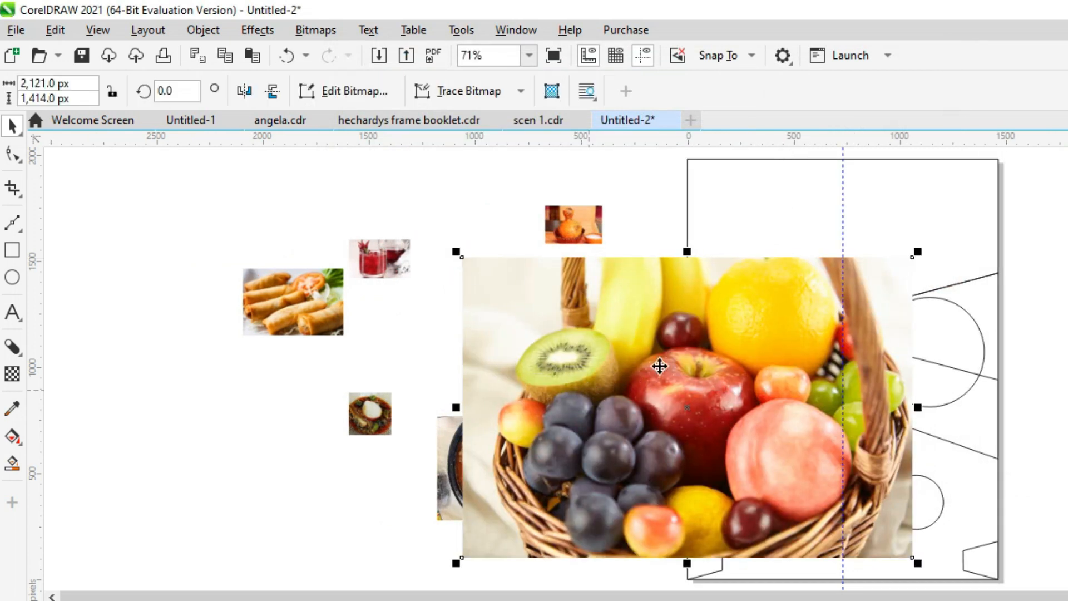
Step: Resize the fruit basket photo to about 1,674 x 1,116 px and move it to the blank area right of the page
scroll(553, 378, "down", 1)
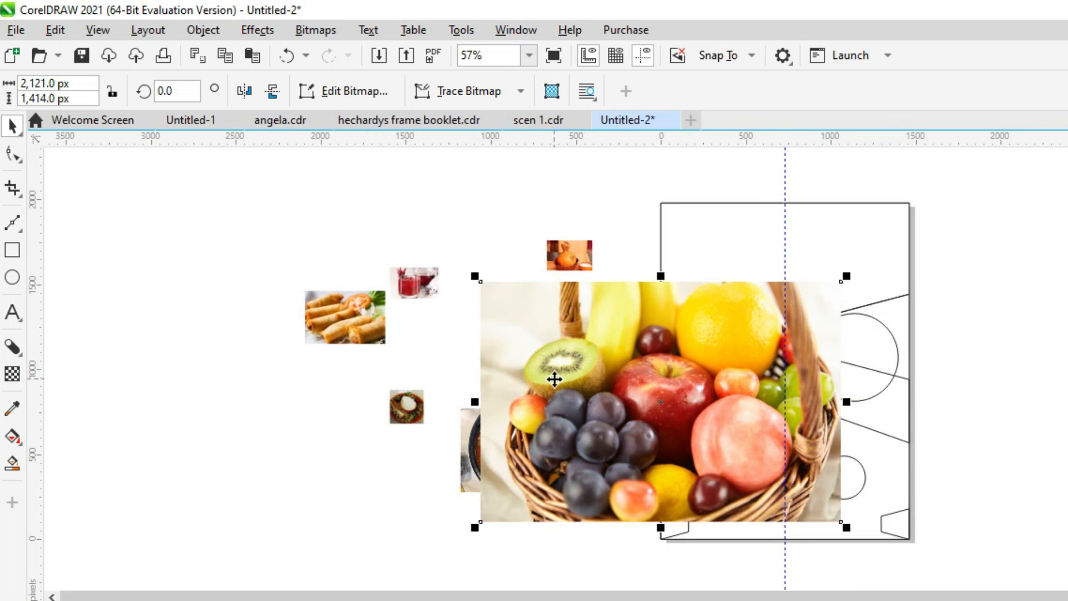
left_click_drag(846, 275, 688, 381)
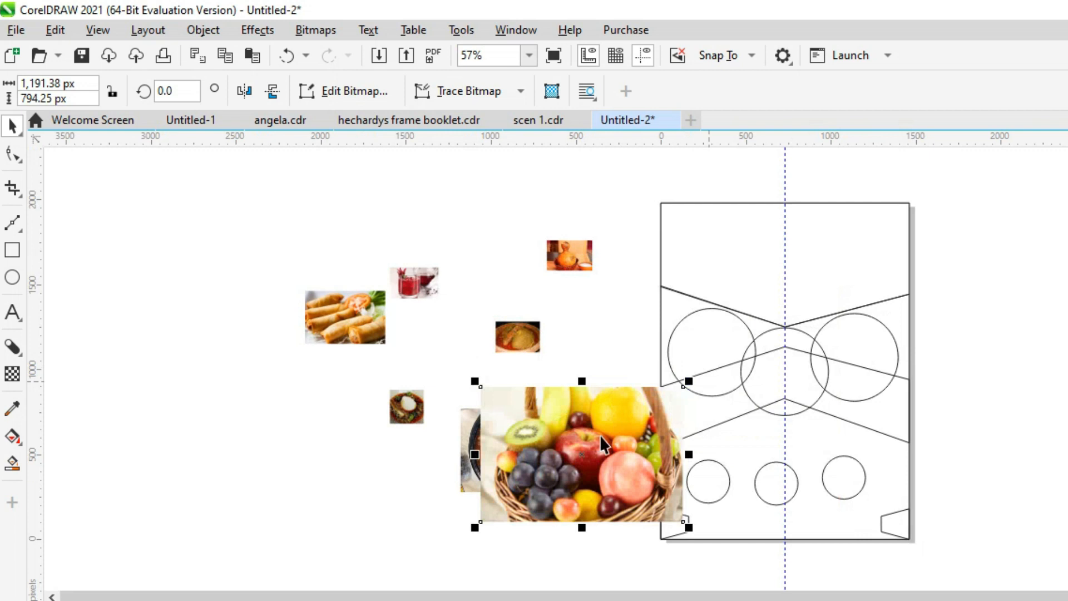
left_click_drag(558, 477, 1019, 265)
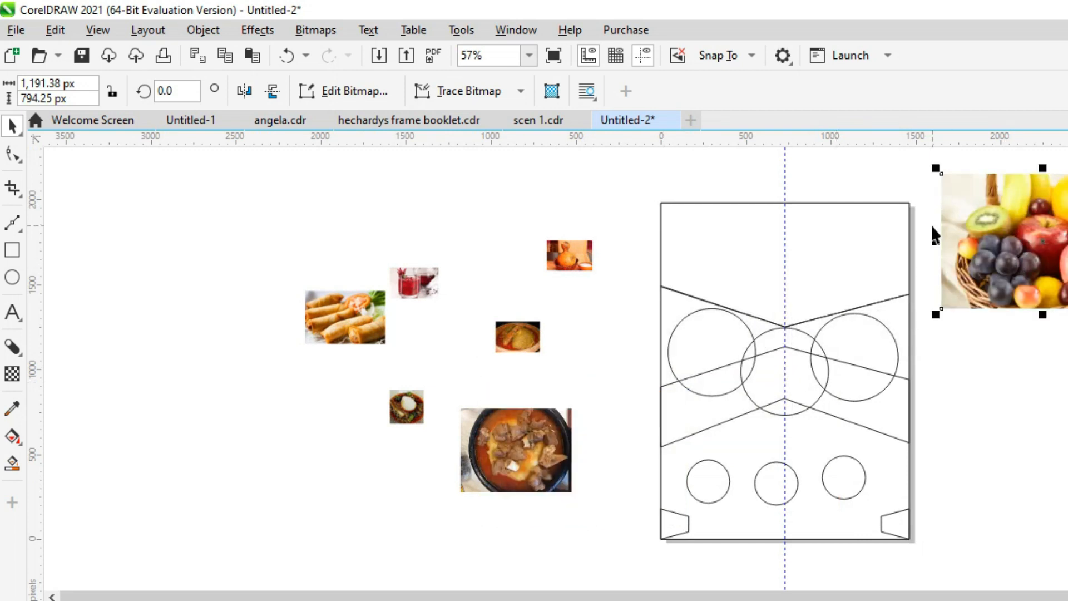
left_click_drag(943, 286, 686, 279)
left_click_drag(843, 327, 966, 379)
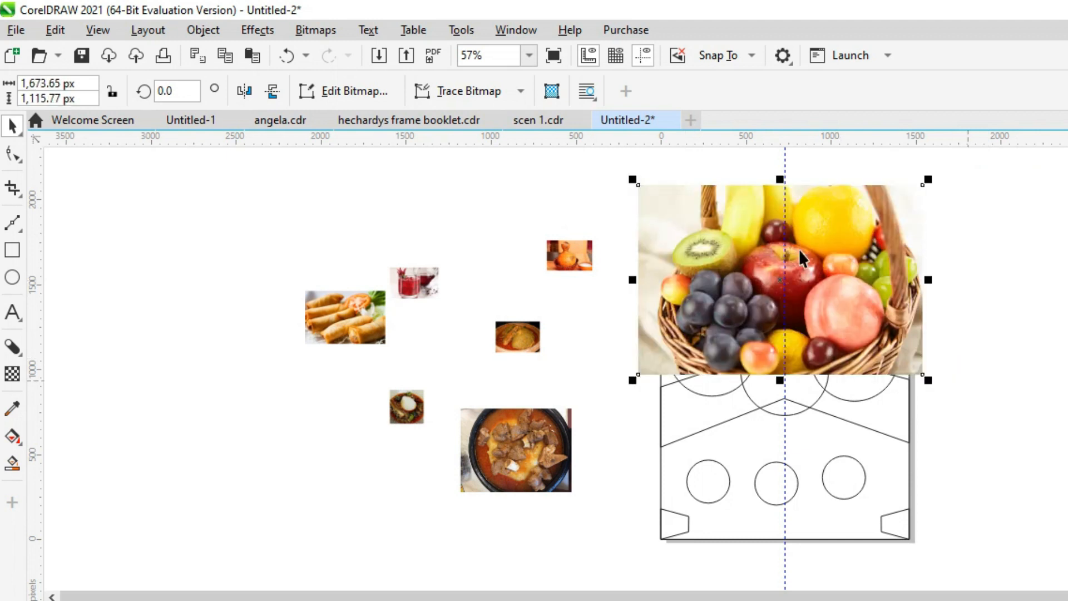
left_click_drag(743, 241, 1028, 261)
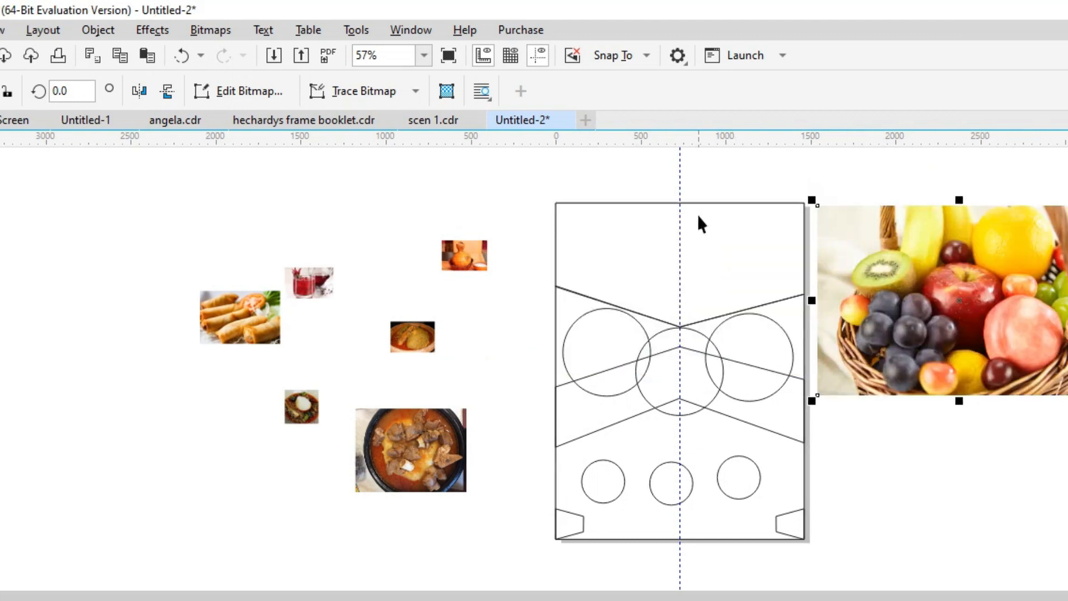
Step: PowerClip the fruit basket photo inside the V-bottomed panel at the top of the page
right_click(800, 265)
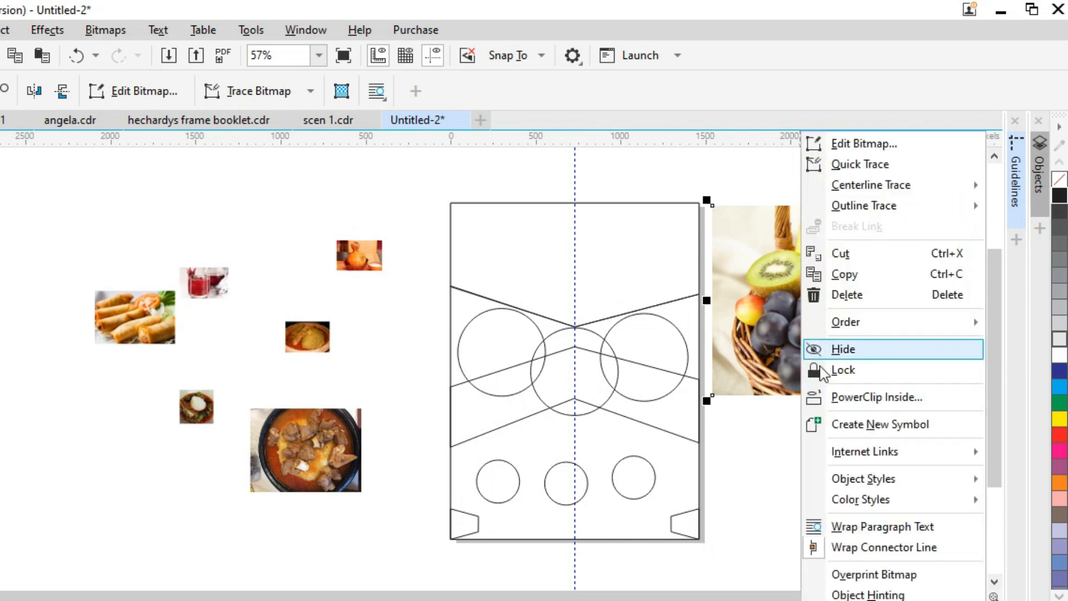
left_click(844, 398)
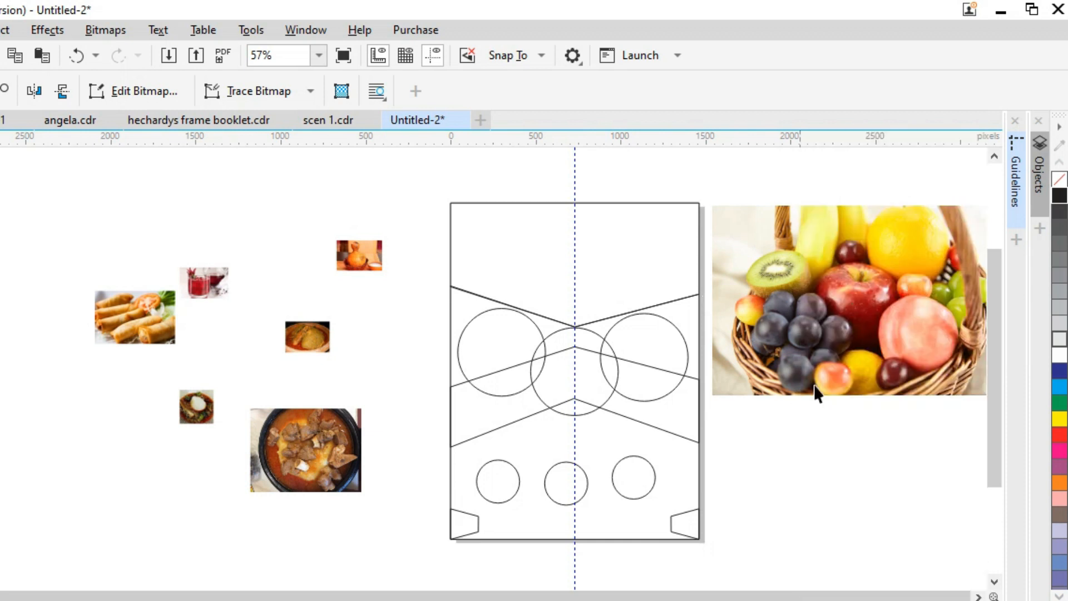
left_click(553, 266)
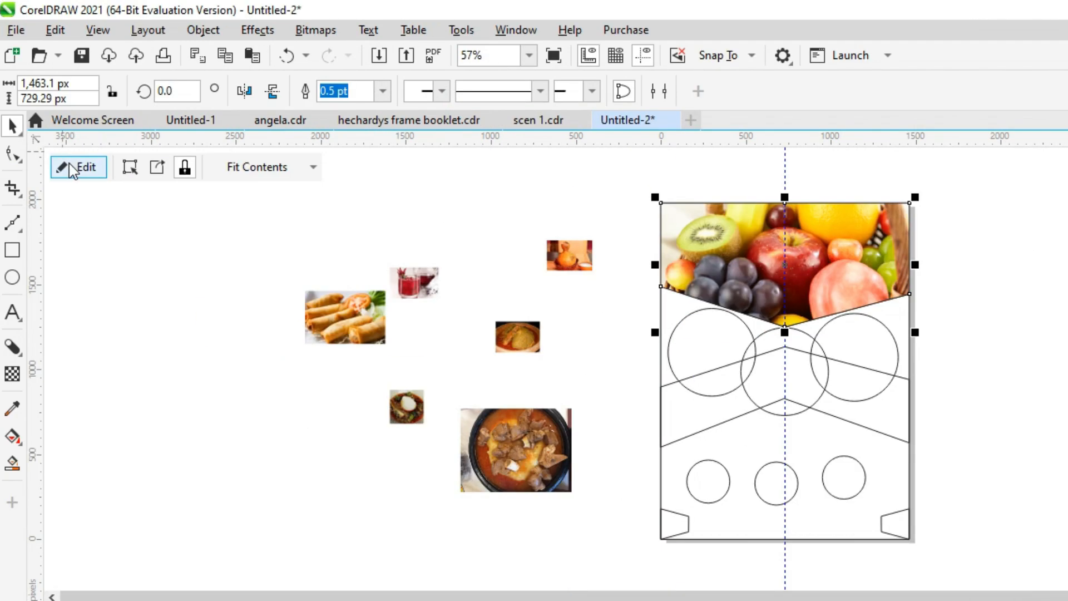
Step: Edit the top panel's PowerClip contents and shrink the fruit basket photo to about 1,509 x 1,006 px
left_click(71, 169)
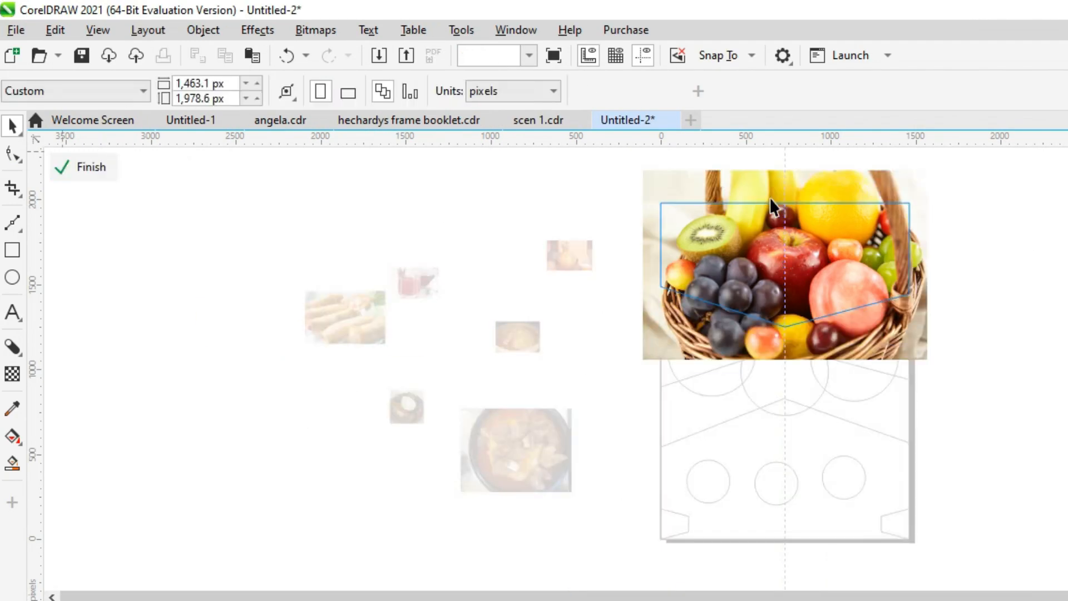
left_click(813, 181)
left_click_drag(934, 166, 930, 174)
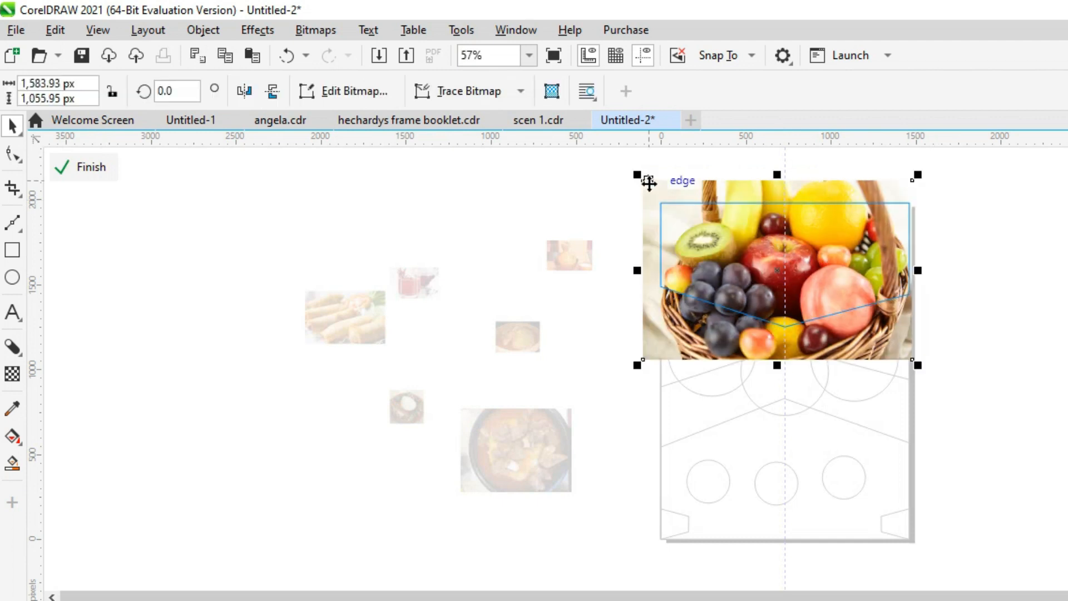
left_click_drag(638, 174, 639, 184)
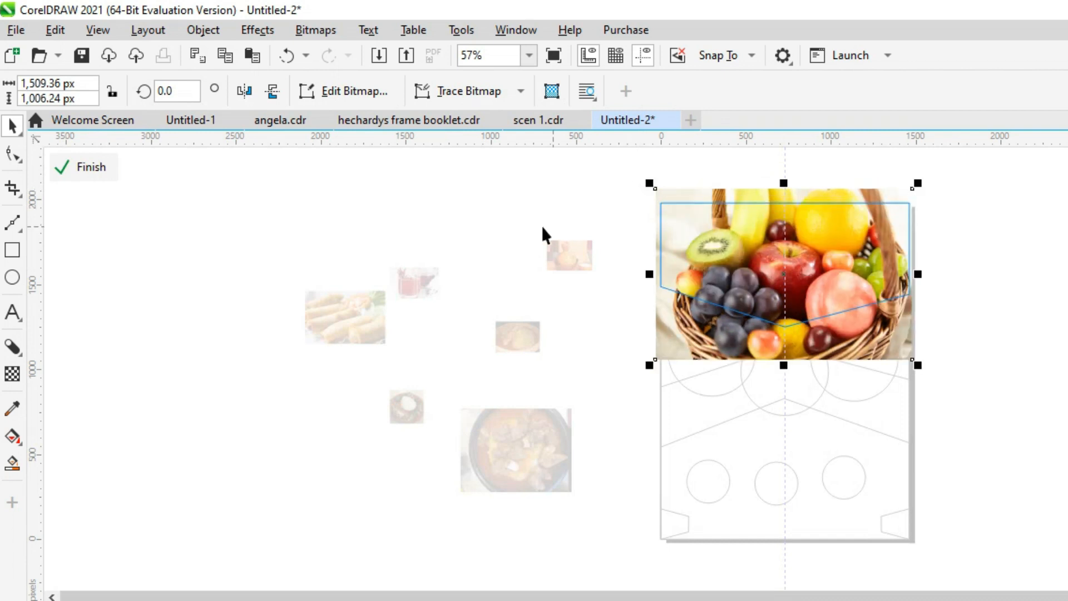
Step: Nudge the fruit basket photo slightly upward within the top panel and finish editing the PowerClip
key("Up")
key("Up")
key("Up")
key("Up")
key("Up")
key("Up")
key("Up")
key("Up")
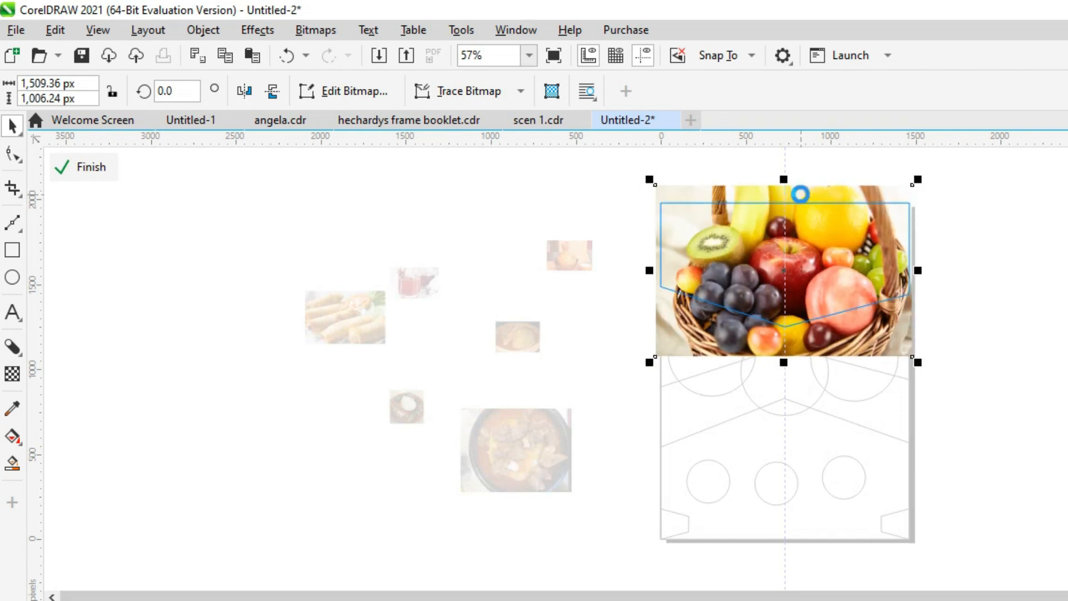
key("Up")
key("Up")
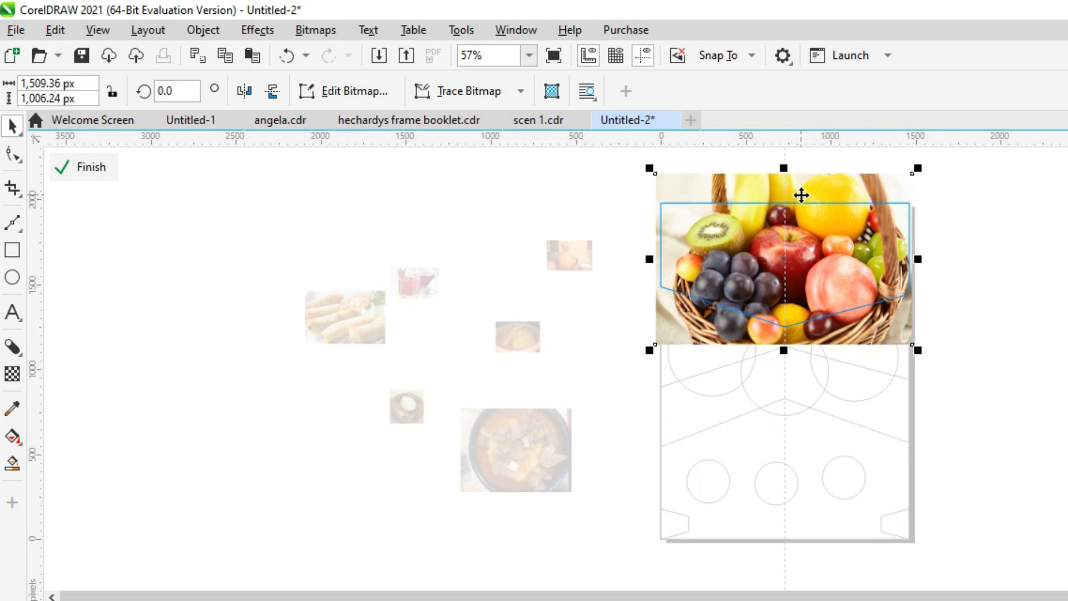
key("Down")
key("Down")
key("Down")
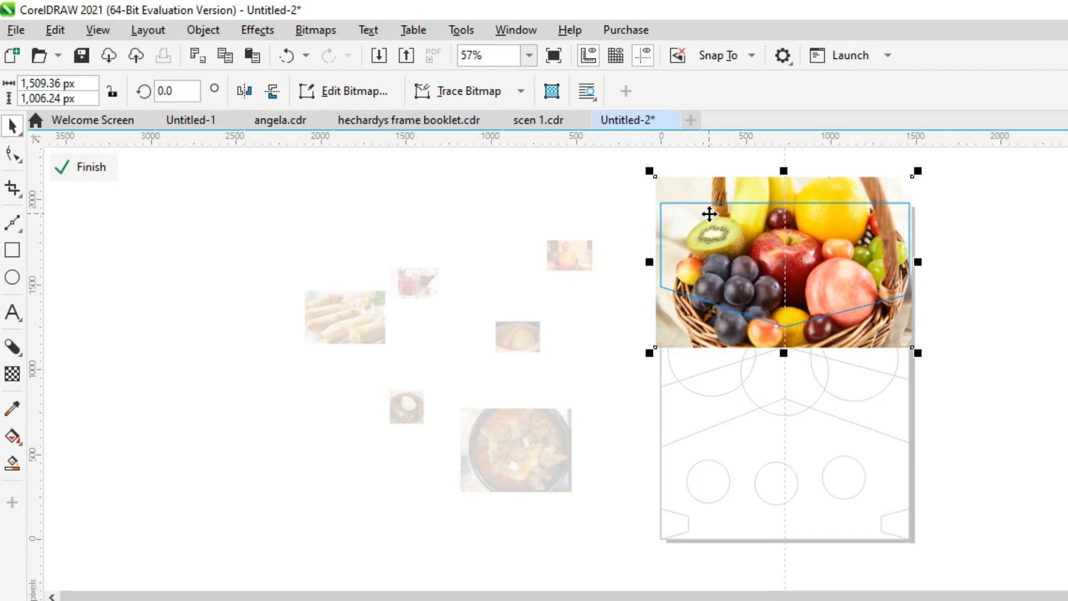
left_click(85, 167)
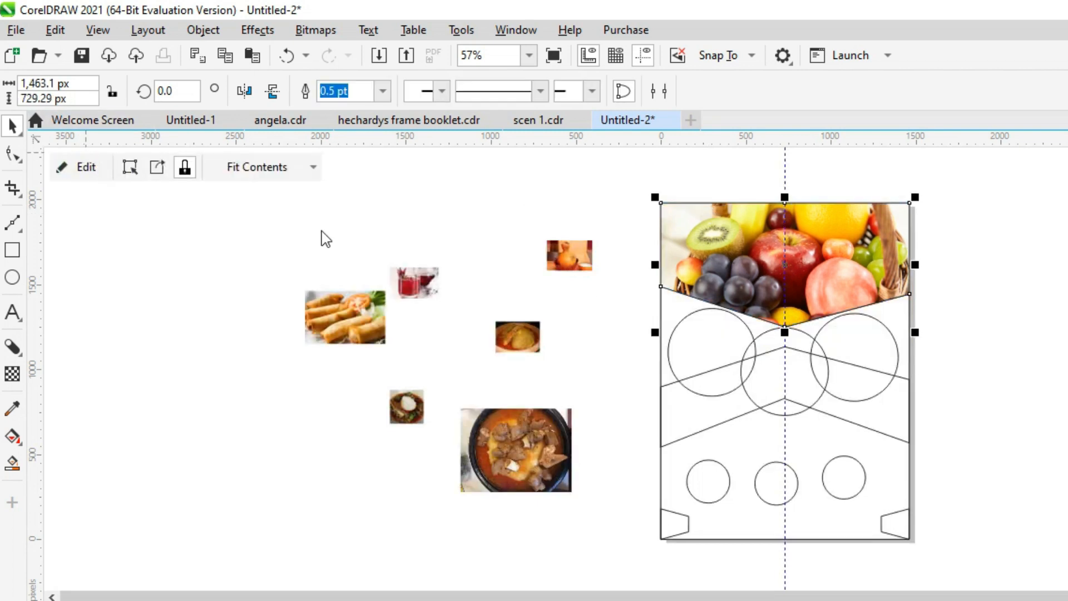
Step: Enlarge the red drinks photo to about 462 x 294 px and PowerClip it inside the left large circle
left_click(414, 281)
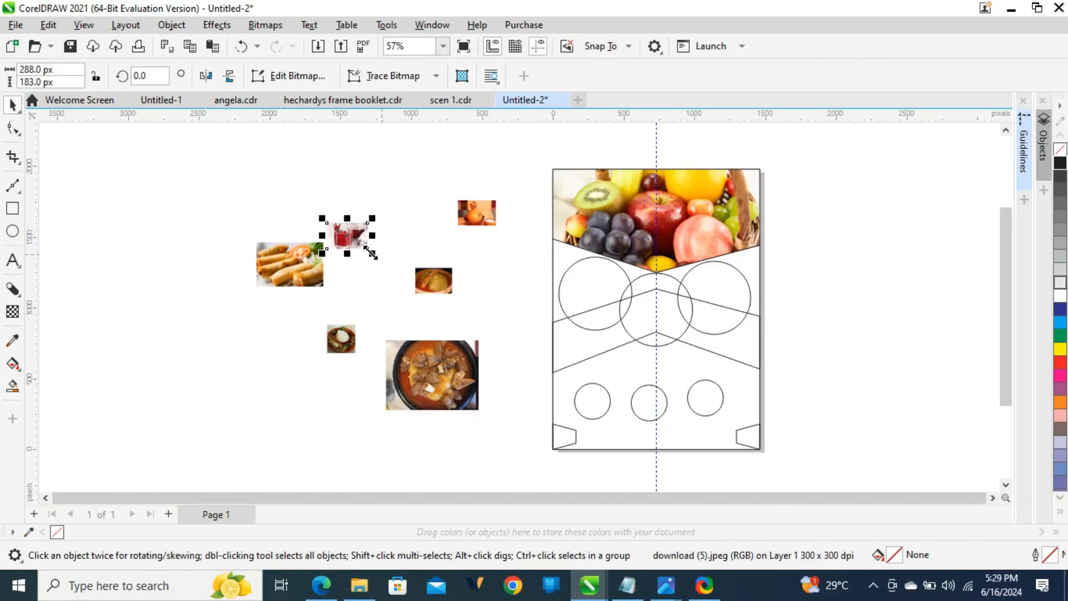
left_click_drag(382, 256, 396, 268)
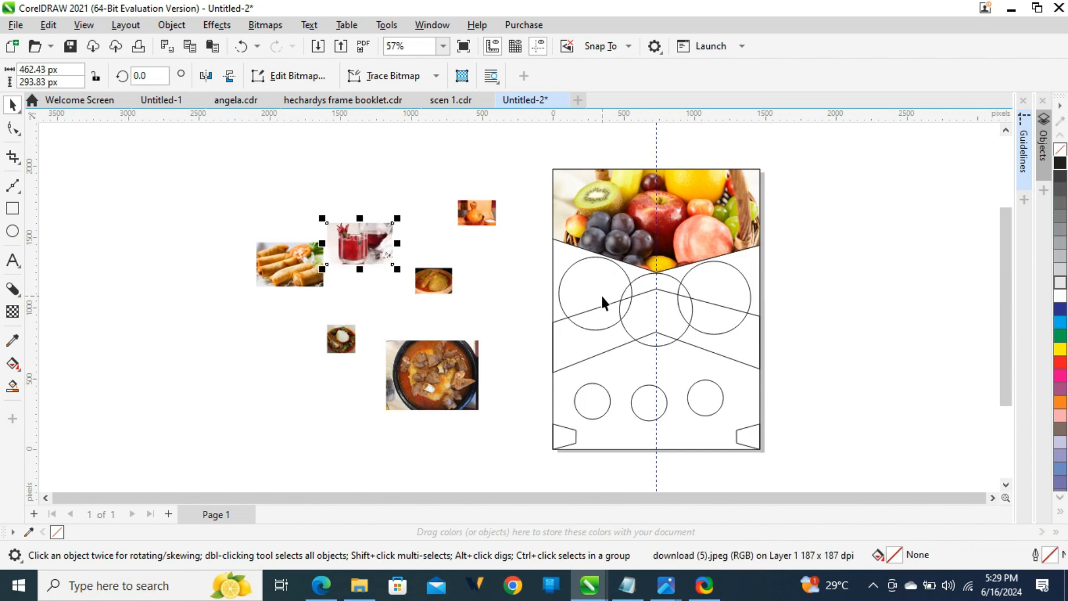
right_click(358, 244)
left_click(442, 332)
left_click(582, 289)
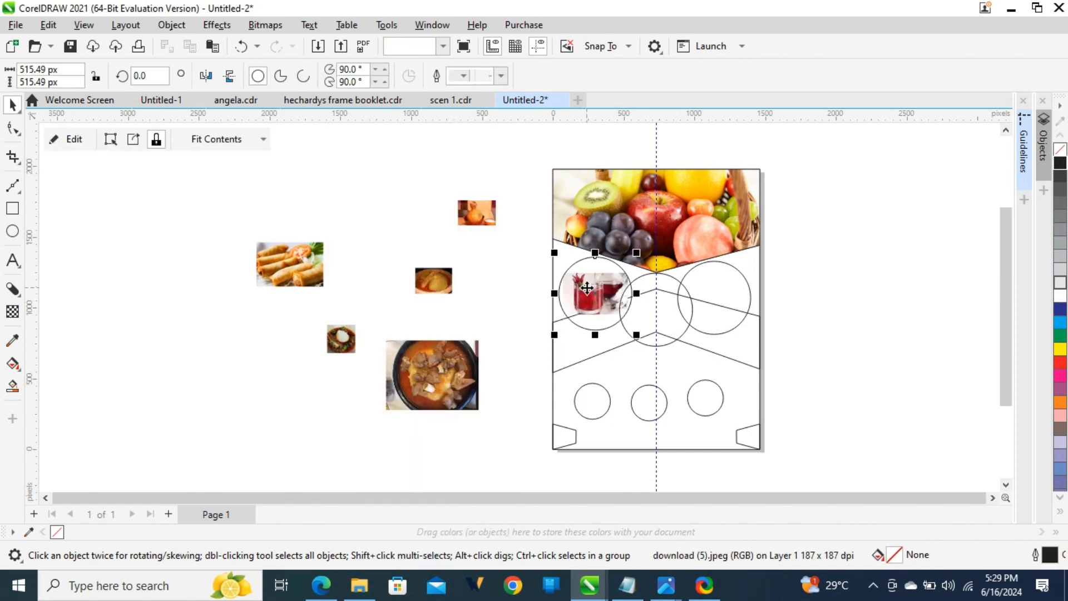
Step: Edit the left circle's PowerClip contents and enlarge the red drinks photo to about 854 x 543 px, covering the circle
left_click(56, 139)
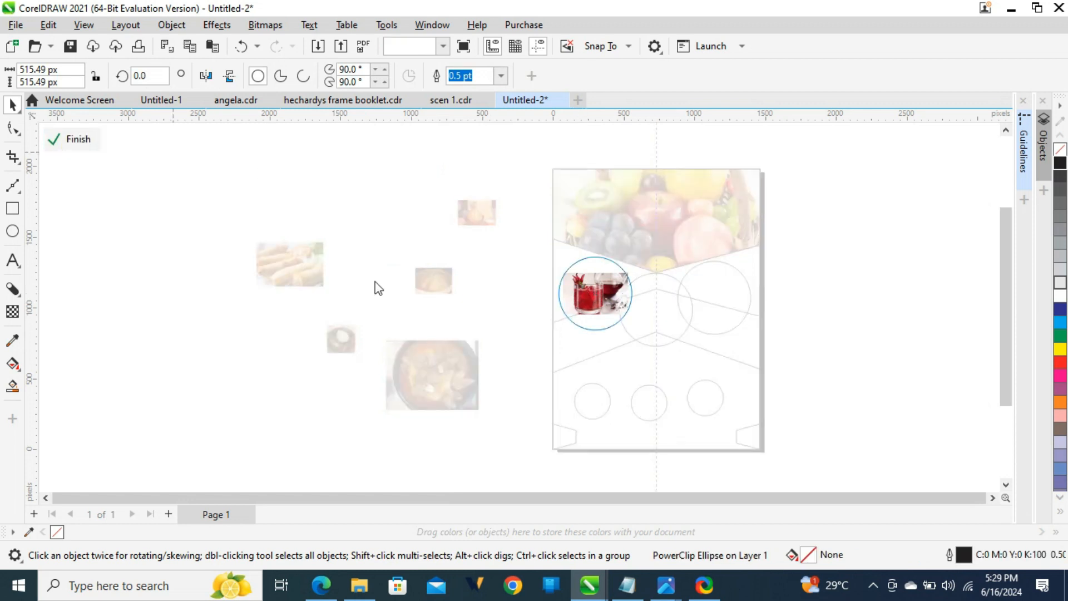
left_click(580, 307)
left_click_drag(556, 264, 522, 246)
left_click_drag(632, 319, 654, 332)
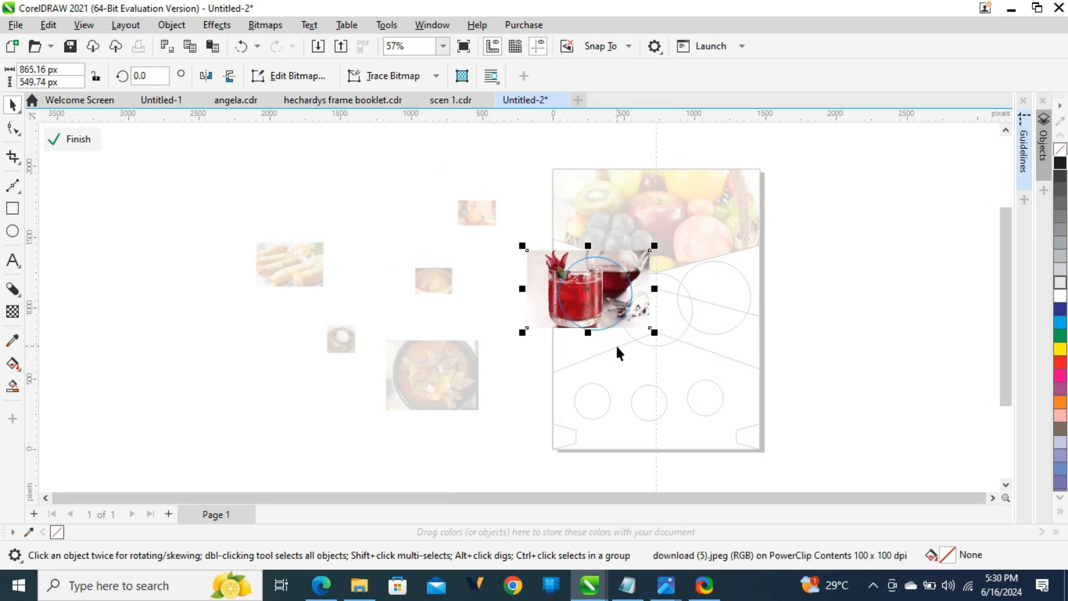
left_click_drag(652, 333, 643, 325)
left_click_drag(536, 301, 542, 307)
left_click_drag(652, 253, 661, 248)
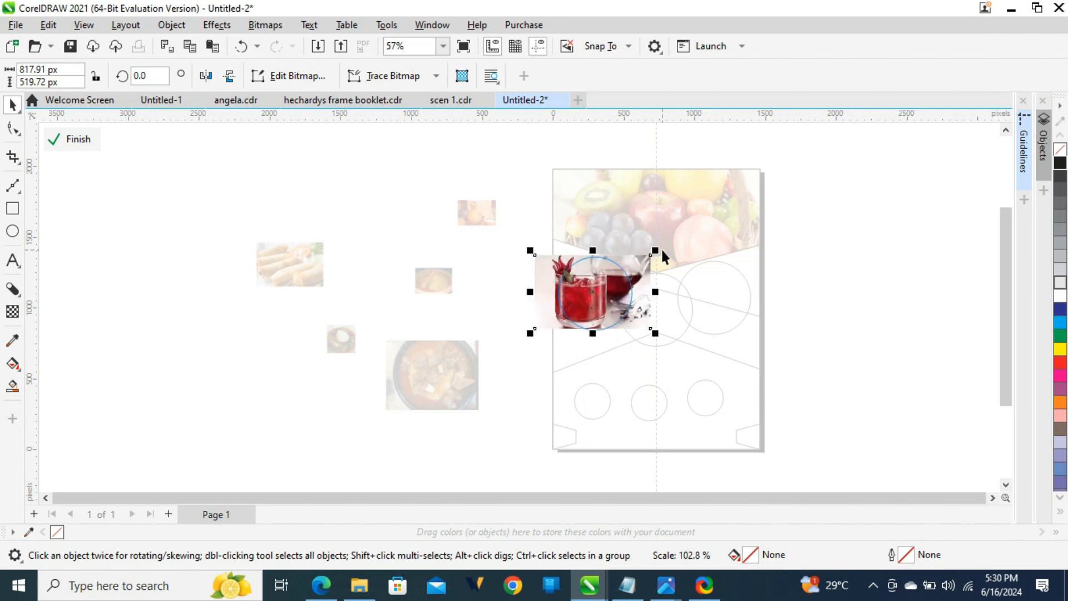
left_click_drag(656, 333, 662, 337)
Step: Nudge the red drinks photo right so the front glass sits within the circle, and finish editing the PowerClip
key("Right")
key("Right")
key("Right")
key("Right")
key("Right")
key("Right")
key("Right")
key("Right")
key("Right")
key("Right")
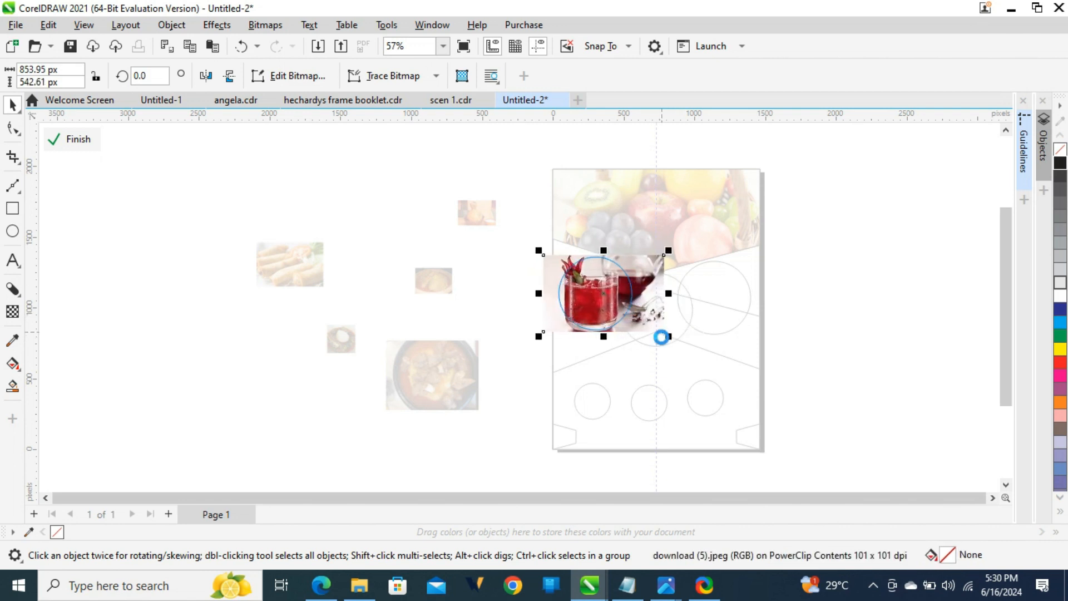
left_click(78, 139)
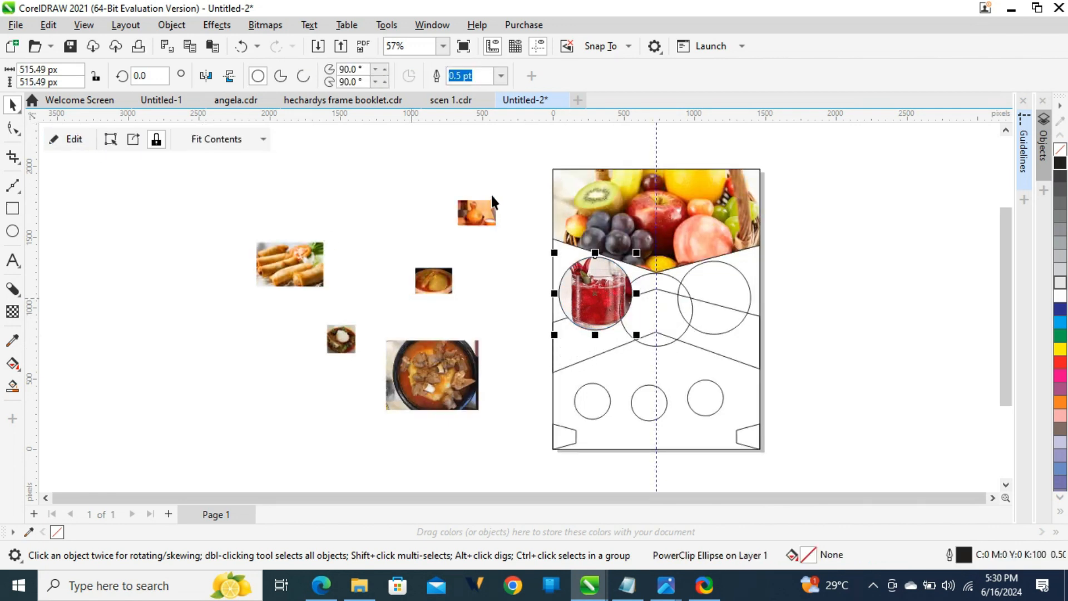
Step: PowerClip the meat stew photo inside the middle large circle
left_click(430, 392)
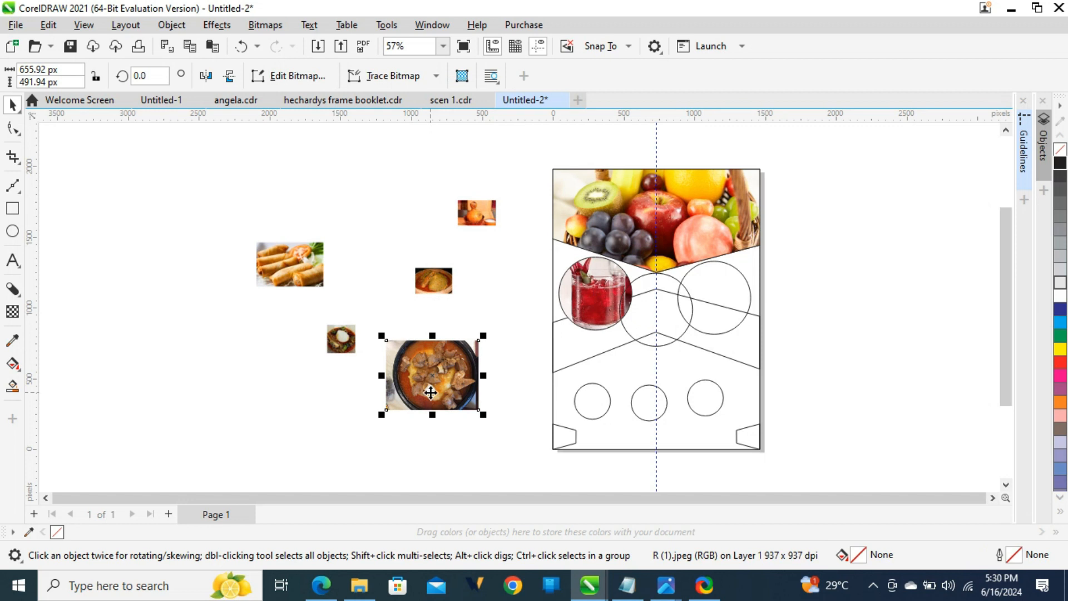
right_click(430, 392)
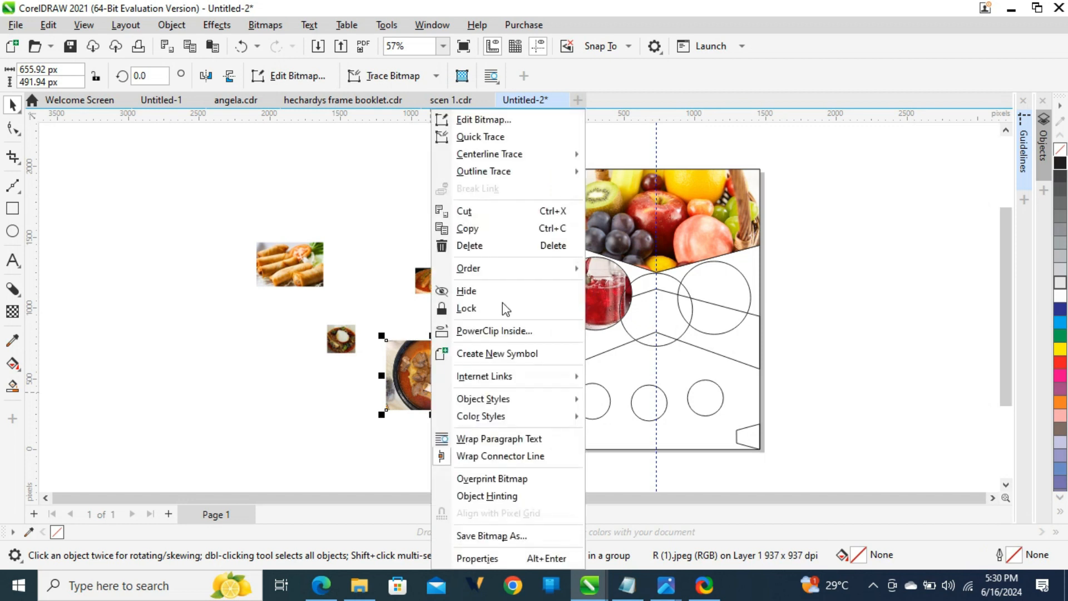
left_click(490, 329)
left_click(650, 313)
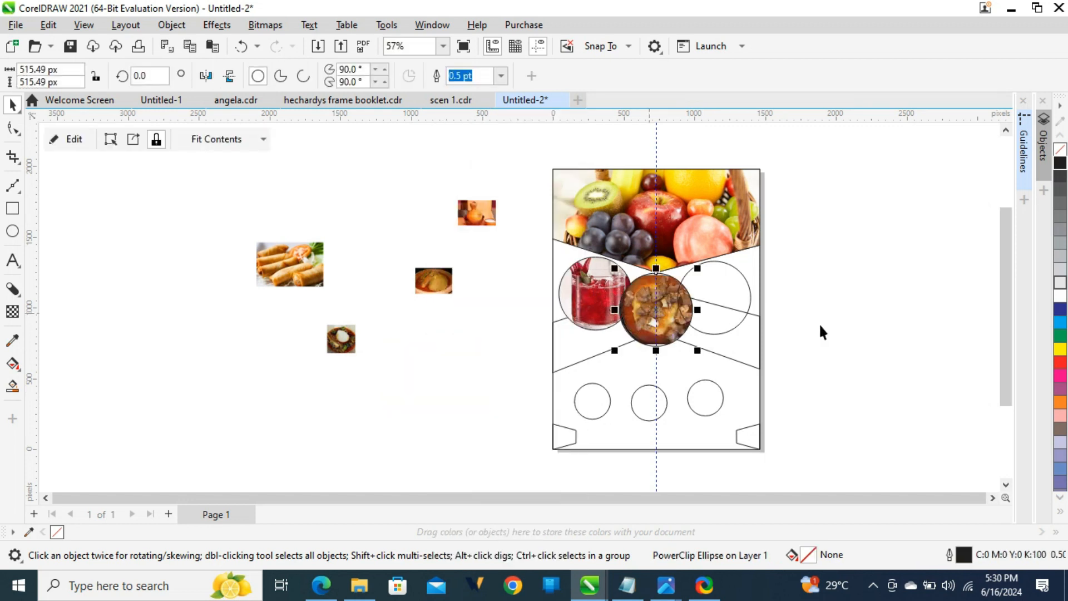
Step: Enlarge the photo of the dark stew with the white ball to about 660 x 660 px
left_click(346, 344)
left_click_drag(361, 358, 416, 392)
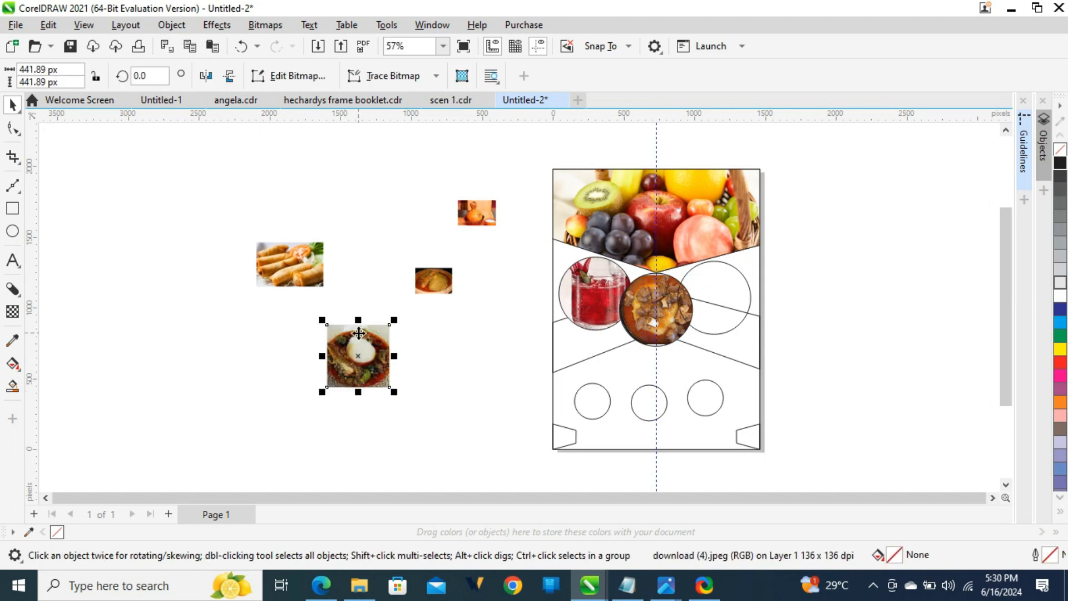
left_click_drag(396, 318, 427, 288)
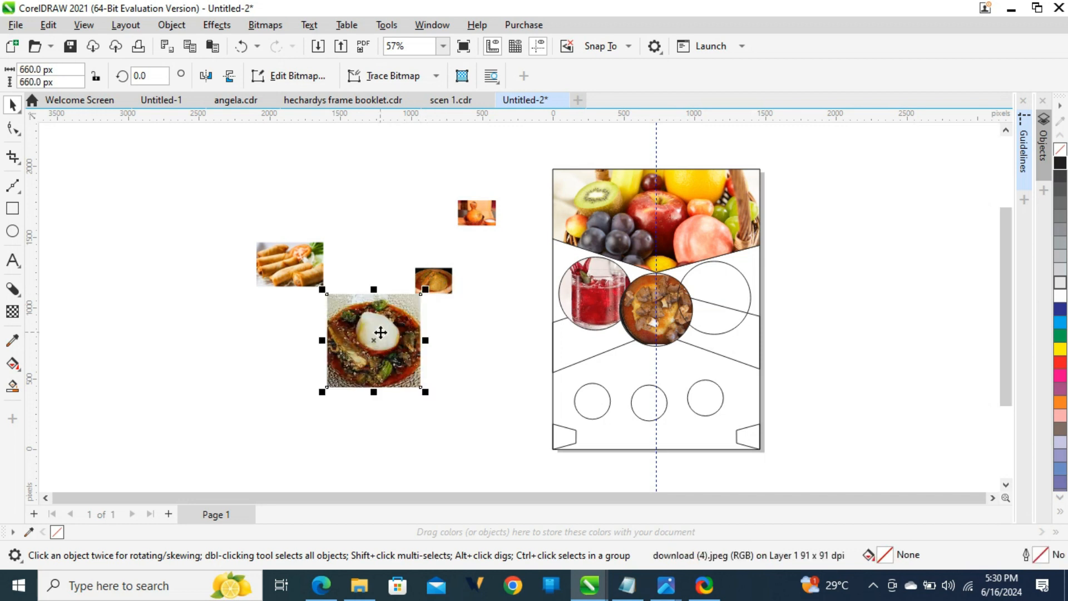
Step: PowerClip the enlarged dark stew photo inside the right large circle and deselect it
right_click(378, 330)
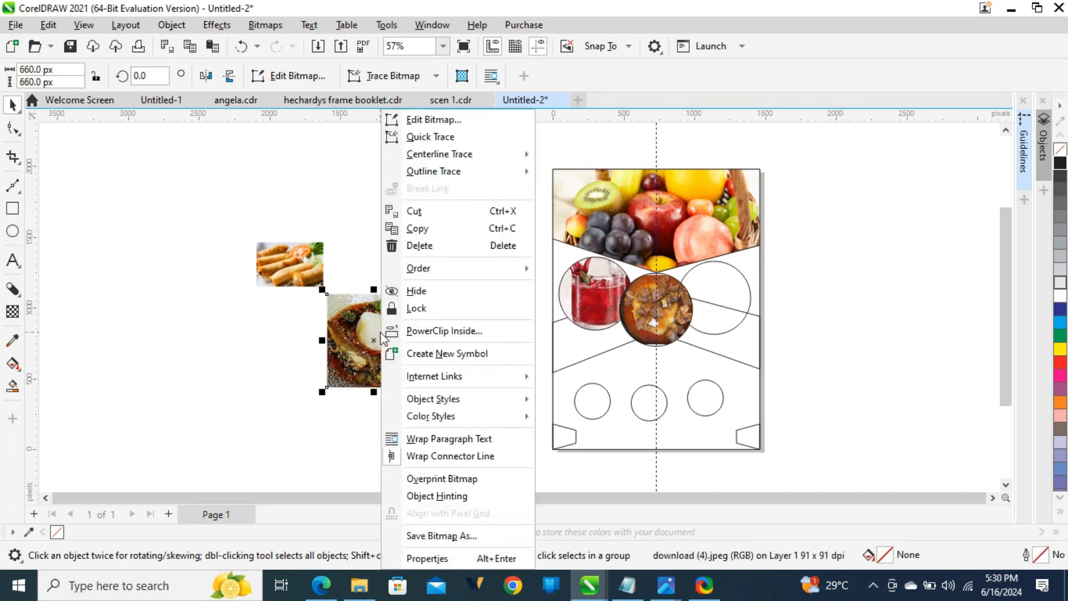
left_click(437, 331)
left_click(713, 293)
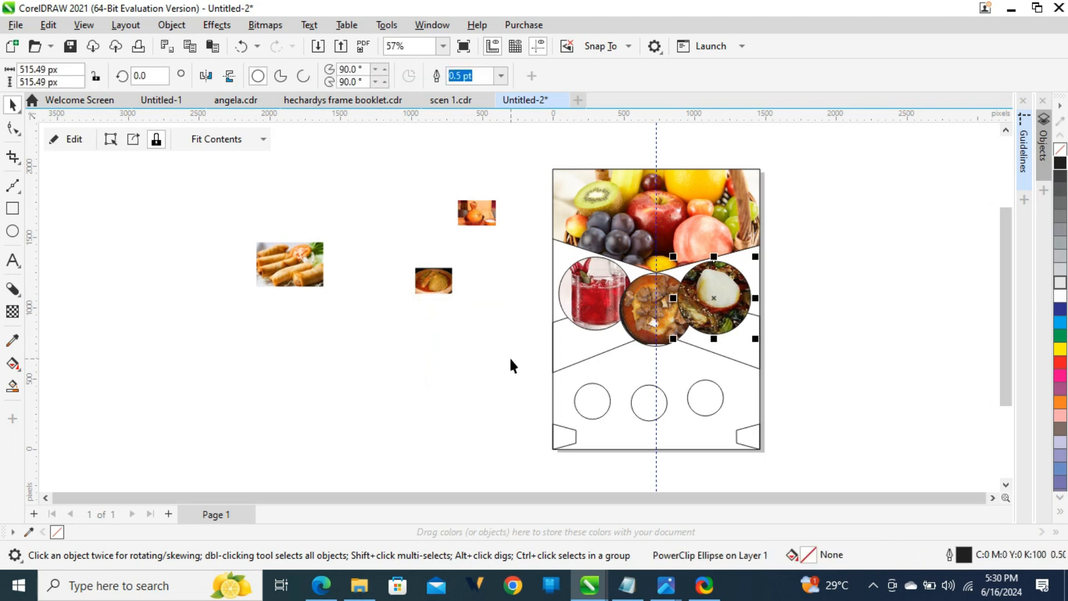
left_click(854, 327)
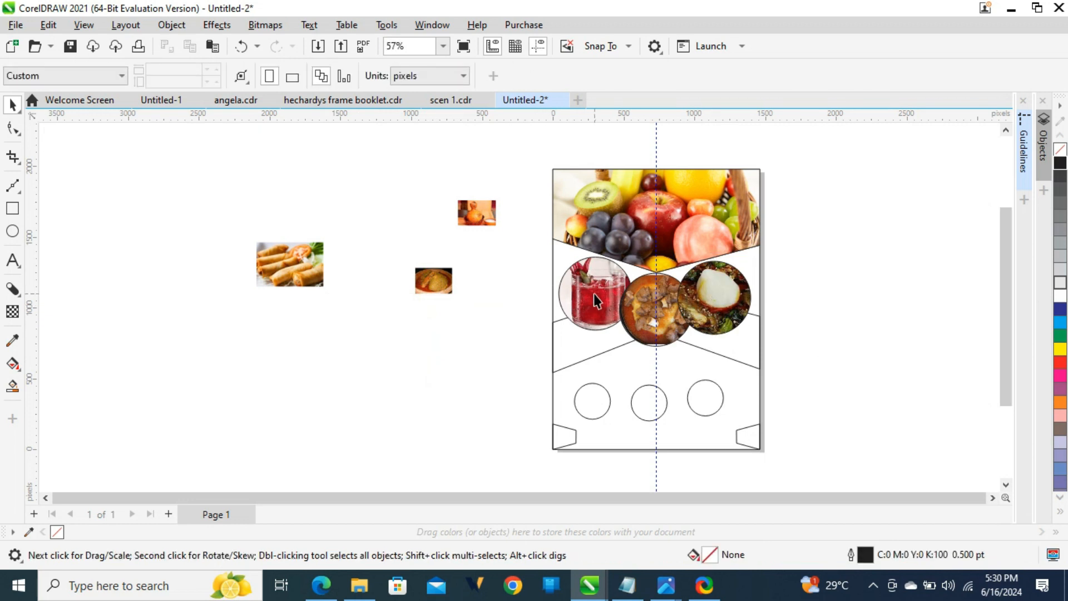
Step: Enlarge the meat stew photo inside the middle circle's PowerClip to about 693 x 520 px and finish editing
left_click(659, 303)
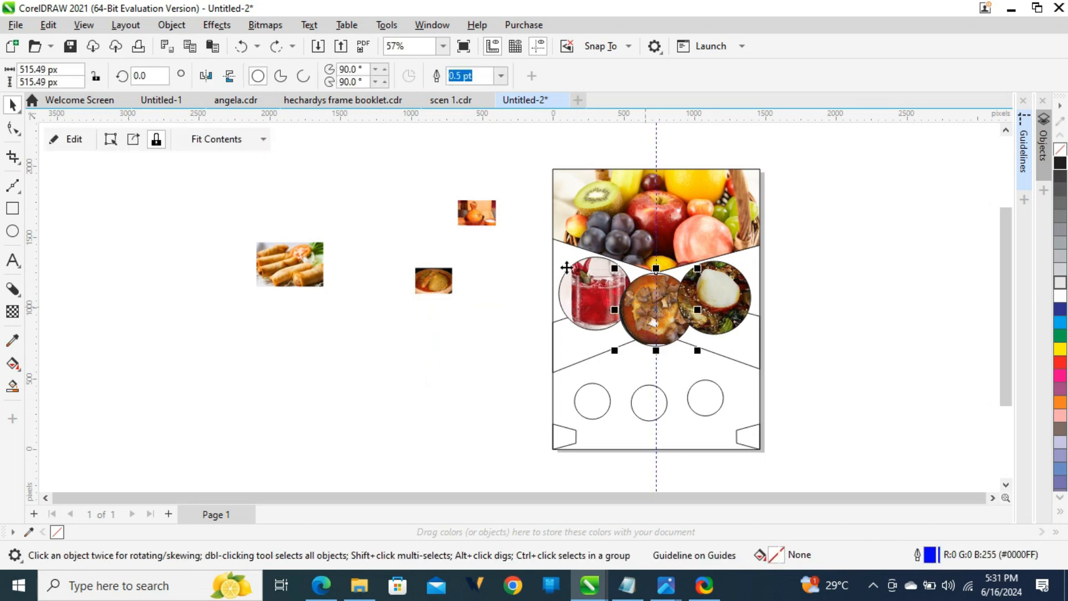
left_click(72, 139)
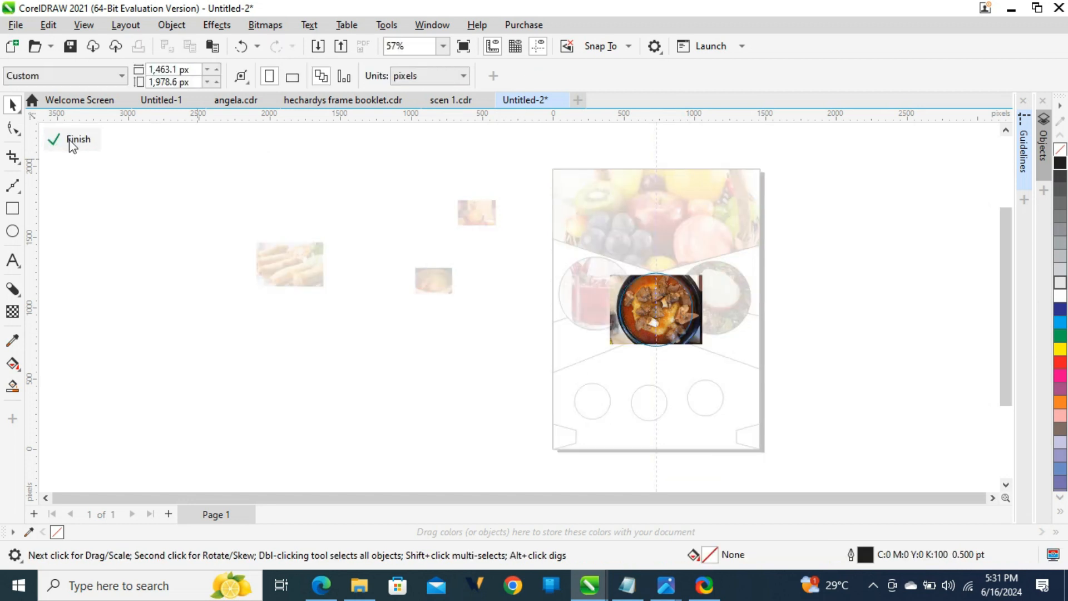
left_click(619, 344)
left_click_drag(702, 345, 708, 357)
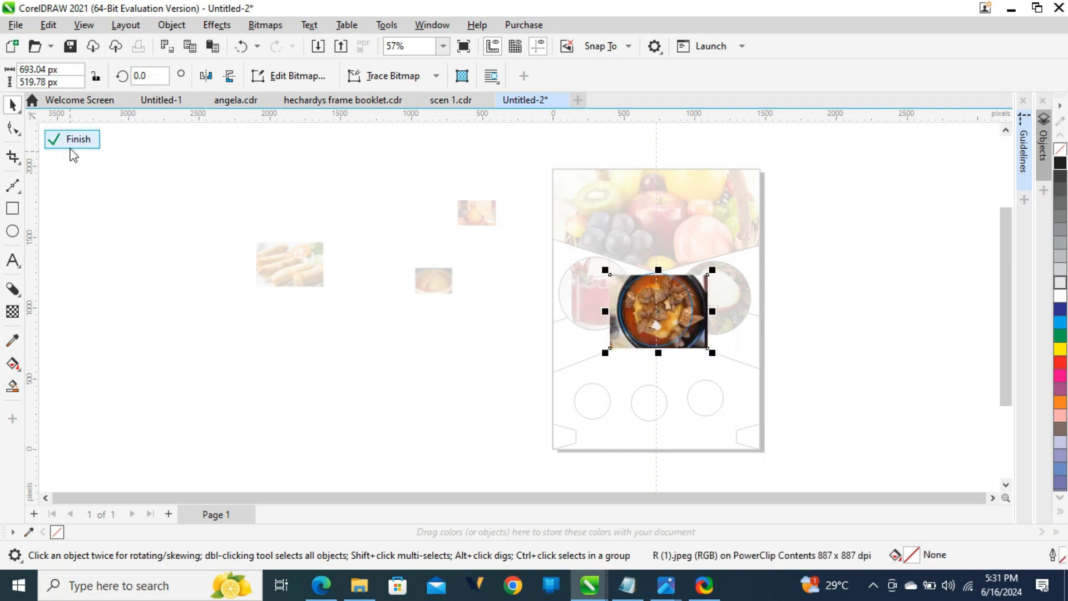
left_click(71, 145)
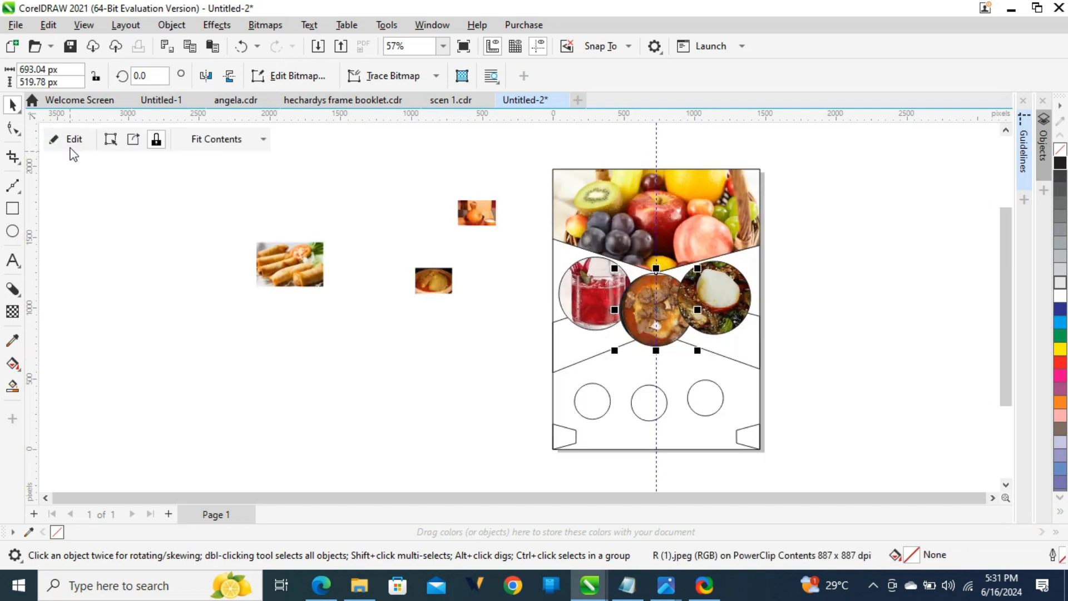
Step: Enlarge the spring rolls photo beside the page proportionally so it is larger than the small circles
left_click(243, 376)
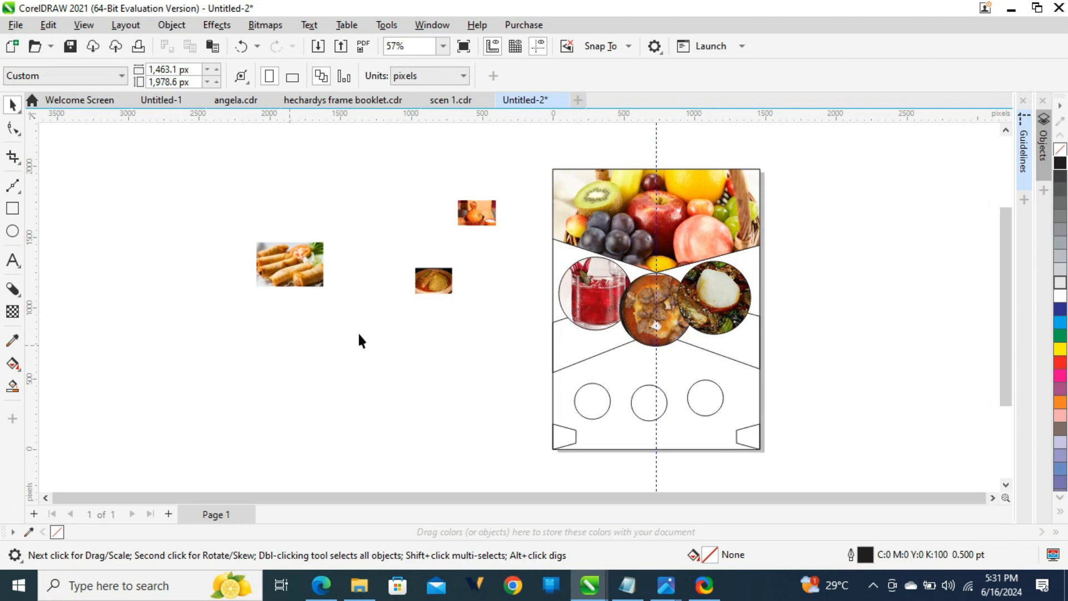
left_click(593, 409)
double_click(301, 280)
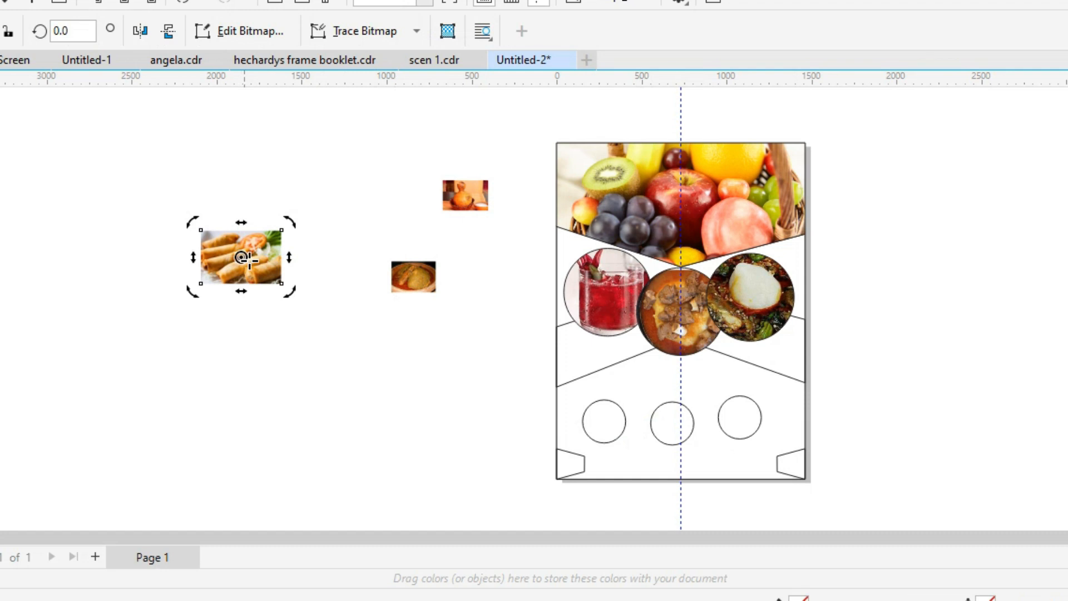
left_click(241, 268)
left_click_drag(282, 283, 312, 311)
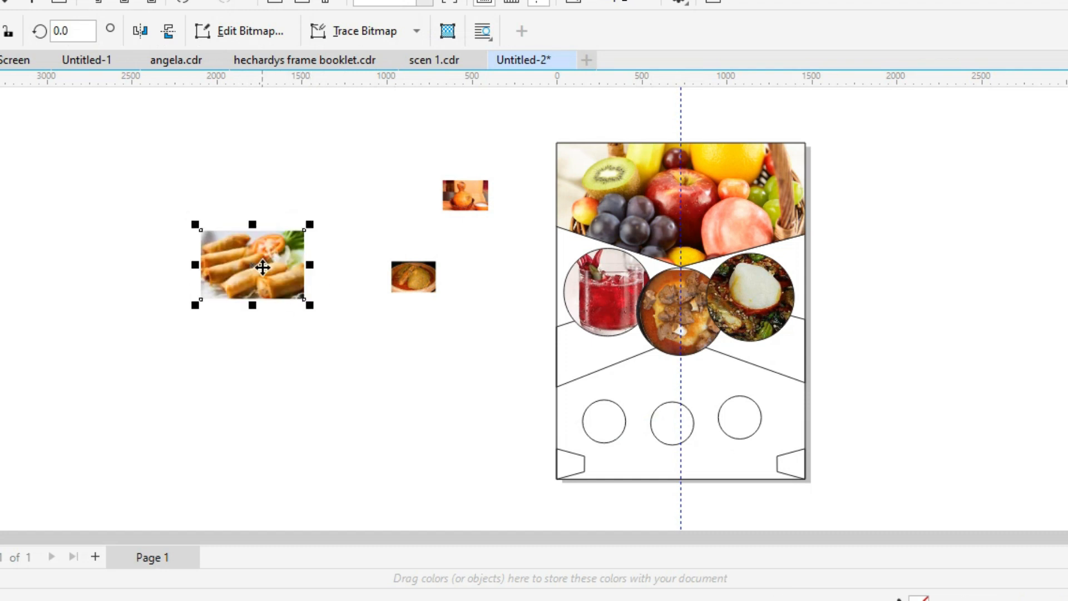
Step: PowerClip the spring rolls photo inside the left small circle, keeping the circle's original size
right_click(262, 267)
left_click(333, 336)
left_click(601, 421)
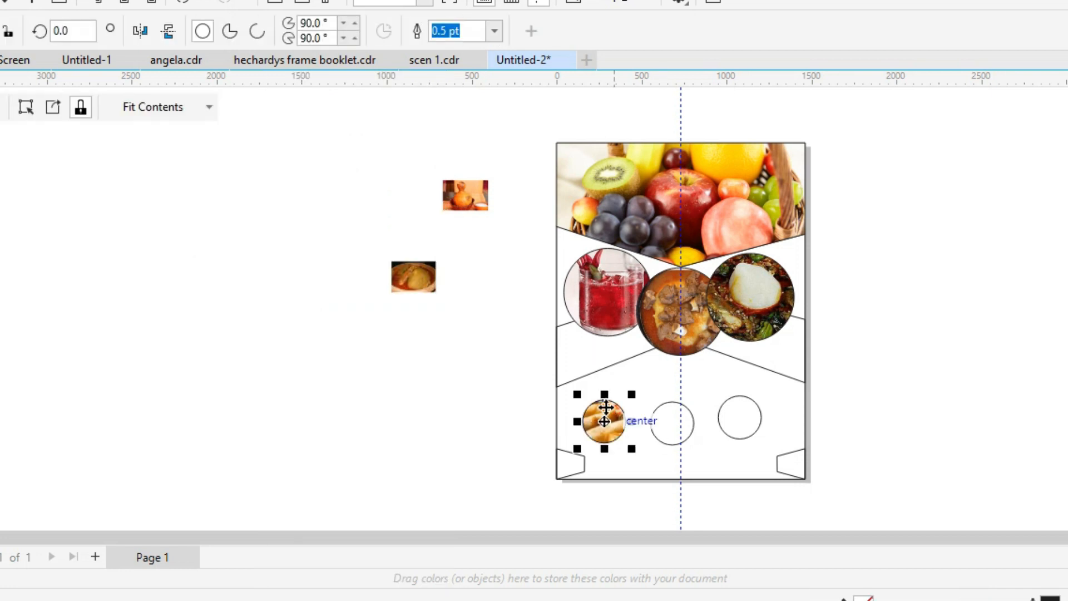
mouse_move(636, 392)
left_mouse_down()
mouse_move(644, 386)
mouse_move(649, 399)
mouse_move(640, 389)
left_mouse_up()
key("ctrl+z")
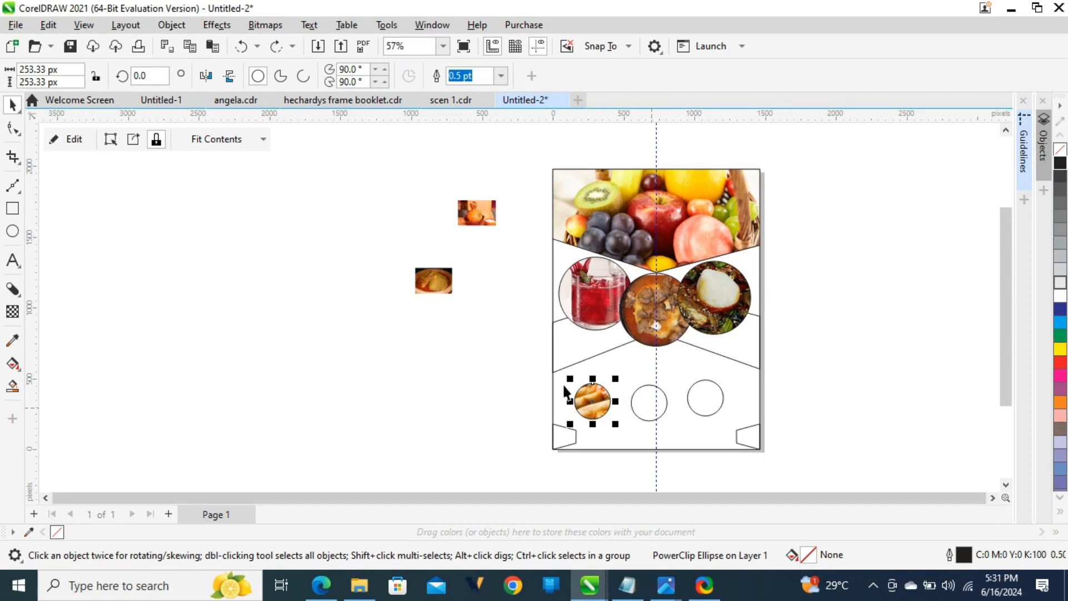
Step: PowerClip the soup bowl photo beside the page inside the middle small circle
left_click(431, 282)
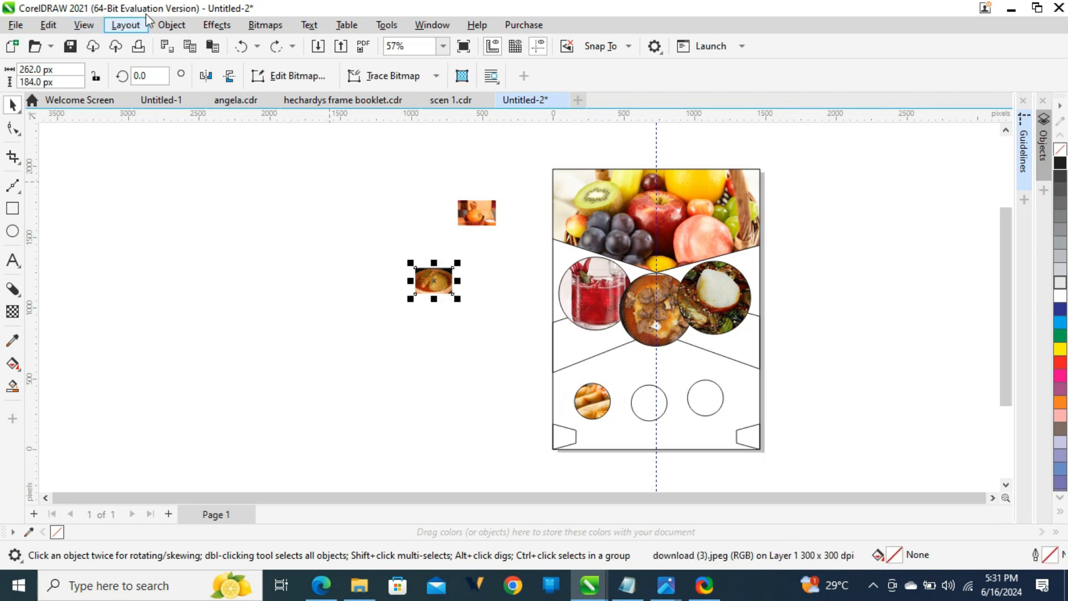
left_click(170, 26)
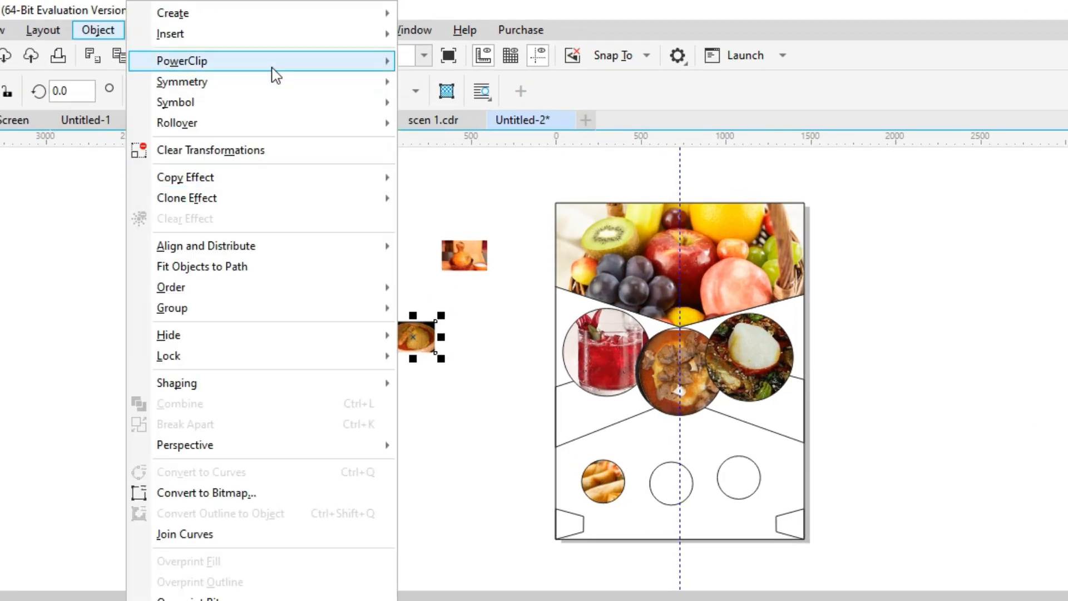
mouse_move(382, 62)
left_click(472, 64)
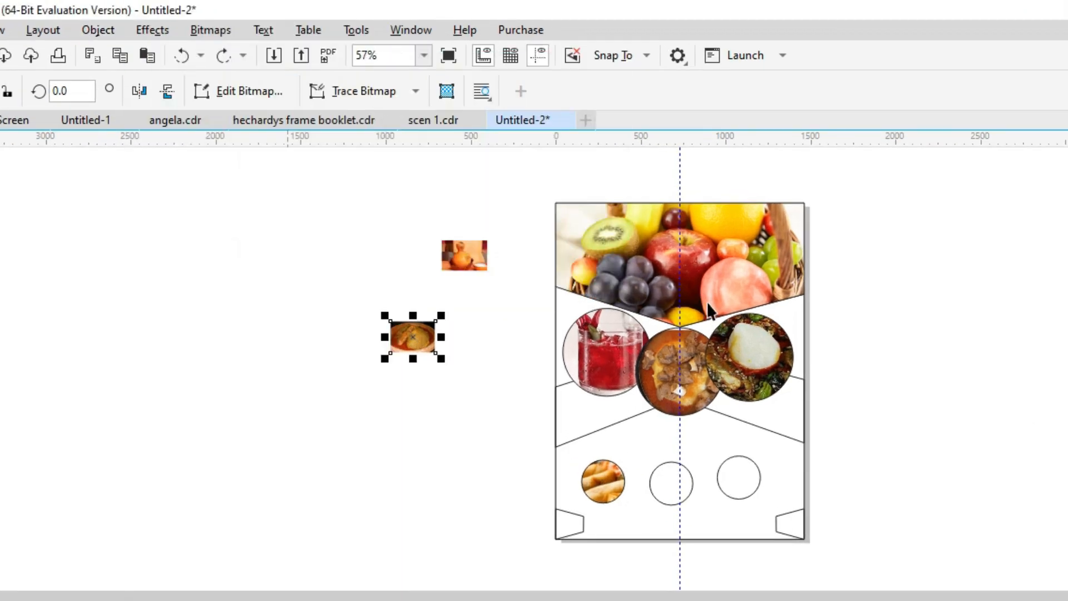
left_click(669, 482)
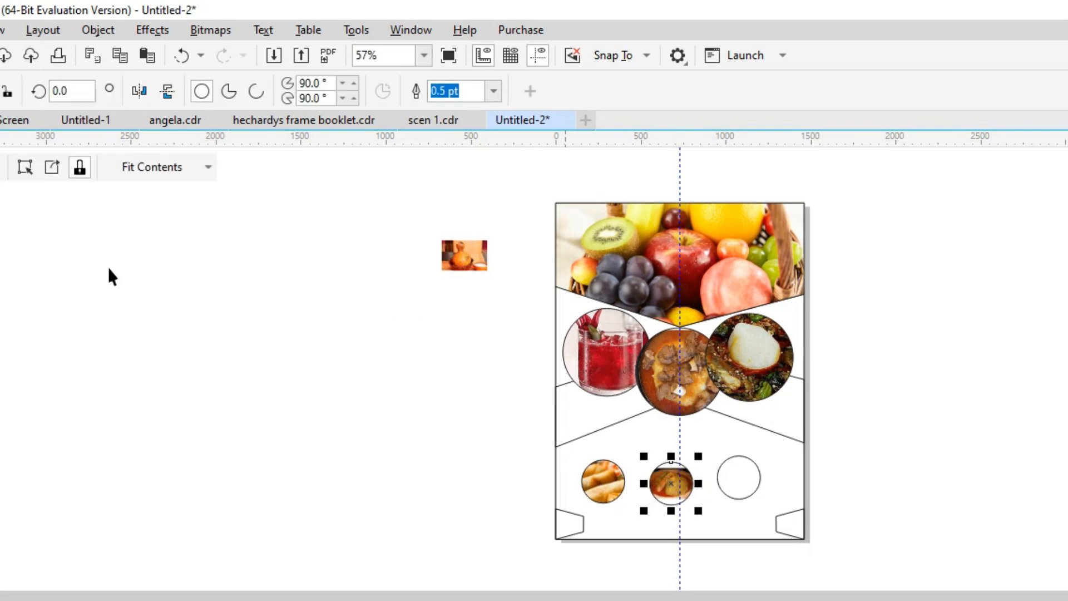
Step: Enlarge the soup photo inside the middle small circle's PowerClip to about 442 x 310 px and finish editing
left_click(0, 168)
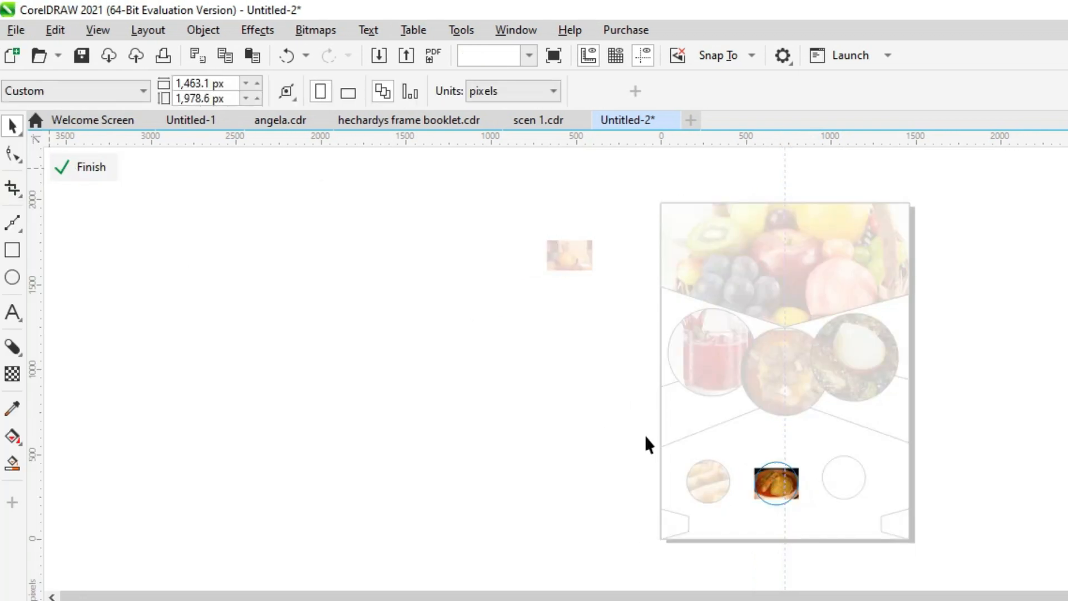
left_click(770, 492)
left_click_drag(745, 460, 730, 442)
mouse_move(805, 504)
left_mouse_down()
mouse_move(824, 523)
mouse_move(817, 513)
left_mouse_up()
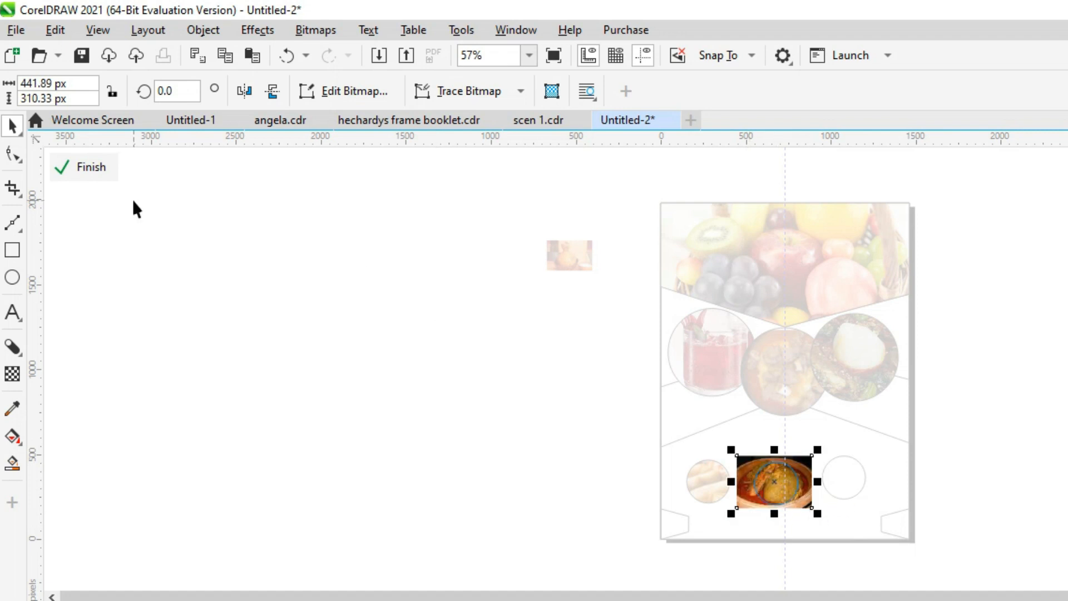
left_click(92, 171)
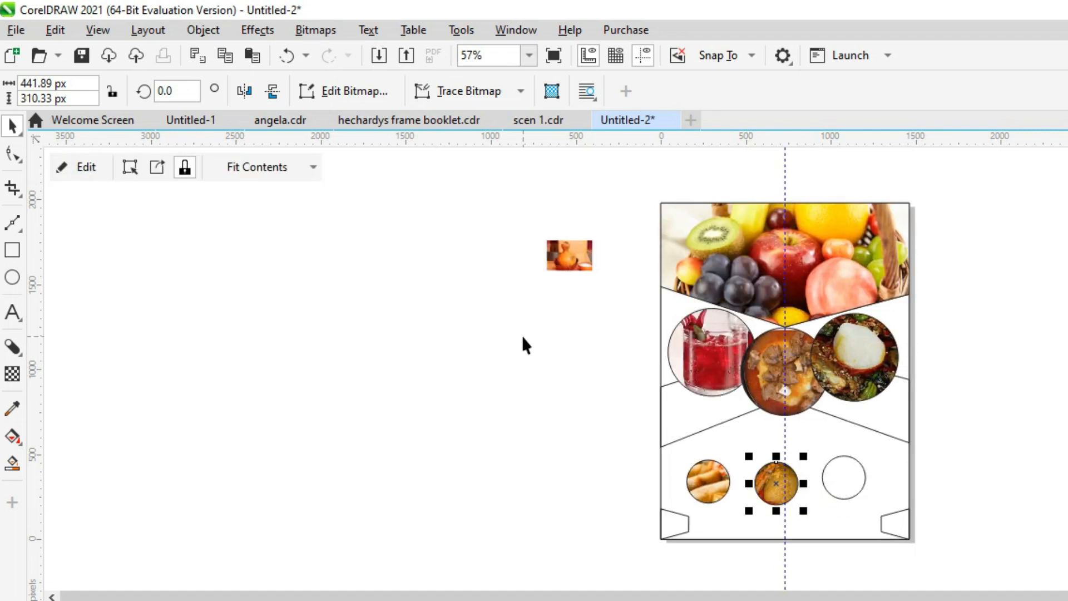
Step: Enlarge the last loose food photo to about 428 x 285 px and PowerClip it inside the right small circle
left_click(565, 264)
left_click_drag(596, 275, 624, 298)
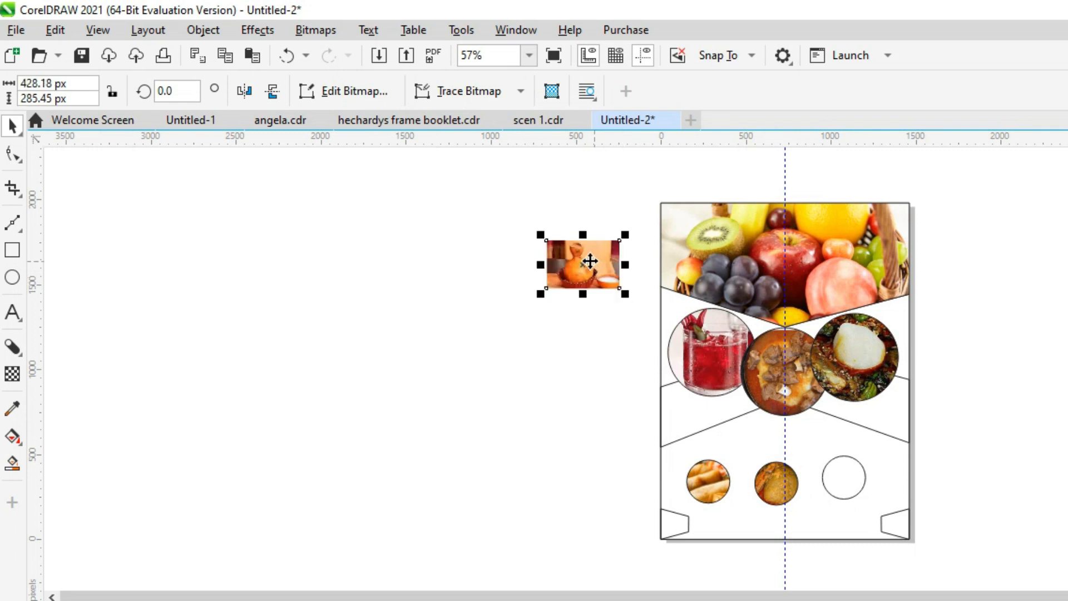
left_click(189, 39)
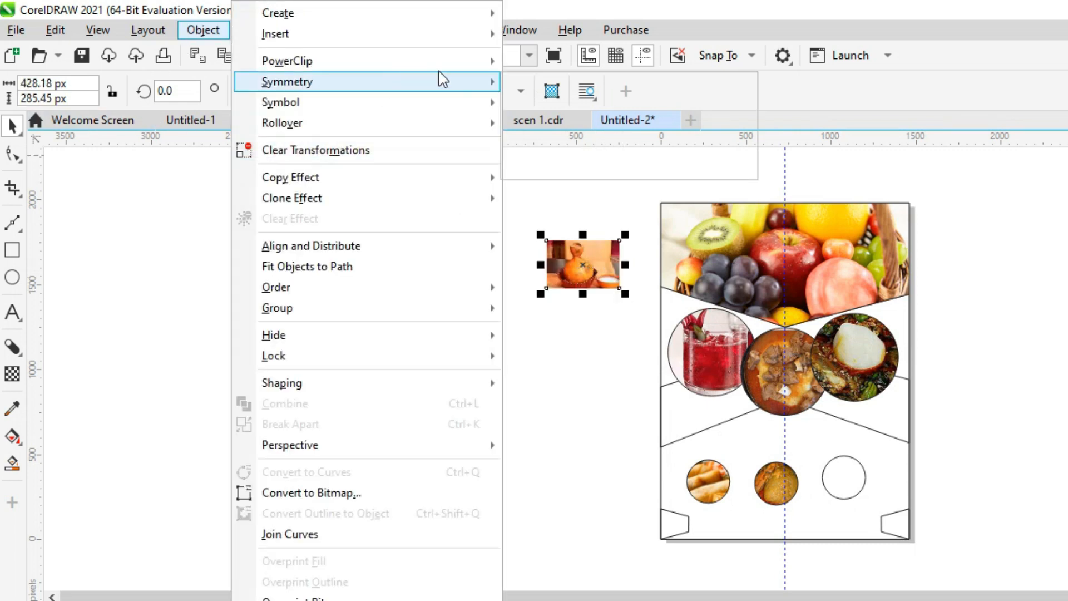
mouse_move(470, 64)
left_click(590, 64)
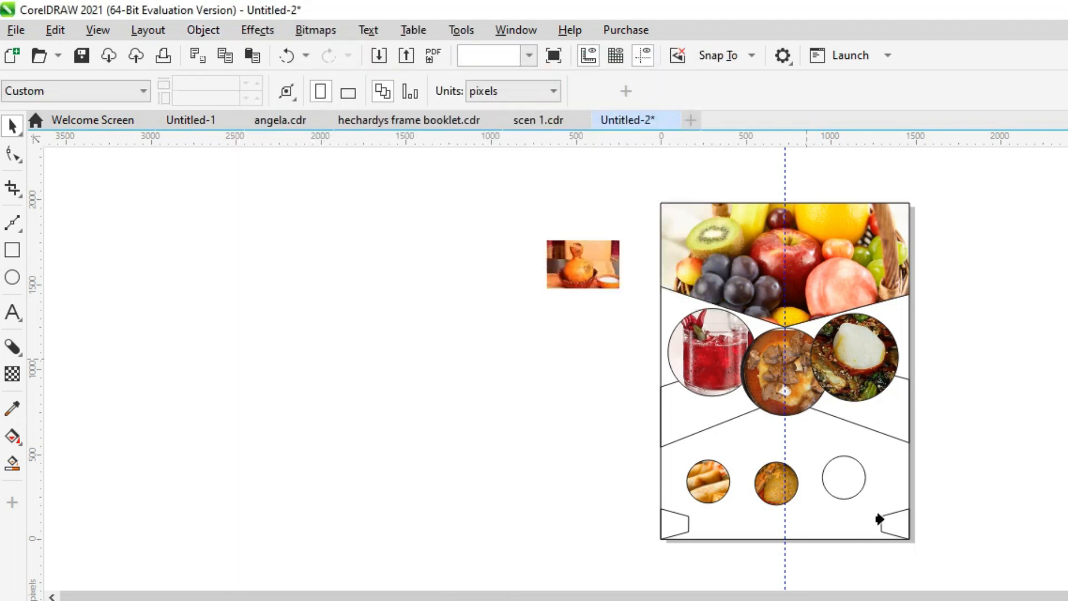
left_click(836, 480)
left_click(477, 442)
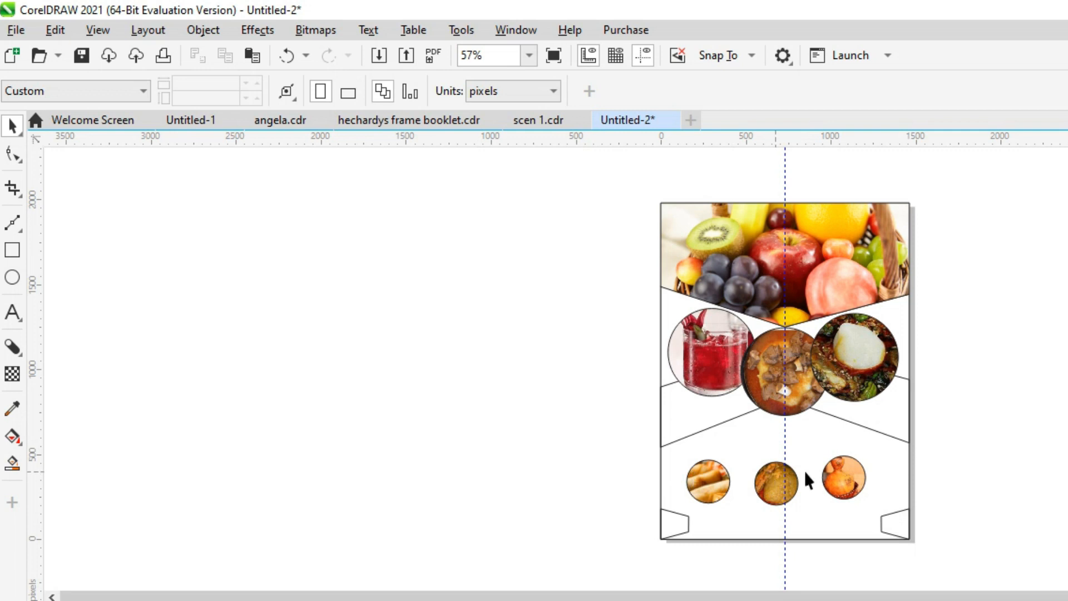
Step: Nudge the photo inside the right small circle's PowerClip to the right to center the food, and finish editing
left_click(846, 481)
double_click(847, 481)
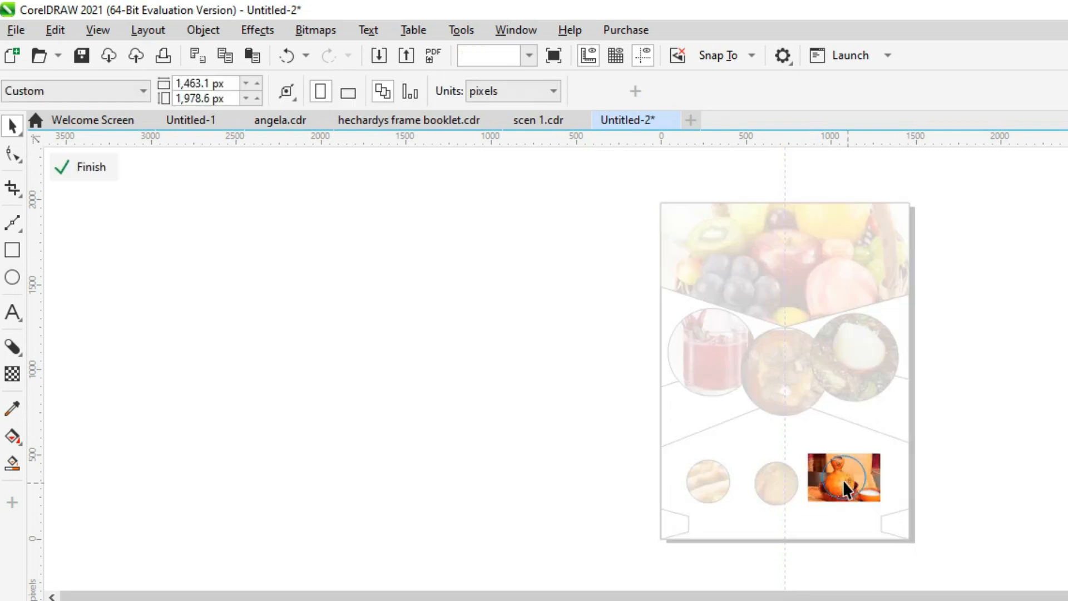
left_click(810, 478)
key("Right")
key("Right")
key("Right")
key("Right")
key("Right")
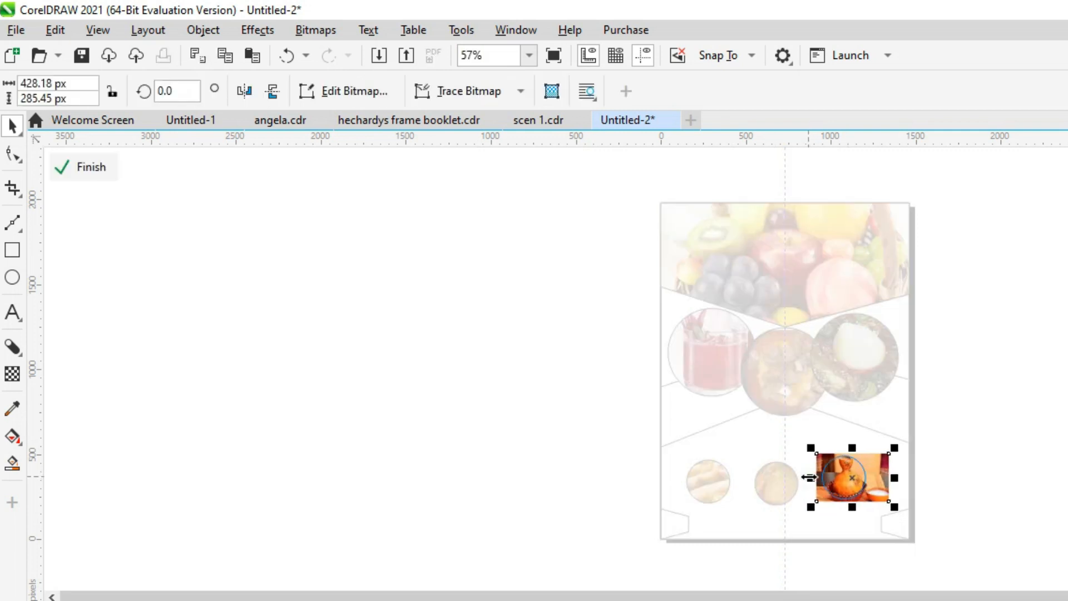
left_click(73, 168)
left_click(189, 364)
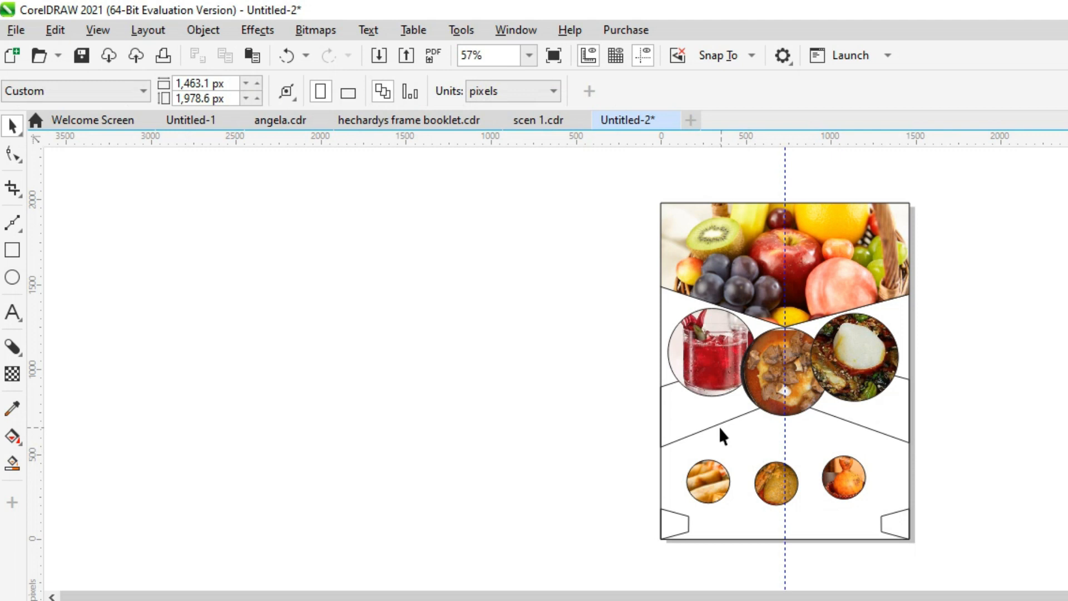
Step: Look up the RGB fill values for the flyer's lower shapes in the "flyer size color" Notepad file and return to CorelDRAW
left_click(700, 423)
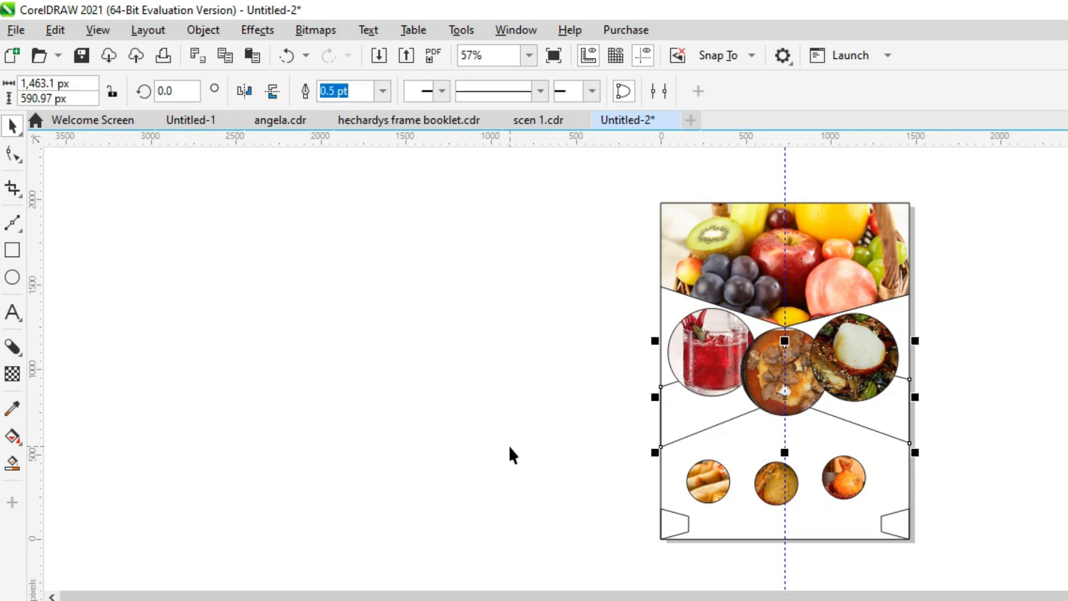
key("alt+Tab")
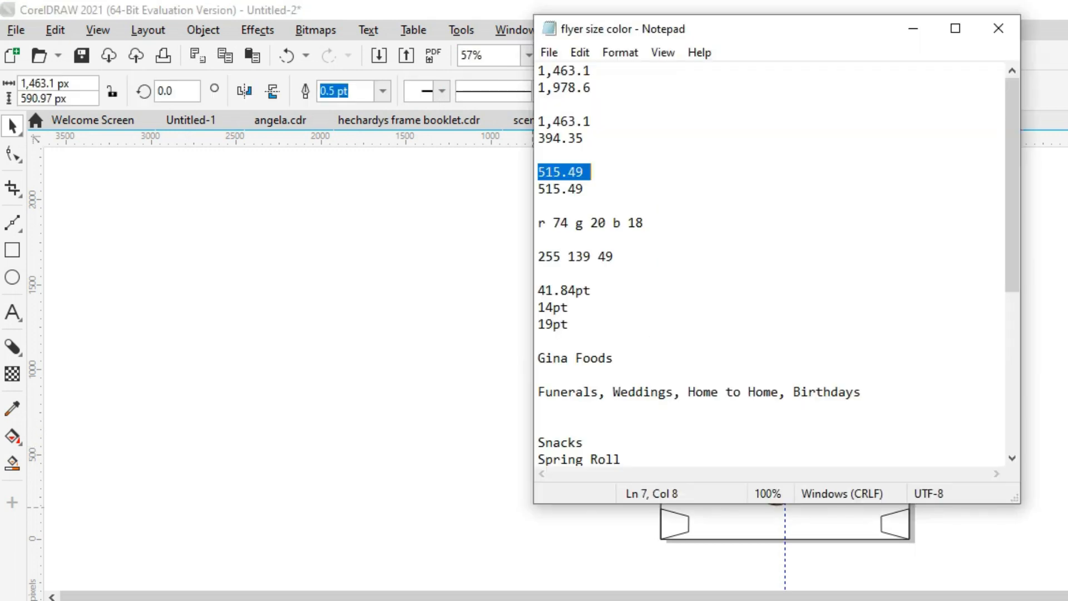
key("alt+Tab")
left_click(653, 445)
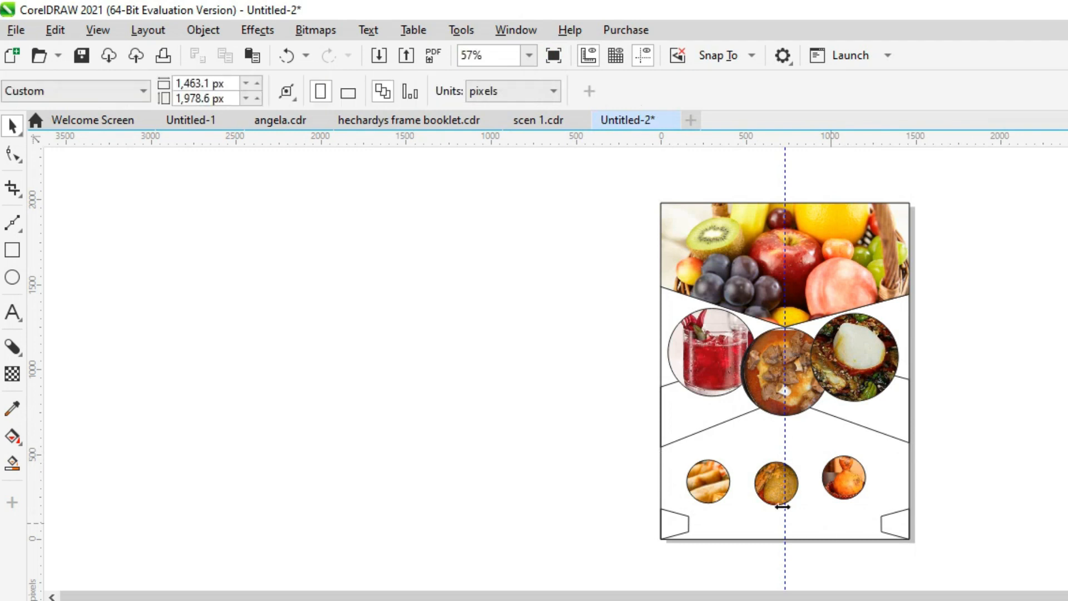
left_click(758, 534)
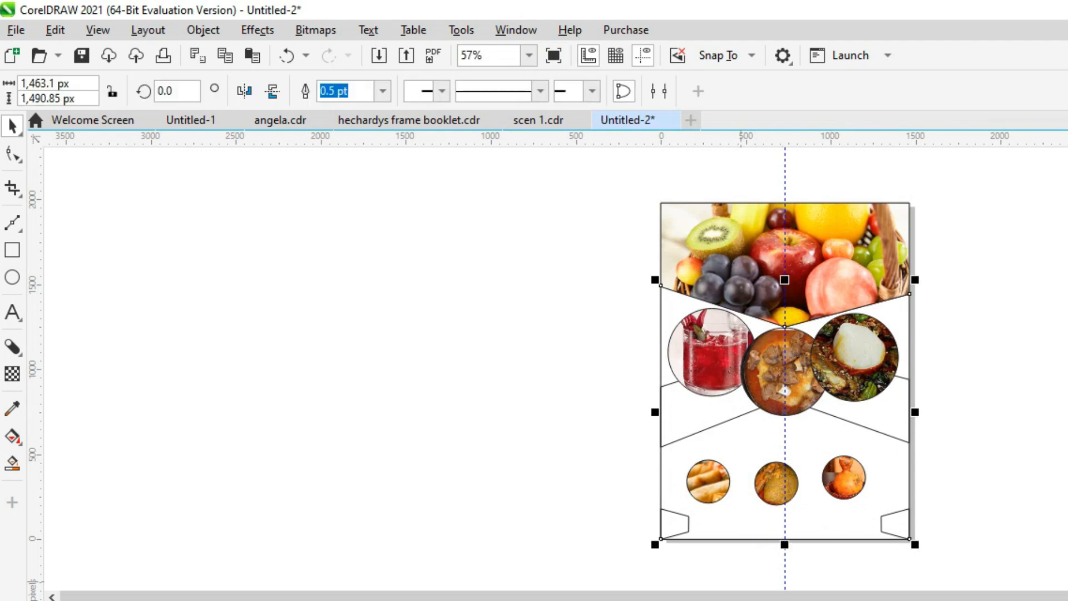
key("alt+Tab")
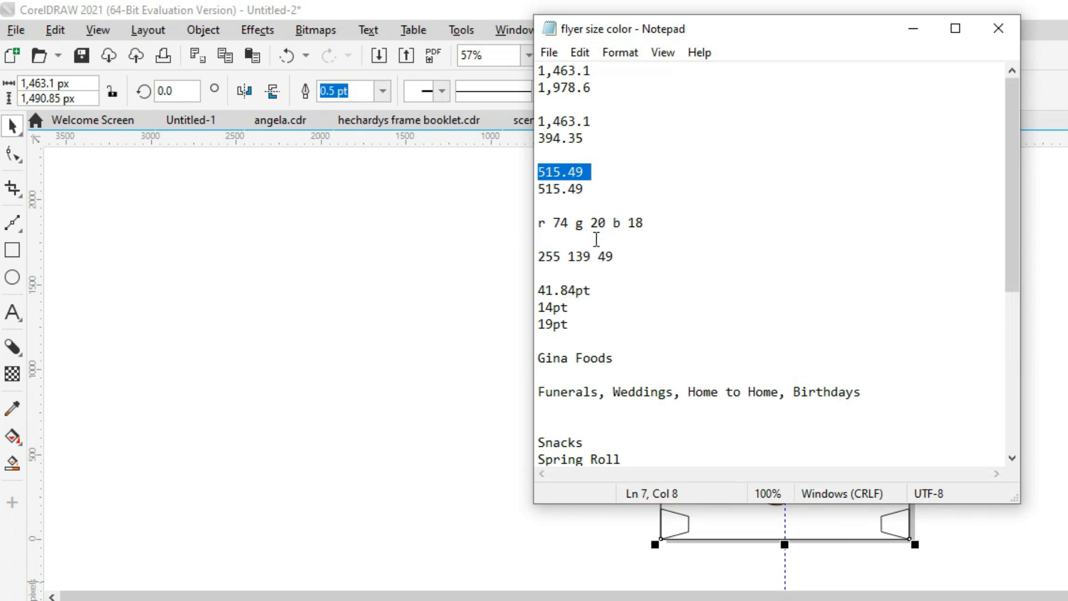
key("alt+Tab")
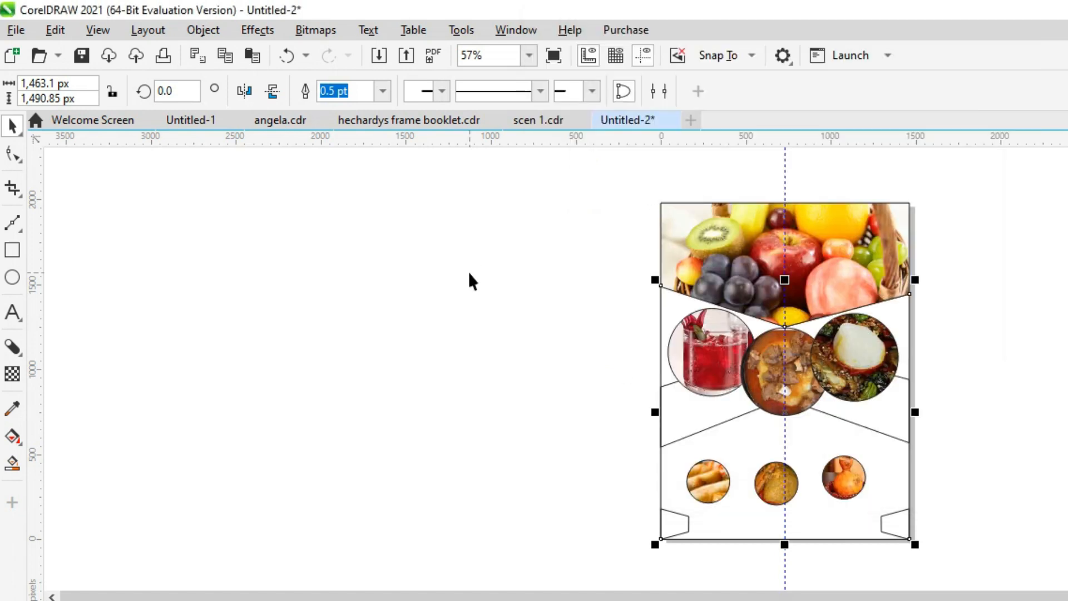
left_click(468, 271)
Step: Give the large lower background shape a uniform RGB fill of 74, 20, 18 and deselect it
left_click(762, 448)
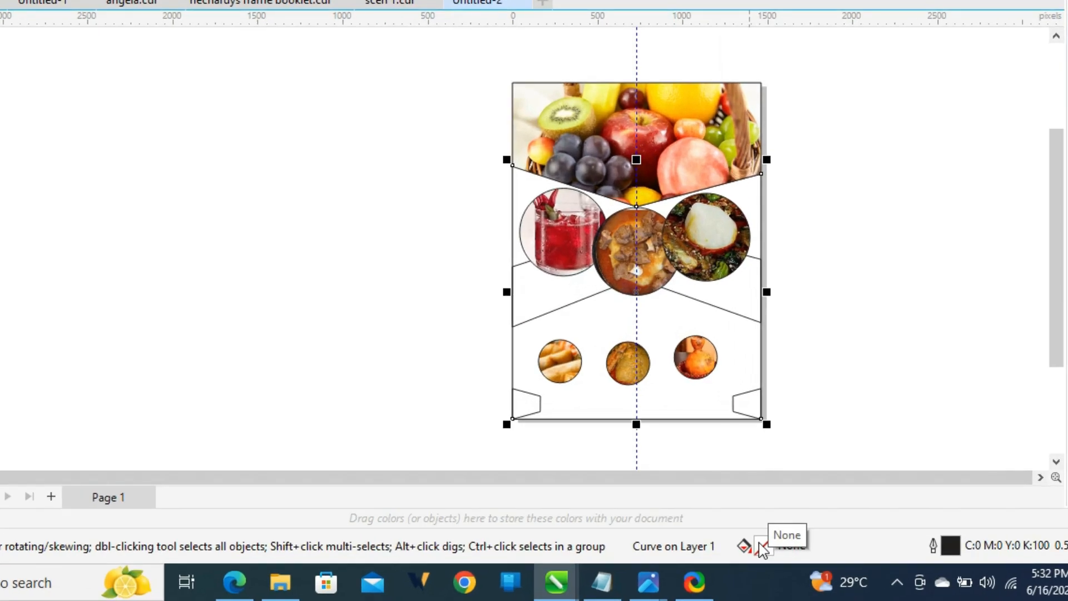
double_click(762, 546)
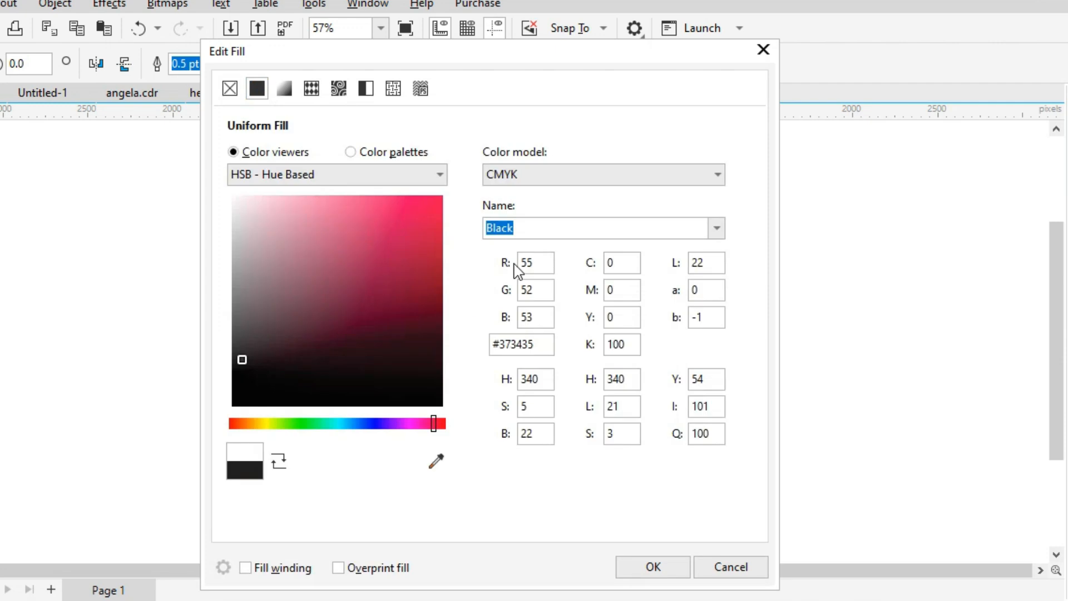
left_click(570, 190)
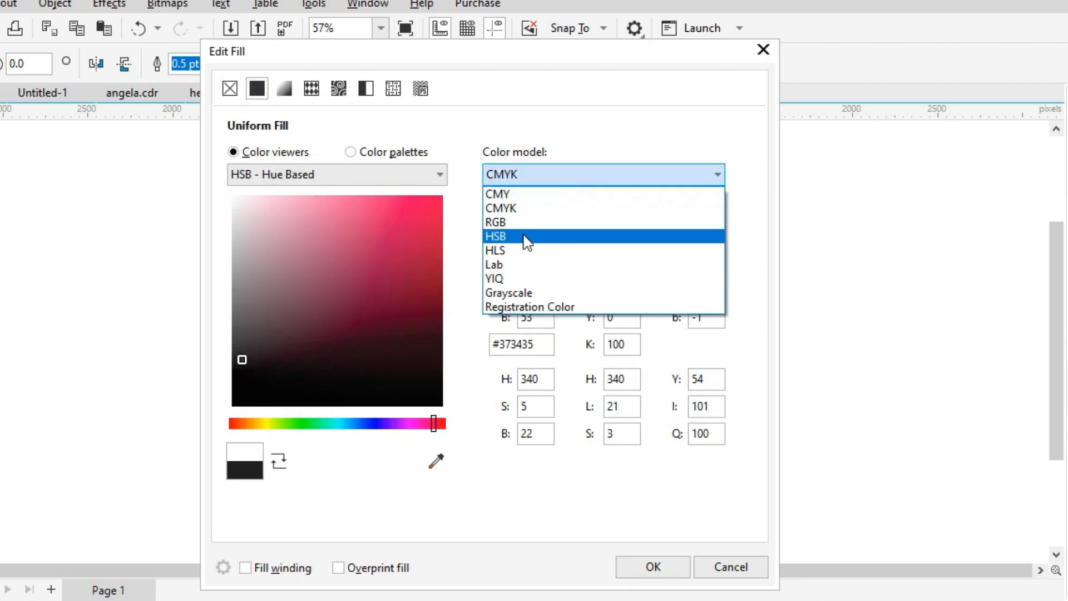
left_click(523, 222)
left_click(532, 263)
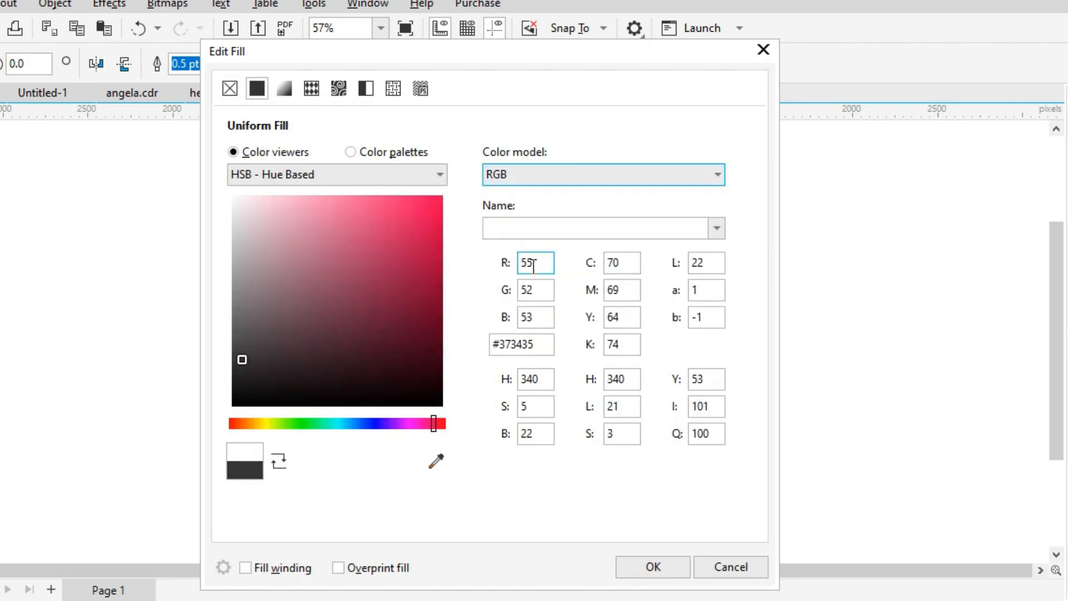
type("7")
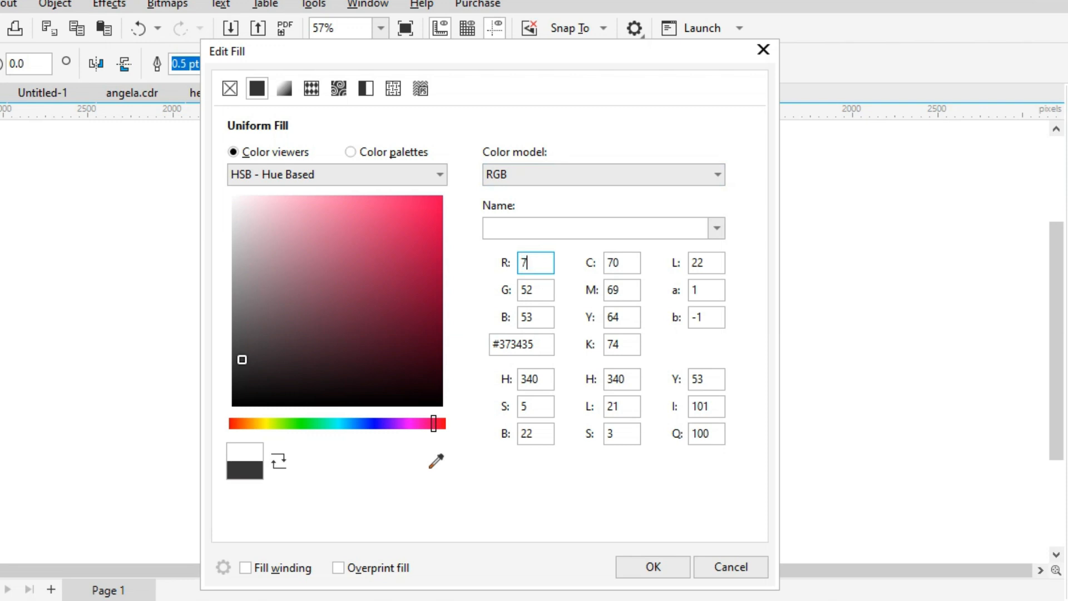
key("Tab")
type("2")
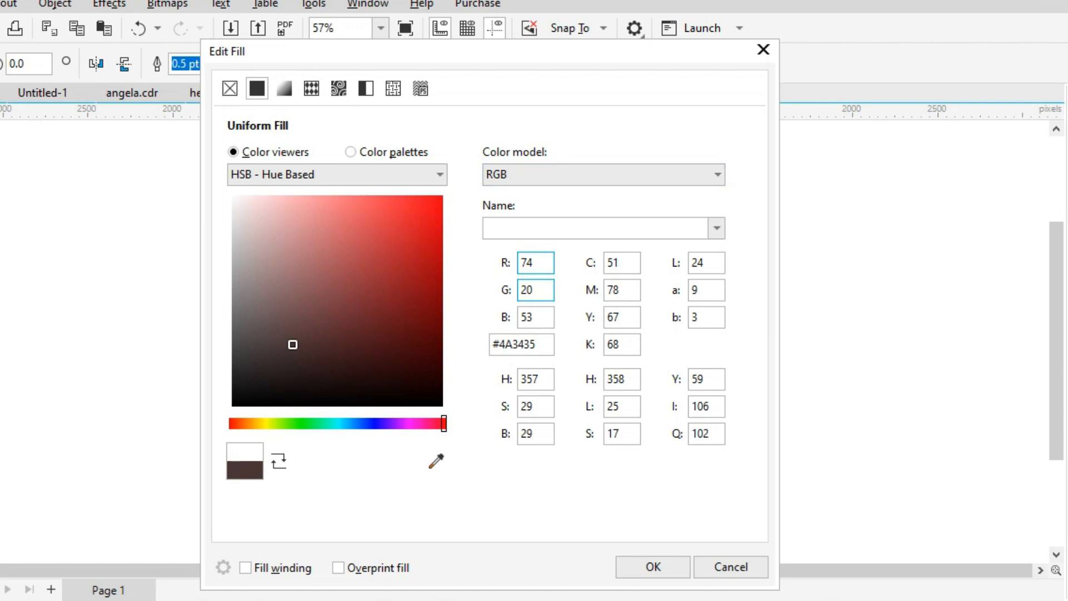
key("Tab")
type("18")
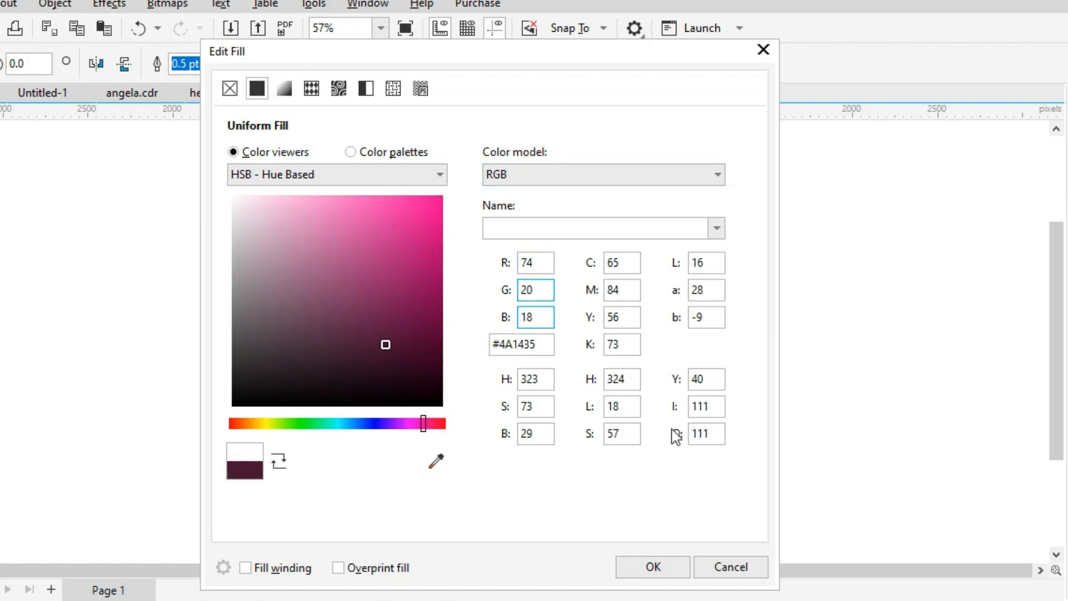
mouse_move(591, 590)
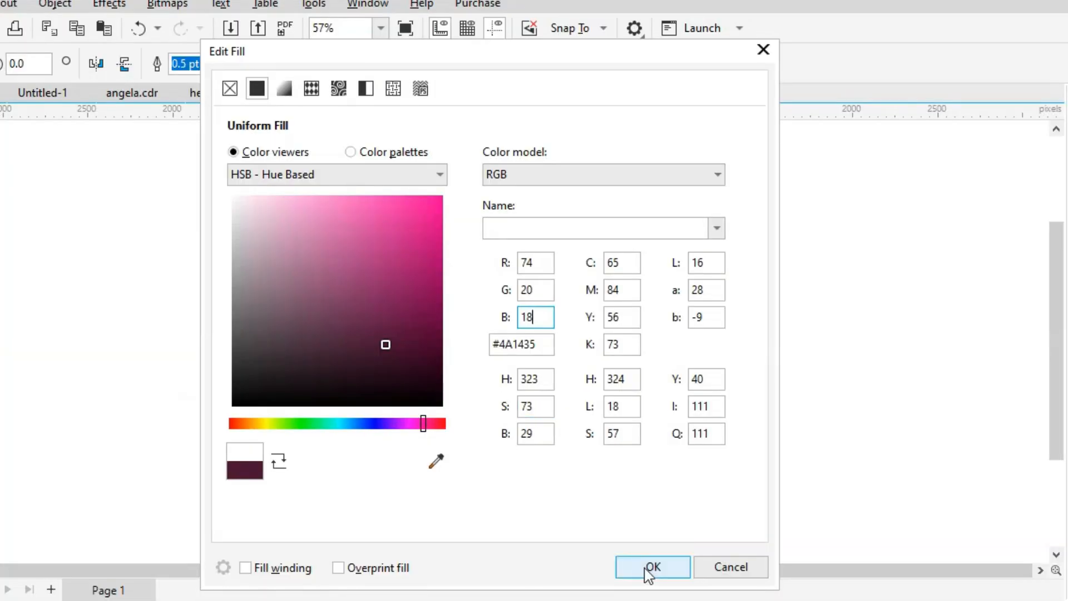
left_click(652, 568)
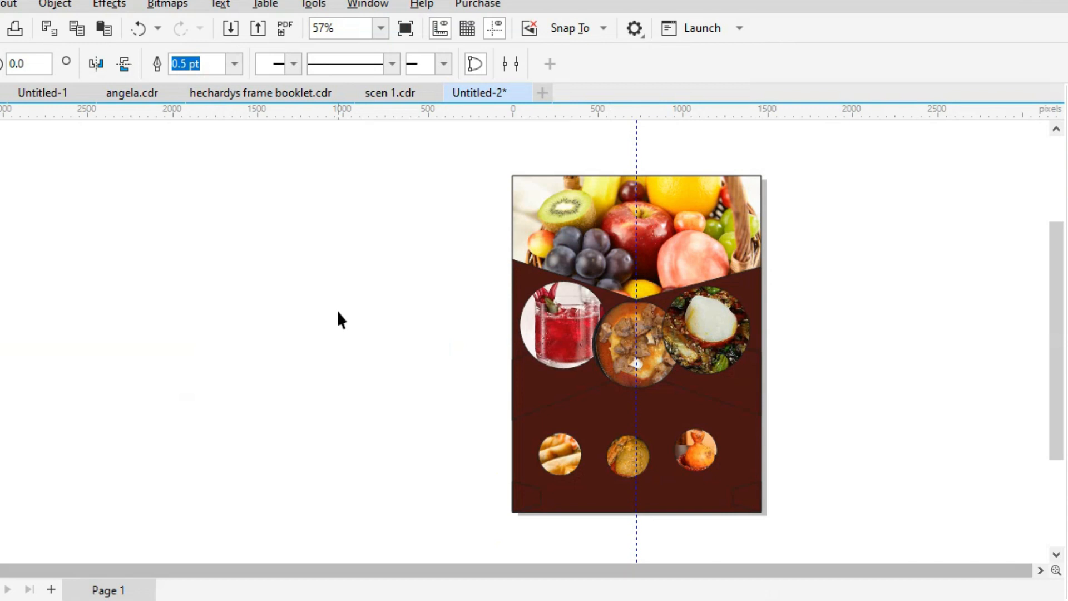
left_click(431, 363)
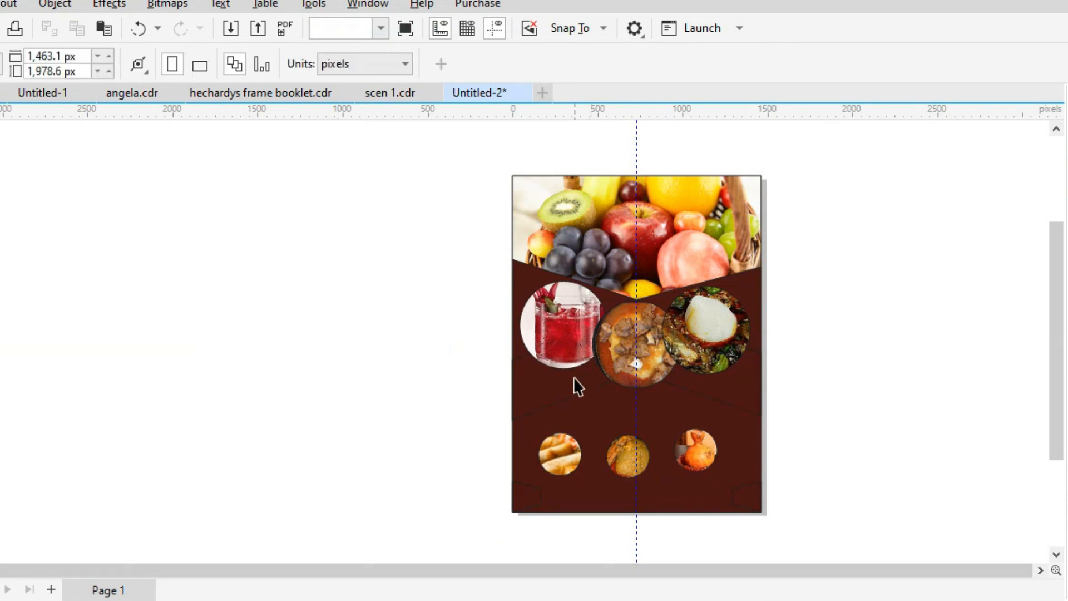
Step: Give the middle band shape behind the three large food circles a uniform RGB fill of 255, 139, 49
left_click(577, 384)
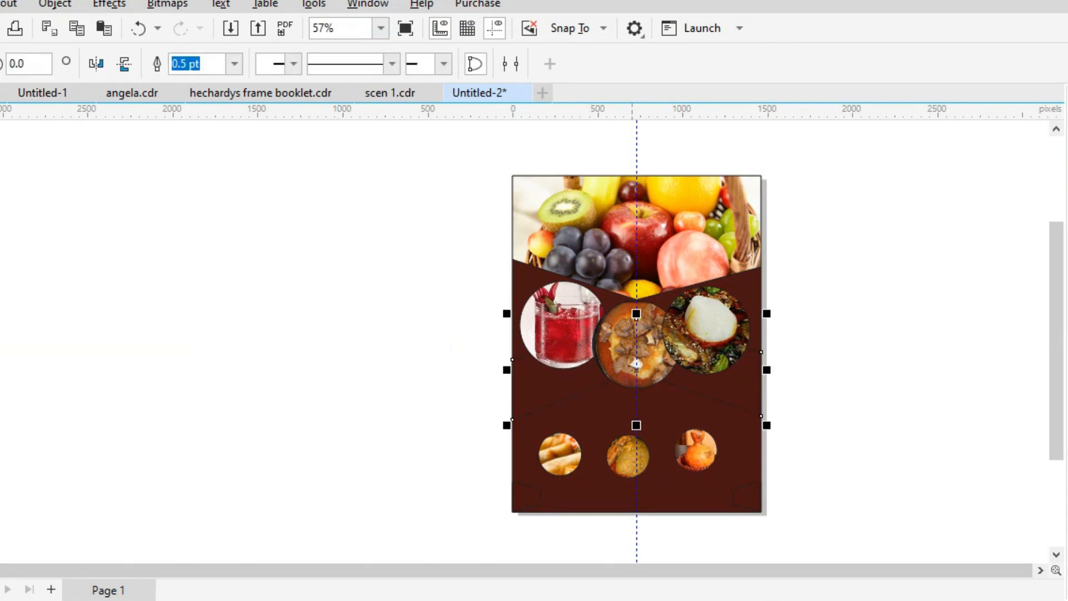
mouse_move(643, 579)
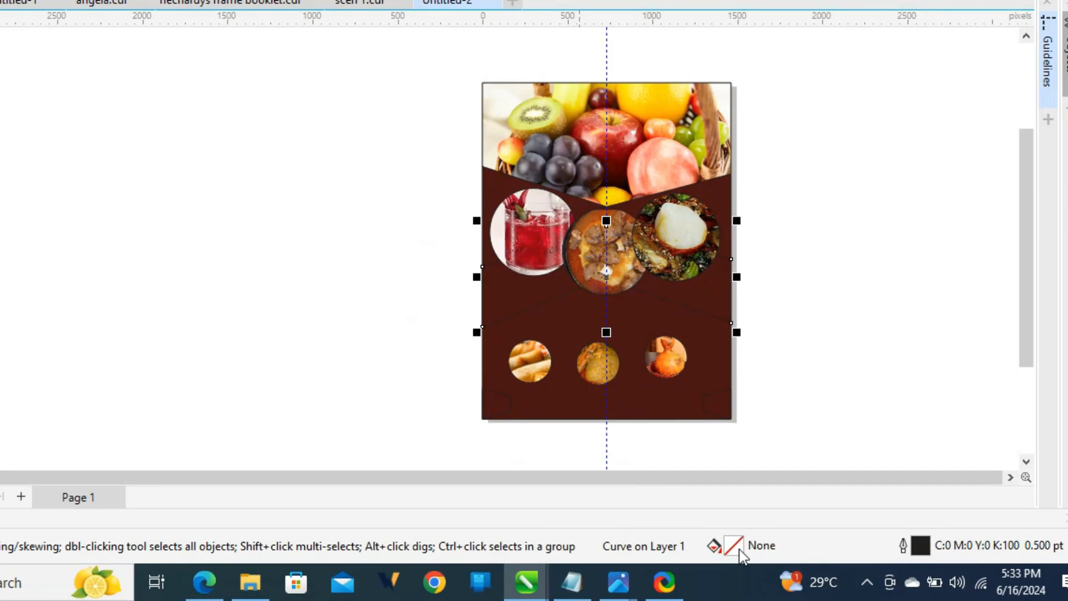
double_click(734, 546)
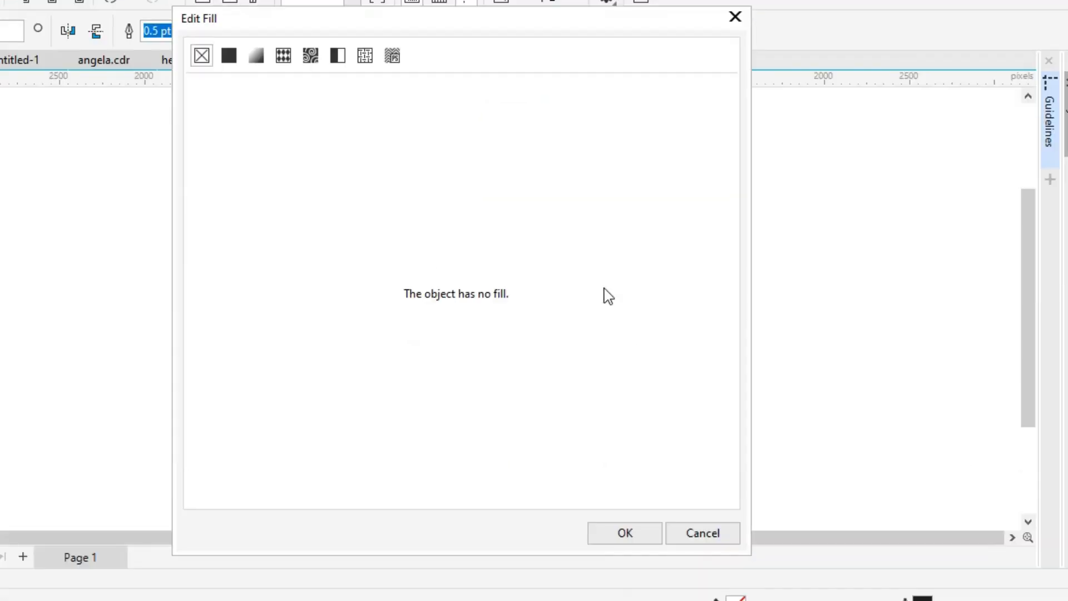
left_click(231, 59)
left_click(527, 147)
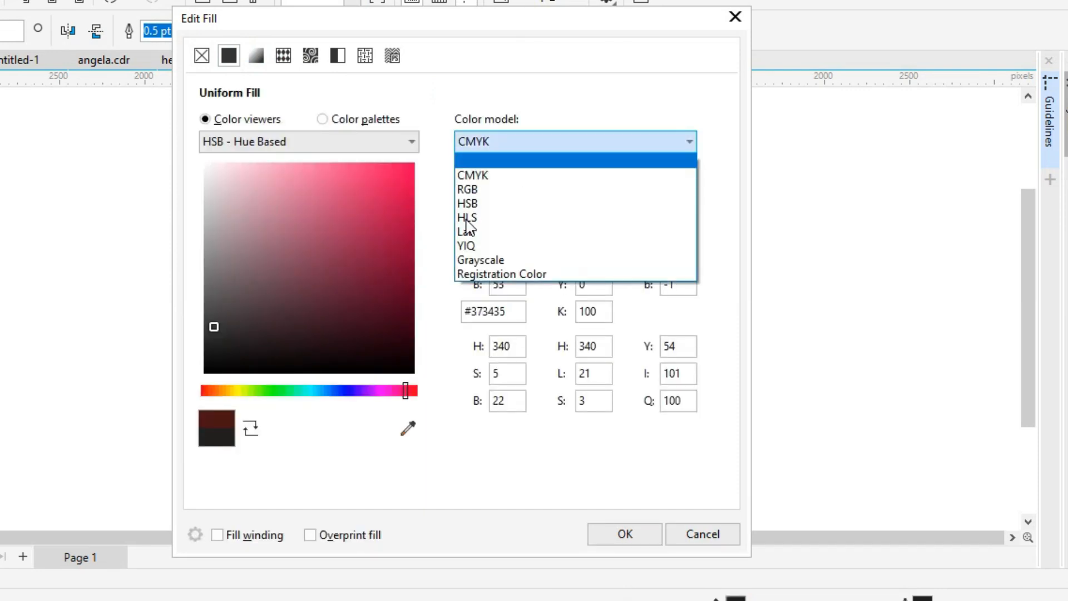
left_click(474, 186)
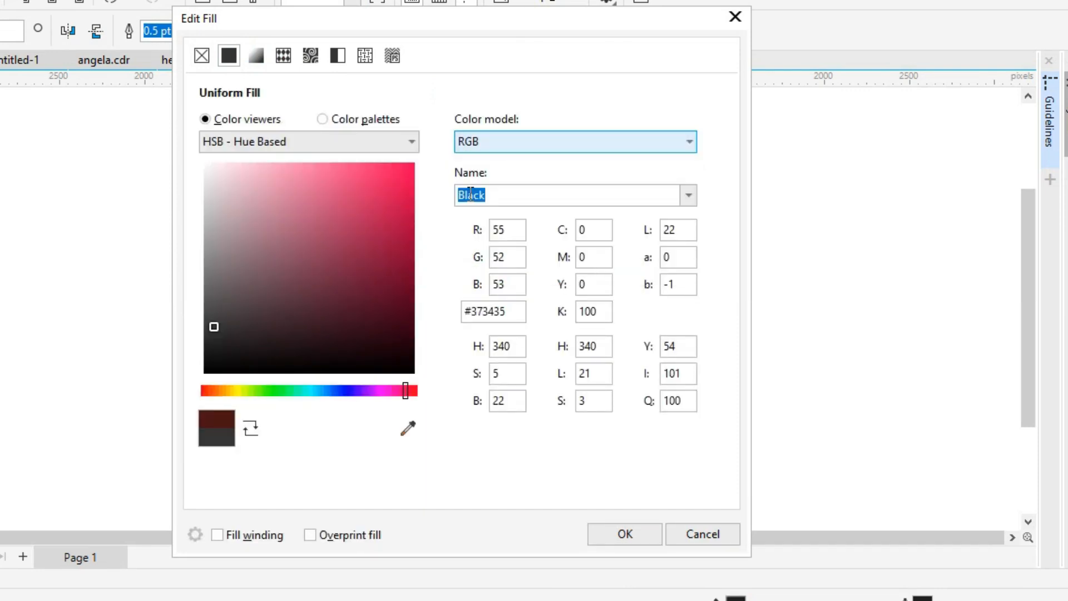
left_click(497, 229)
type("2")
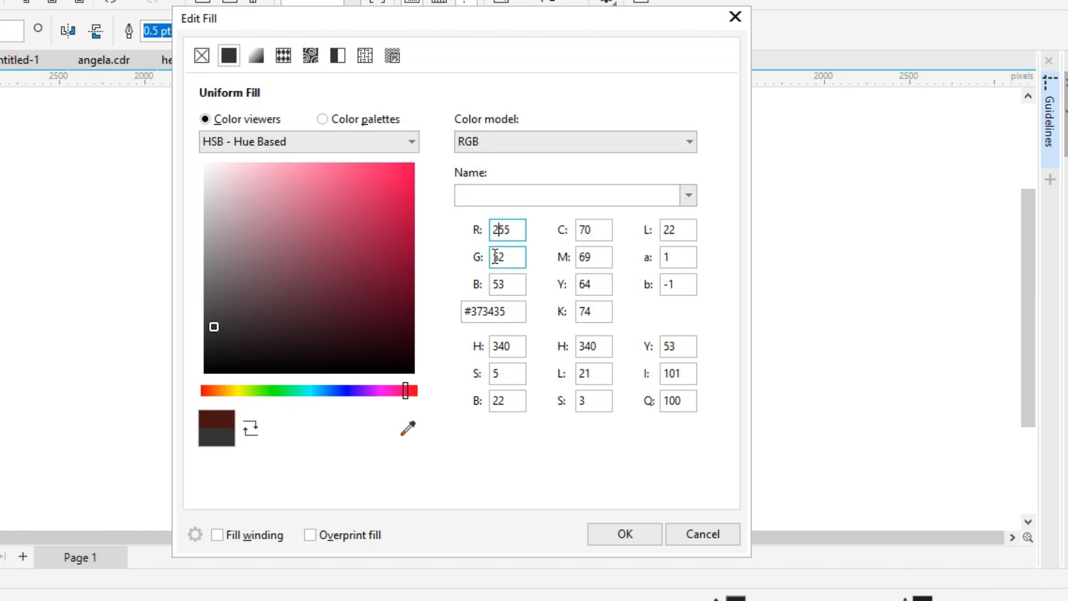
double_click(495, 257)
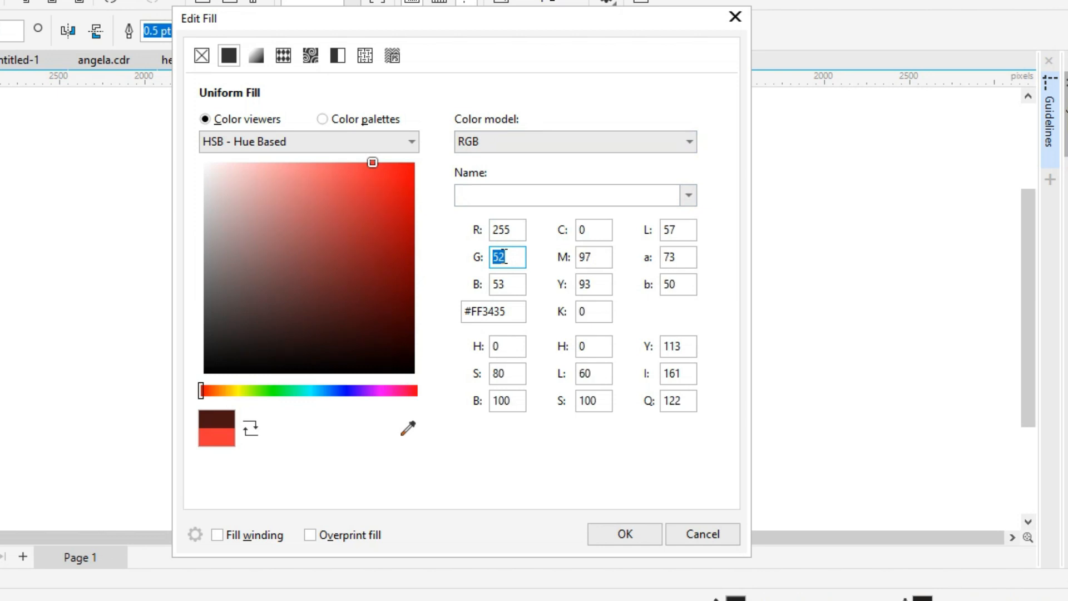
type("138")
mouse_move(573, 598)
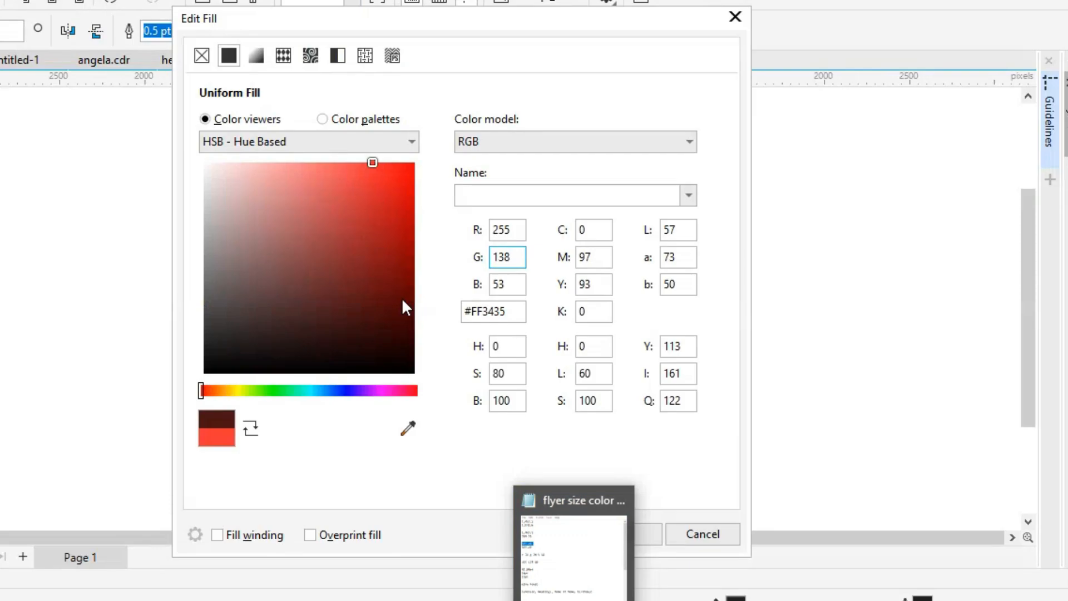
type("9")
double_click(495, 285)
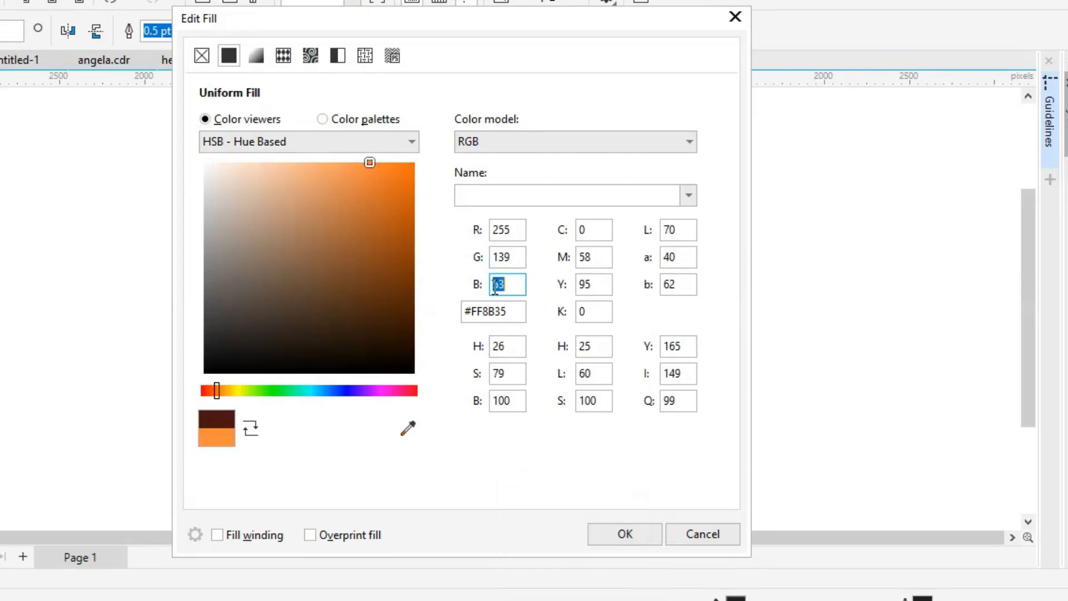
type("49")
left_click(622, 532)
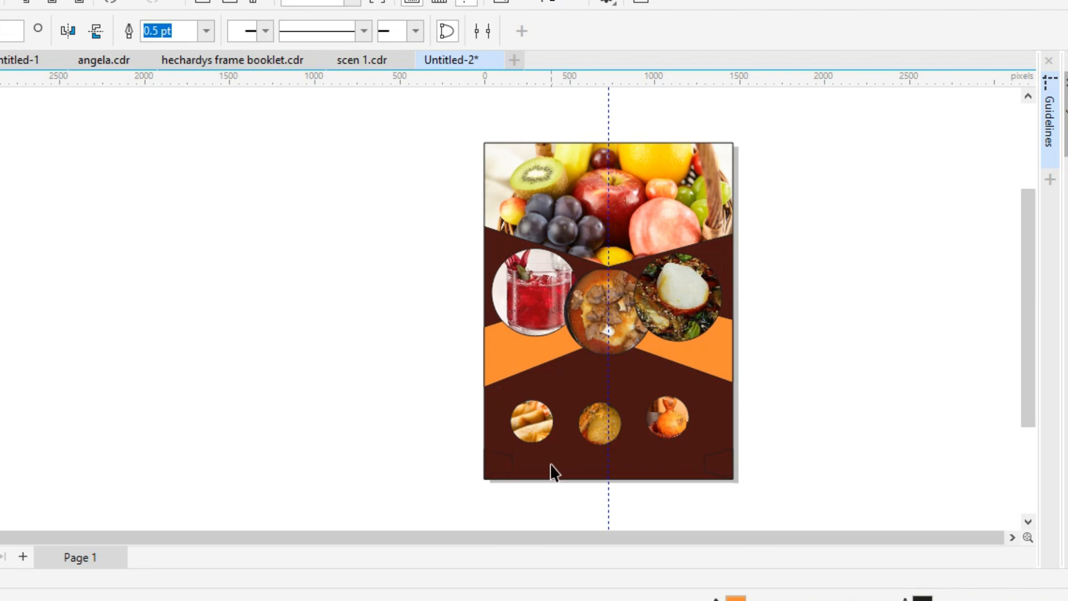
Step: Take "Gina Foods" from the "flyer size color" Notepad file and add it as artistic text beside the flyer
left_click(582, 384)
left_click(411, 384)
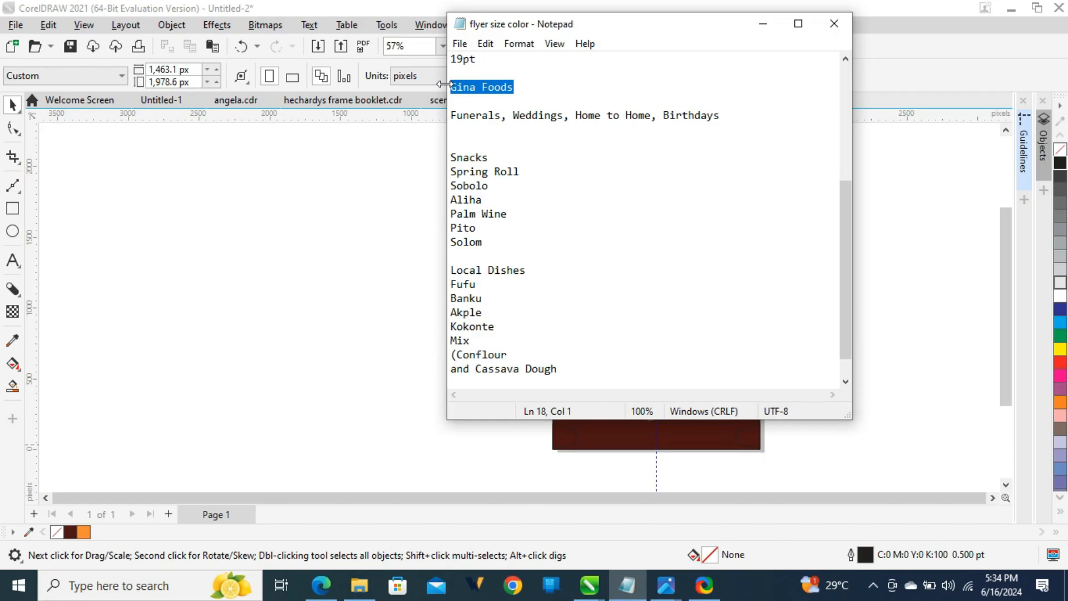
left_click(411, 186)
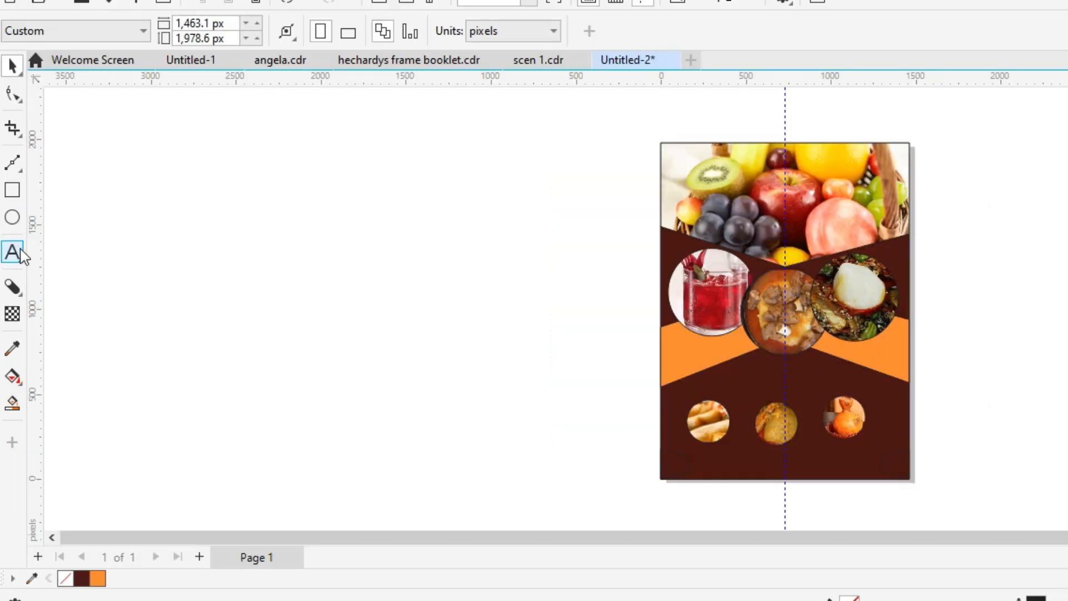
left_click(12, 259)
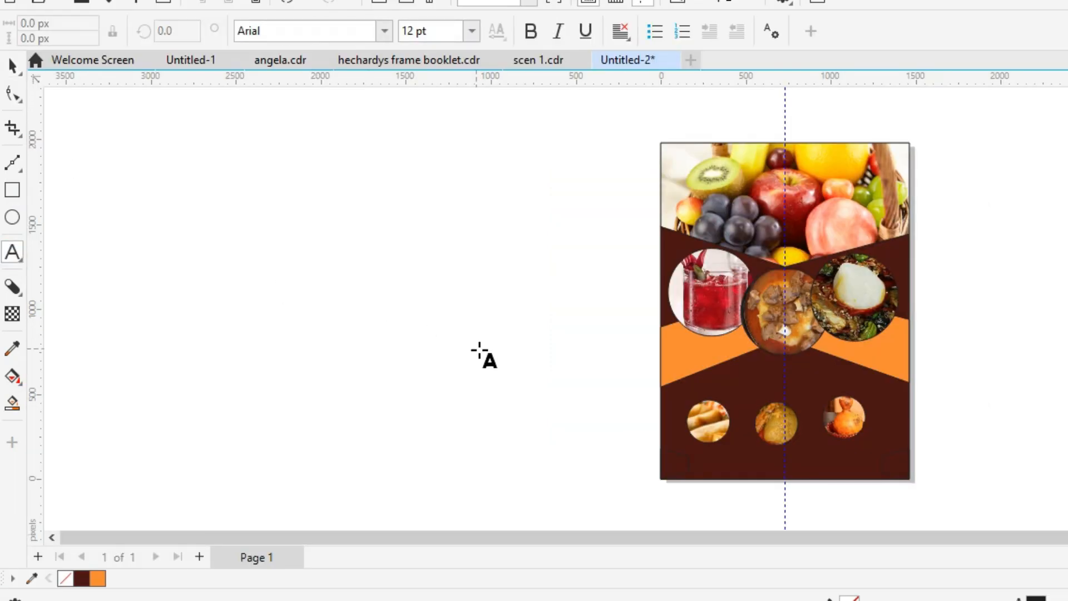
left_click(480, 351)
type("Gina Foods")
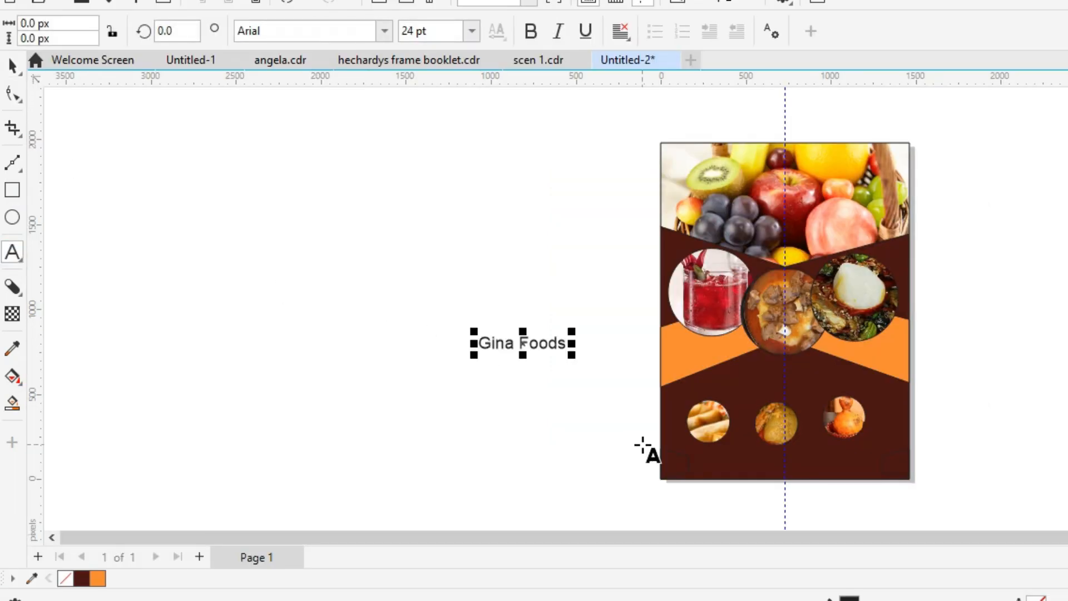
Step: Change the whole "Gina Foods" text to uppercase and select it as an object
left_click(500, 344)
key("ctrl+a")
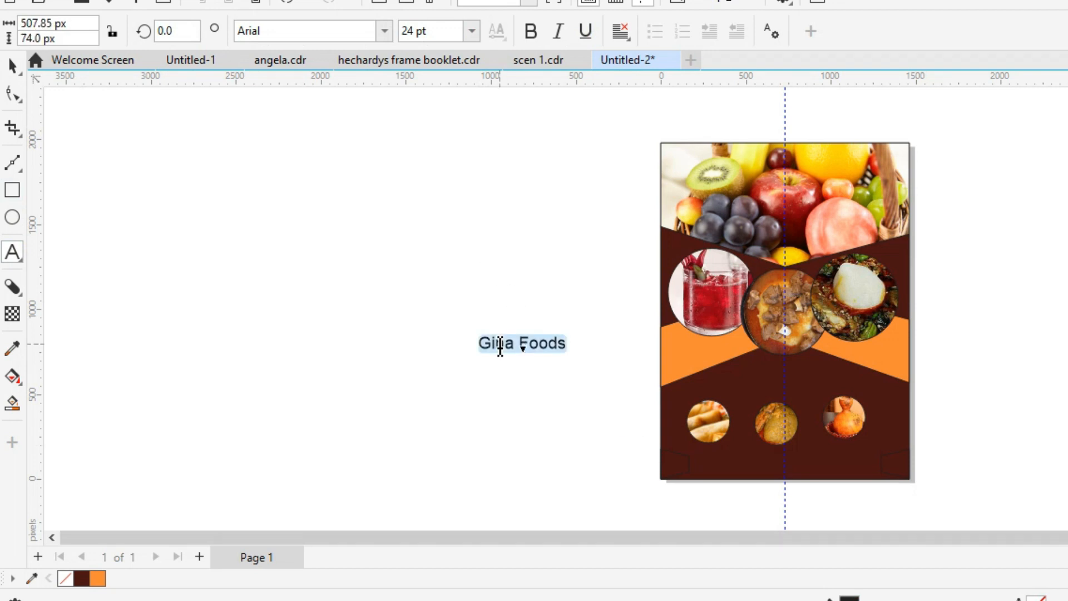
key("shift+F3")
left_click(570, 270)
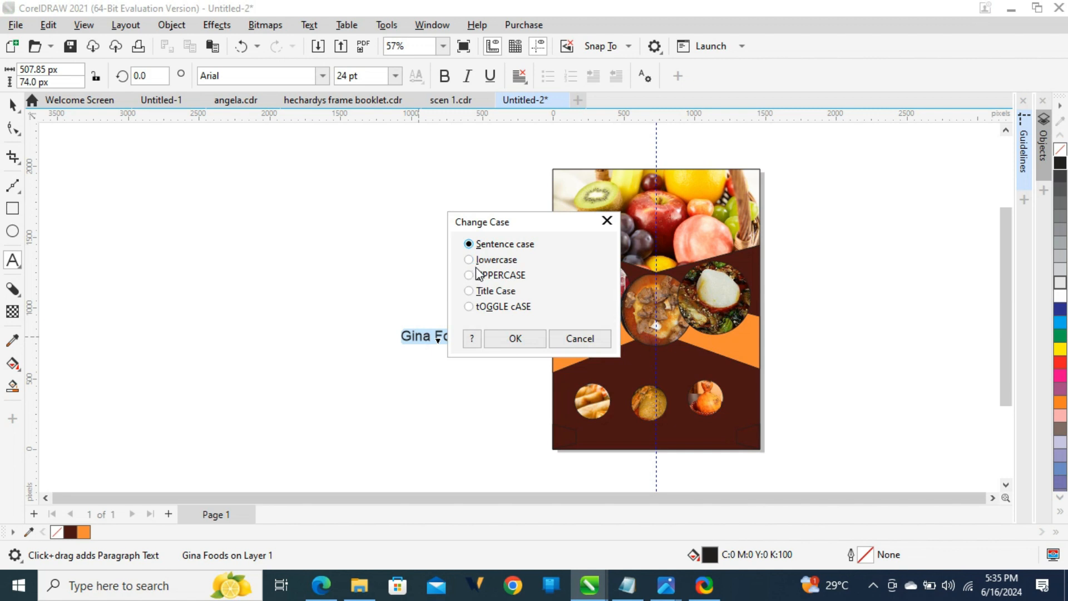
left_click(510, 336)
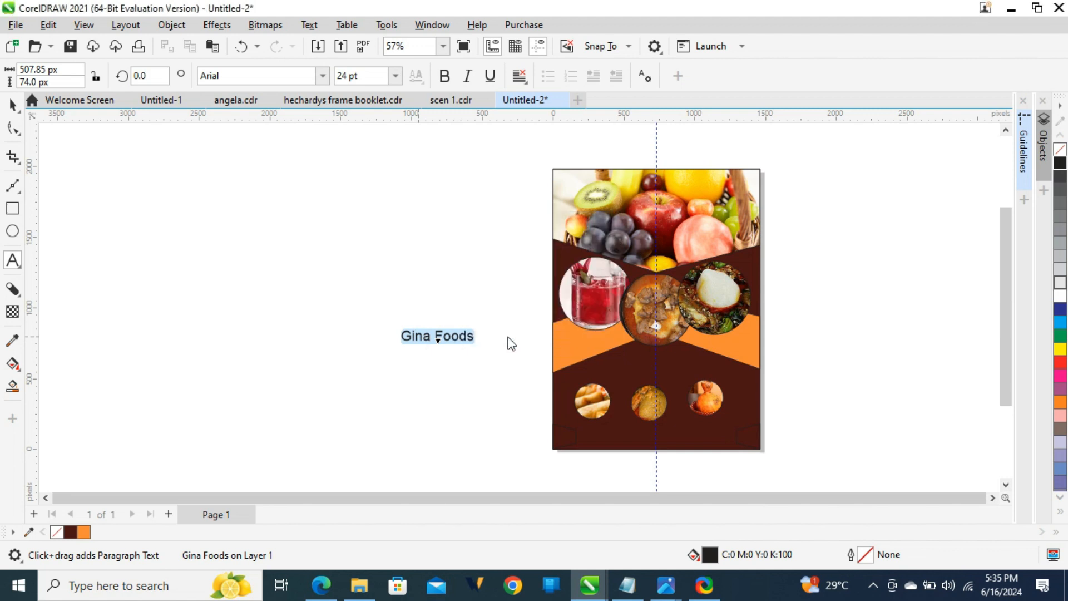
key("ctrl+space")
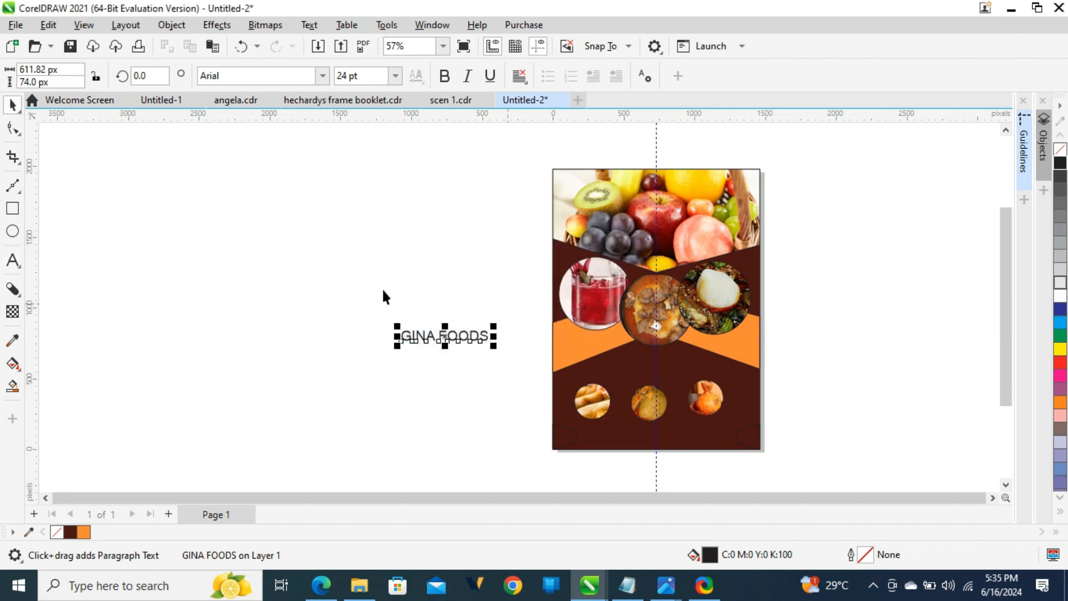
Step: Set the GINA FOODS heading in Swomun Serif at 41.84 pt, taking the size from the Notepad file
left_click(321, 75)
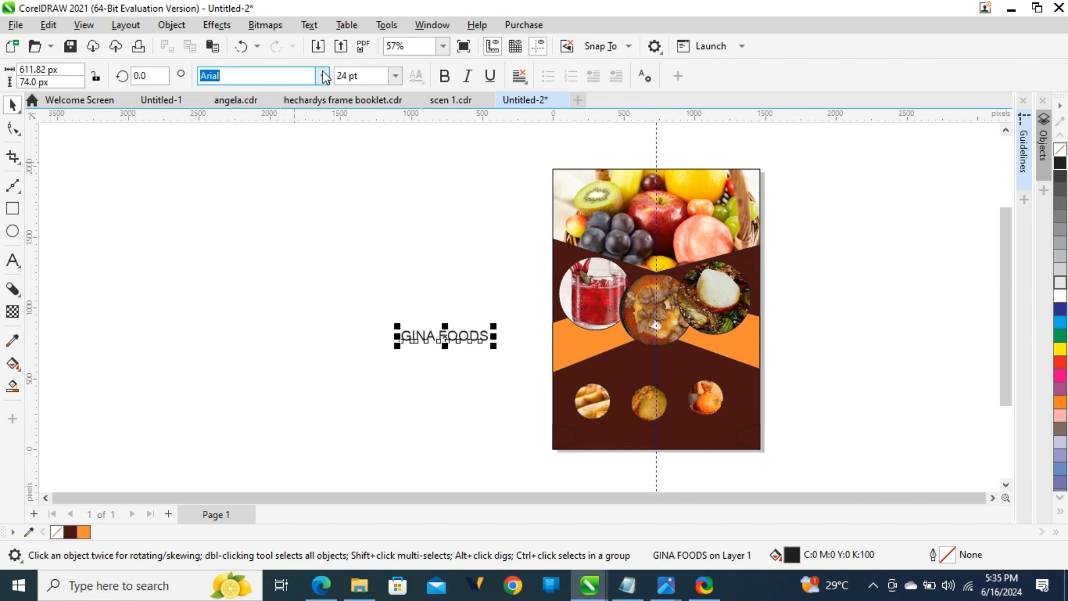
left_click(322, 75)
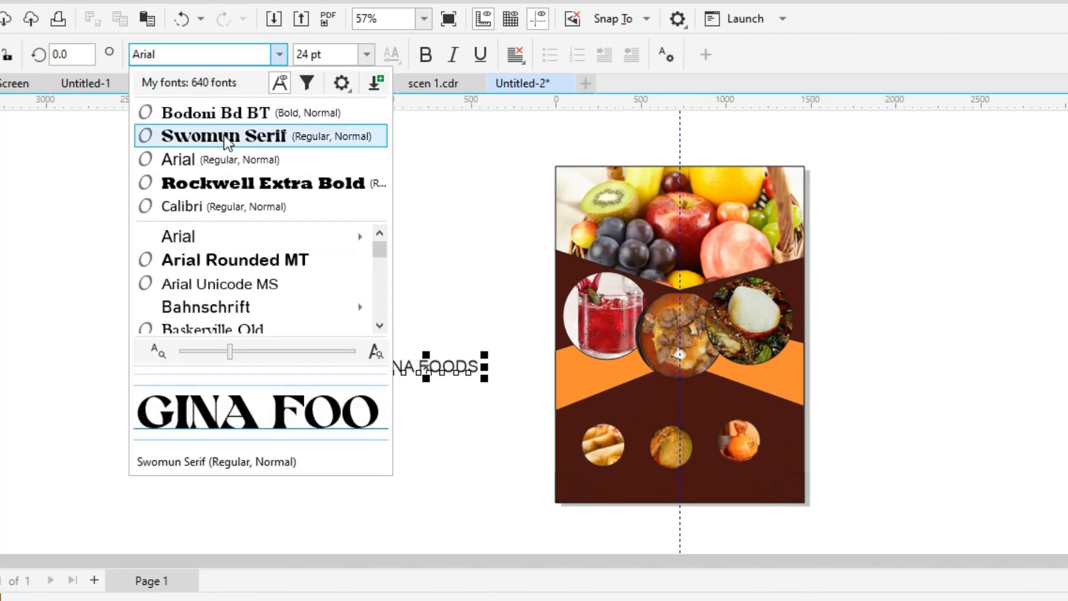
left_click(225, 138)
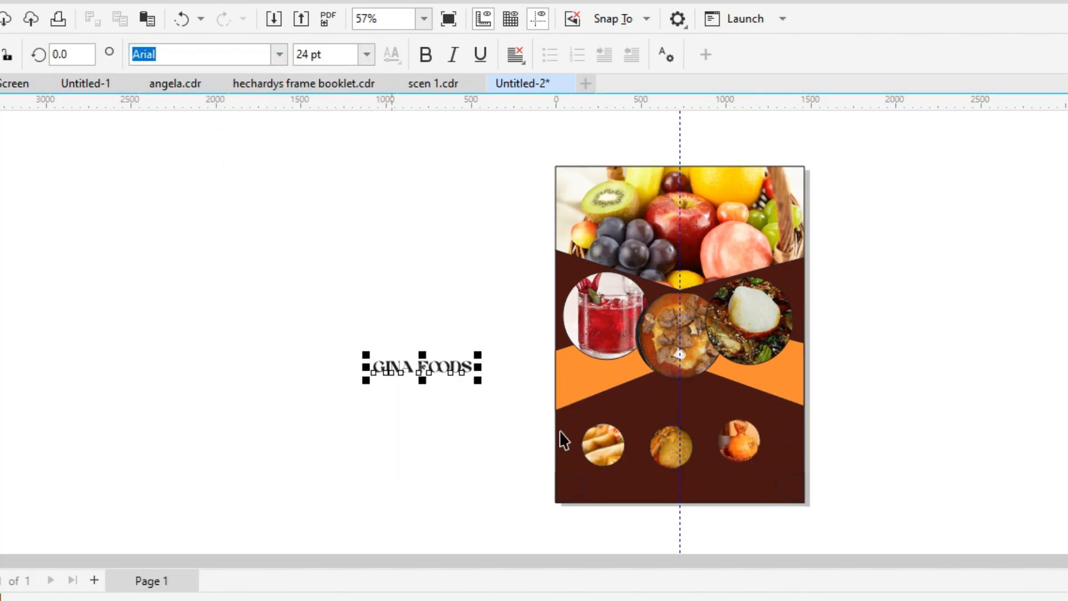
left_click(647, 600)
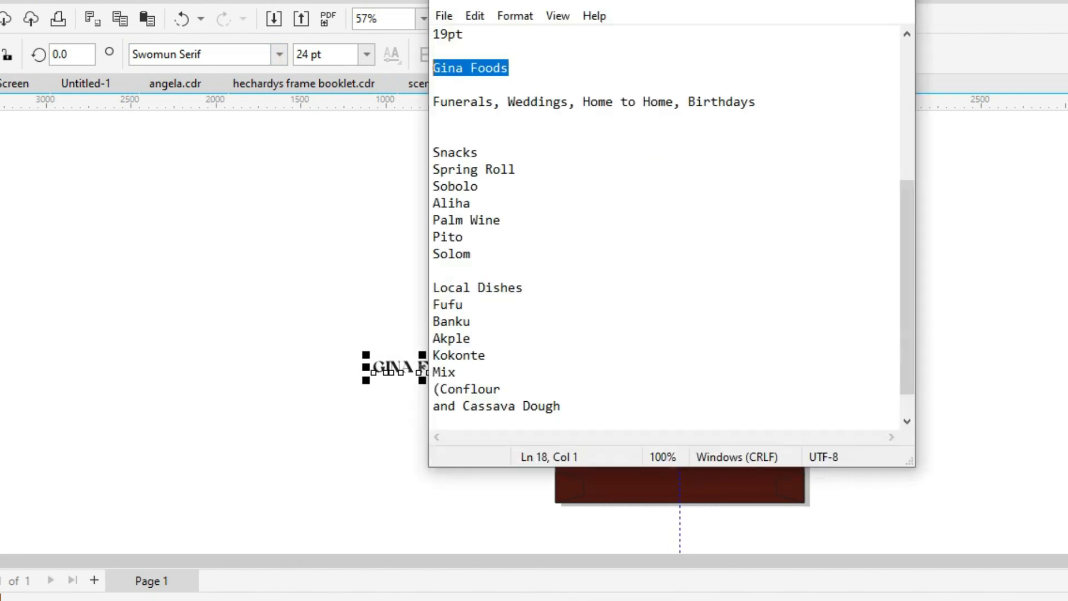
left_click_drag(905, 295, 904, 225)
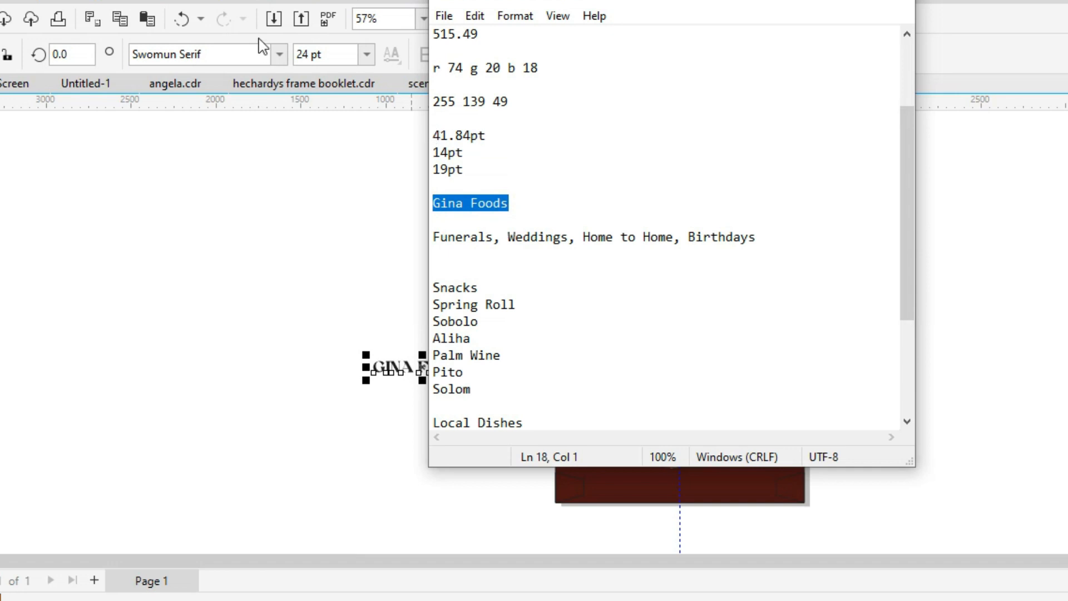
double_click(305, 54)
type("41")
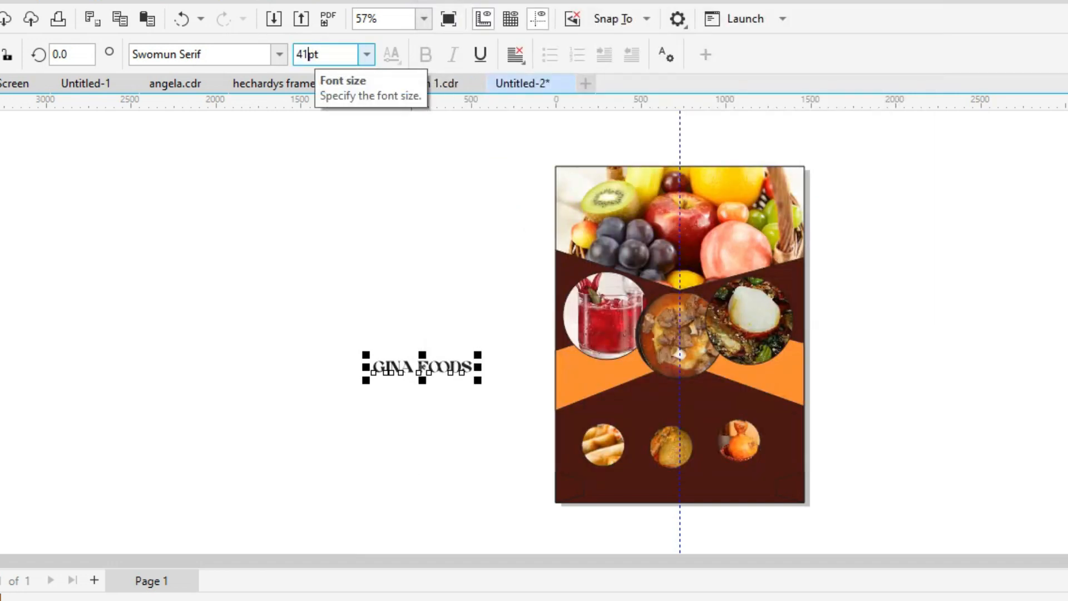
type(".84")
key("Return")
Step: Place the GINA FOODS heading just above the small circles, centered near the vertical guideline, and fill it white
left_click_drag(456, 370, 675, 401)
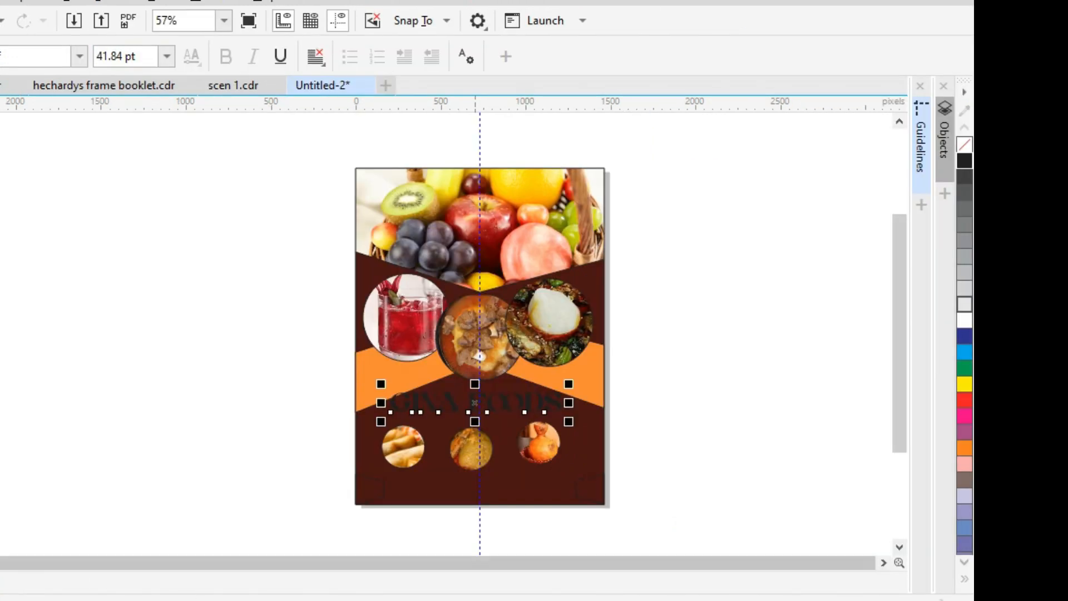
left_click(966, 321)
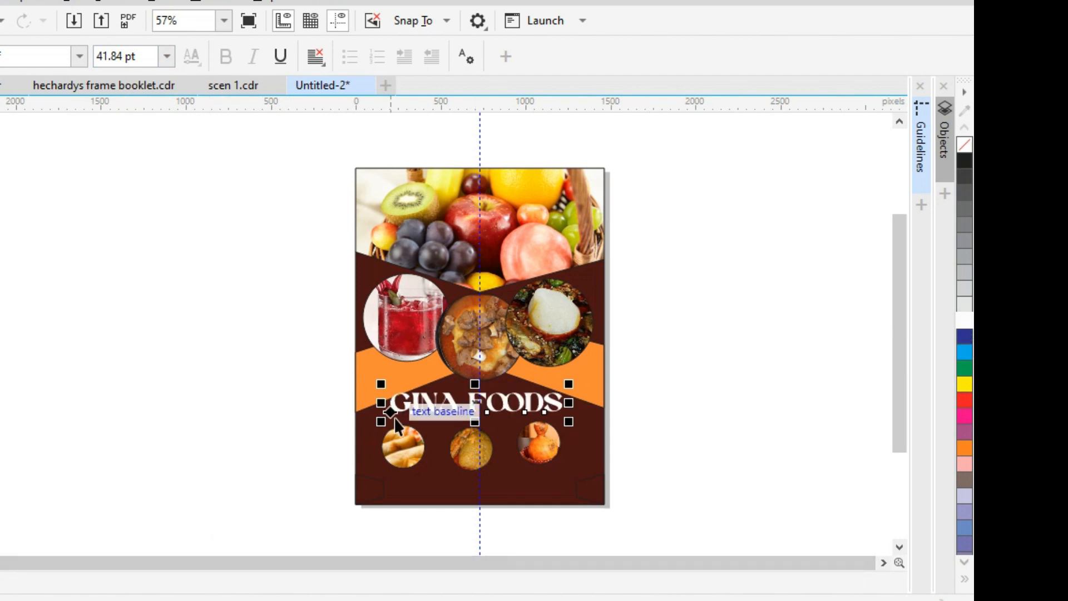
key("Right")
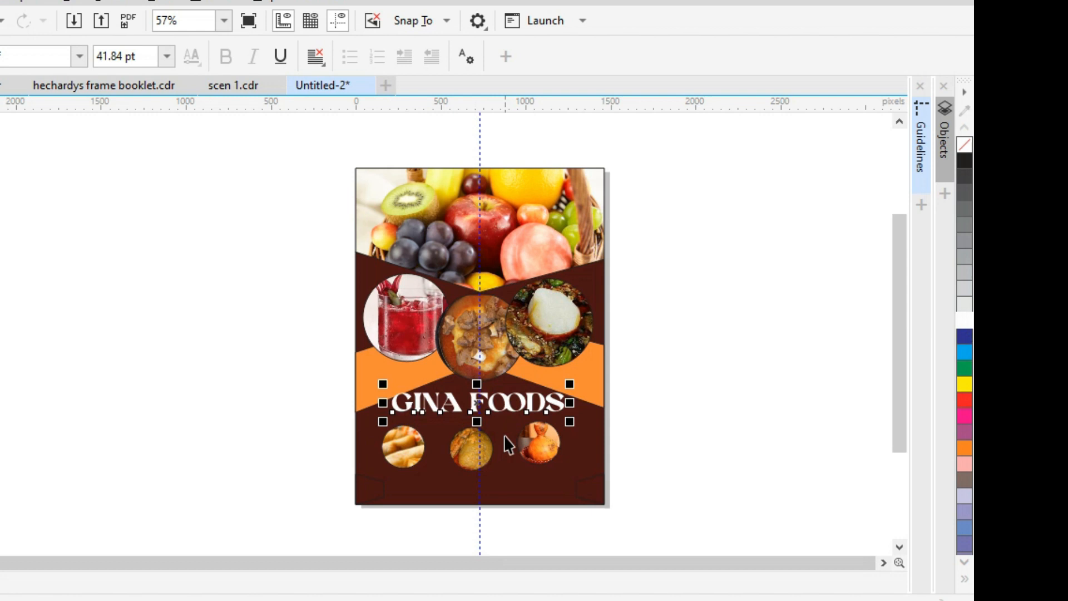
scroll(505, 437, "up", 1)
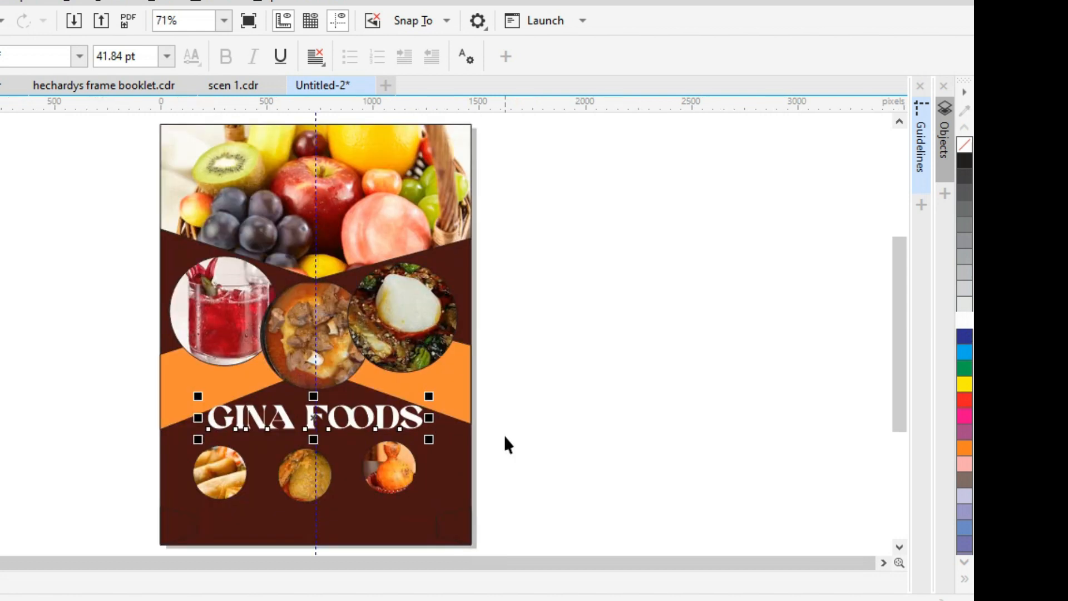
left_click_drag(529, 518, 325, 418)
Step: Copy "Funerals, Weddings, Home to Home, Birthdays" from the Notepad file and paste it as artistic text below the heading
left_click(479, 600)
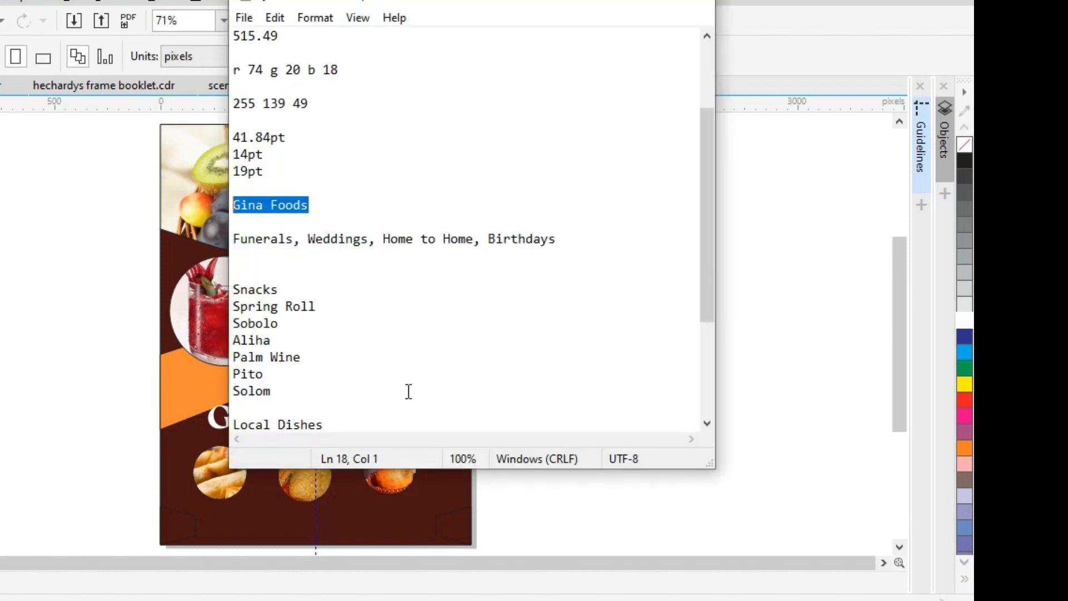
left_click_drag(232, 234, 569, 238)
key("ctrl+c")
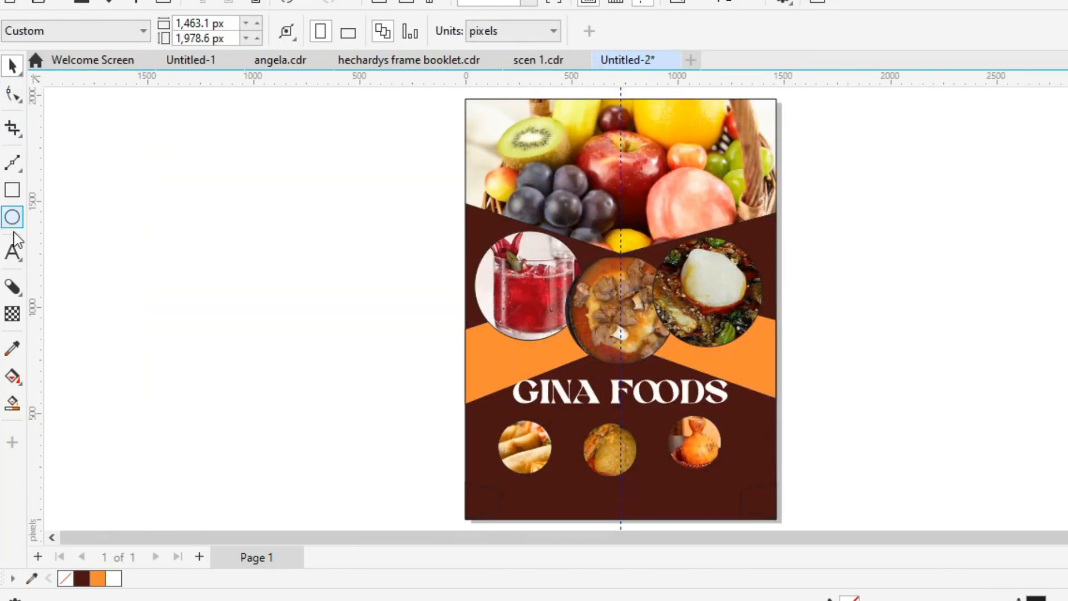
left_click(13, 252)
left_click(415, 426)
key("ctrl+v")
key("ctrl+space")
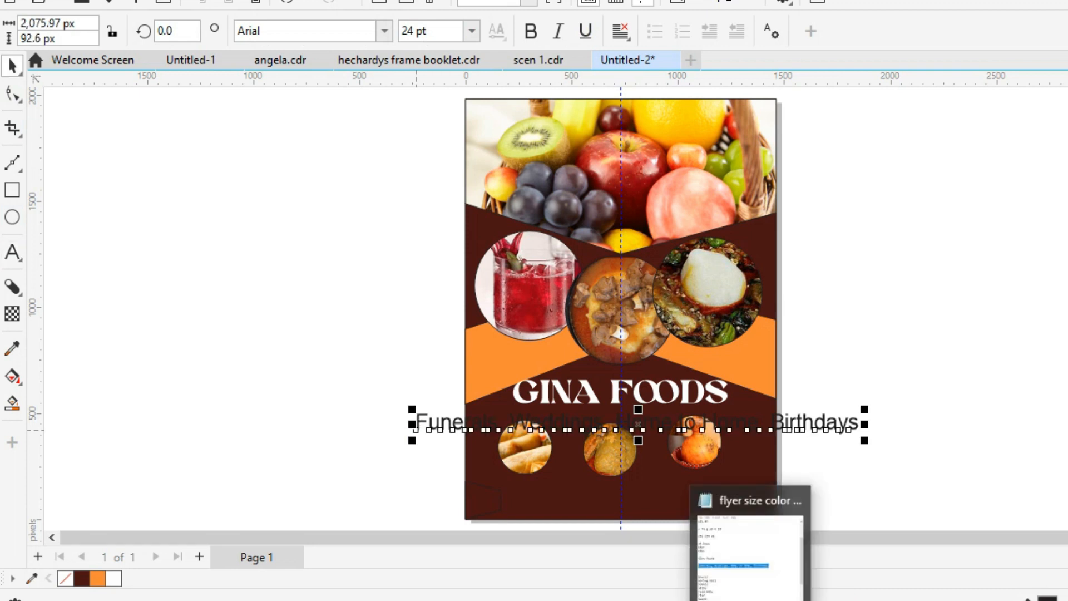
Step: Set the font size of the "Funerals, Weddings, Home to Home, Birthdays" line to 14 pt
double_click(414, 32)
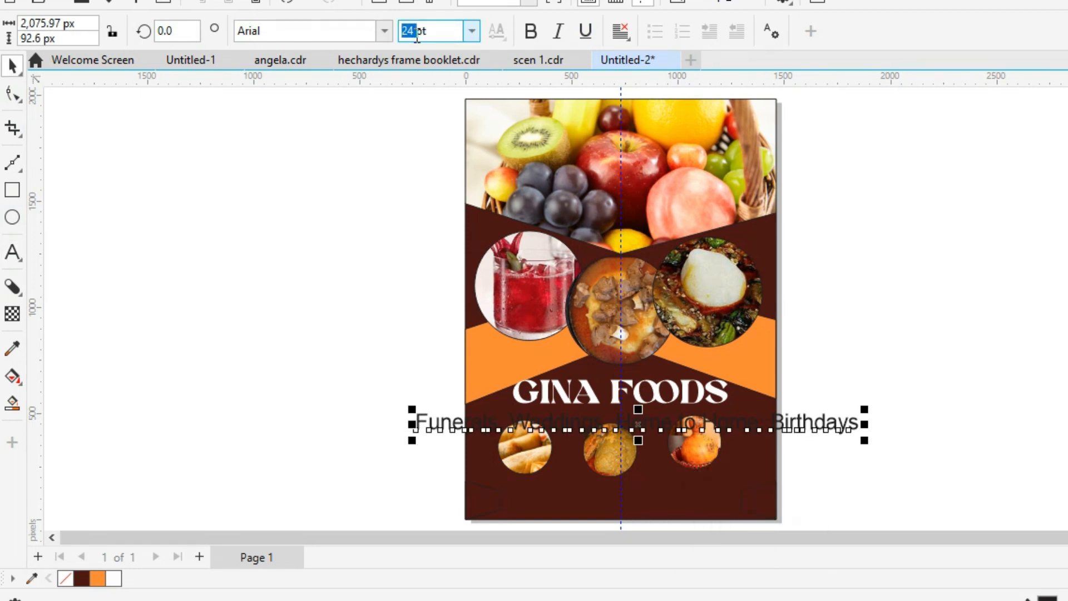
type("14")
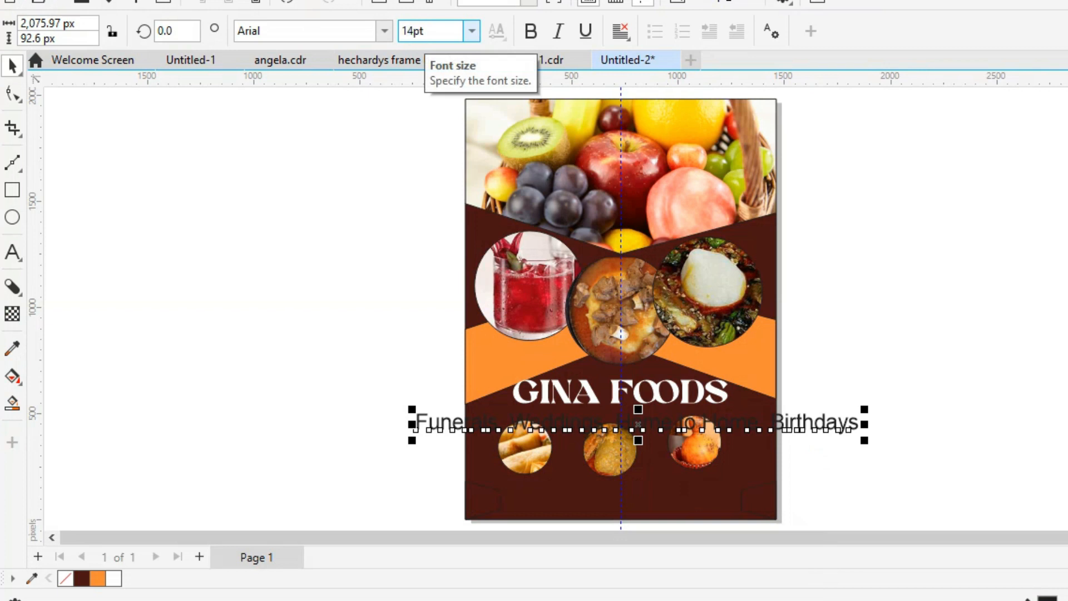
key("Return")
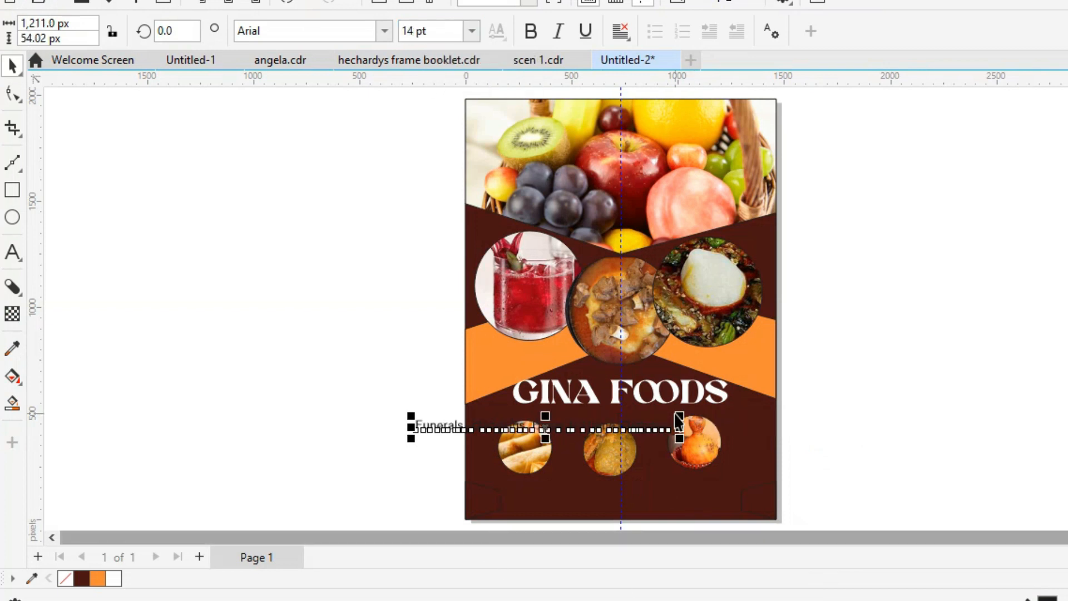
Step: Shift the right small circle slightly down, and place the services line directly under the GINA FOODS heading with a white fill
left_click_drag(717, 457, 716, 470)
left_click_drag(584, 437, 672, 432)
left_click(113, 578)
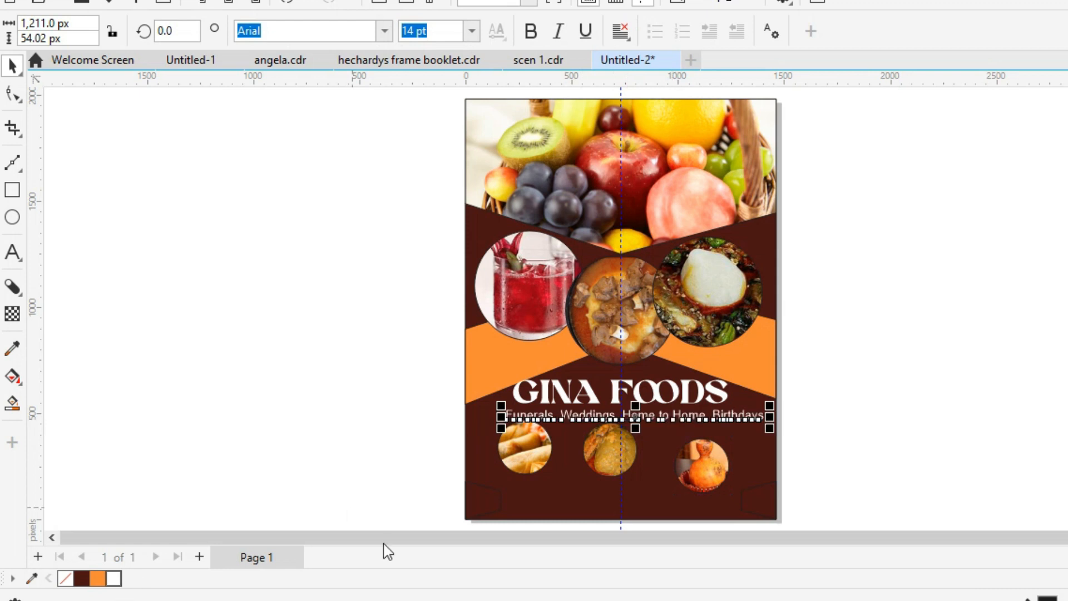
Step: Shift the three small food circles slightly to clear the services line, and place a copy of that line beneath them near the page's lower edge
left_click(512, 470)
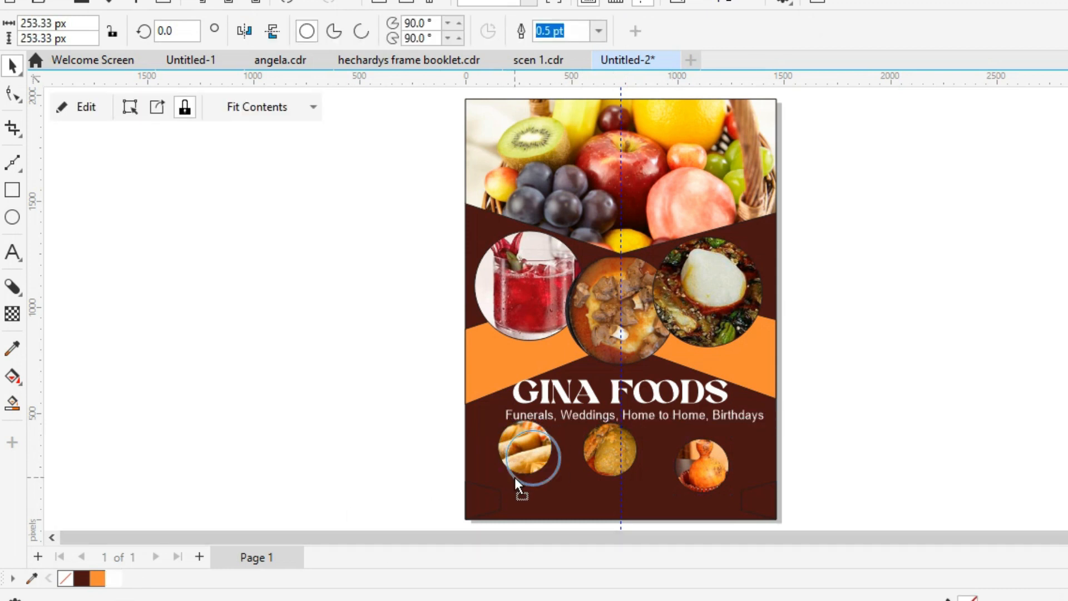
left_click_drag(514, 476, 523, 485)
left_click_drag(609, 451, 616, 459)
left_click_drag(702, 465, 703, 466)
left_click(592, 427)
left_click_drag(598, 416, 581, 503)
Step: Review the Snacks and Local Dishes lists in the Notepad file against the flyer layout
left_click(690, 599)
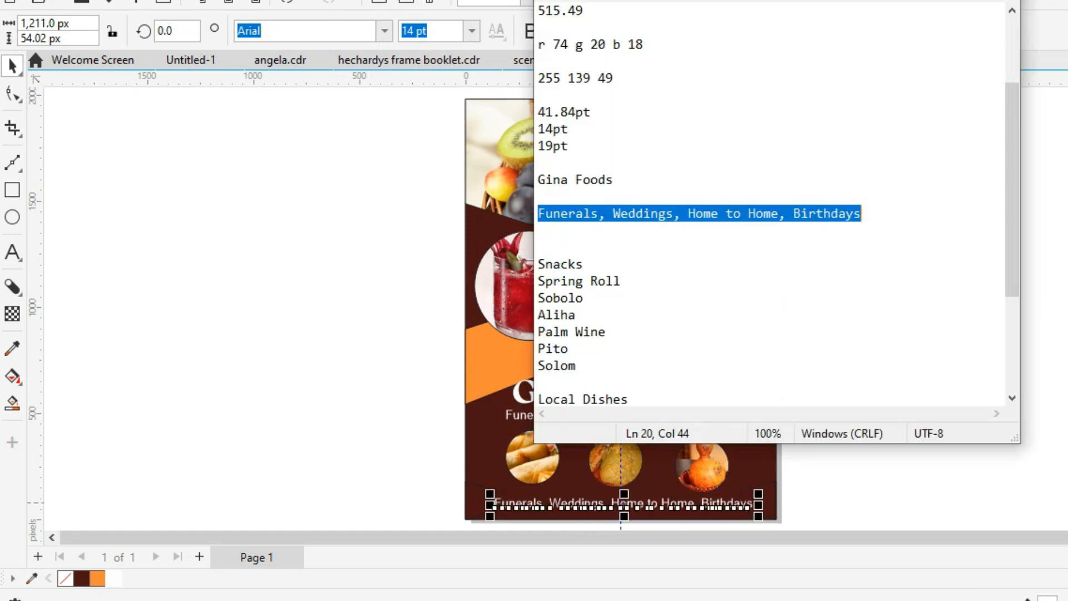
scroll(1010, 376, "down", 4)
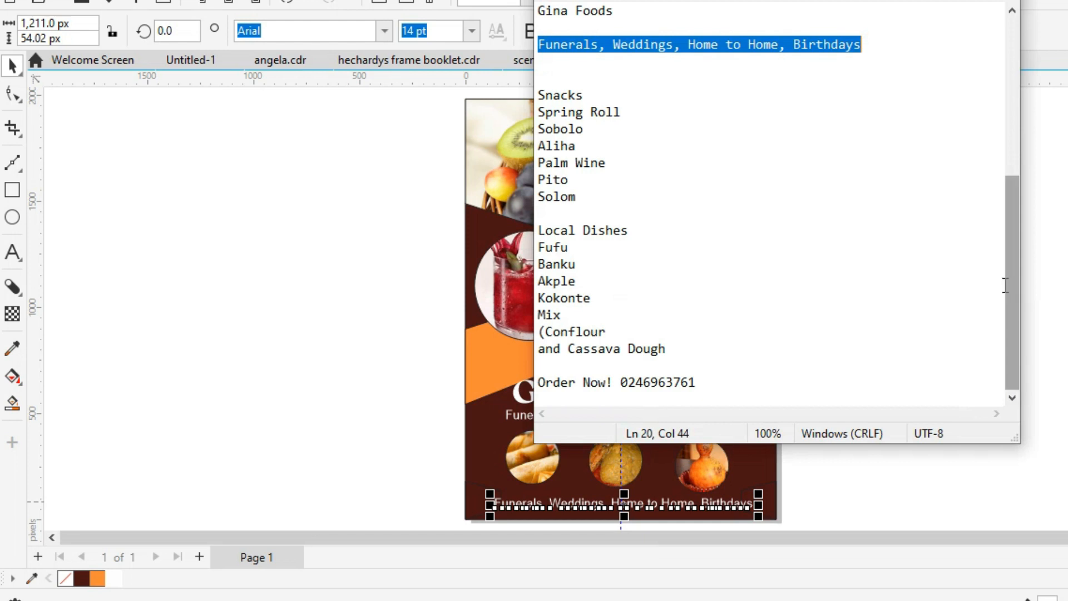
left_click_drag(542, 97, 606, 188)
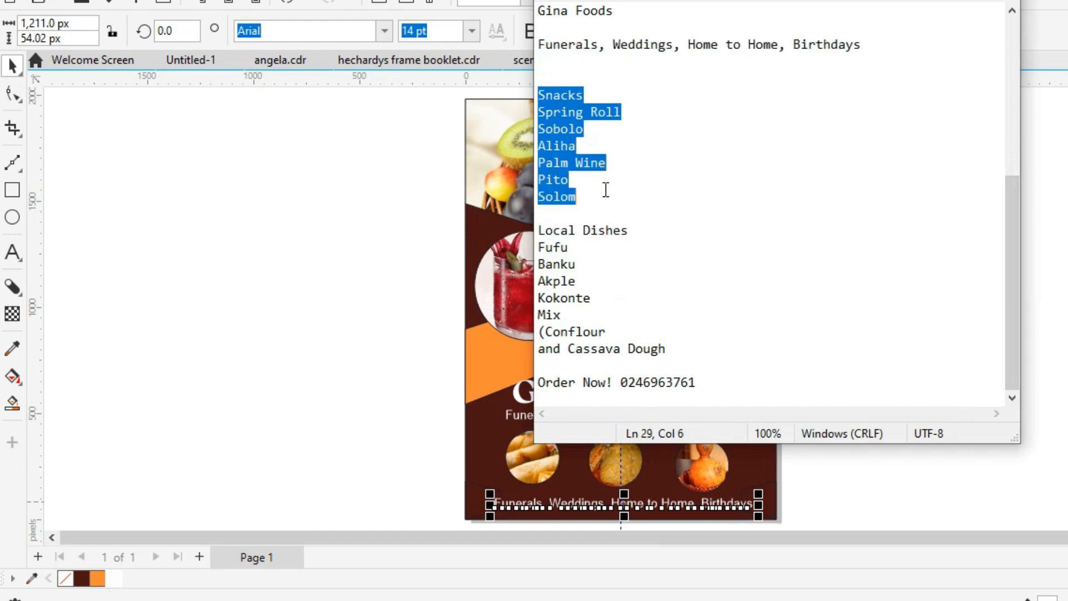
double_click(579, 144)
left_click(557, 126)
left_click(561, 145)
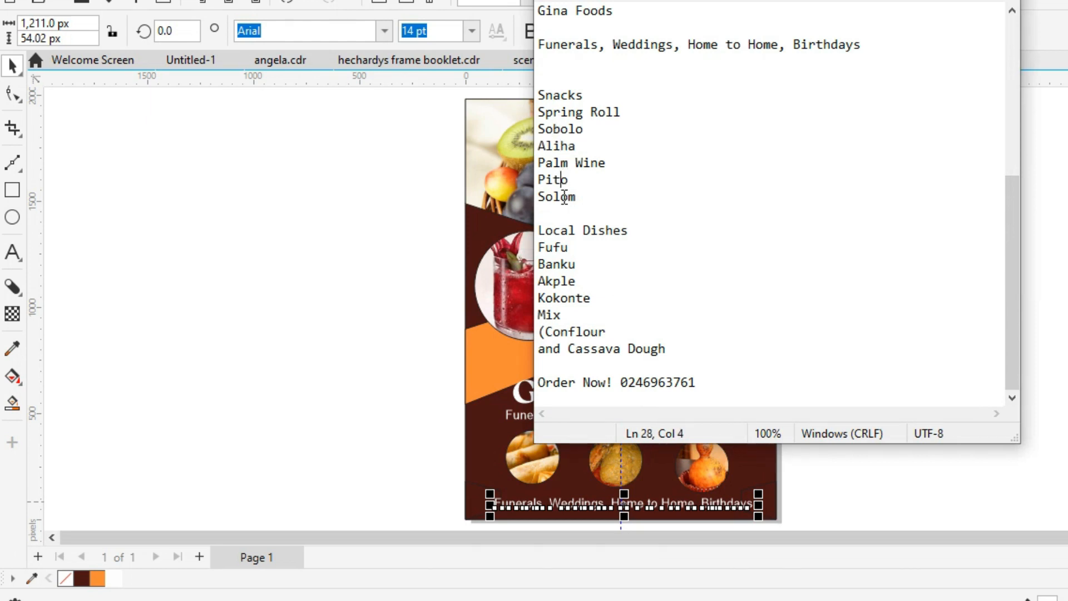
left_click_drag(545, 247, 600, 320)
left_click(599, 320)
left_click(344, 329)
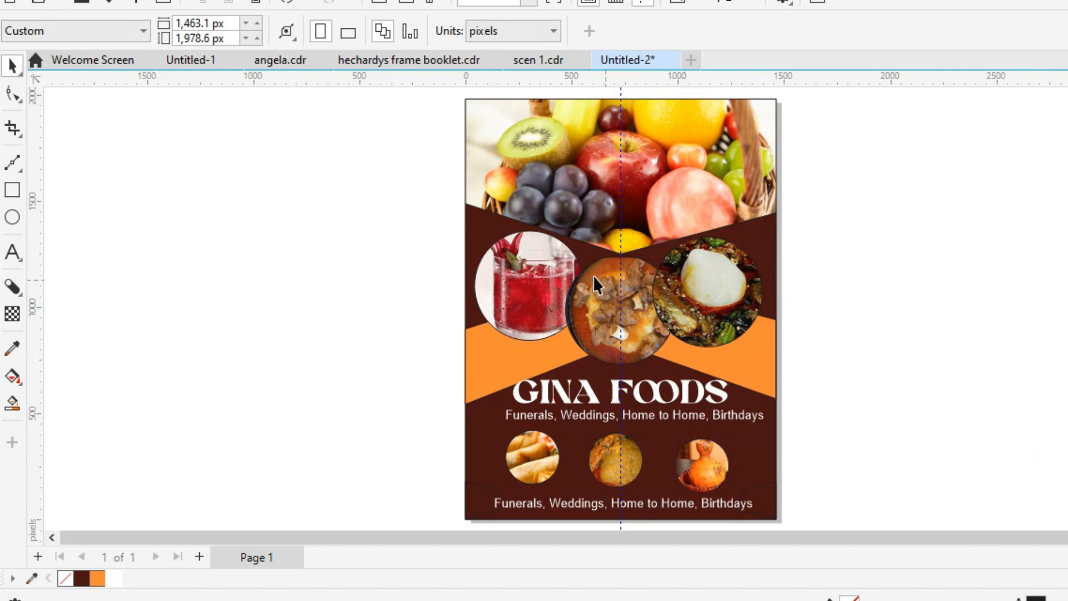
left_click(574, 172)
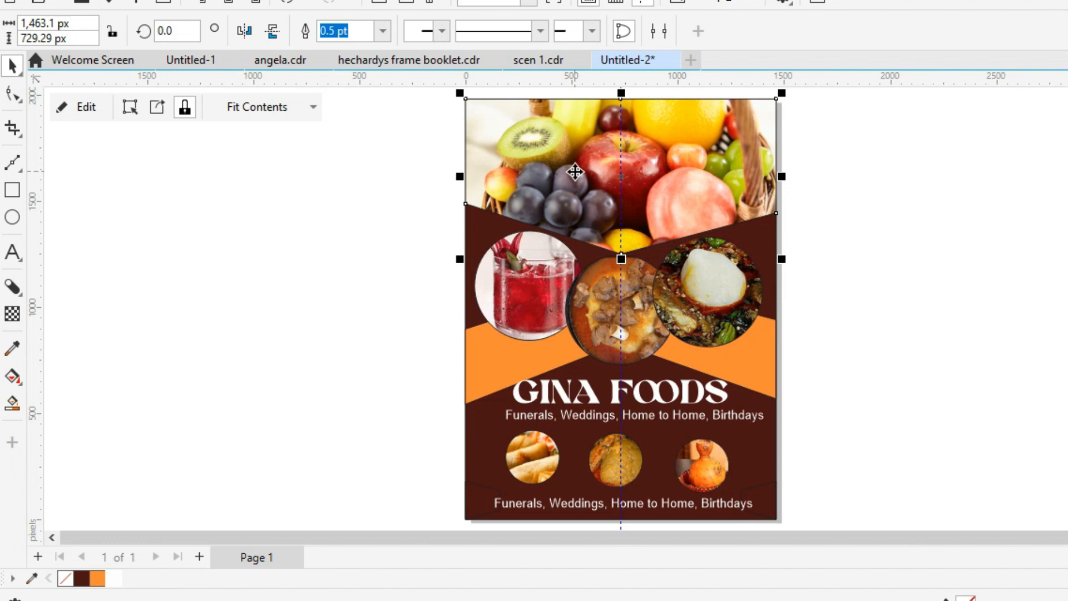
left_click(325, 302)
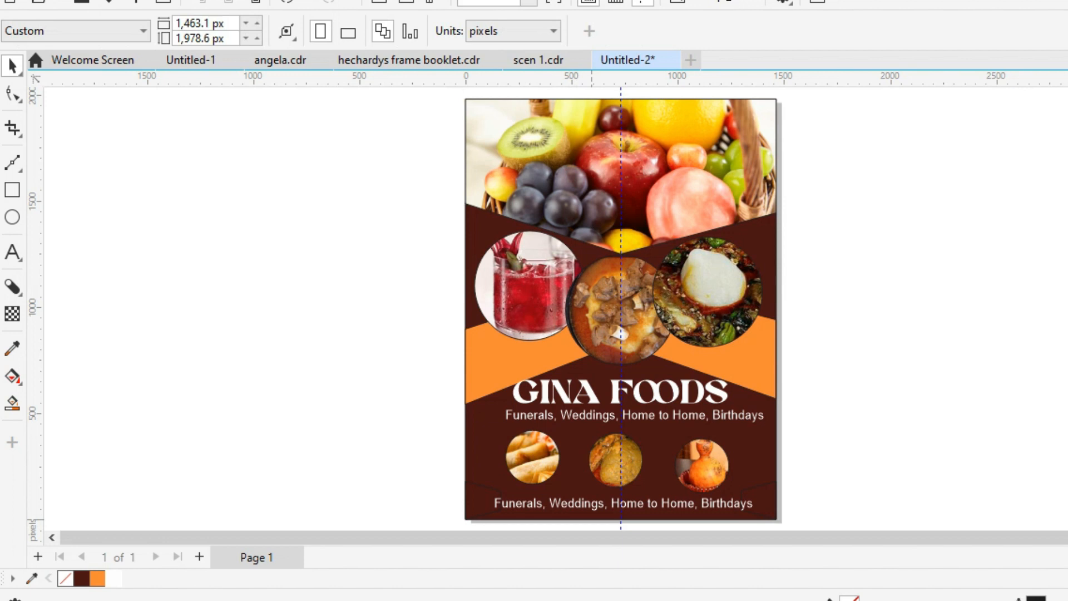
Step: Replace the duplicated services line's text with the "Order Now!" phone line copied from Notepad, and shift it right toward the vertical guideline
key("alt+Tab")
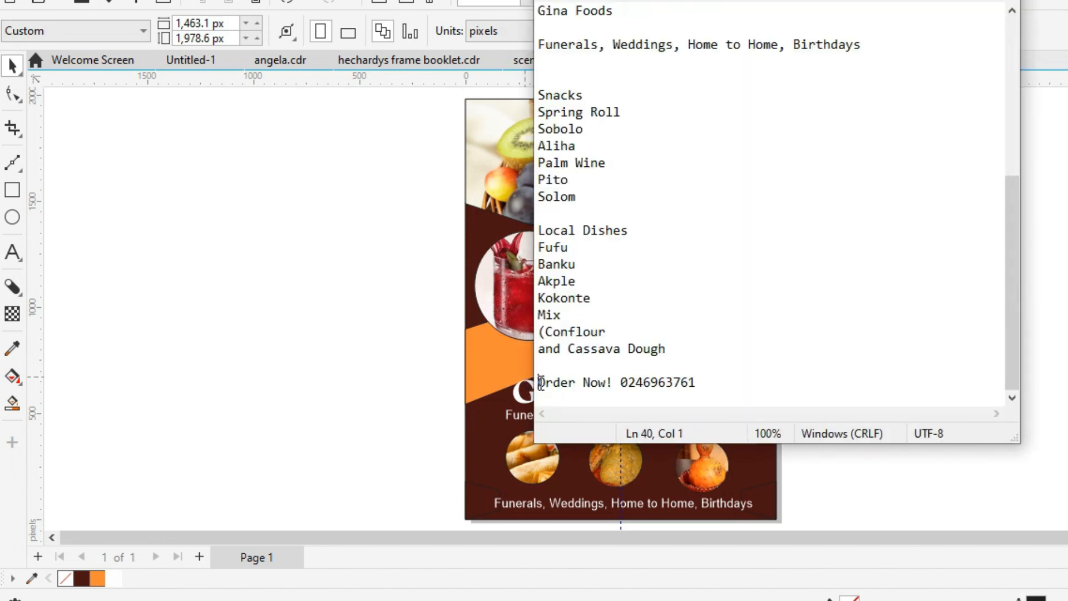
left_click_drag(540, 382, 705, 392)
key("ctrl+c")
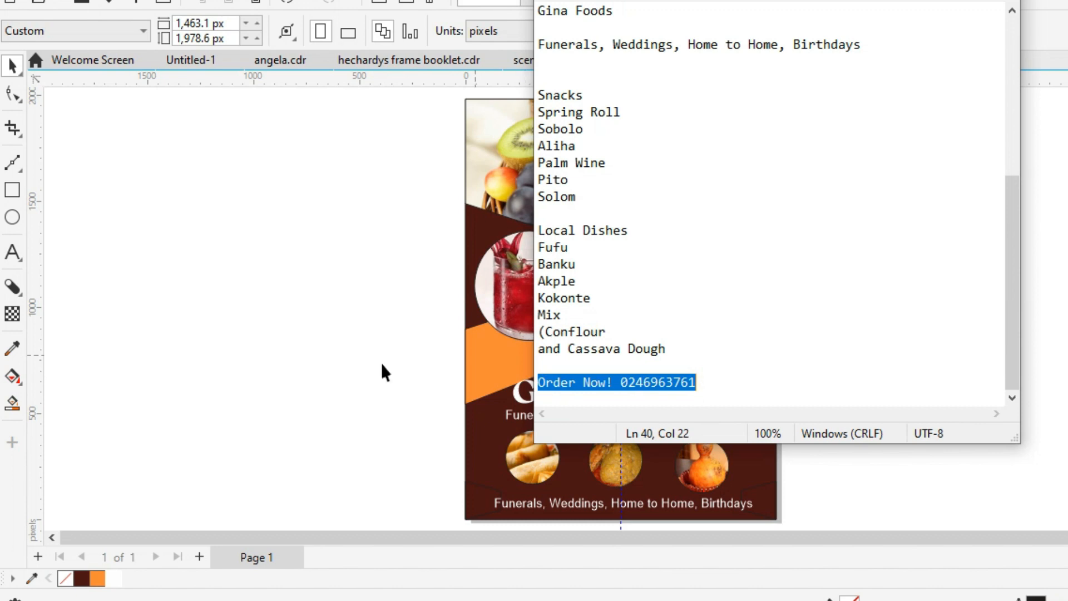
key("alt+Tab")
left_click(576, 502)
double_click(577, 501)
key("ctrl+a")
key("ctrl+v")
key("ctrl+space")
left_click_drag(576, 502, 645, 501)
Step: Set the font of the "Order Now!" phone line to Bodoni Bd BT
left_click_drag(396, 336, 833, 536)
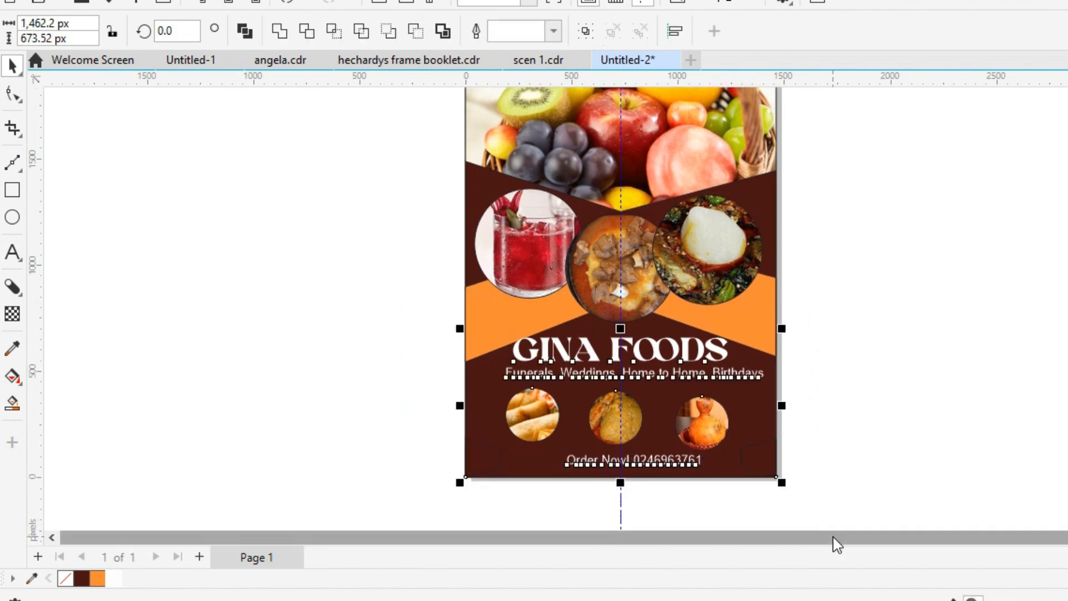
key("shift+F2")
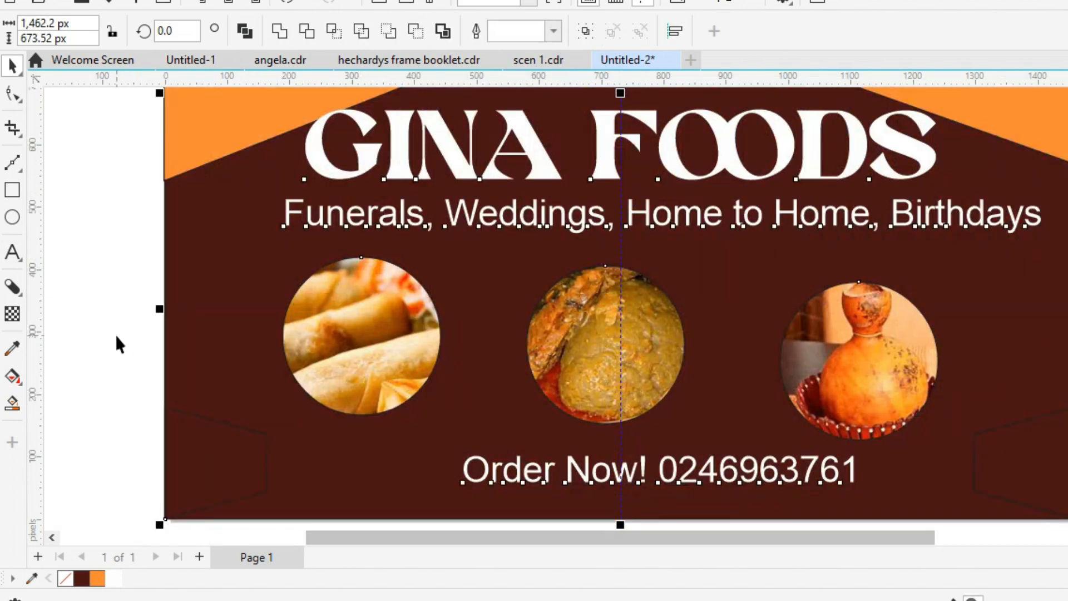
key("Escape")
left_click(518, 481)
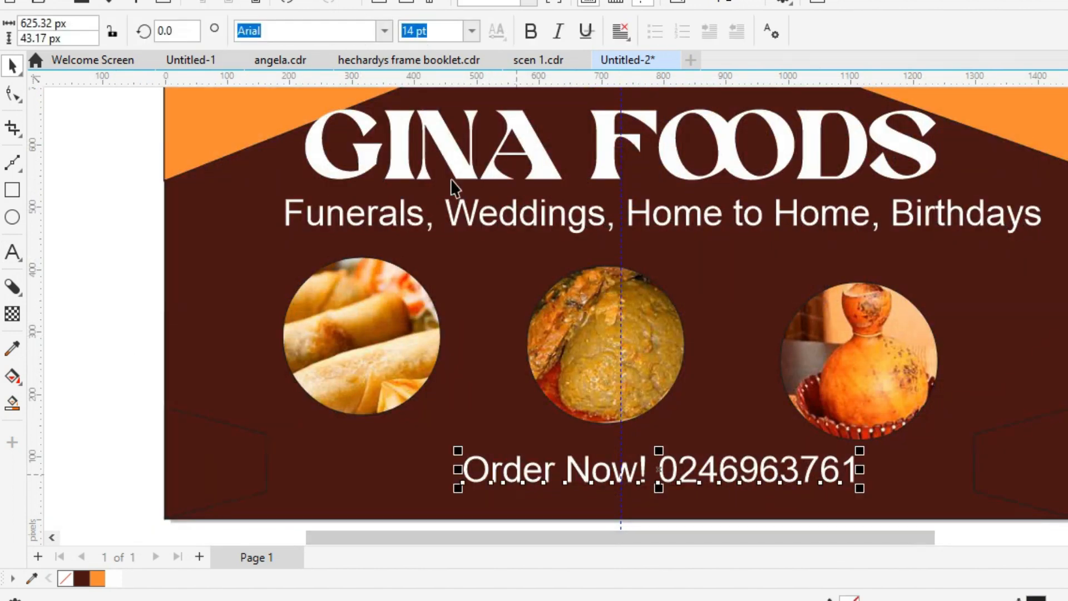
left_click(385, 31)
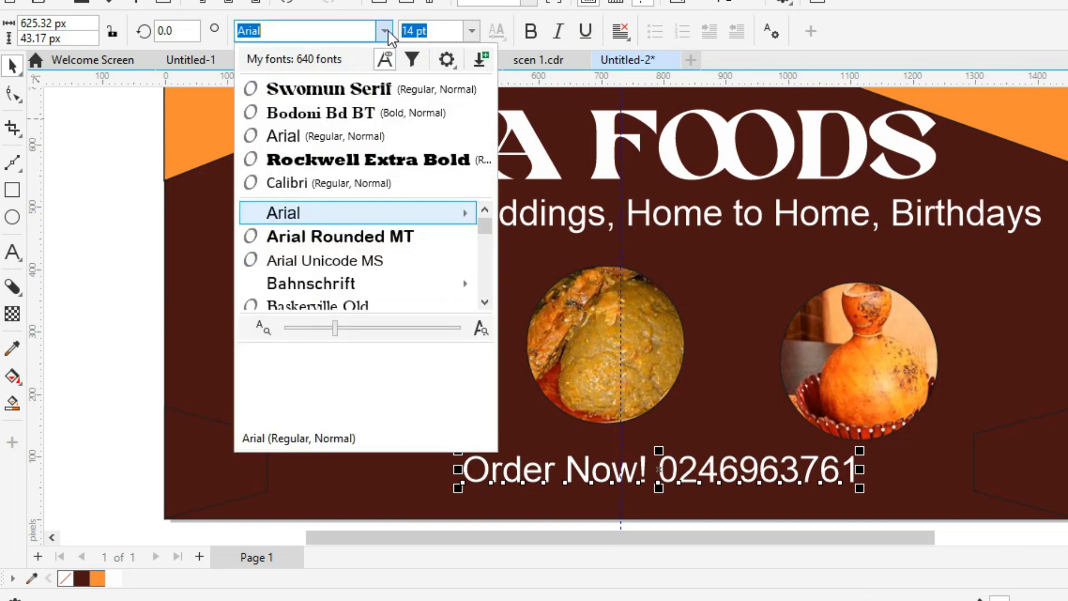
left_click(323, 114)
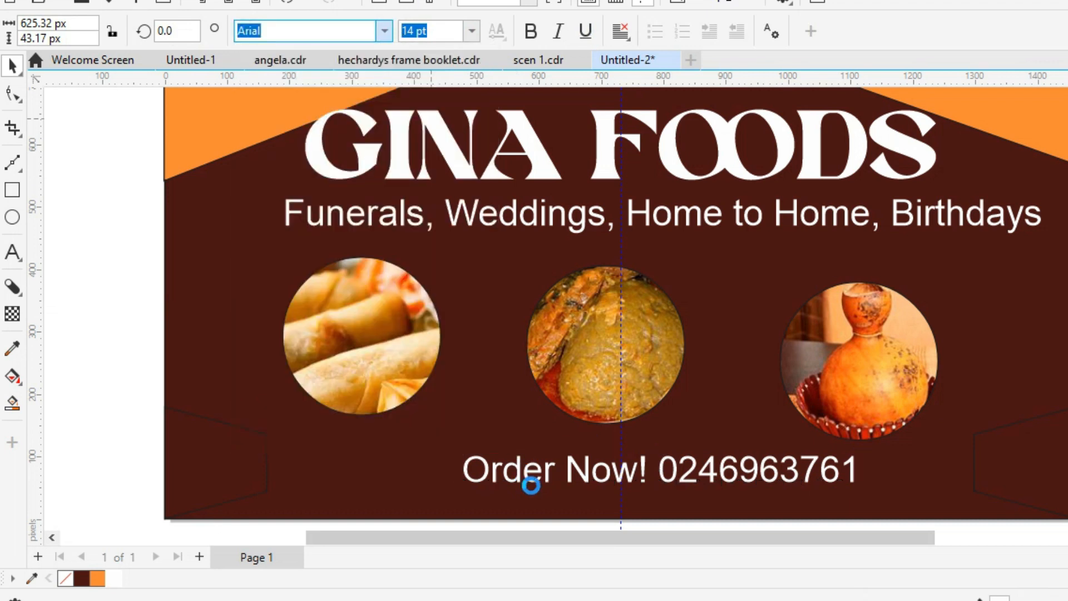
Step: Split the phone number off the "Order Now!" line into its own artistic text object on the right
double_click(672, 473)
left_click_drag(665, 471, 879, 473)
key("ctrl+c")
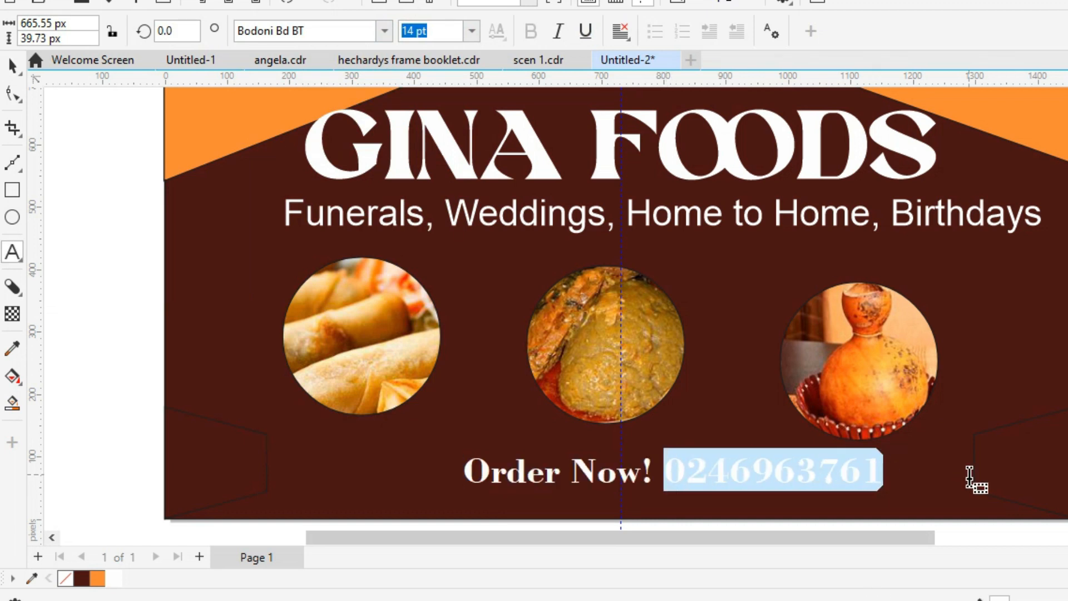
key("Delete")
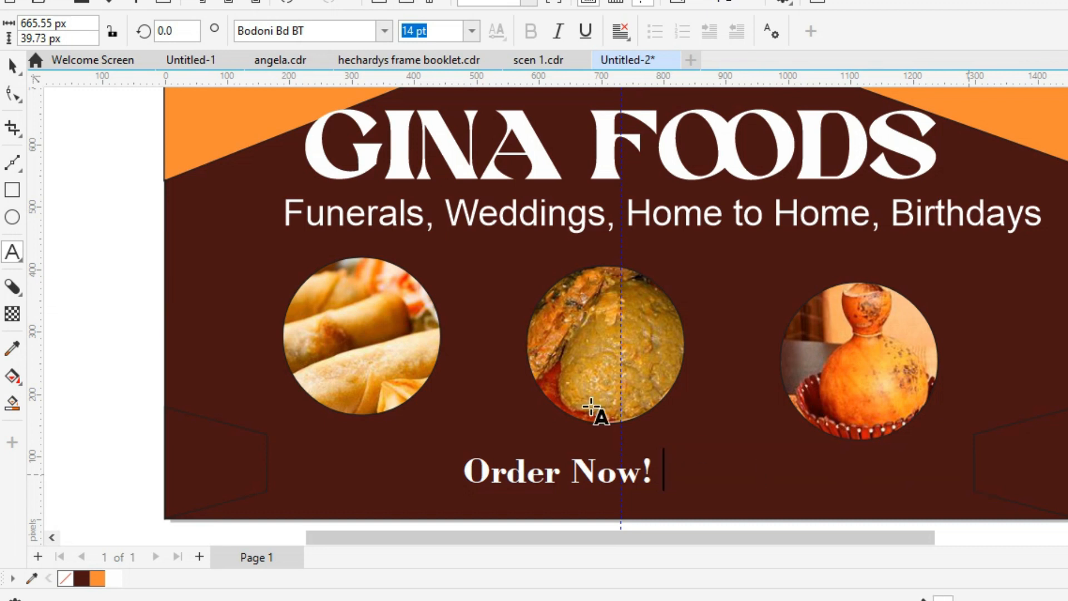
left_click(897, 482)
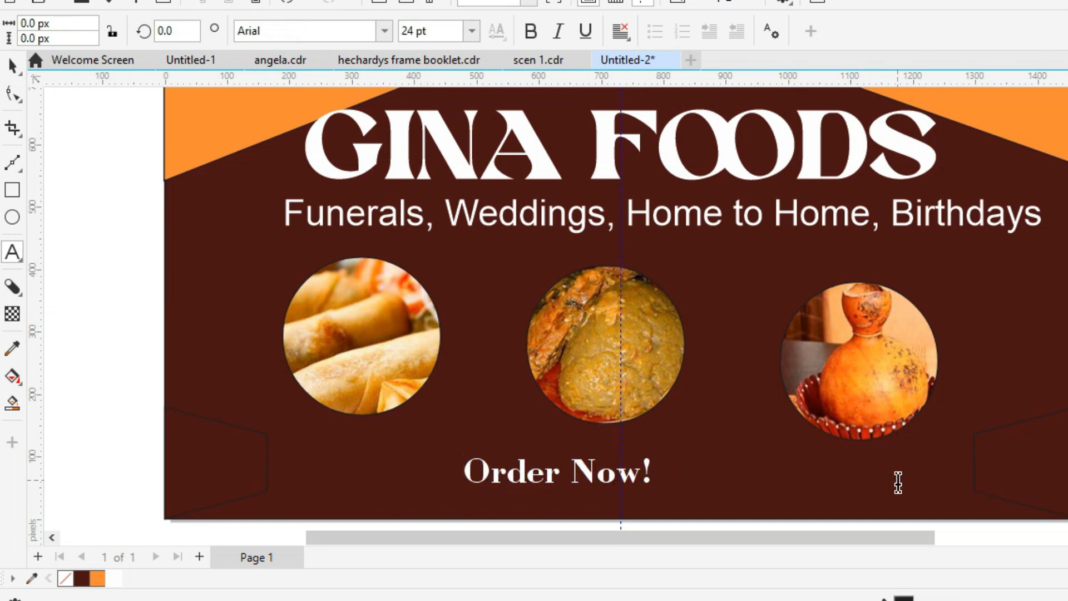
key("ctrl+v")
key("ctrl+space")
Step: Move "Order Now!" to the left and set the phone number level with it, starting at the guideline, leaving a small gap between them
left_click_drag(585, 472, 480, 477)
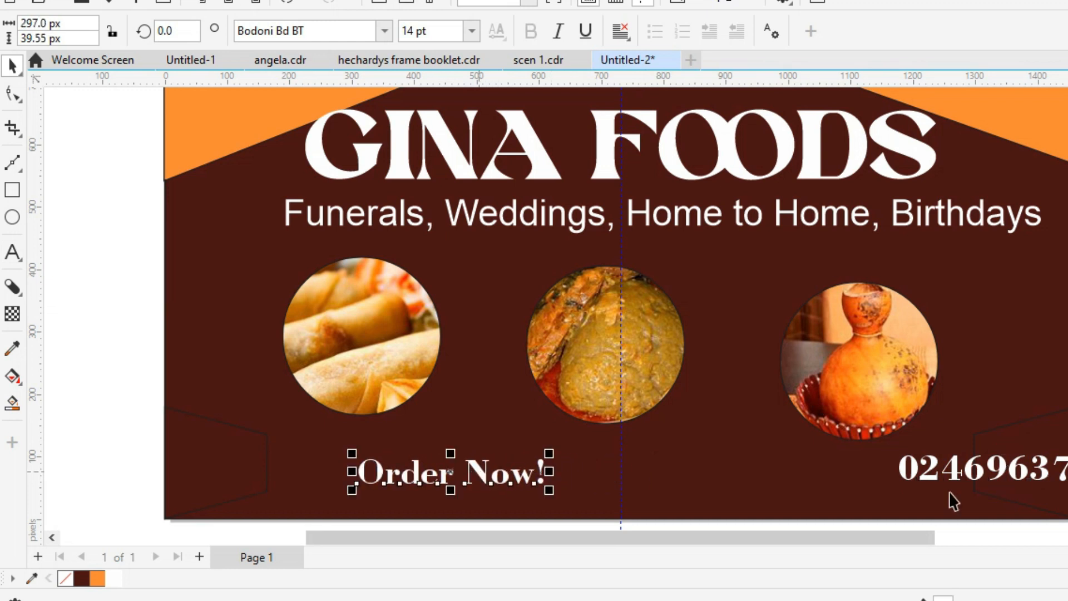
left_click(931, 478)
left_click_drag(933, 475, 654, 479)
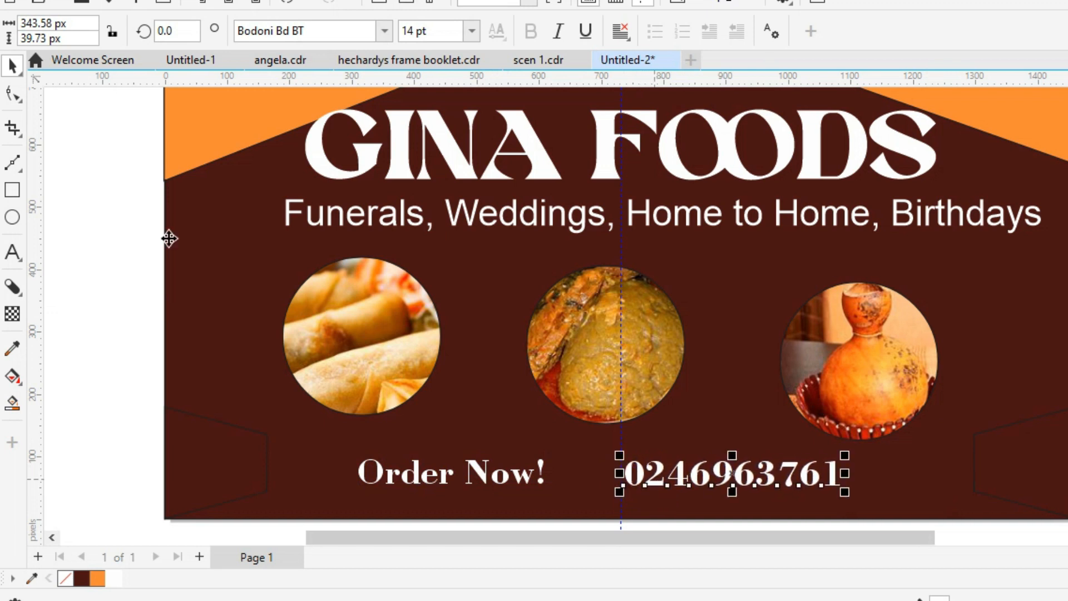
Step: Draw a rectangle about 89 x 66 px between "Order Now!" and the phone number, and reshape it into a right-pointing triangle
left_click(14, 162)
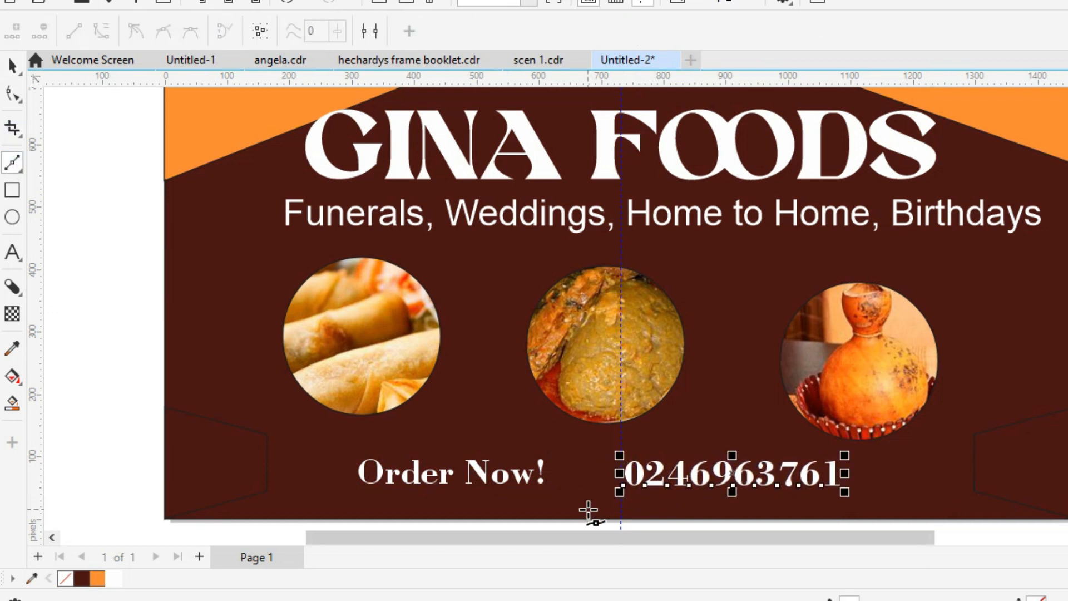
left_click(11, 189)
left_click_drag(559, 456, 614, 494)
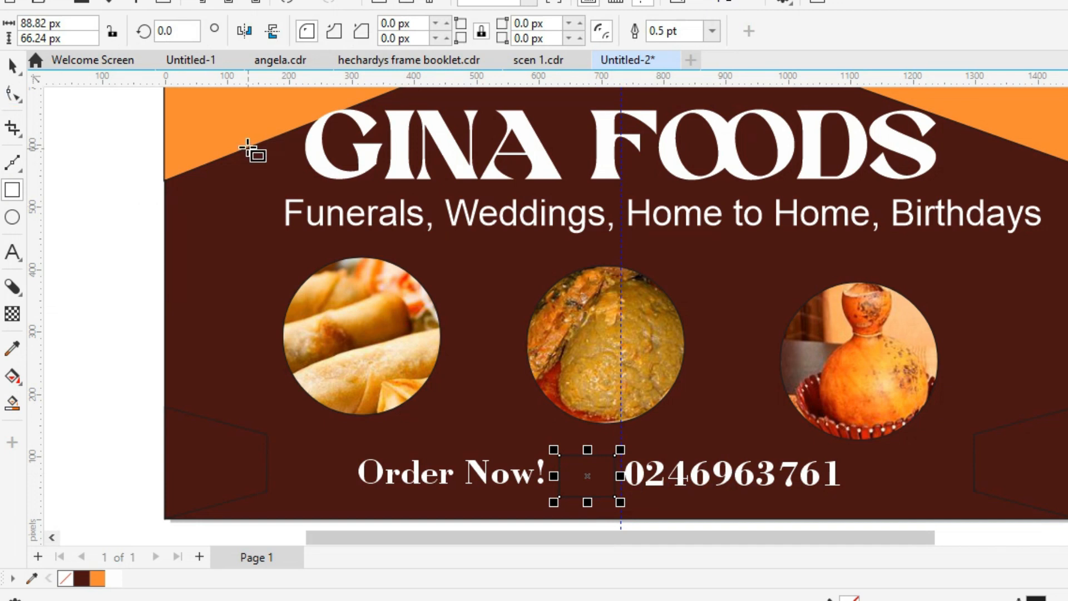
left_click(12, 94)
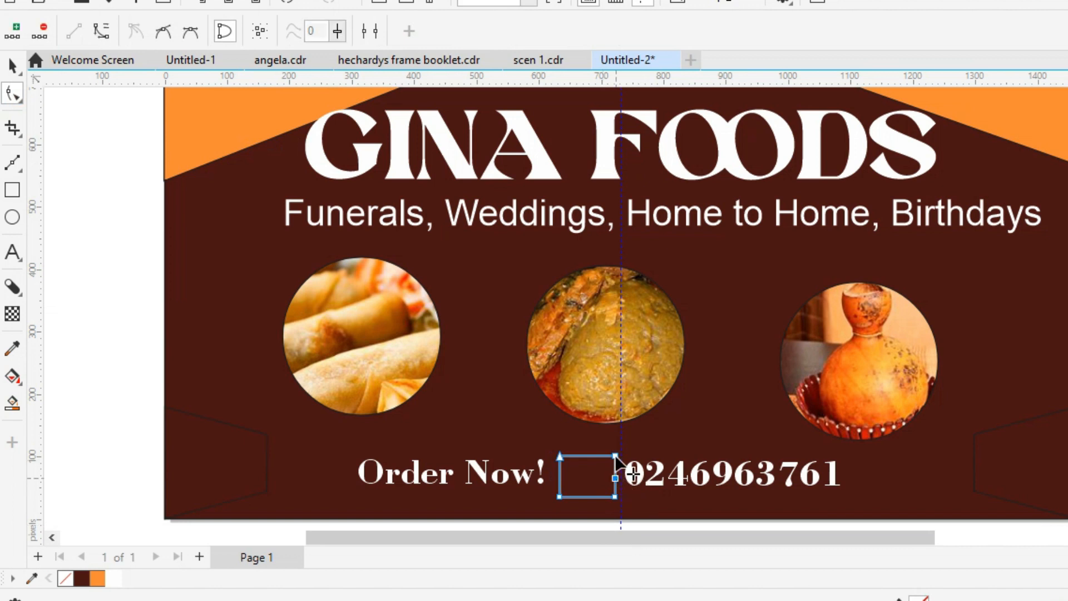
left_click_drag(615, 455, 615, 477)
left_click(615, 496)
key("Delete")
key("space")
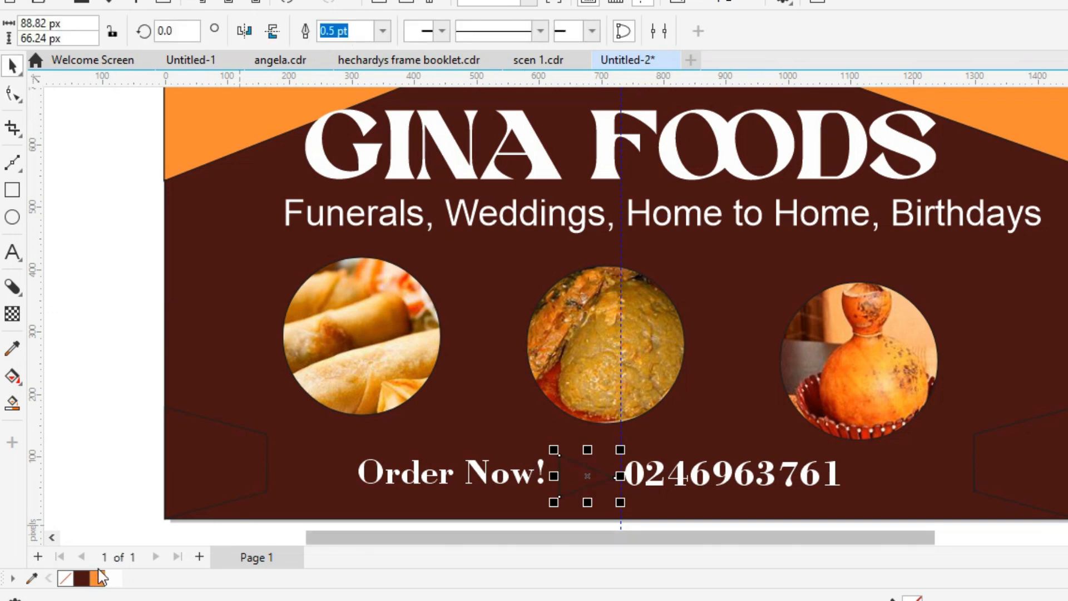
Step: Fill the triangle beside "Order Now!" with the document's orange color and deselect it
left_click(97, 579)
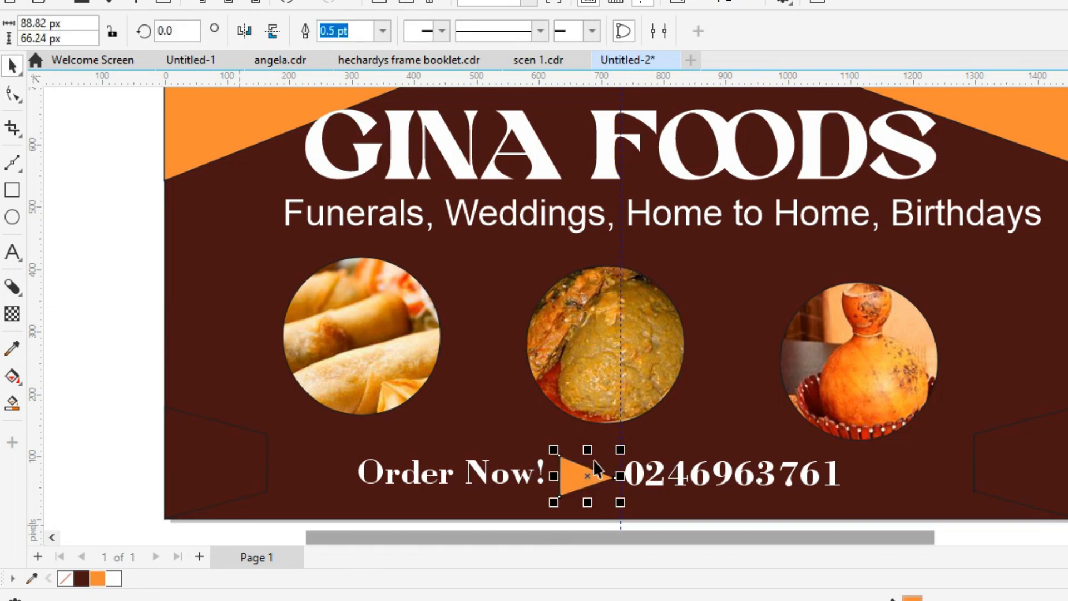
left_click_drag(582, 482, 583, 478)
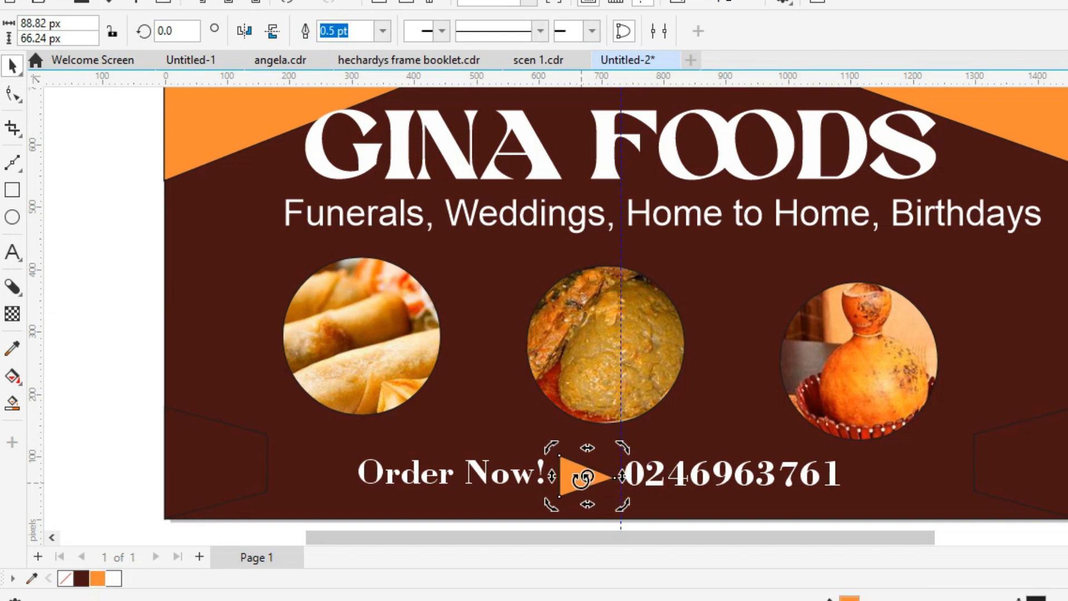
left_click(80, 392)
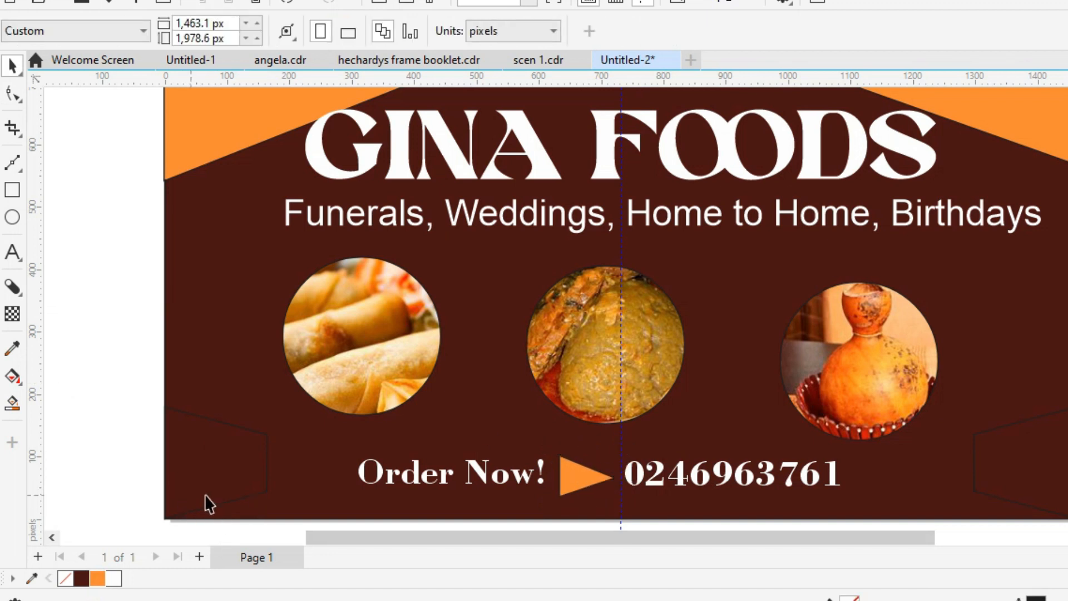
Step: Fill the left and right trapezoid shapes in the flyer's lower corners with orange
left_click(205, 494)
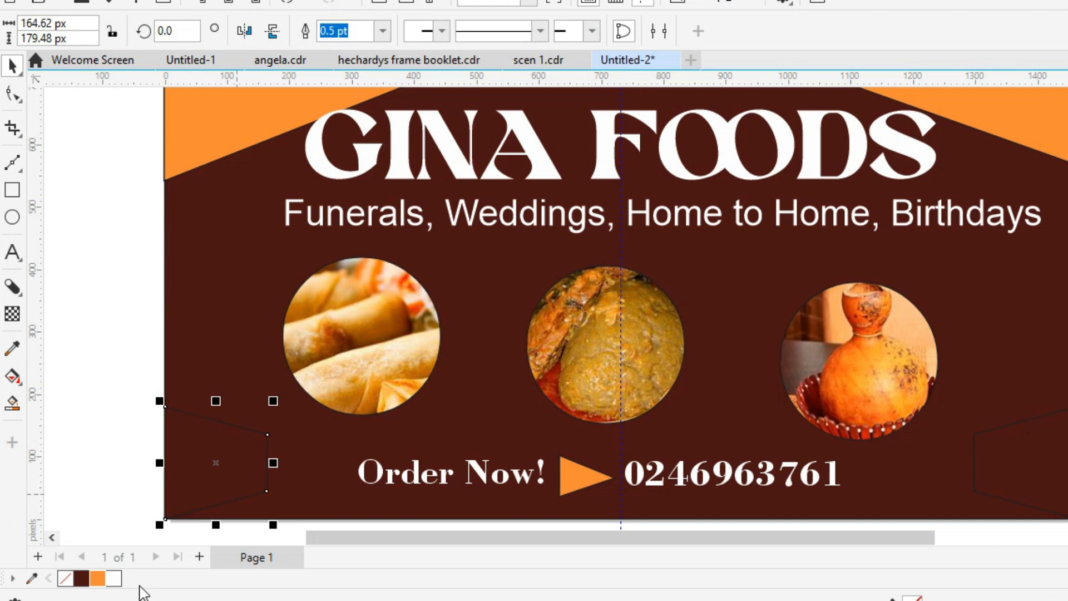
left_click(97, 578)
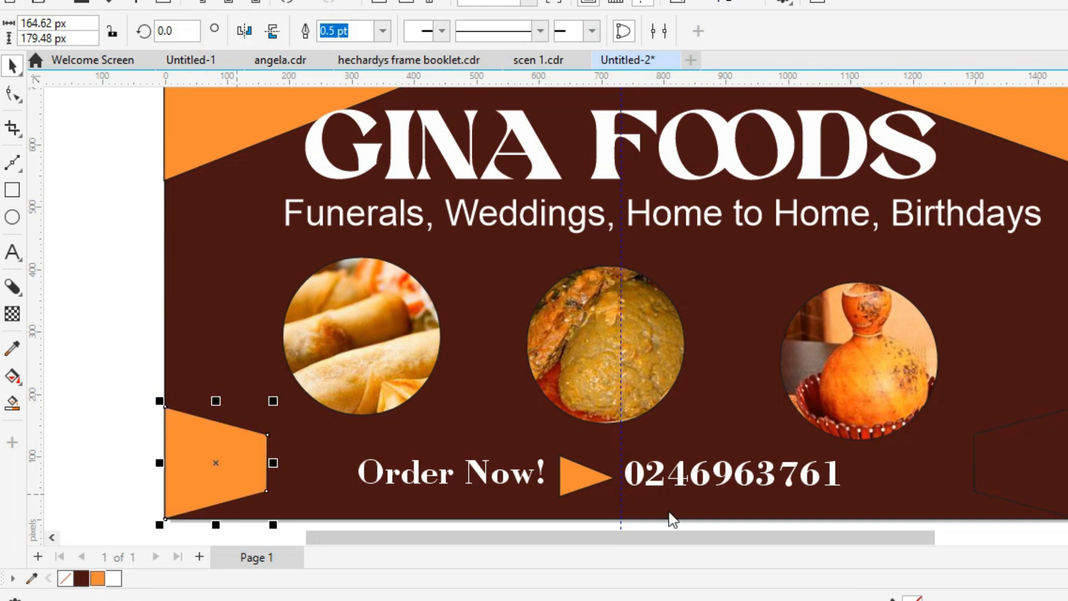
left_click(982, 475)
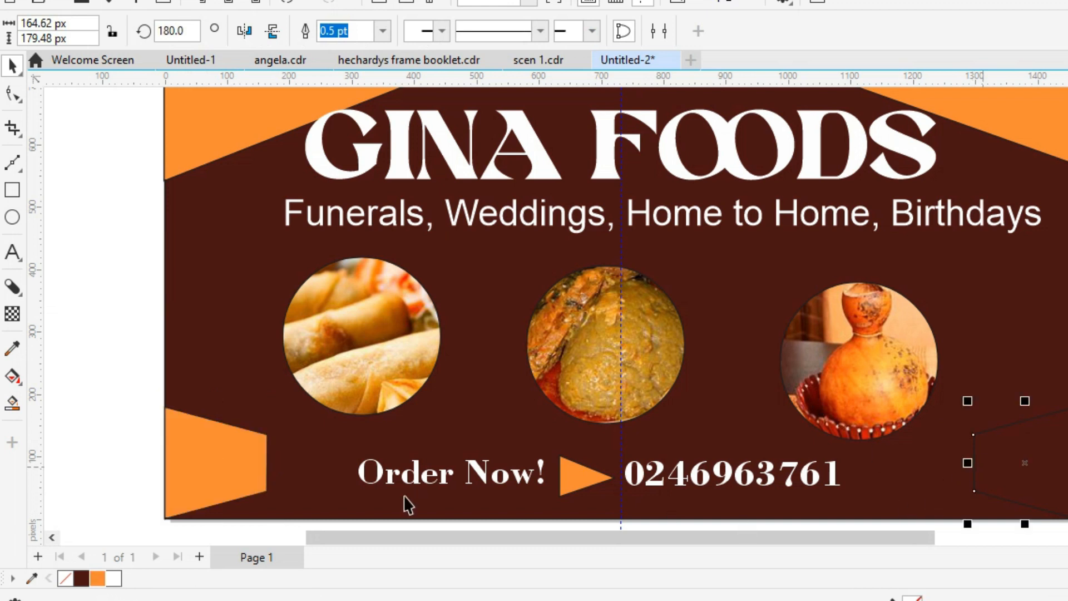
left_click(97, 579)
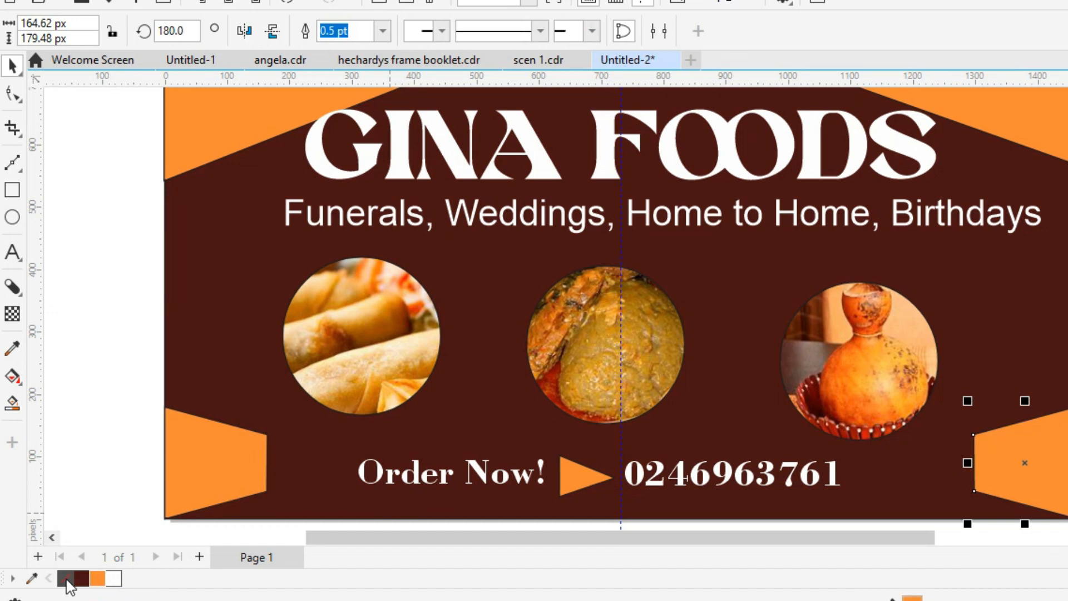
Step: Remove the outlines from the right and left orange trapezoids in the flyer's lower corners
right_click(66, 579)
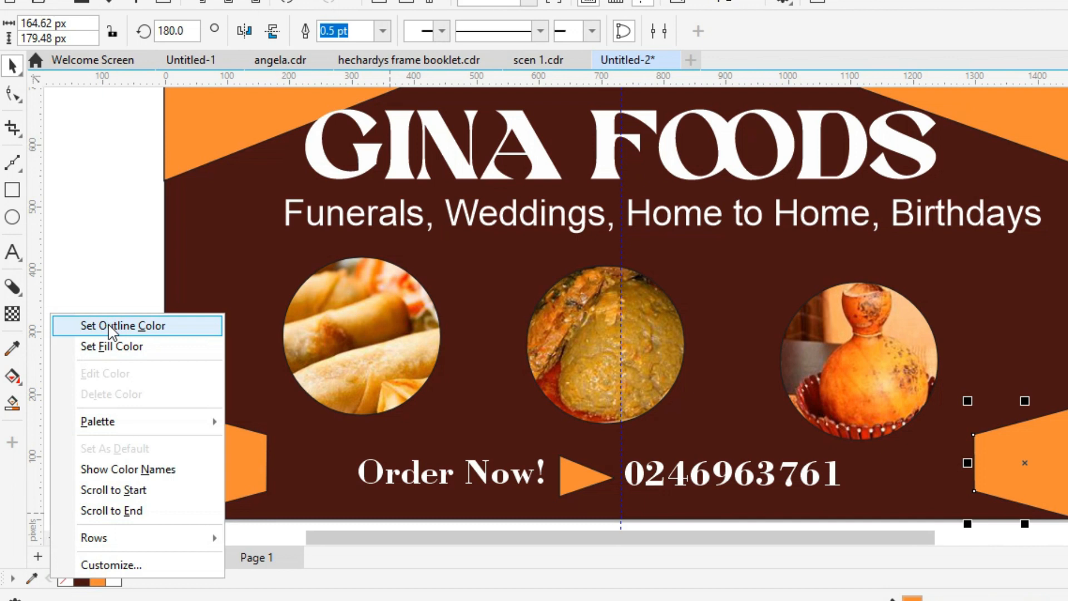
left_click(111, 325)
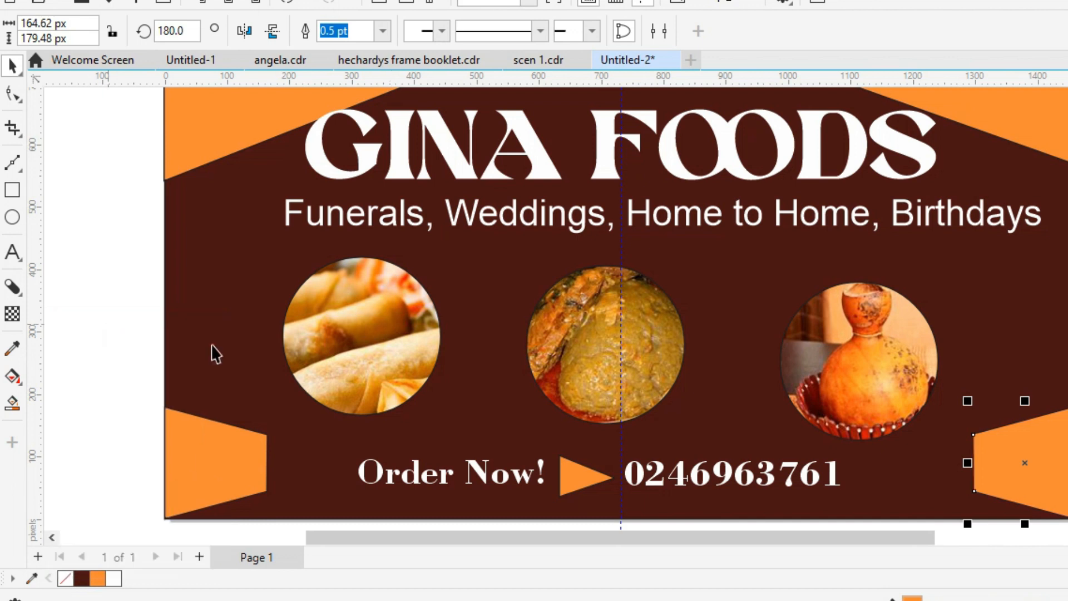
left_click(240, 462)
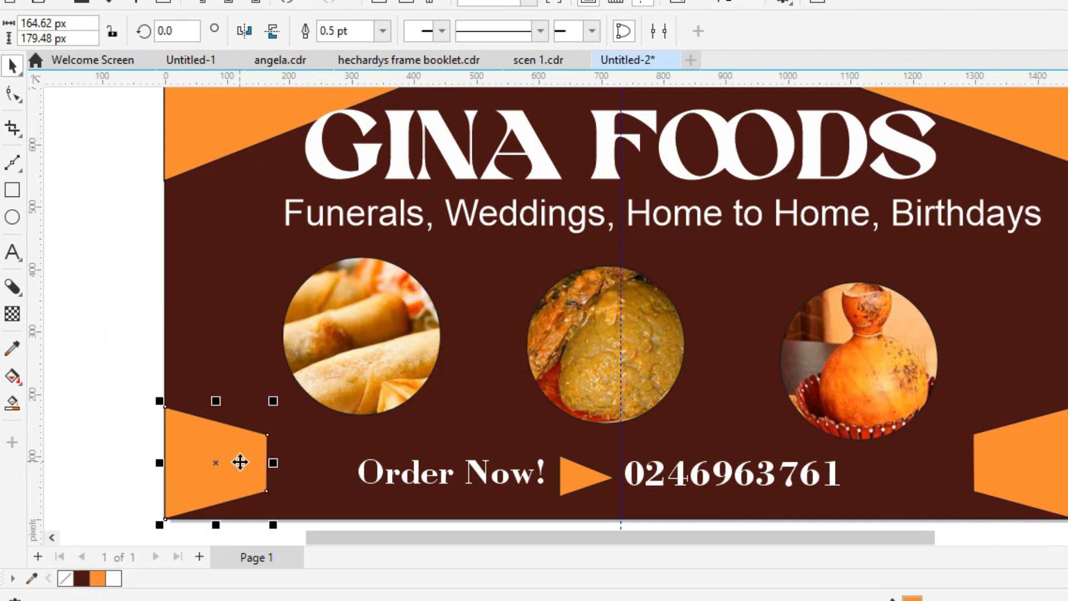
right_click(69, 576)
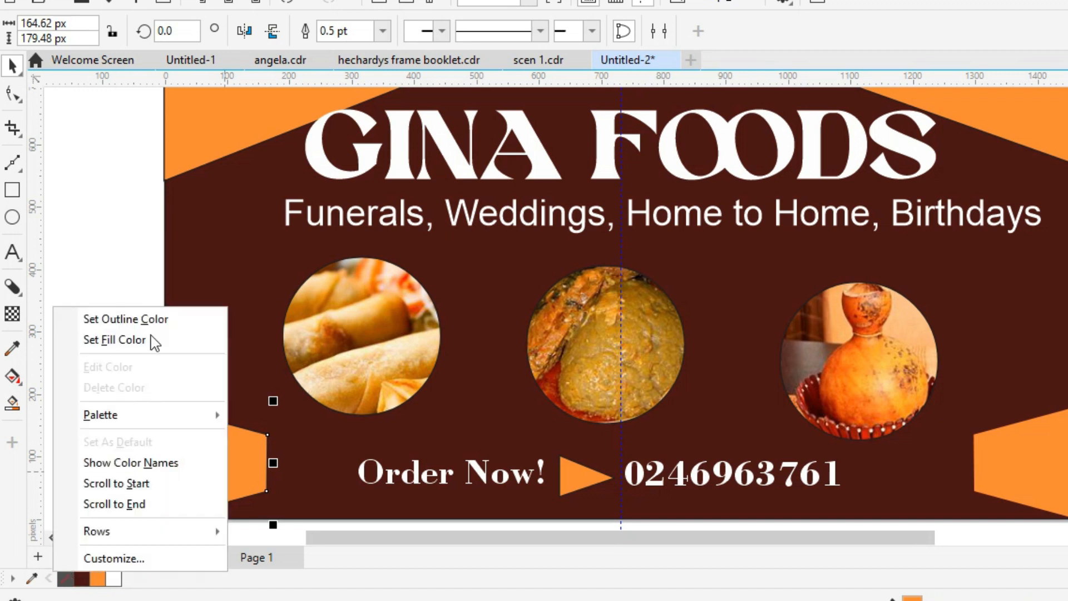
left_click(136, 319)
Step: Check the whole flyer, previewing it full screen and returning to the page with nothing selected
key("F4")
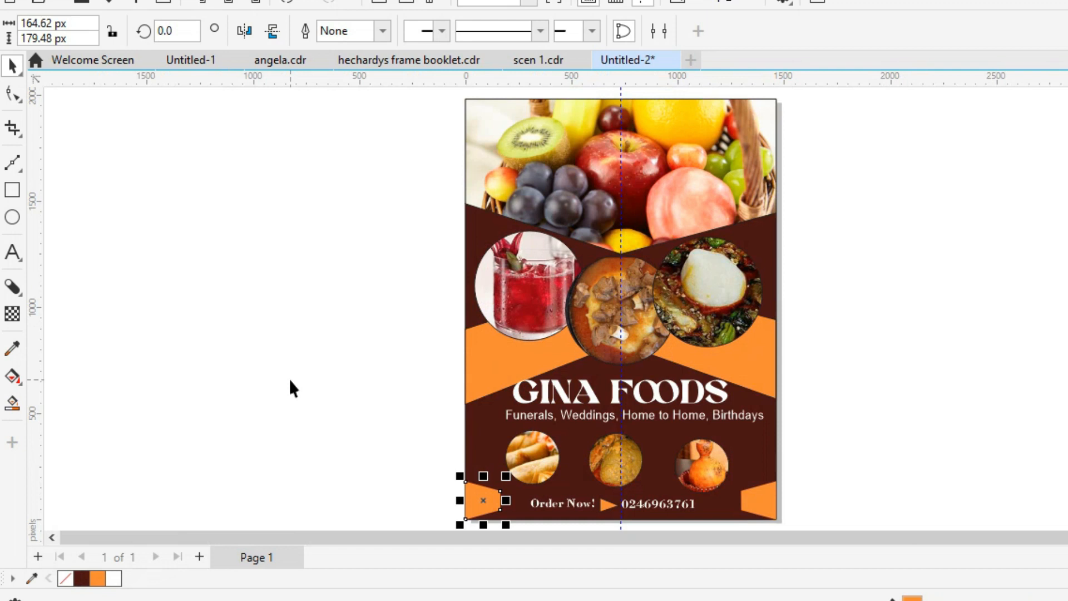
key("Escape")
key("F9")
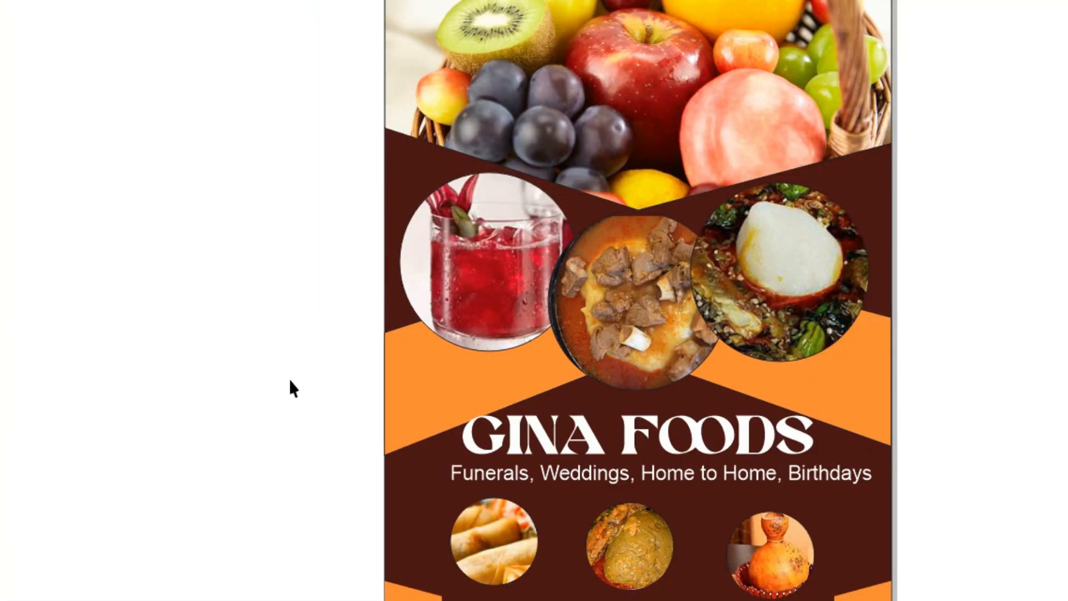
key("Escape")
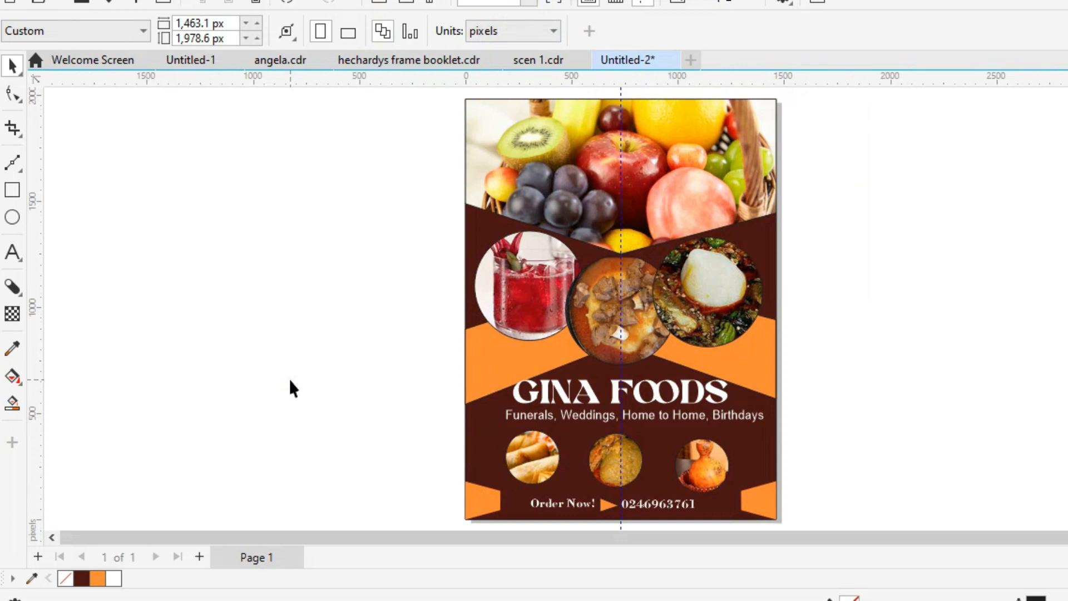
left_click(493, 509)
left_click_drag(429, 362, 840, 477)
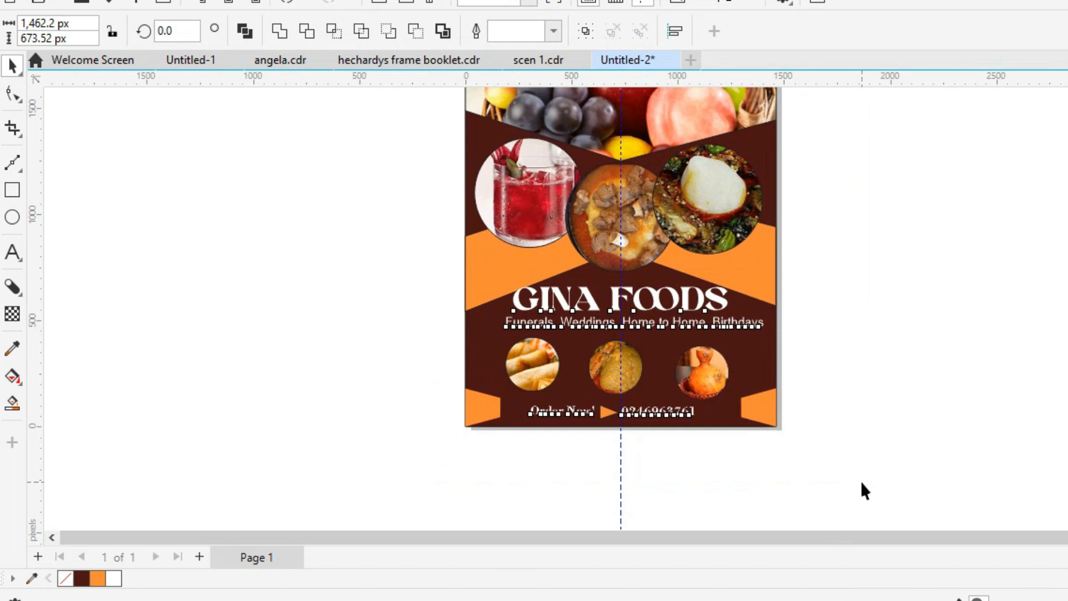
left_click(861, 483)
scroll(695, 259, "up", 1)
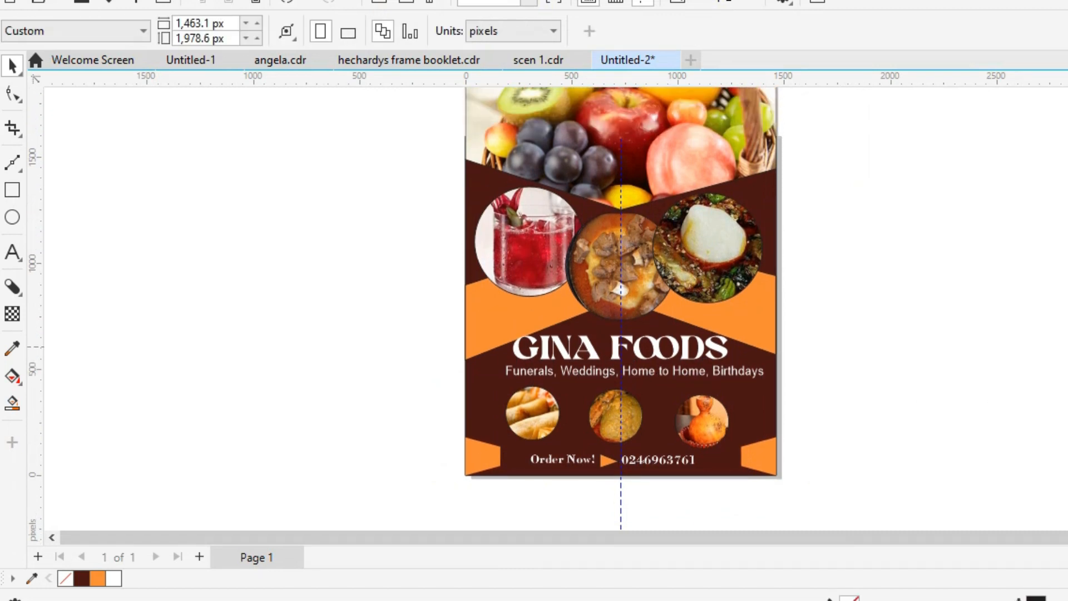
Step: Remove the outline from the large orange chevron behind the food photos, keeping its orange fill
left_click(759, 314)
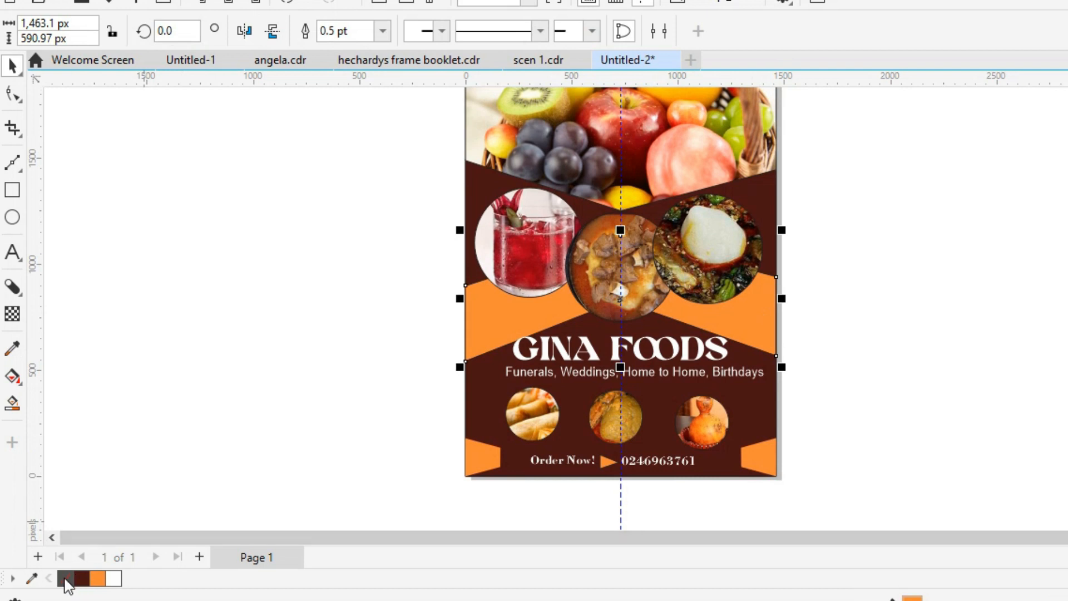
right_click(113, 584)
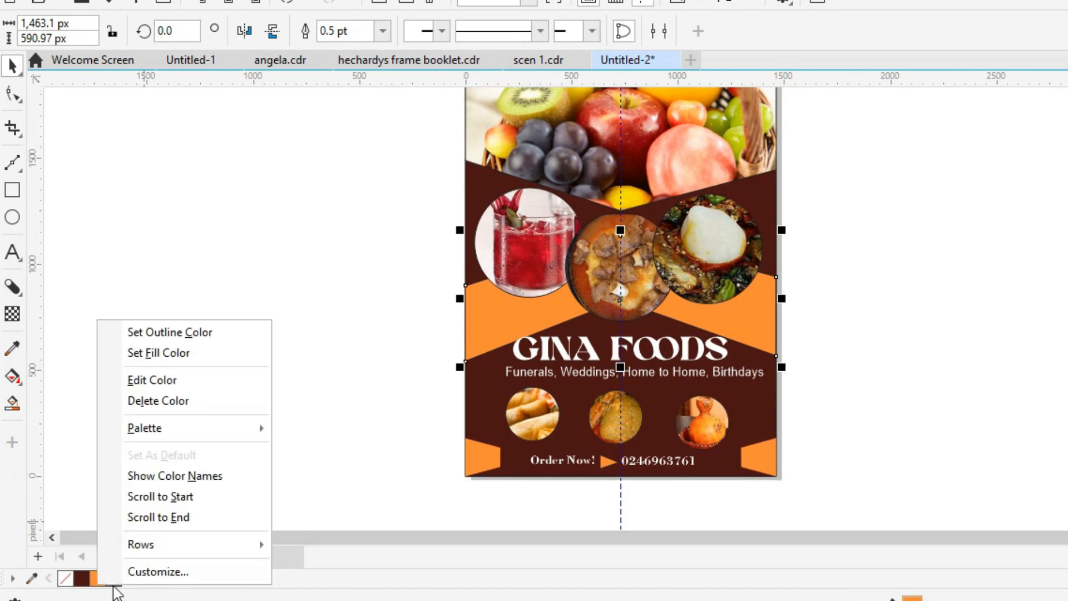
left_click(66, 580)
left_click(66, 580)
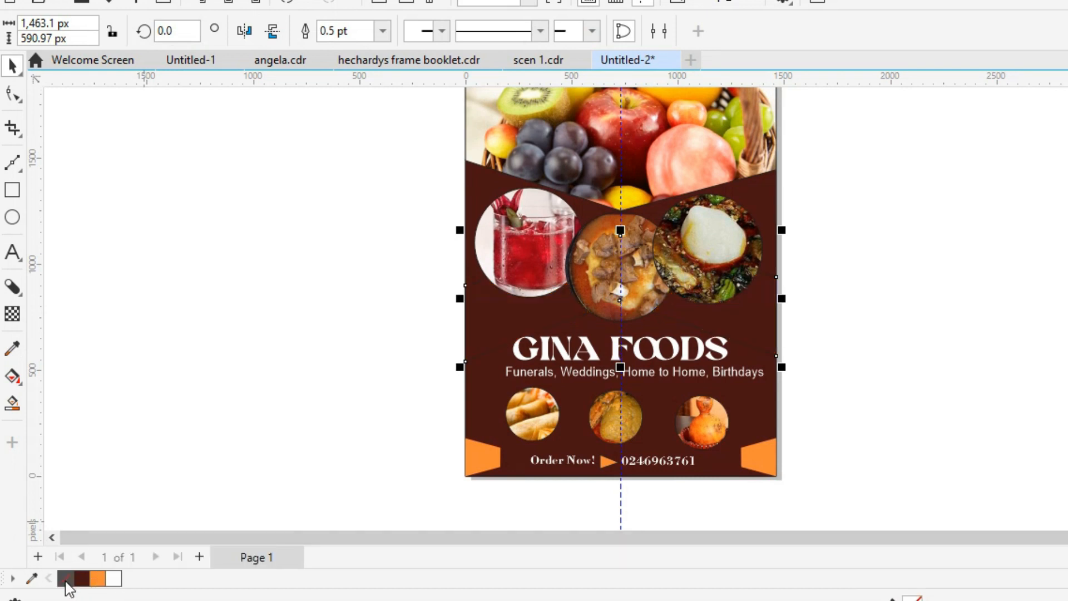
key("ctrl+z")
right_click(66, 580)
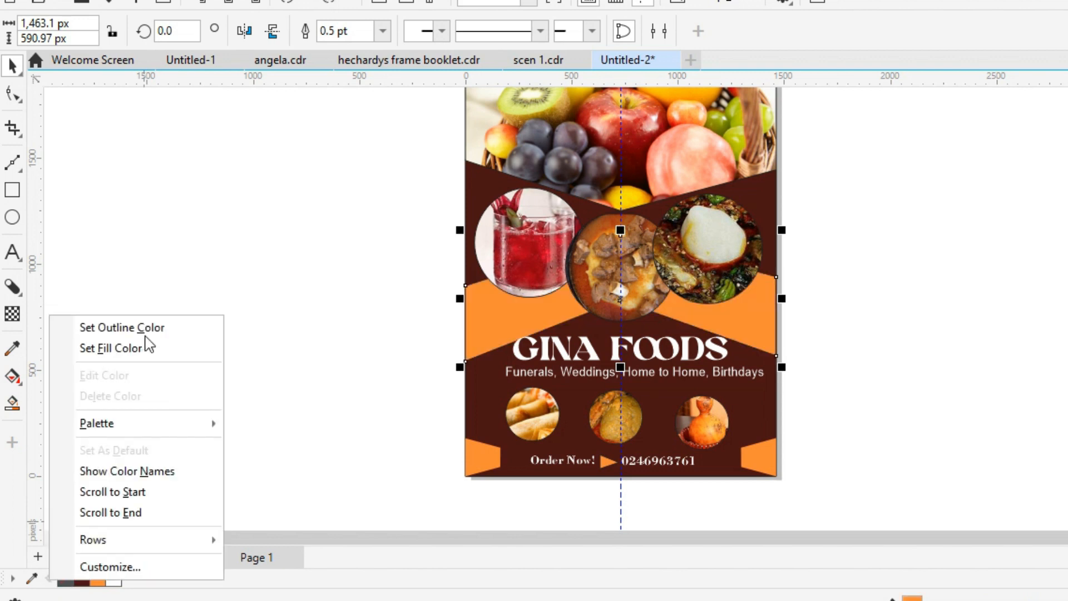
left_click(144, 328)
Step: Duplicate the large orange chevron in front of the food photos and fill the copy with red
left_click(349, 351)
left_click(489, 321)
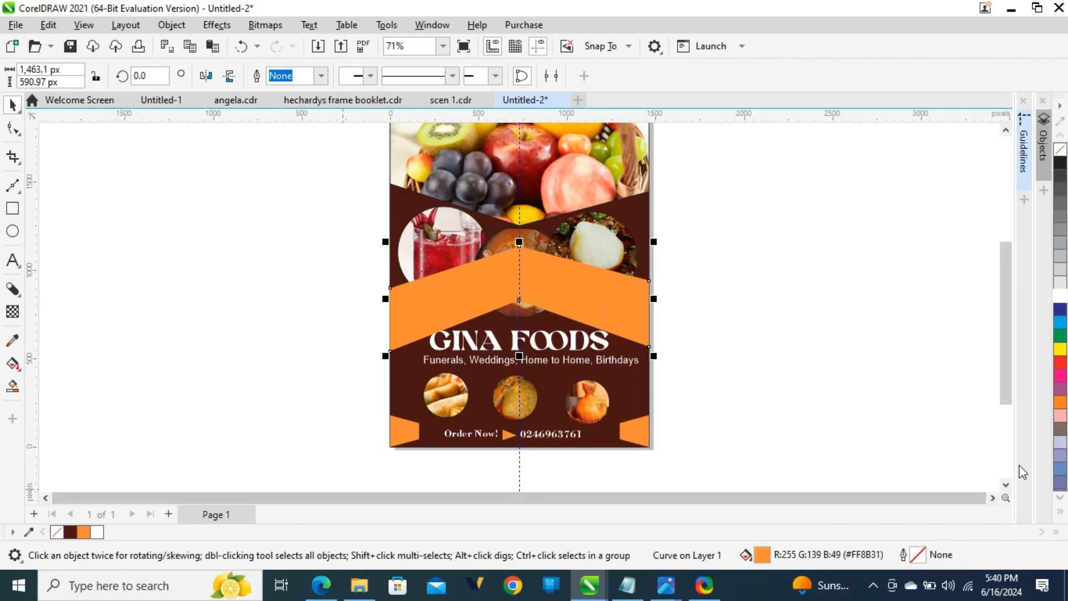
left_click(1060, 363)
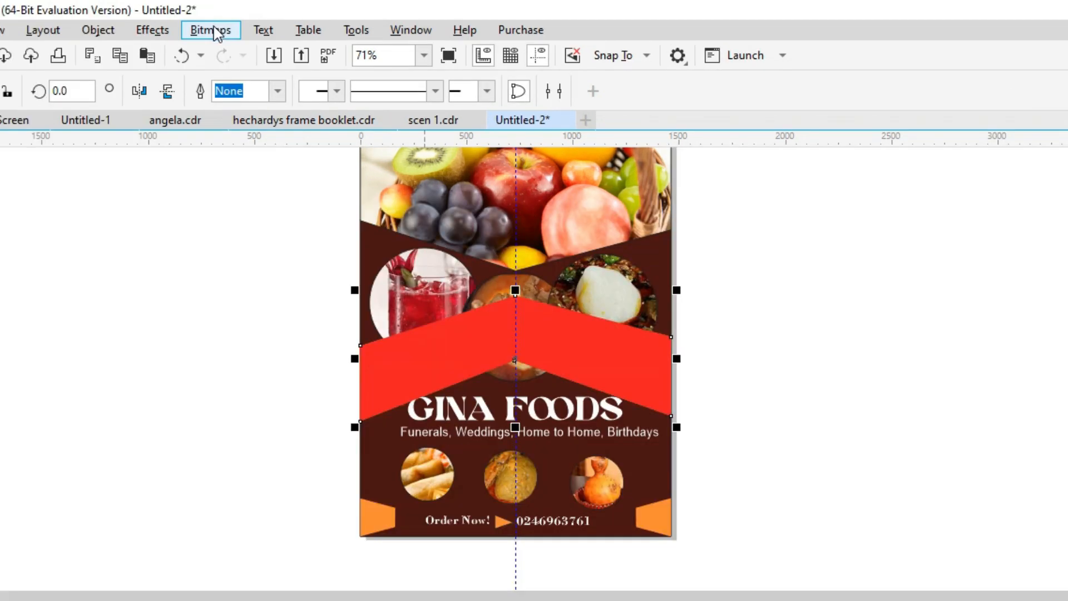
Step: Convert the red chevron to a 300 dpi bitmap in RGB Color (24-bit) with anti-aliasing and a transparent background
left_click(216, 30)
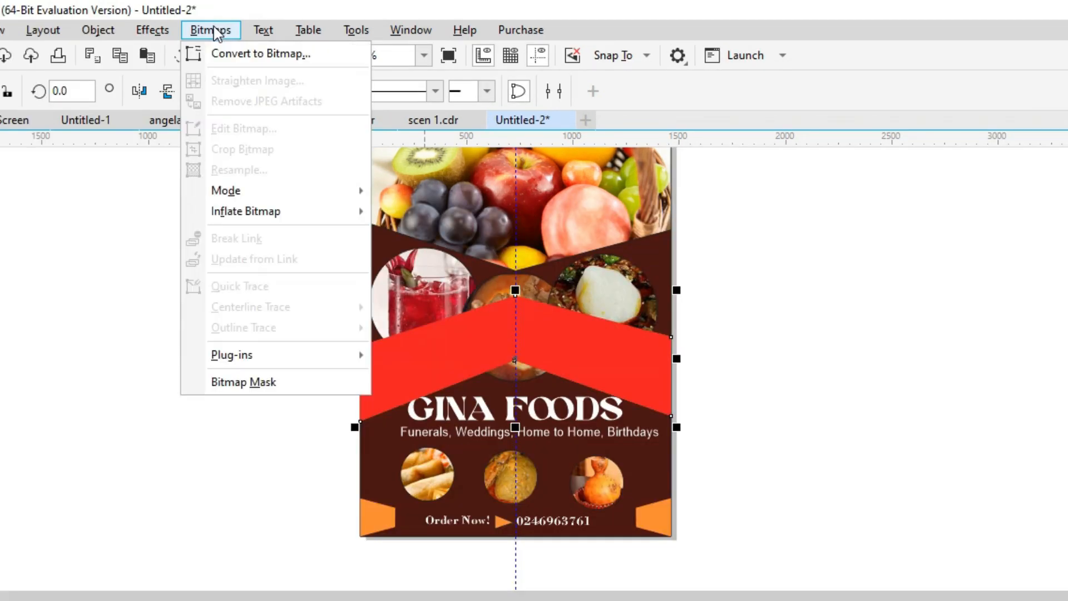
left_click(327, 55)
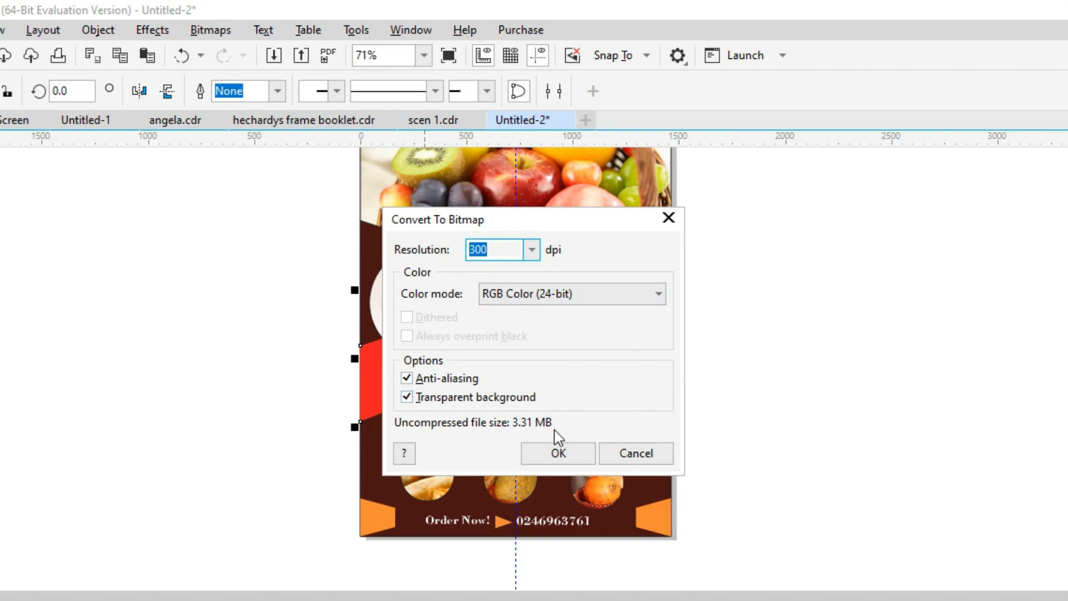
left_click(557, 300)
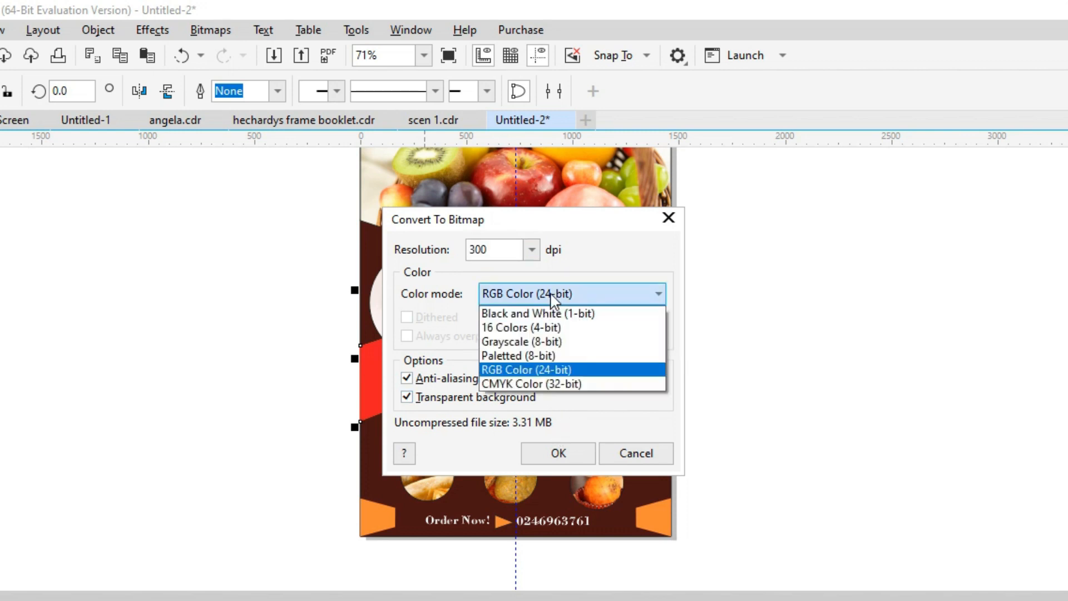
left_click(534, 388)
left_click(541, 300)
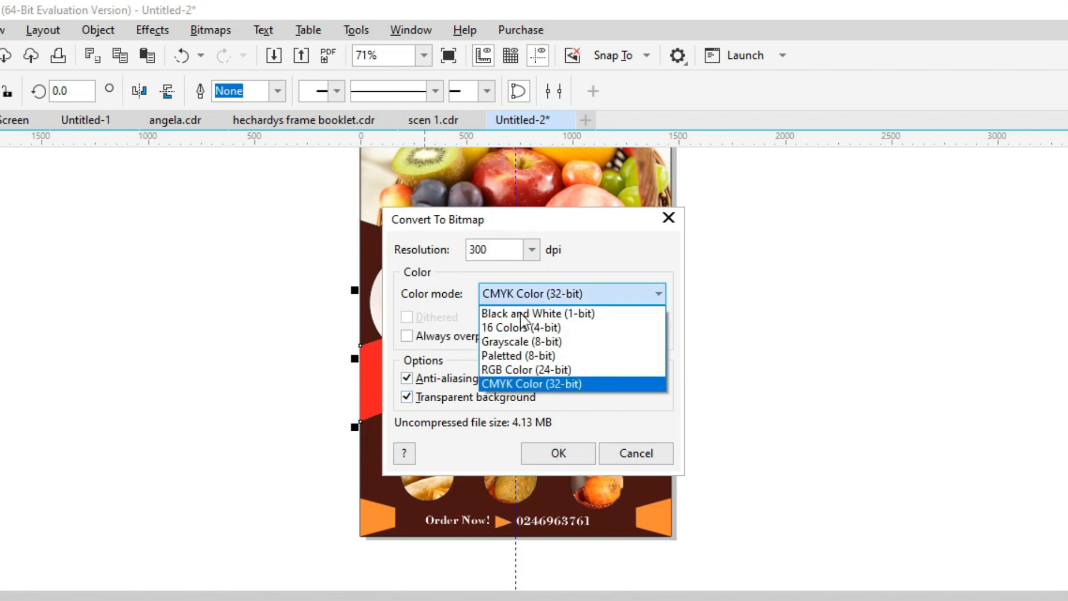
left_click(514, 371)
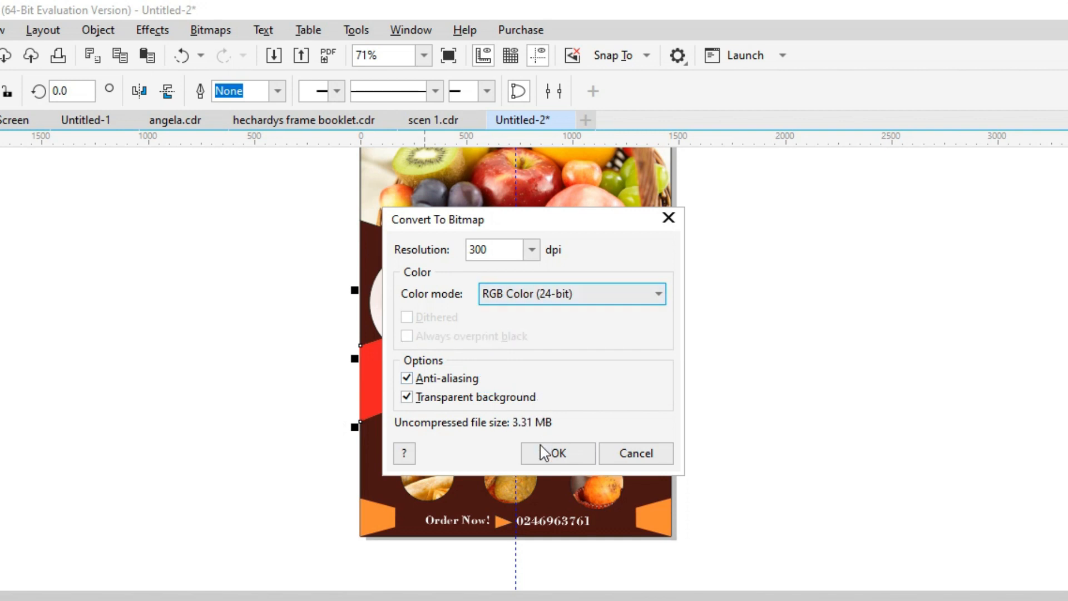
left_click(545, 453)
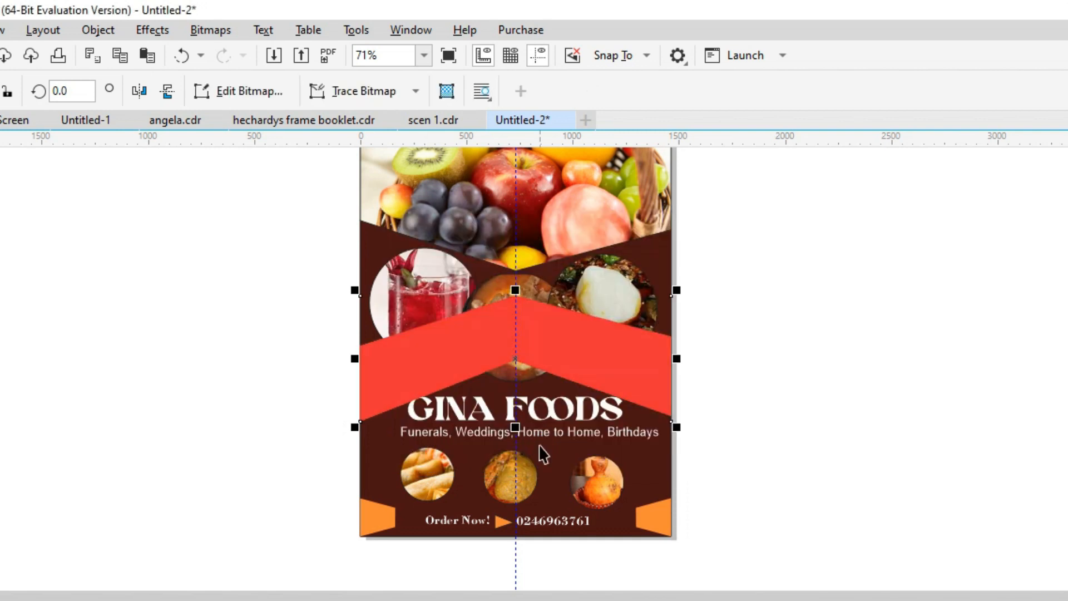
Step: Apply a Gaussian Blur to the red chevron bitmap and place it behind the orange chevron
left_click(151, 31)
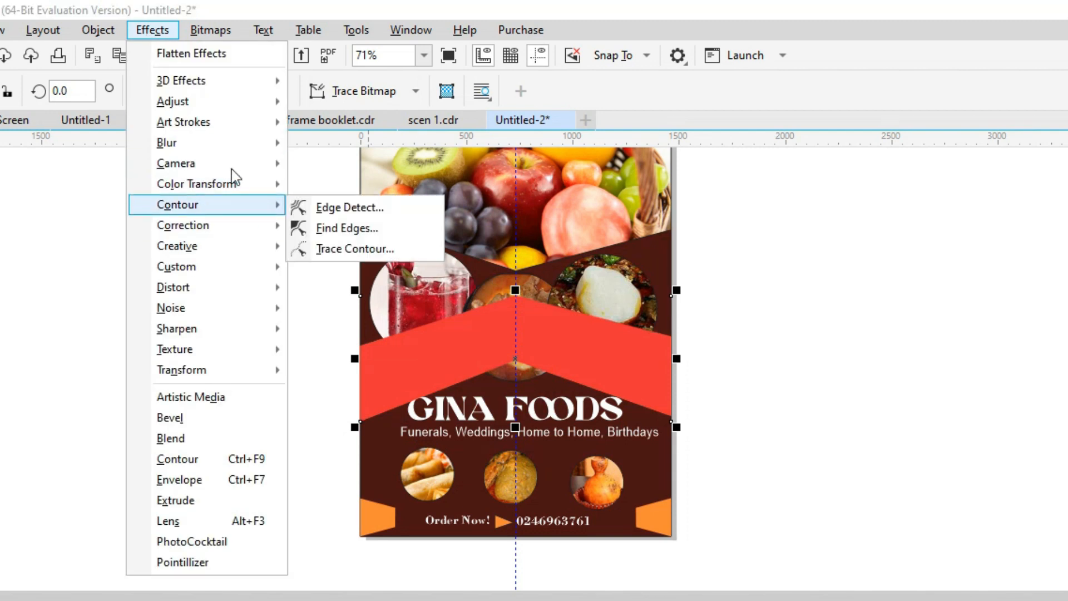
mouse_move(238, 146)
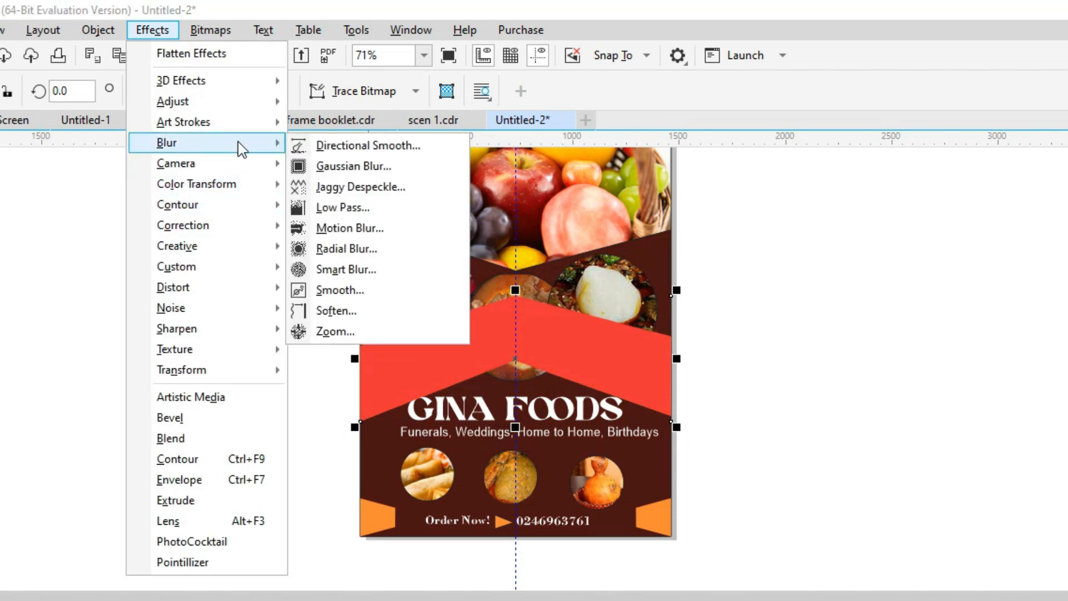
left_click(347, 167)
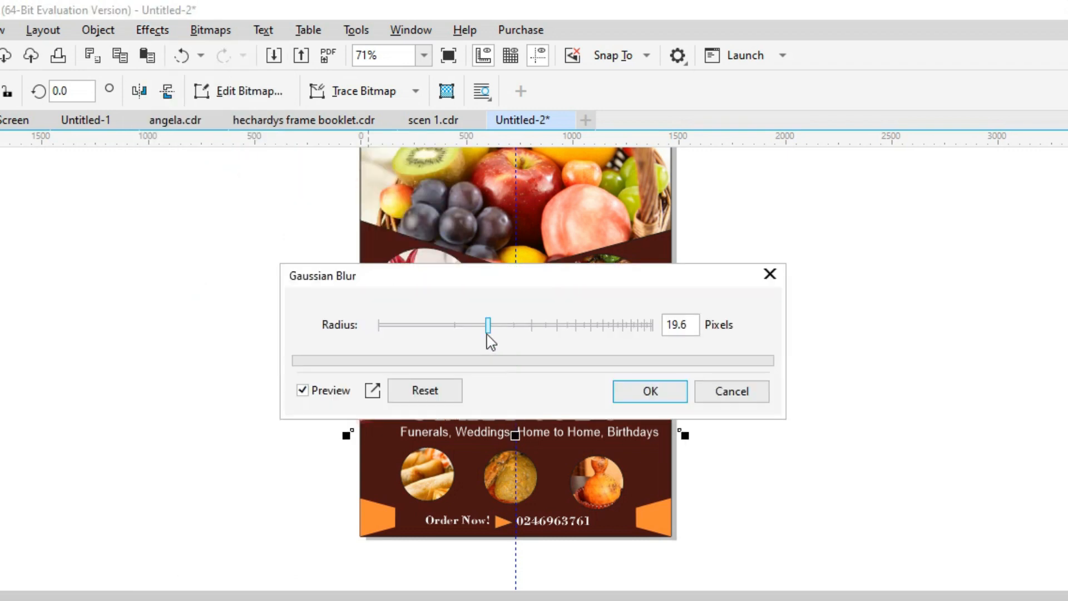
left_click_drag(488, 335, 438, 335)
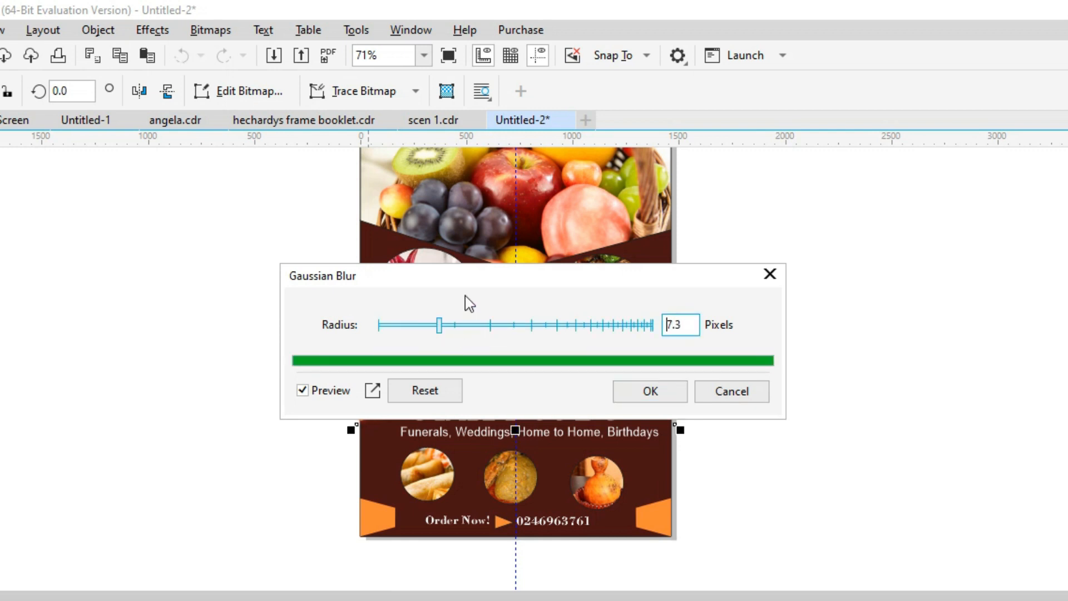
left_click_drag(465, 282, 473, 422)
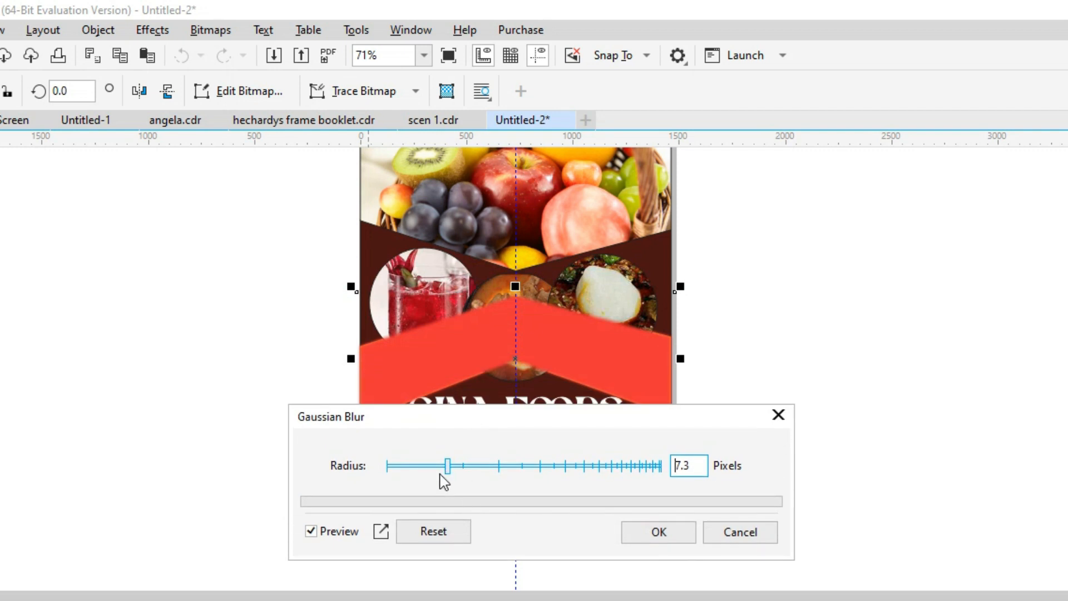
left_click_drag(451, 471, 502, 476)
left_click(629, 538)
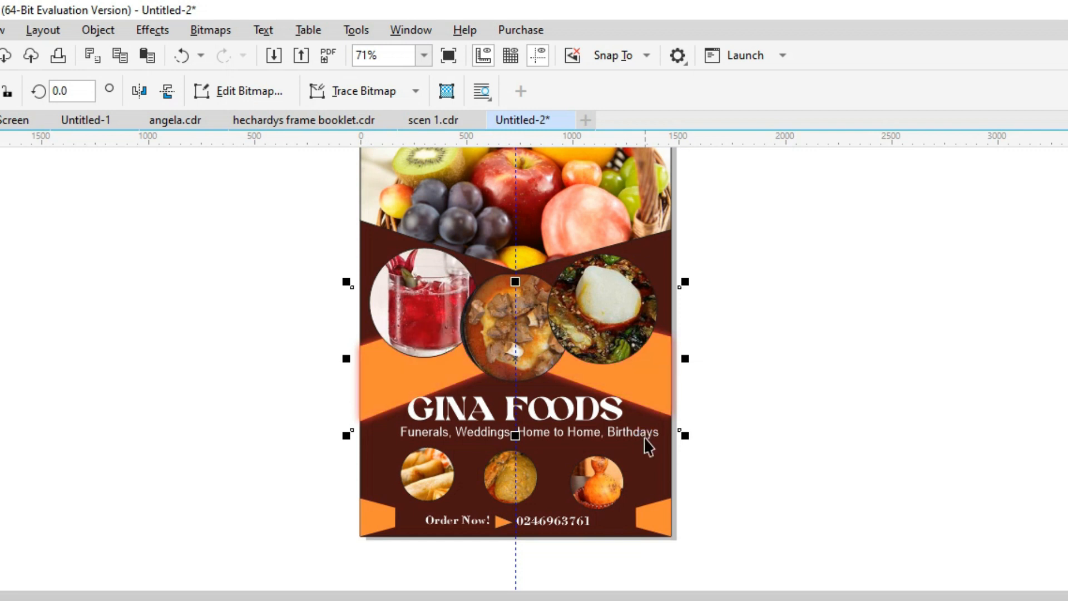
Step: Nudge the blurred red chevron down to glow below the orange chevron, and stretch it slightly past both side edges of the page
key("Down")
key("Down")
key("Down")
key("Down")
key("Down")
key("Down")
key("Down")
key("Down")
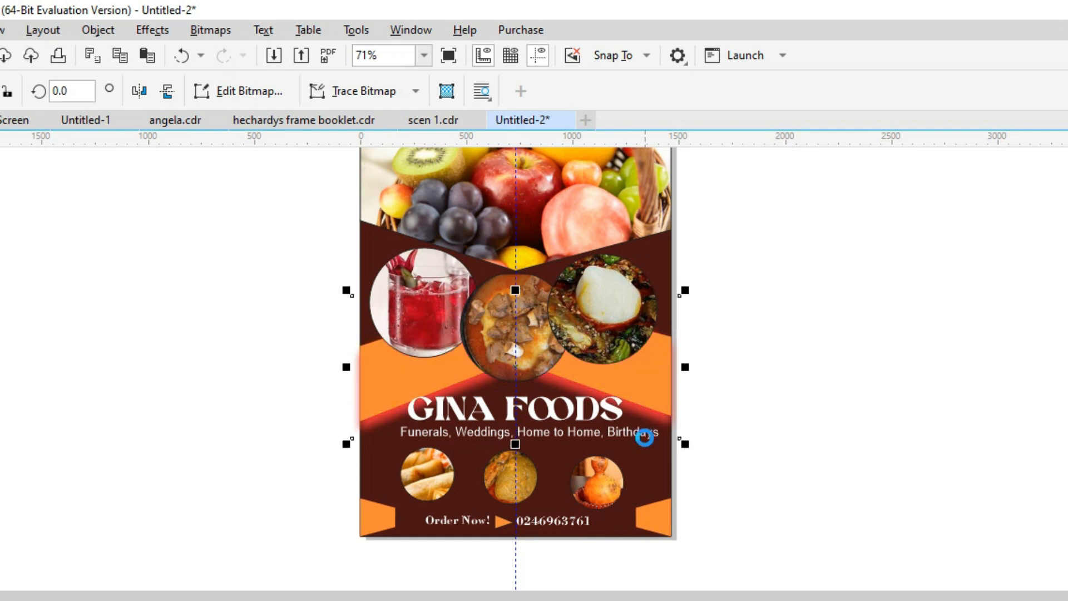
key("Up")
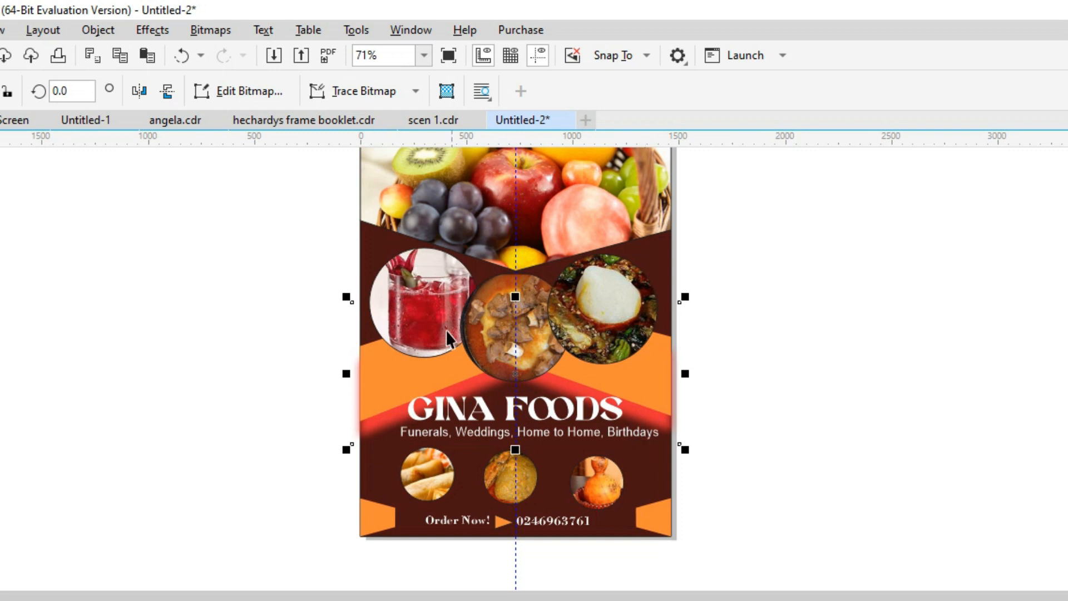
left_click_drag(348, 375, 336, 376)
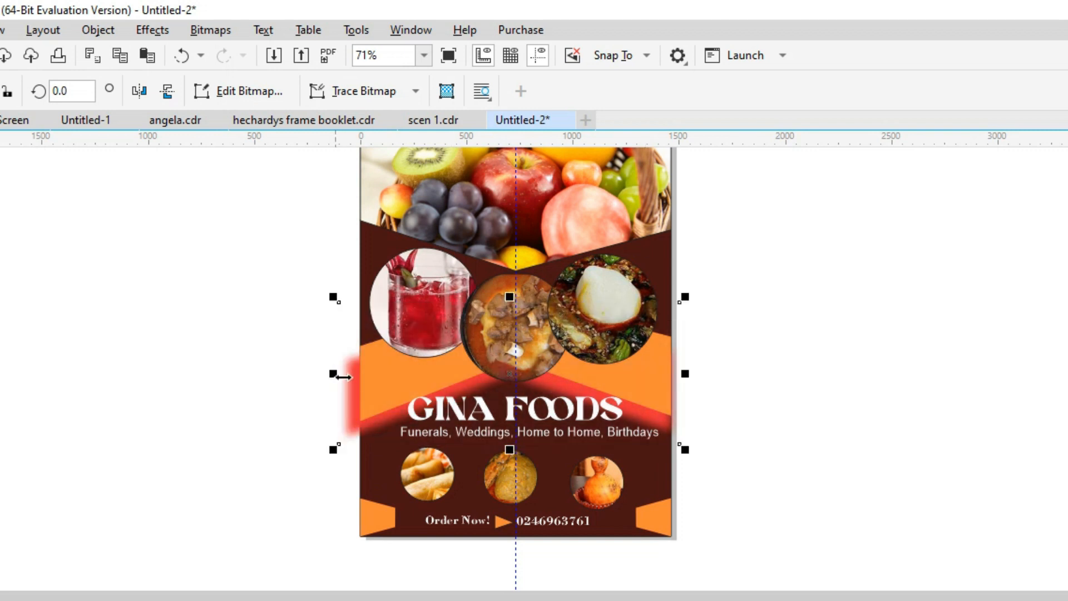
left_click_drag(688, 376, 702, 377)
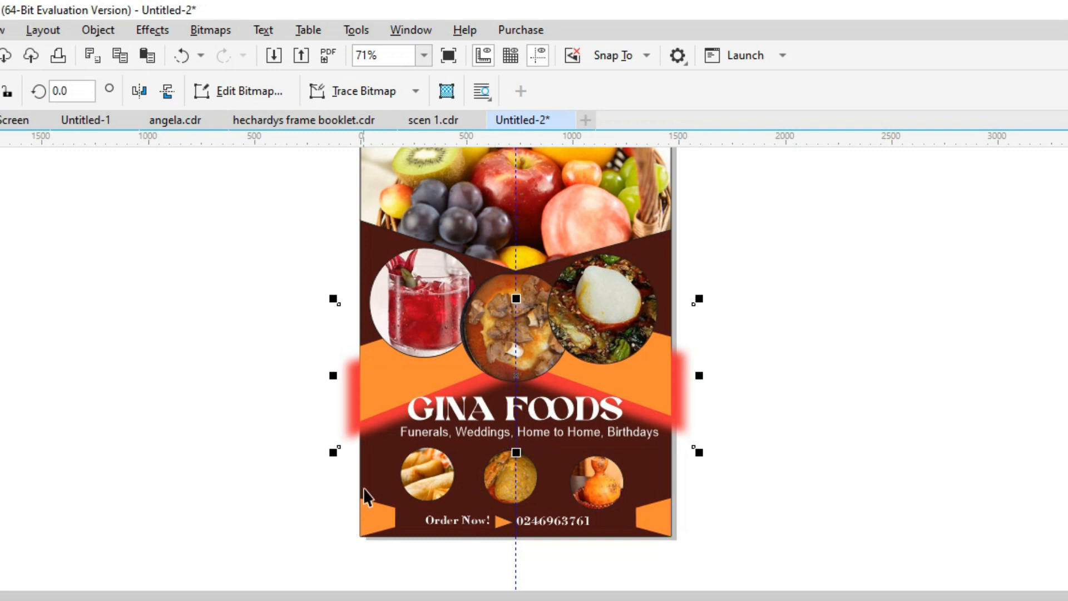
Step: Convert a copy of the orange panel in the page's lower-left corner to a 300 dpi RGB Color (24-bit) bitmap with anti-aliasing and transparent background
left_click(368, 520)
left_click_drag(303, 383, 709, 595)
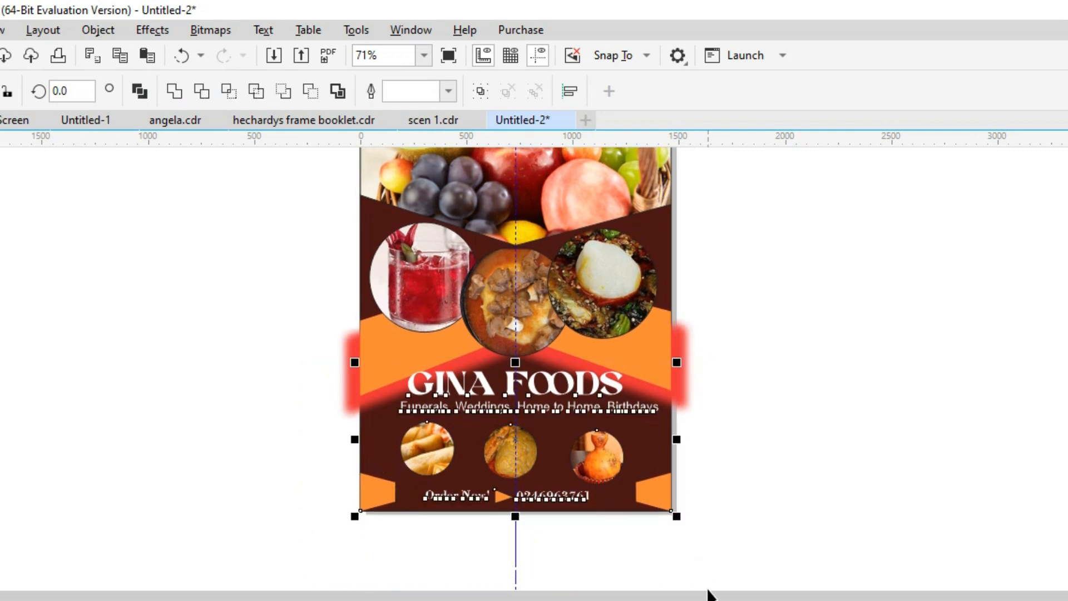
key("shift+F2")
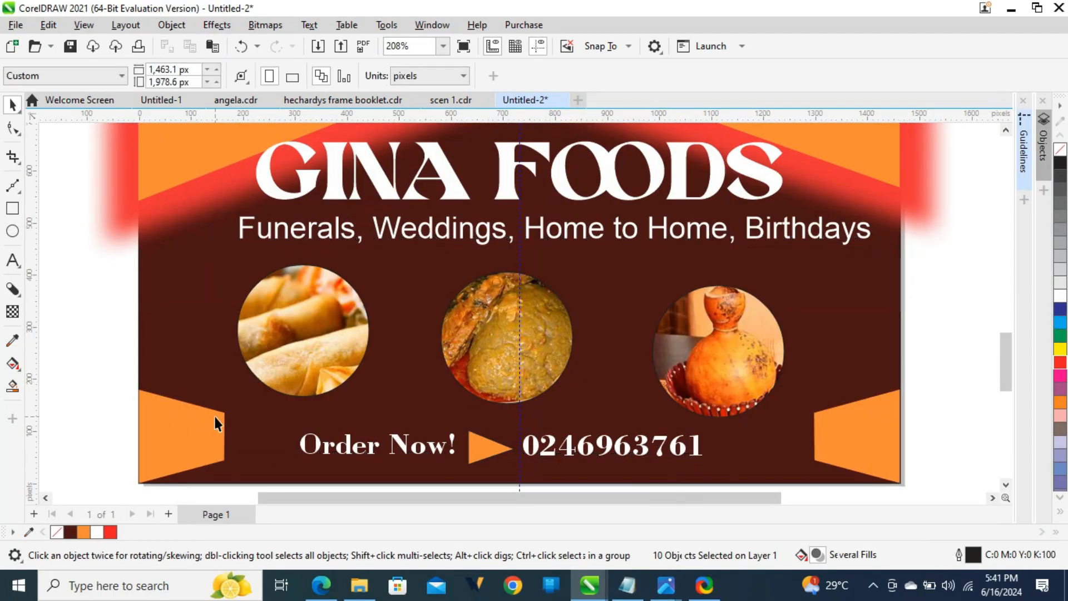
left_click(197, 435)
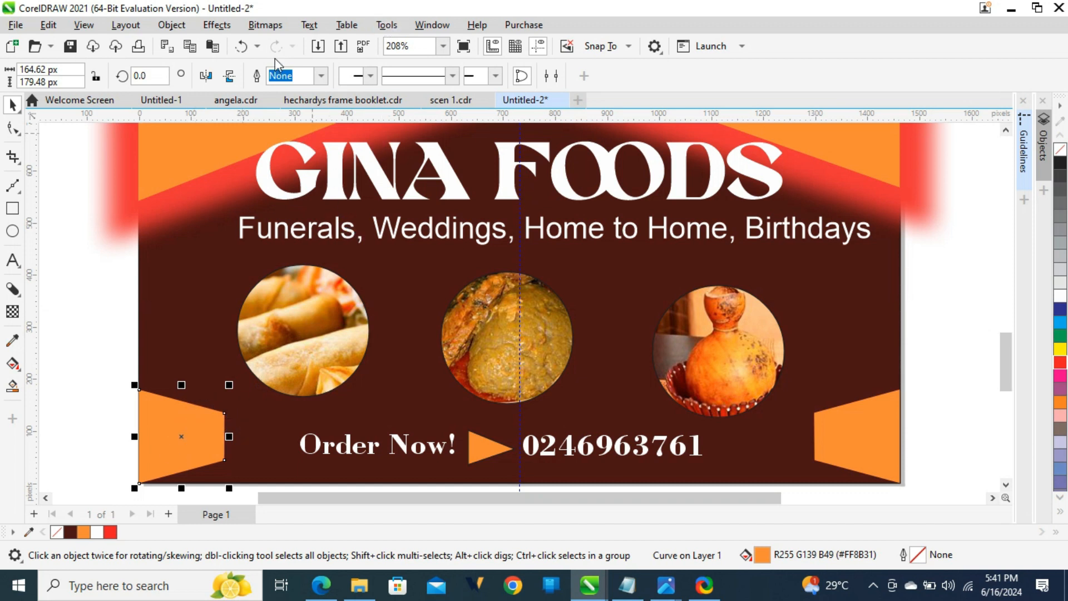
left_click(264, 25)
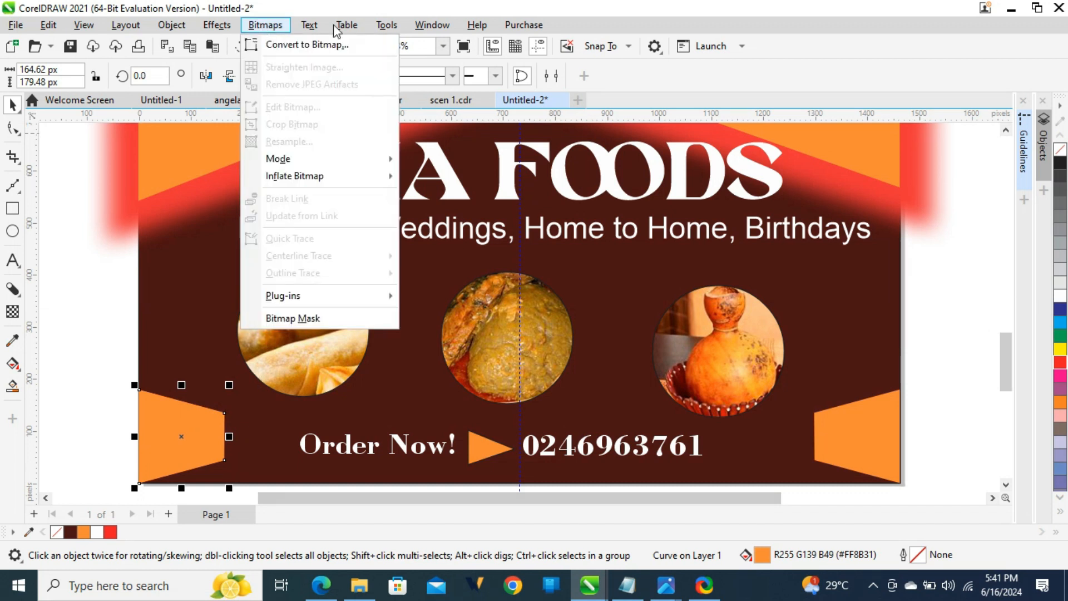
mouse_move(277, 26)
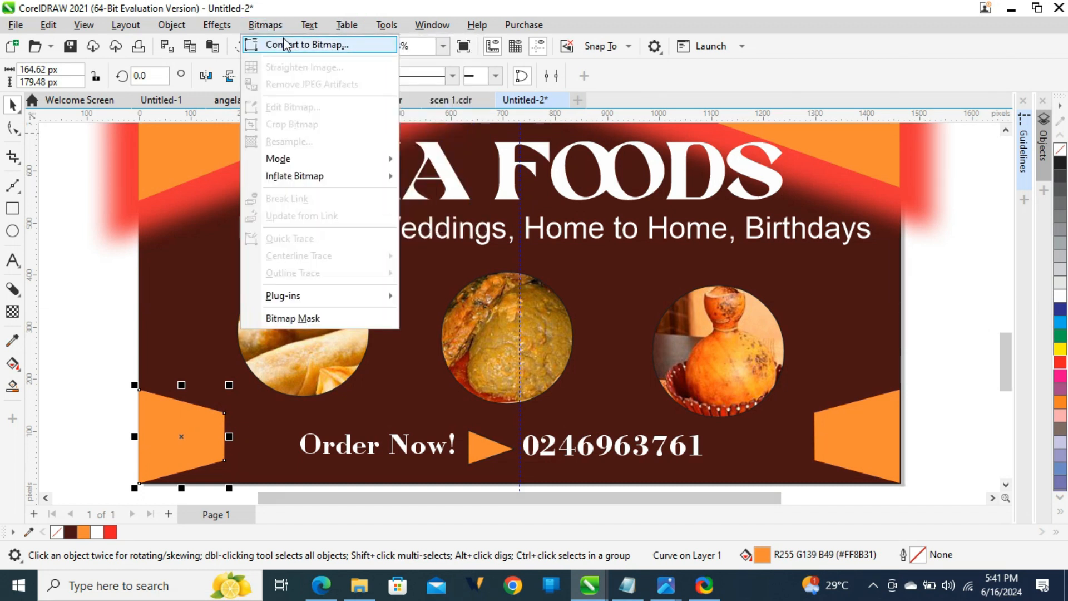
left_click(289, 44)
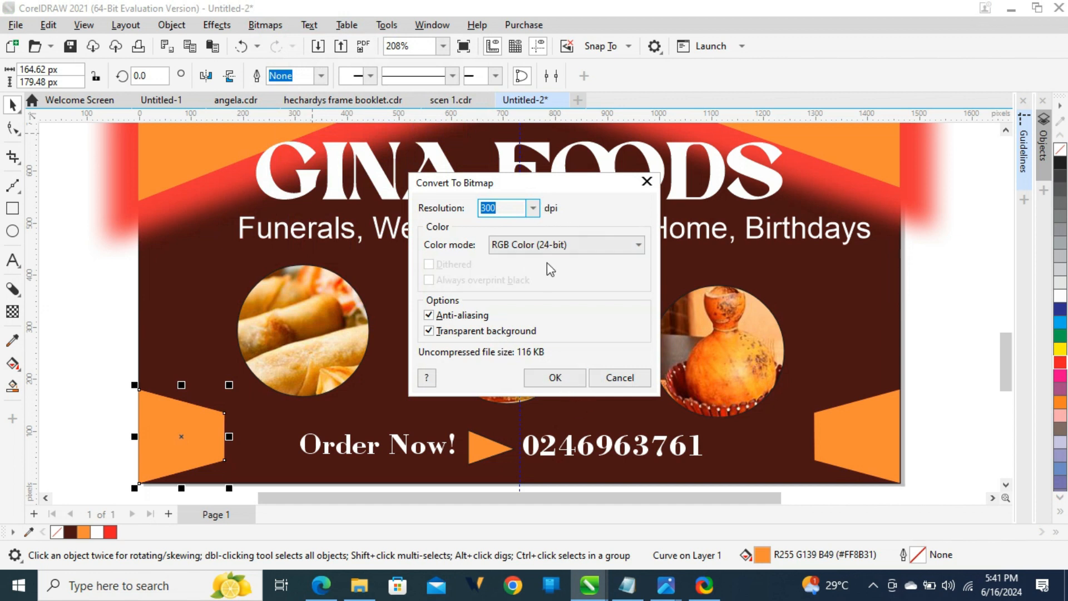
left_click(553, 376)
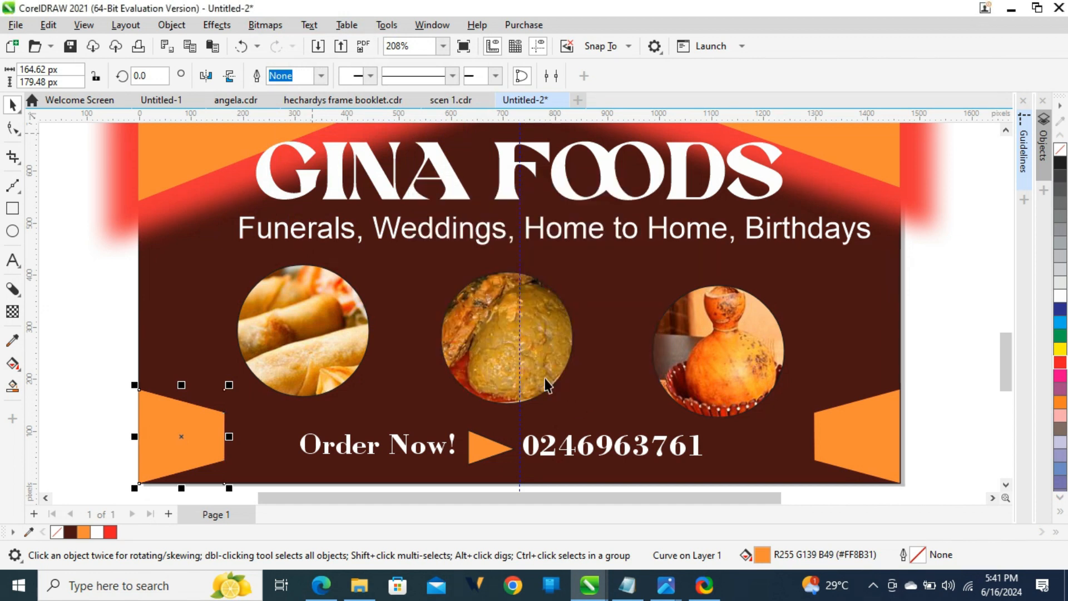
Step: Apply a Gaussian Blur with a 19.6-pixel radius to the lower-left corner panel's bitmap
left_click(234, 29)
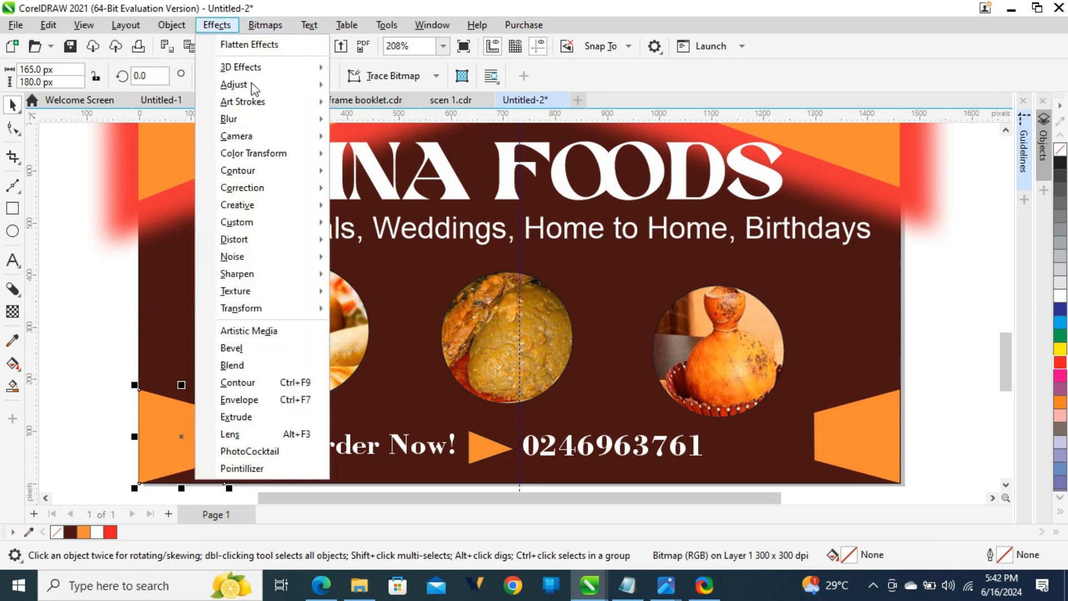
mouse_move(292, 129)
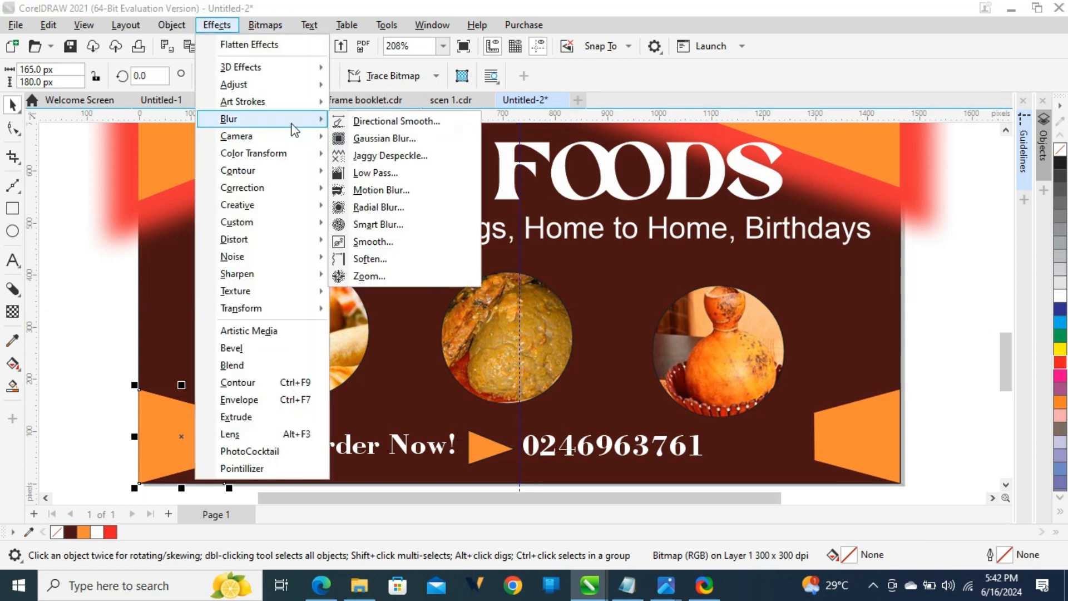
left_click(377, 138)
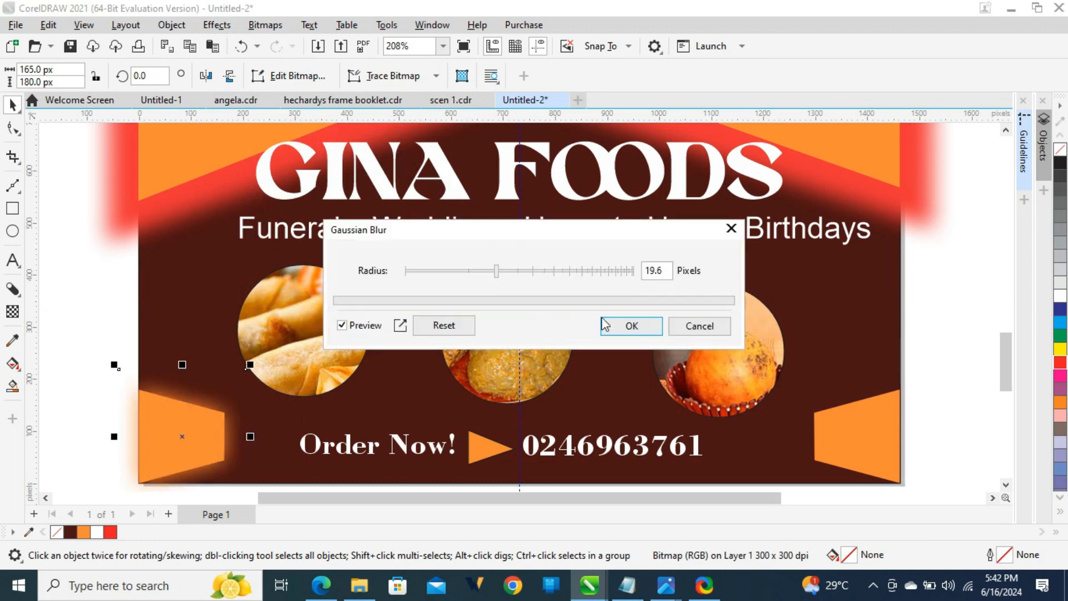
left_click(632, 327)
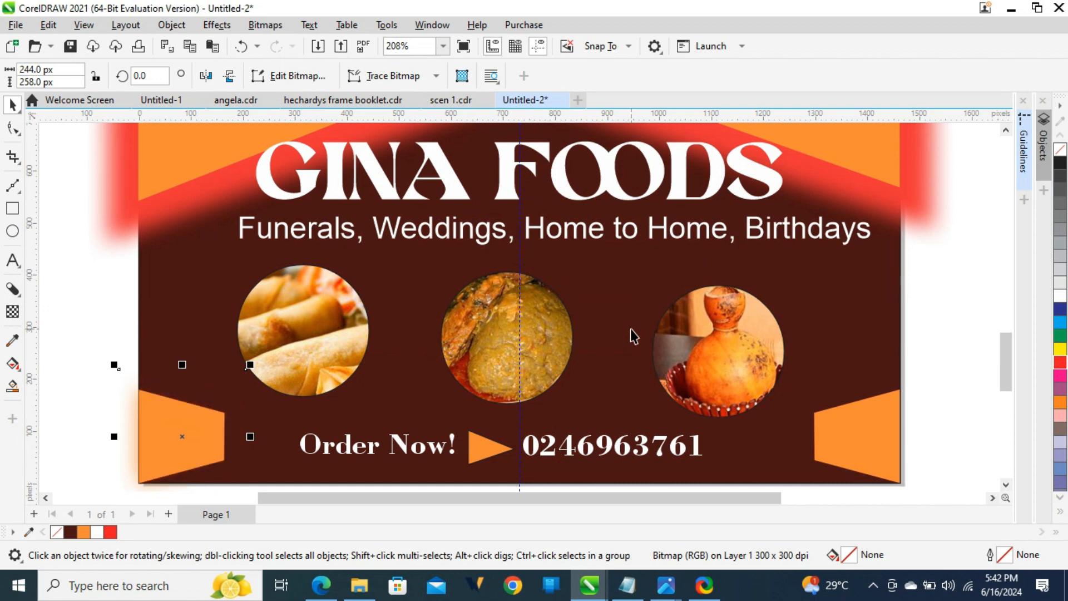
Step: Nudge the blurred orange glow to the right and stretch it back past the page's left edge to about 274 px wide
key("Right")
key("Right")
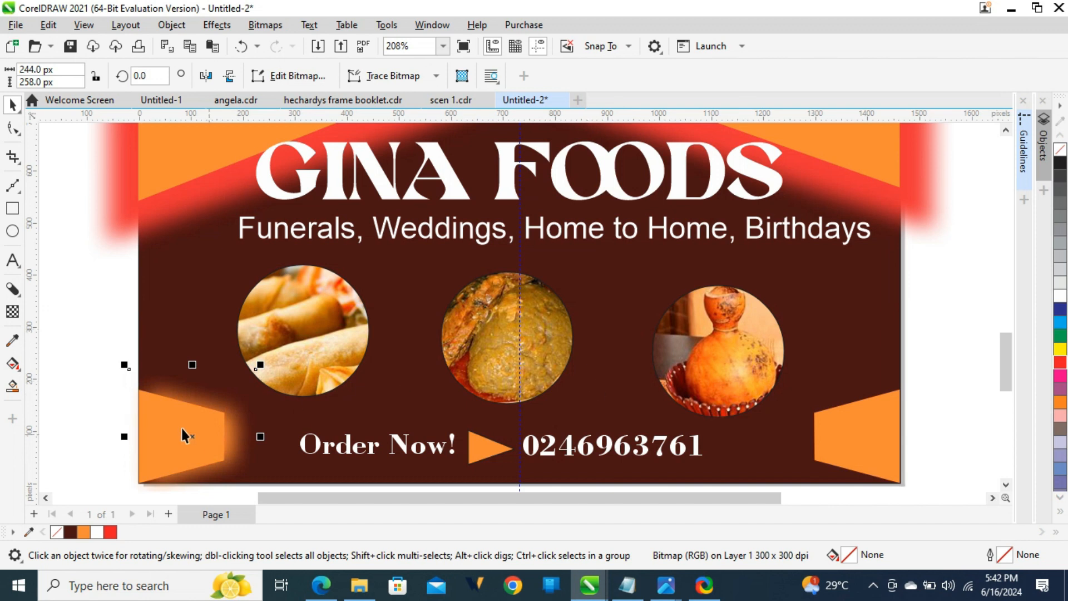
left_click_drag(126, 436, 109, 436)
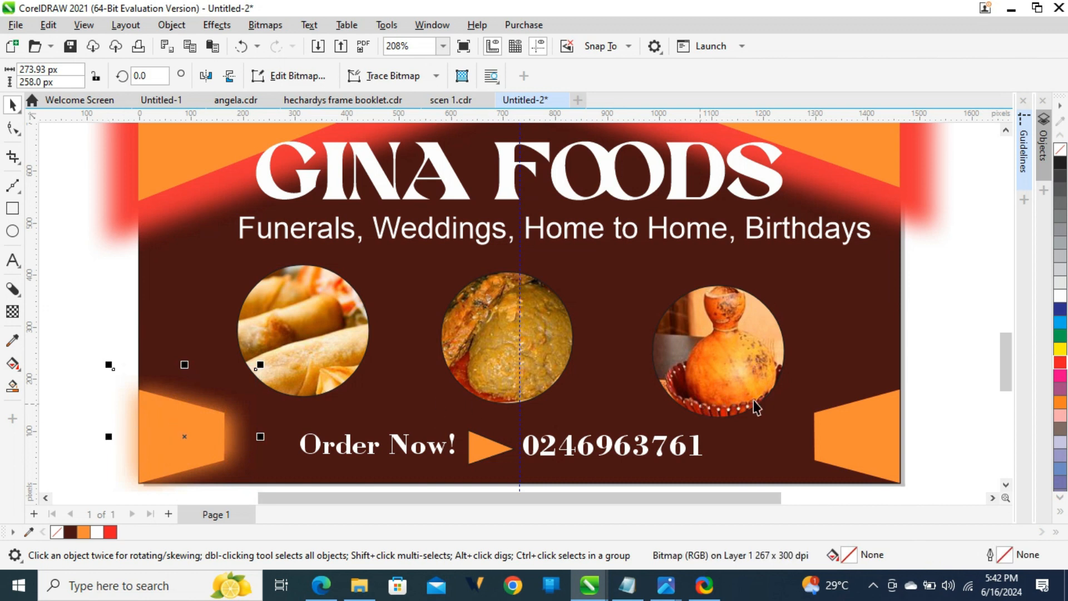
Step: Delete the plain orange panel in the page's lower-right corner
left_click(853, 429)
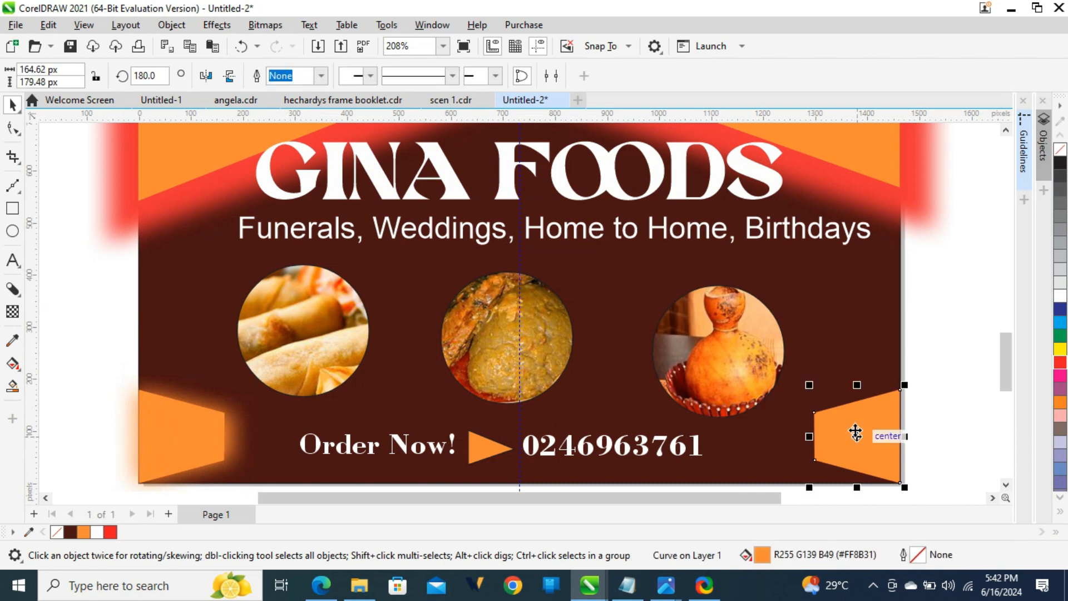
key("Delete")
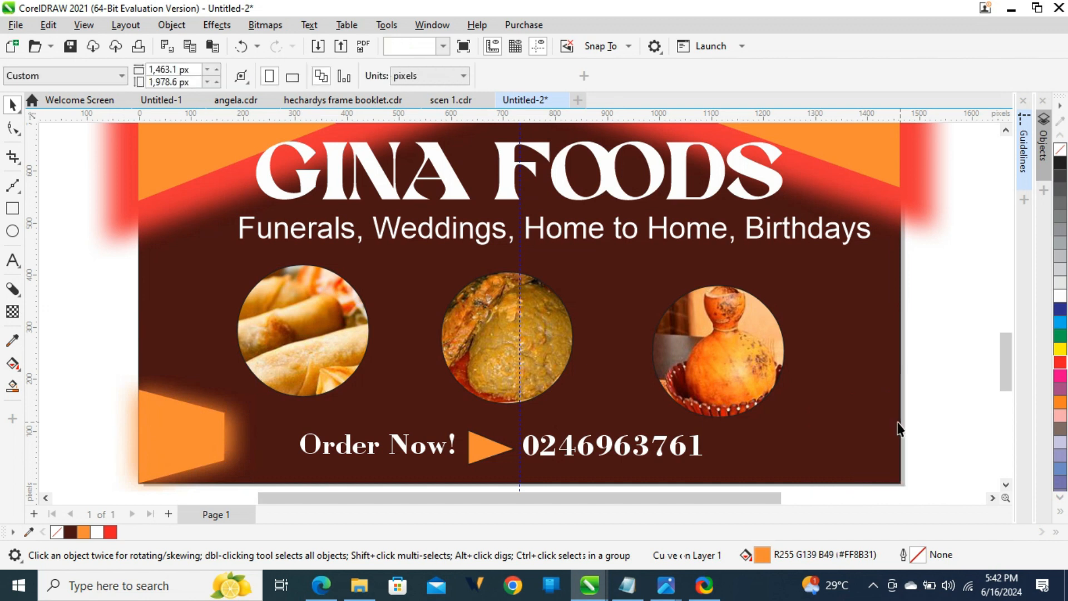
left_click_drag(78, 351, 249, 506)
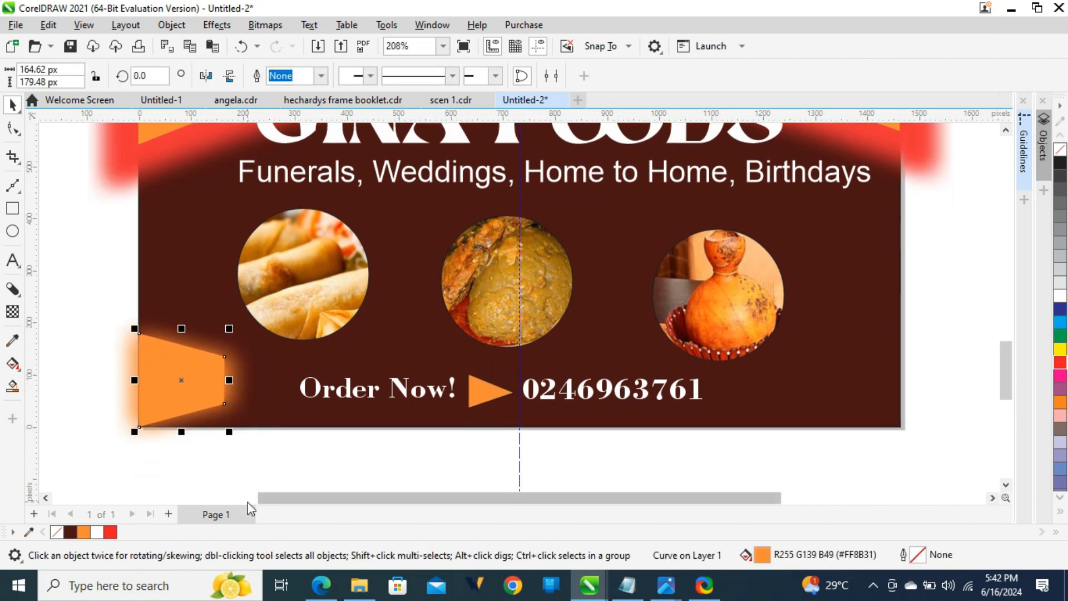
left_click_drag(193, 398, 306, 359)
key("ctrl+z")
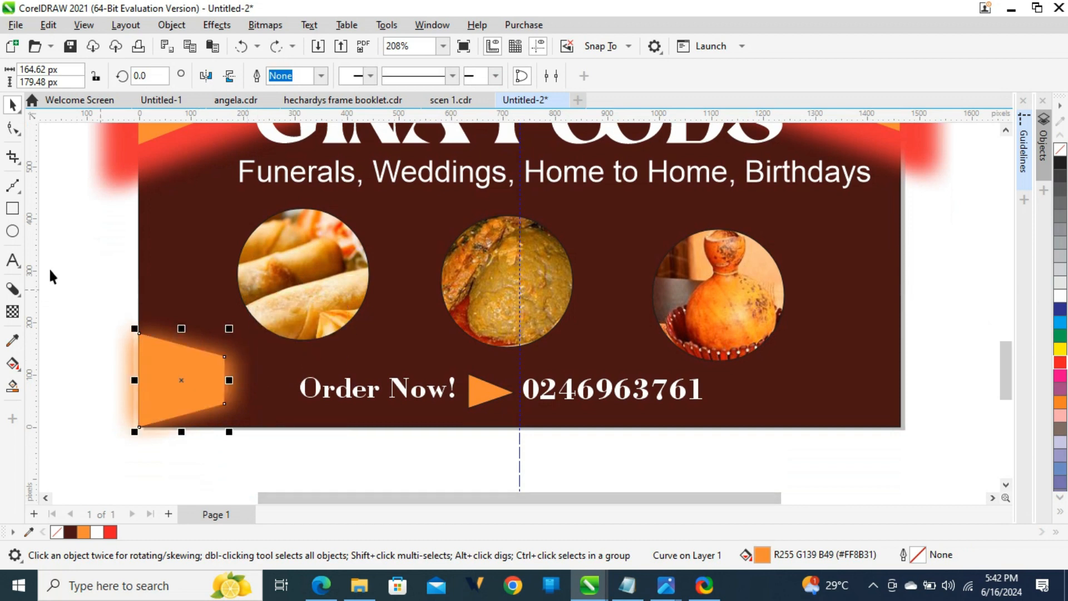
Step: Duplicate the lower-left orange panel with its glow, mirror the copy horizontally, and align it in the page's lower-right corner
left_click_drag(49, 267, 316, 477)
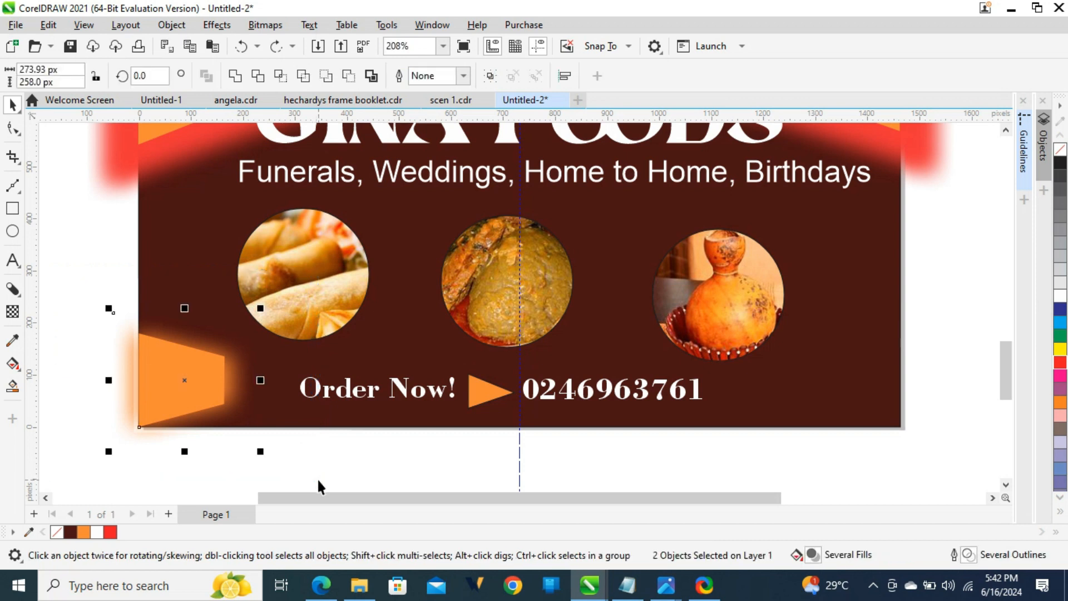
key("ctrl+d")
left_click_drag(234, 318, 863, 359)
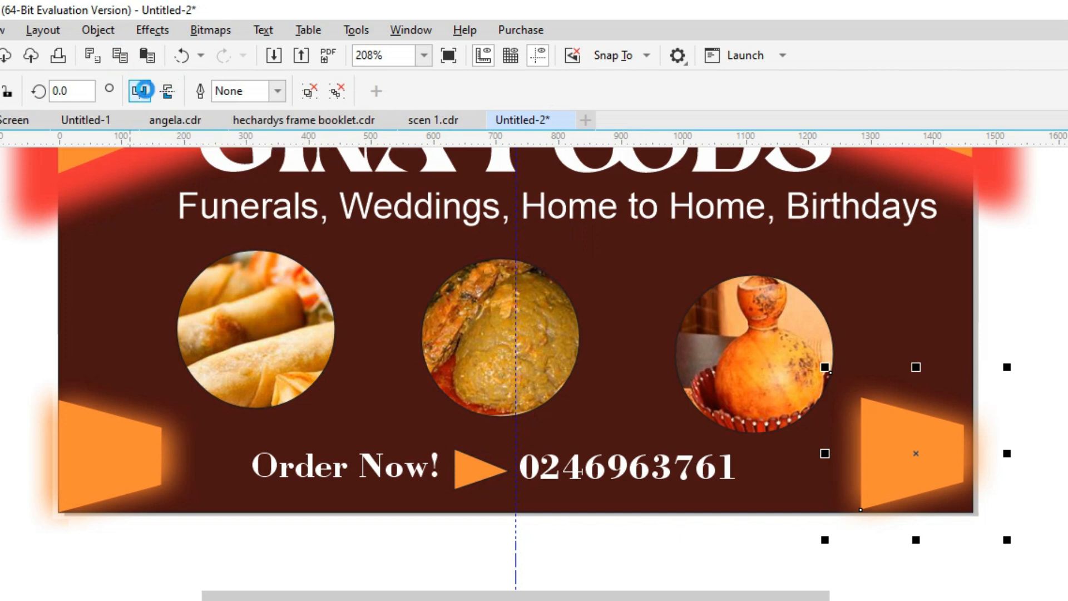
left_click(144, 93)
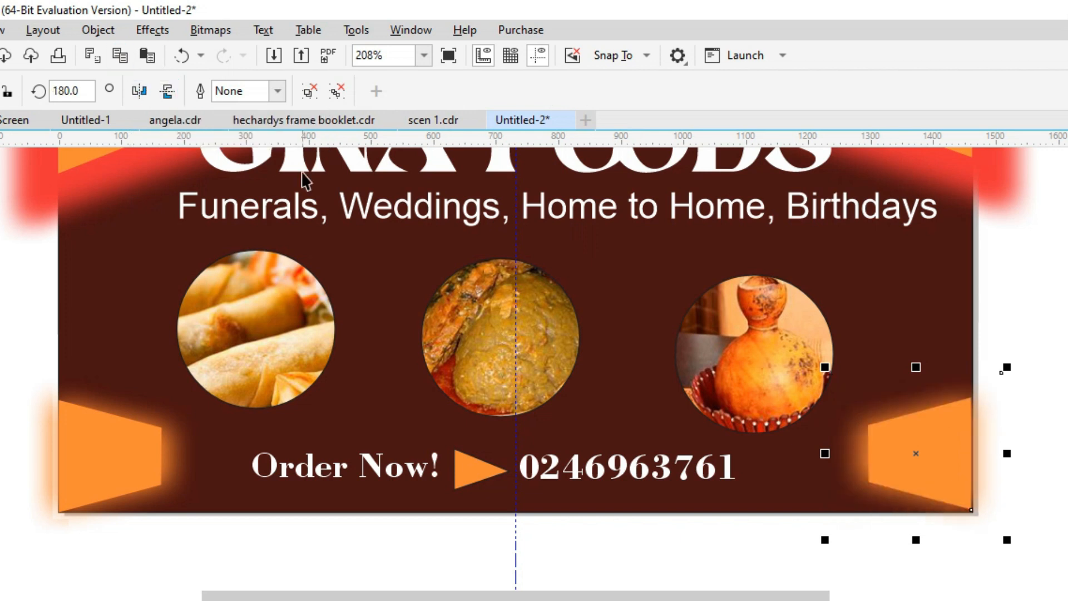
key("Right")
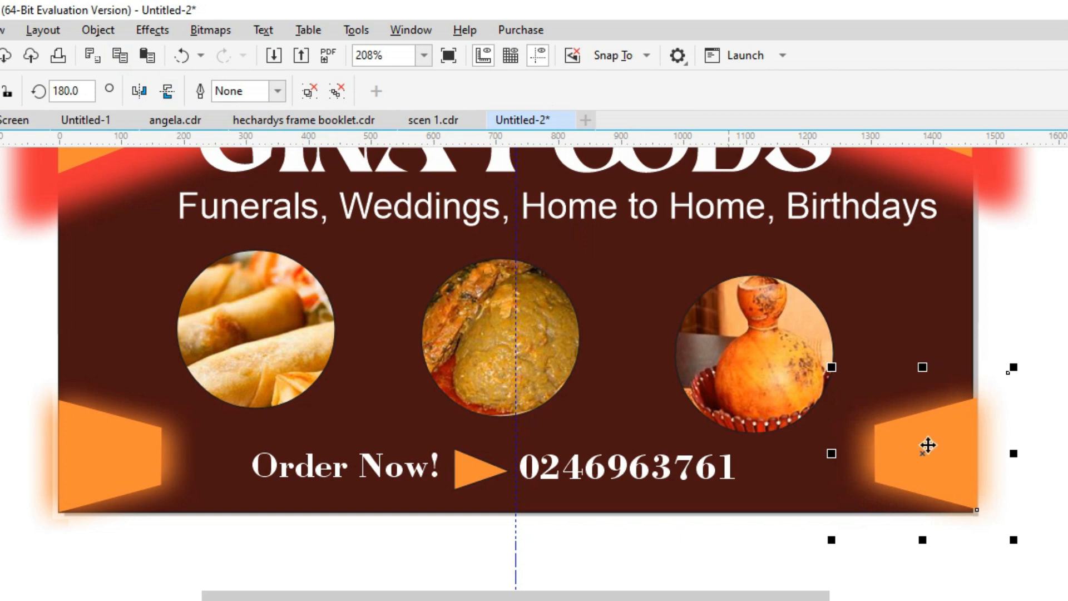
left_click_drag(959, 480, 958, 478)
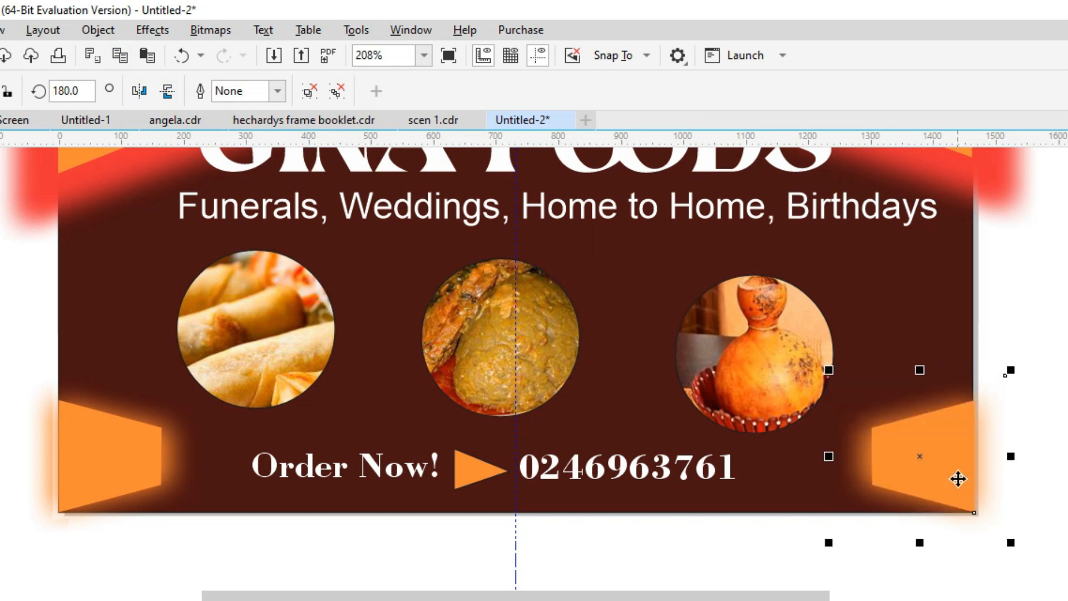
left_click(1050, 489)
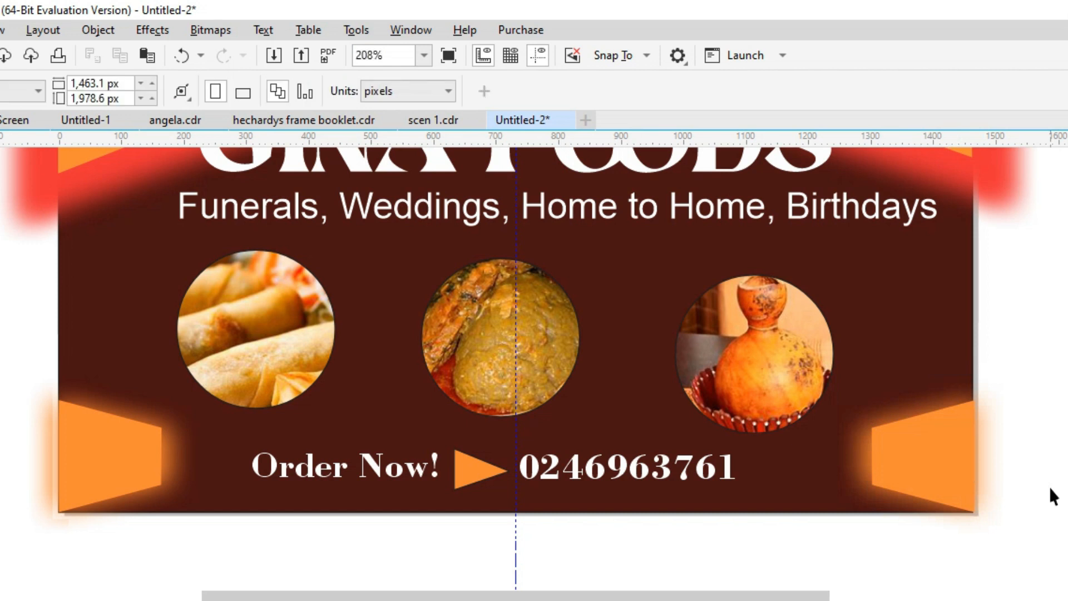
Step: Enlarge the order line with its arrow and phone number to better fill the space between the two corner panels
left_click_drag(827, 565, 215, 432)
left_click_drag(249, 496, 218, 498)
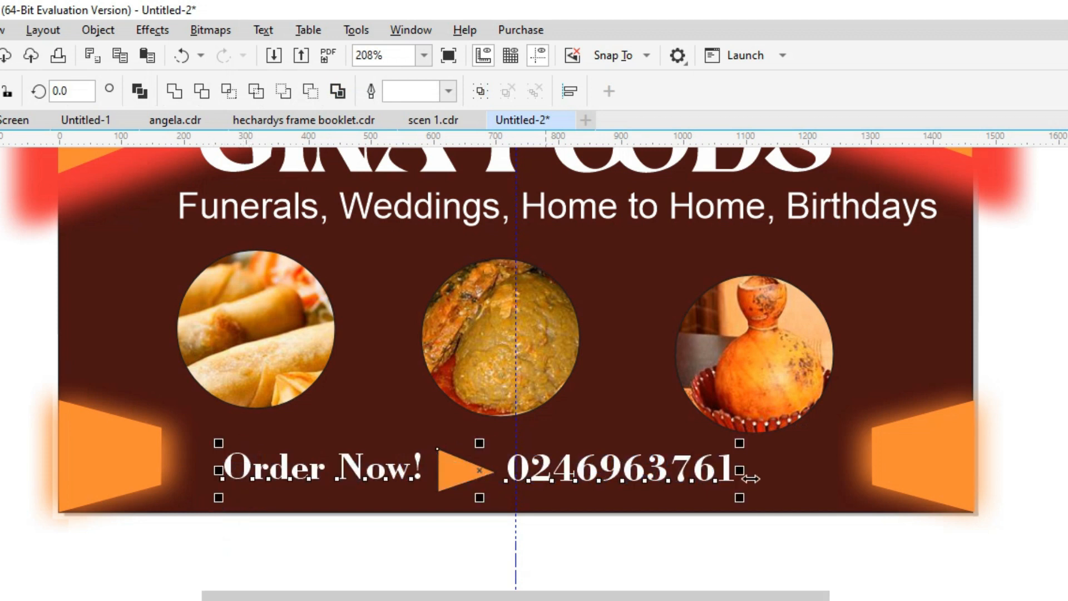
left_click_drag(742, 500, 798, 516)
left_click(432, 561)
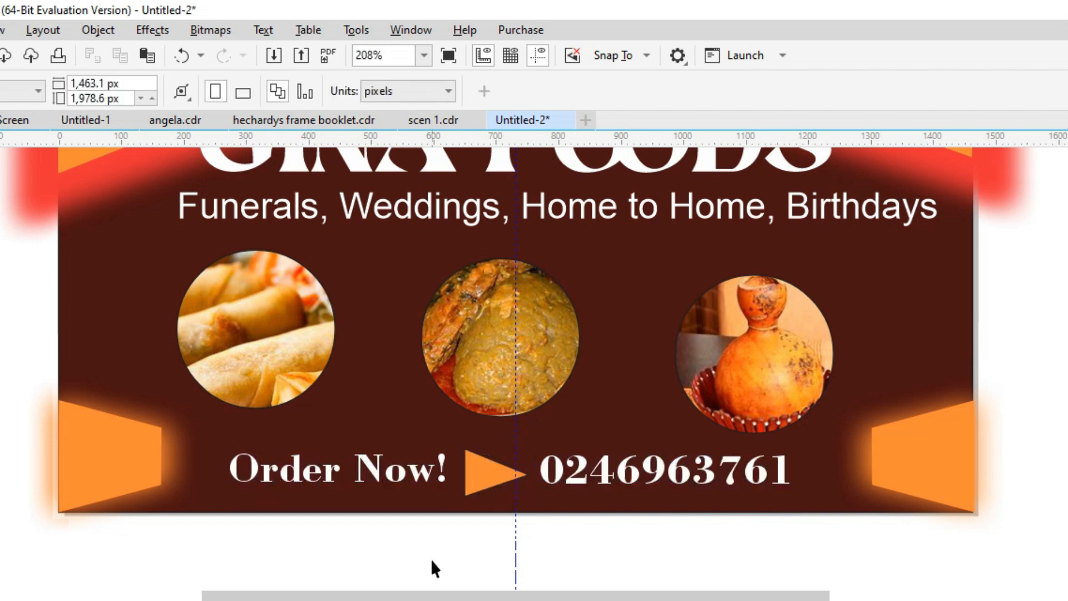
Step: Move the services tagline under GINA FOODS slightly left and make it bold
key("shift+F4")
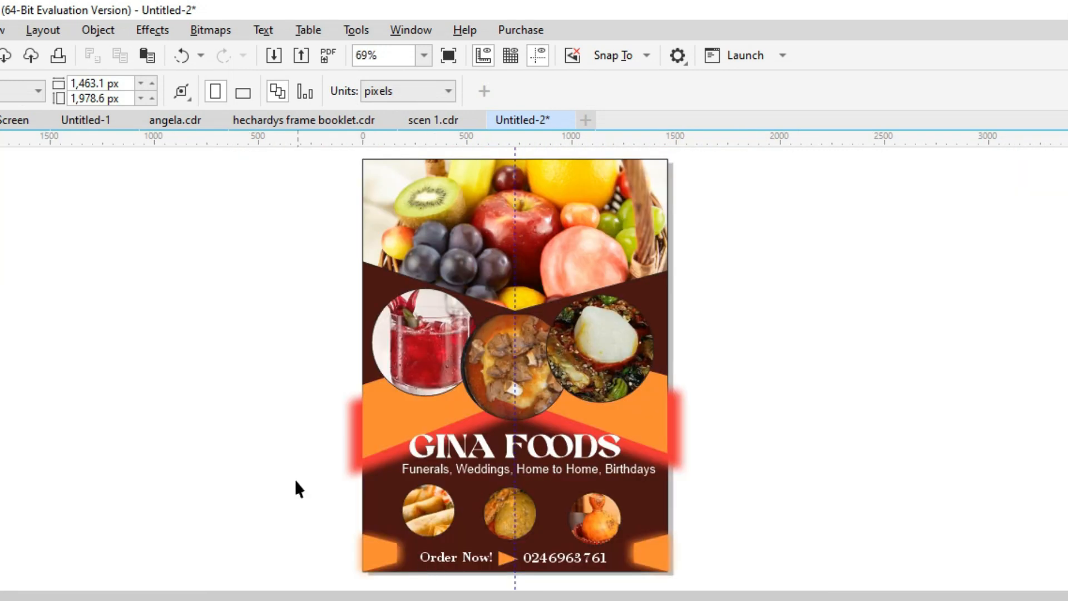
left_click(568, 472)
left_click_drag(567, 471, 557, 476)
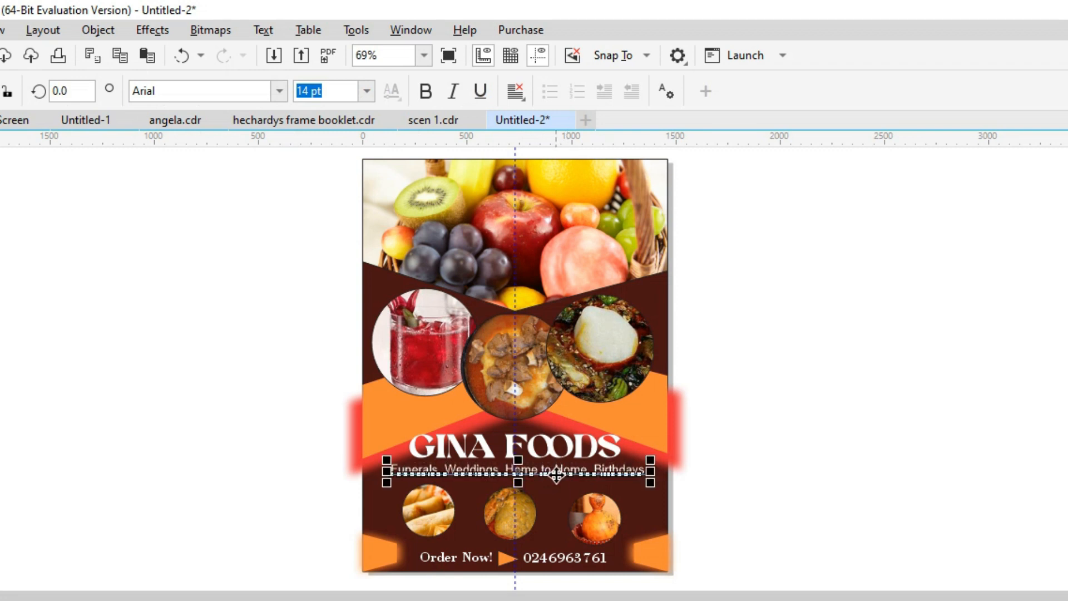
left_click(431, 95)
left_click(161, 363)
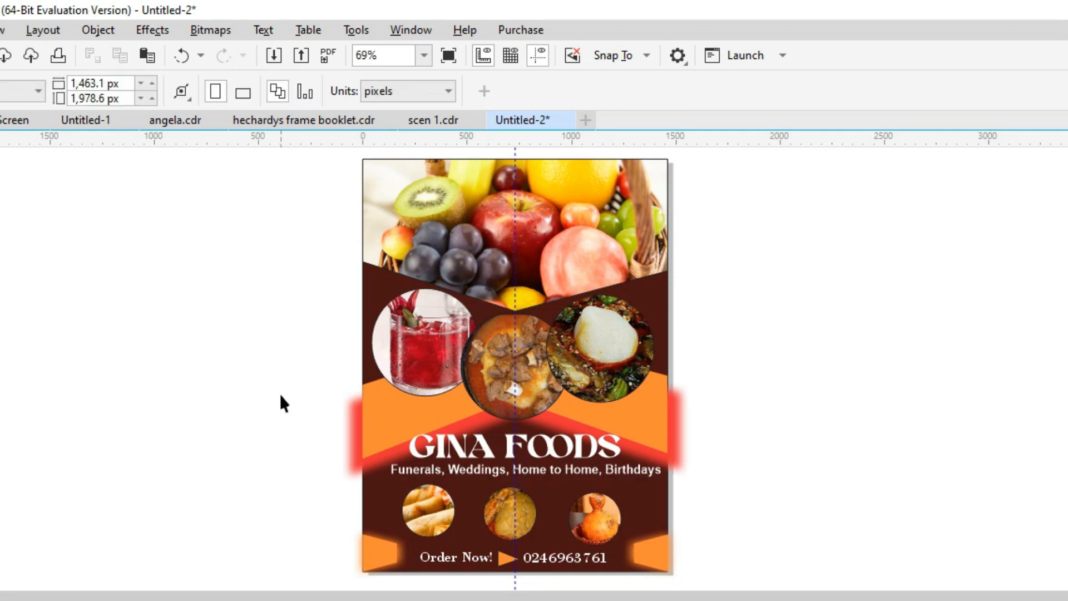
Step: Shift the bold services tagline slightly further left to balance it under the GINA FOODS title
left_click_drag(199, 415, 741, 598)
key("shift+F2")
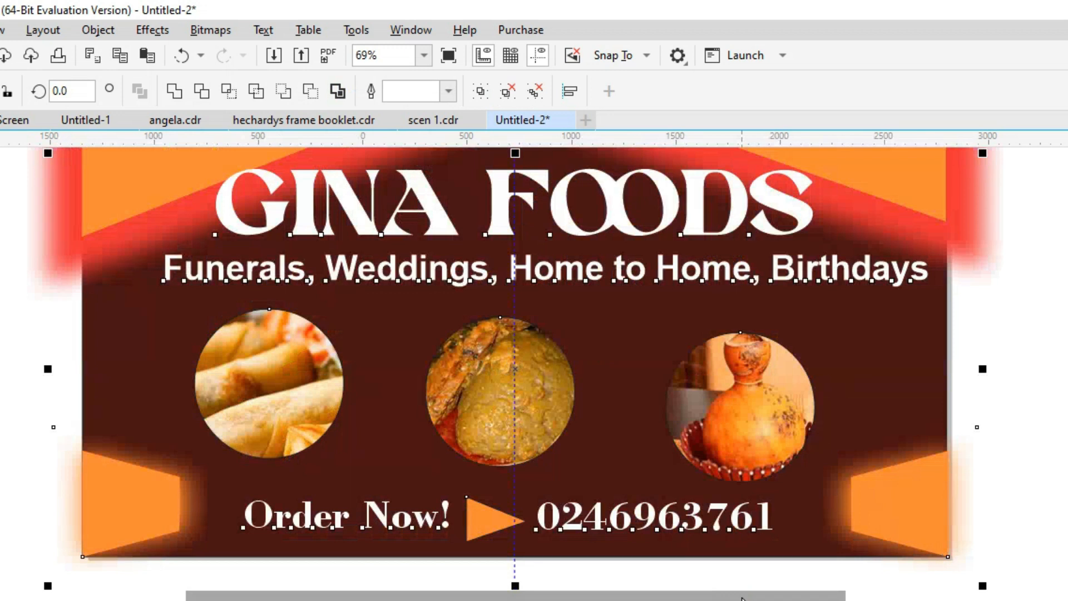
left_click(1037, 359)
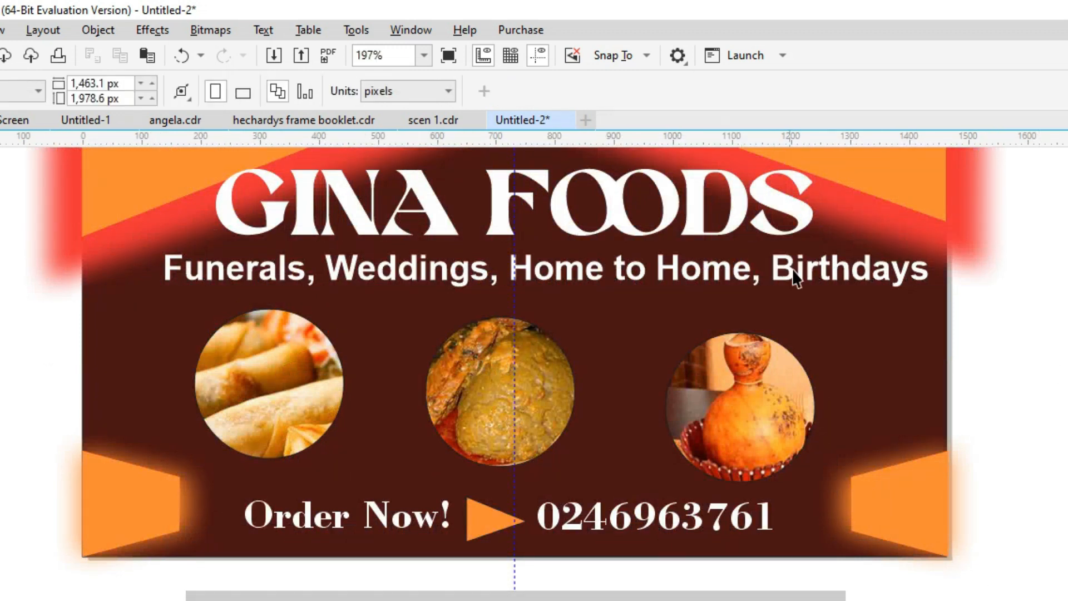
left_click_drag(794, 273, 777, 273)
key("shift+F4")
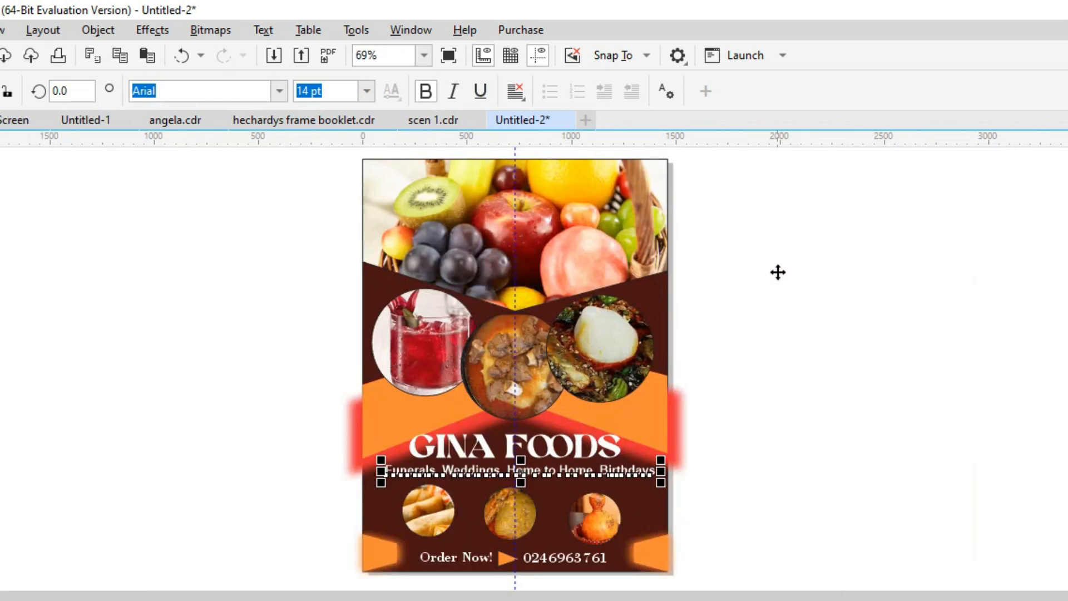
left_click(129, 323)
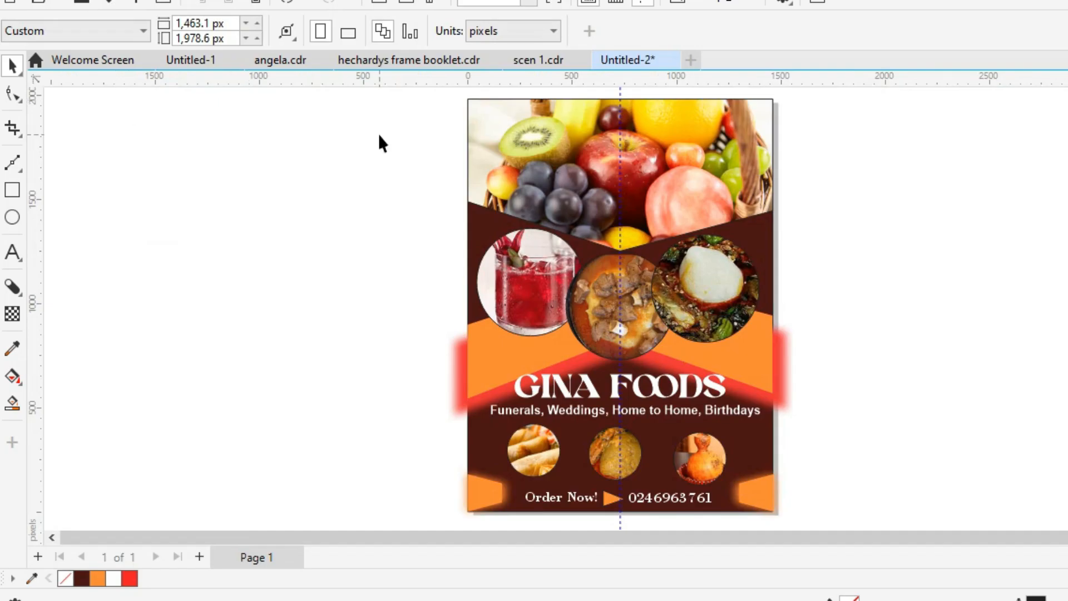
Step: Remove the outline from the fruit photo's PowerClip frame across the top of the flyer
left_click(480, 118)
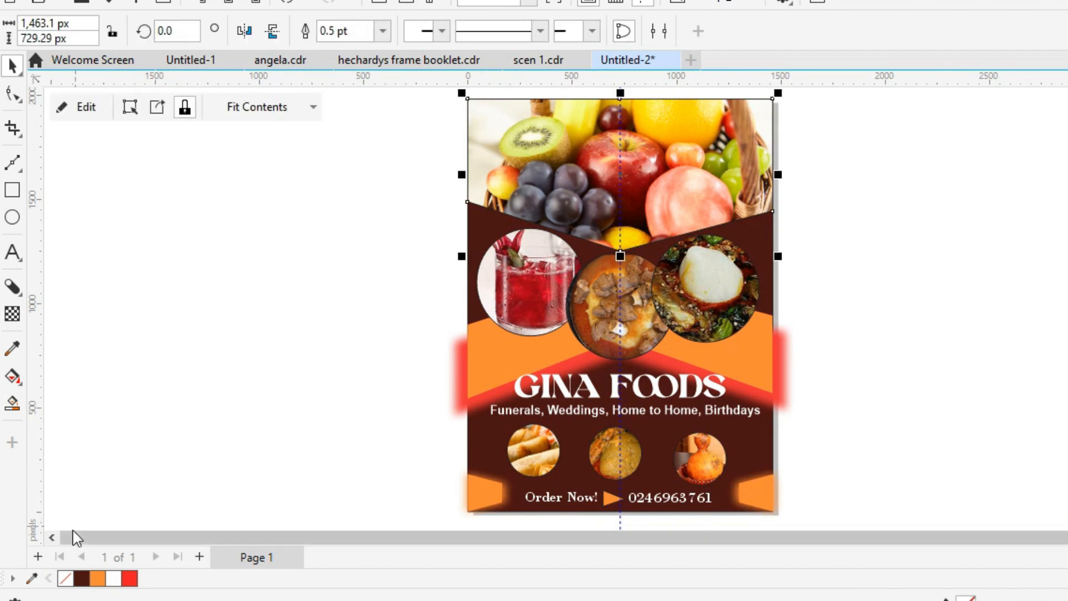
right_click(62, 580)
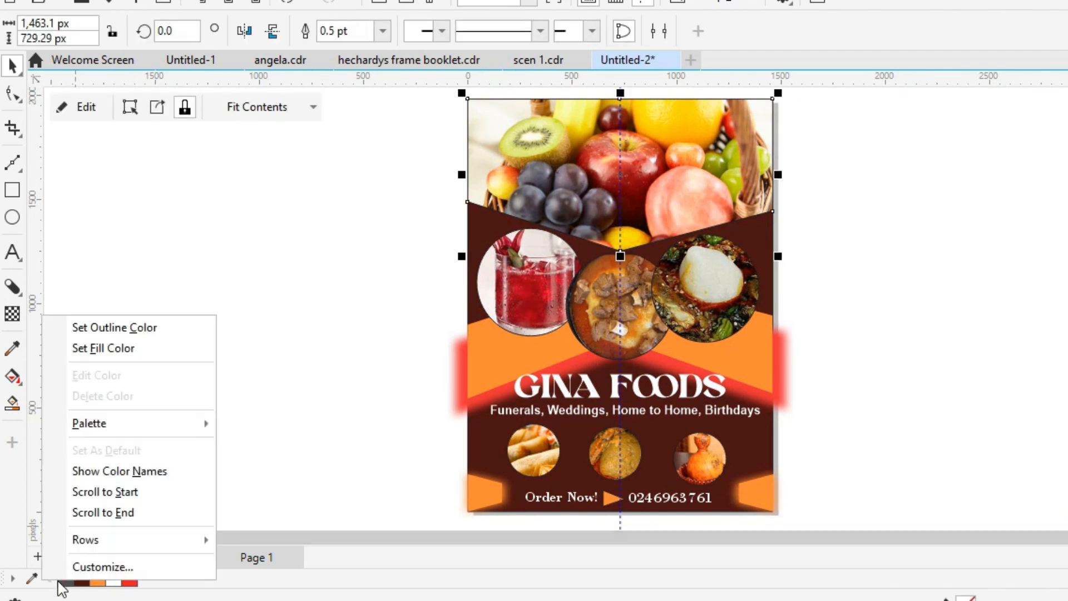
left_click(128, 327)
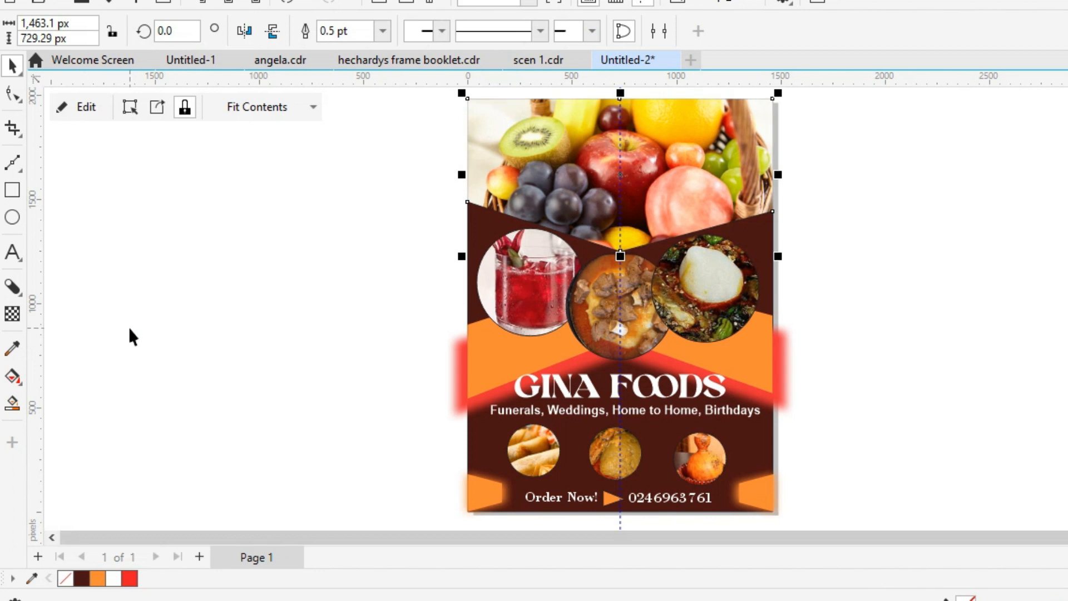
Step: Remove the outline from the large dark brown panel behind the flyer's lower section
left_click(227, 317)
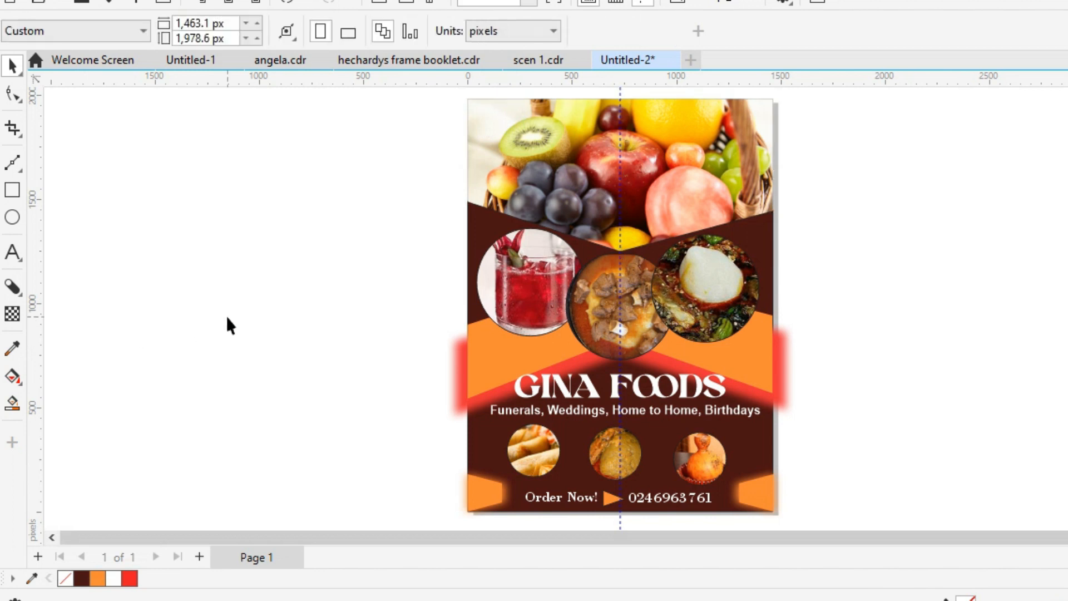
left_click(474, 452)
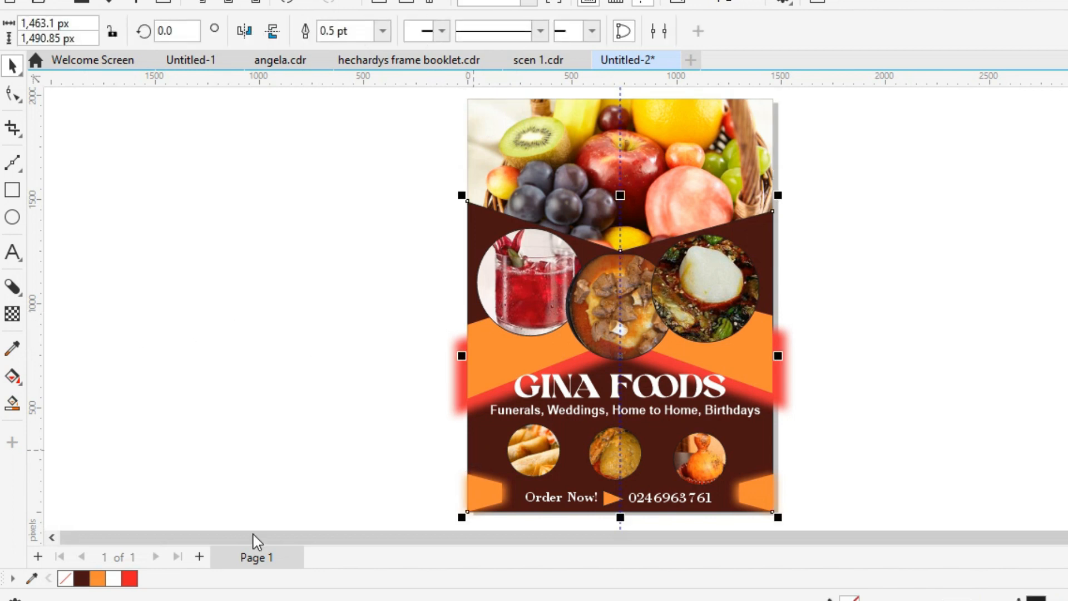
right_click(64, 581)
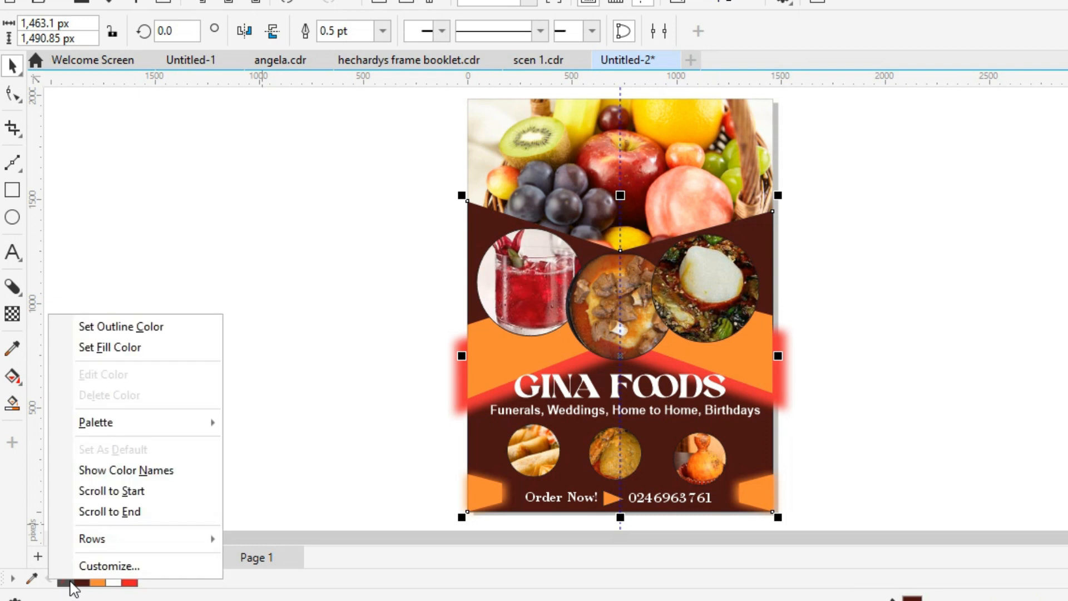
left_click(126, 330)
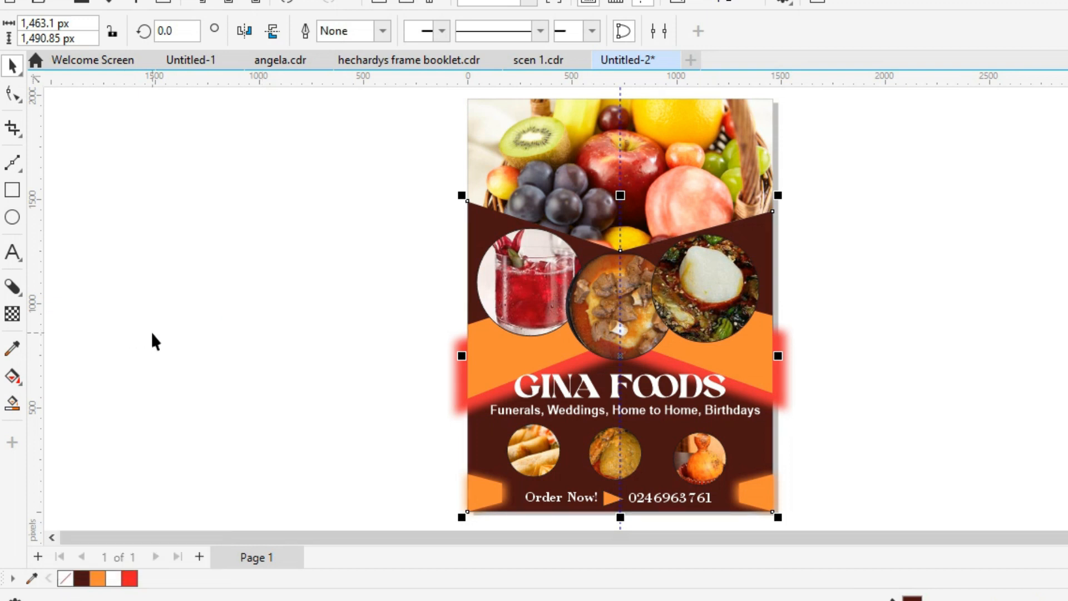
left_click(151, 334)
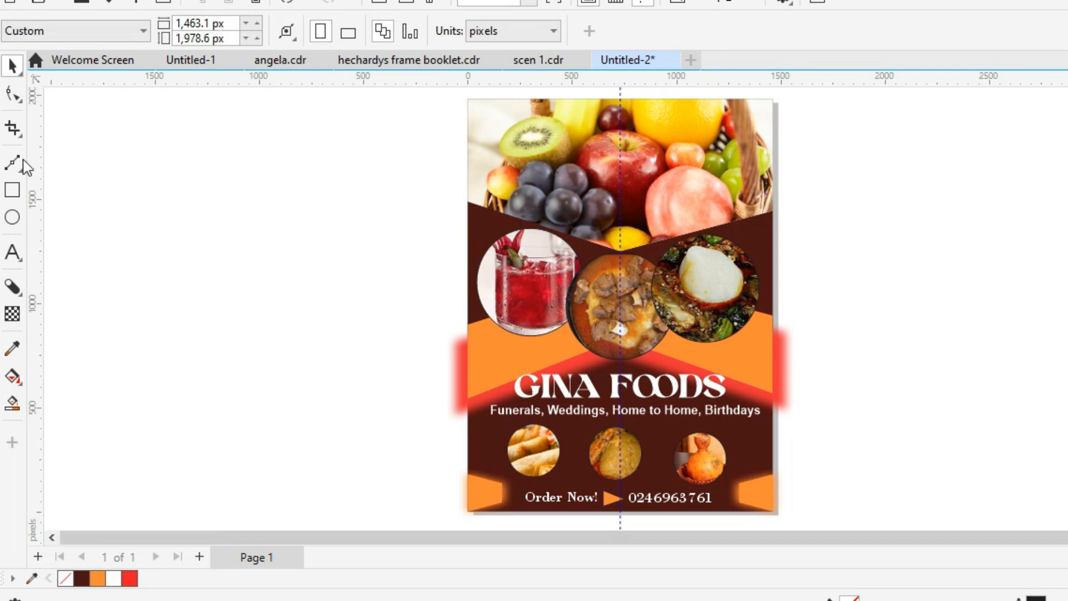
Step: Create a page-sized 1,463.1 x 1,978.6 px rectangle and move it onto the empty area beside the flyer
left_click(13, 191)
double_click(12, 191)
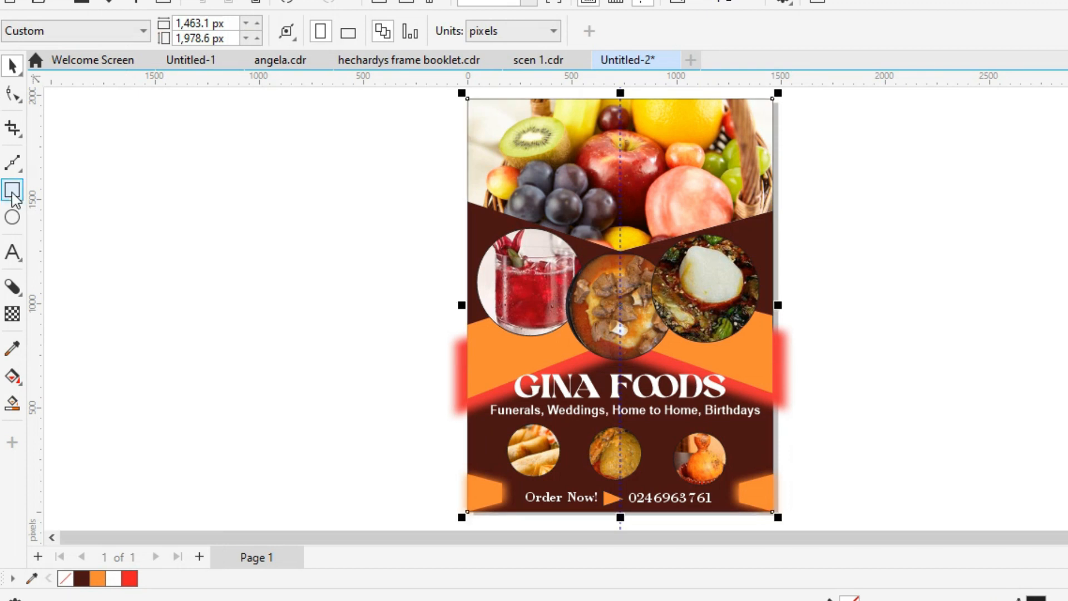
left_click(14, 68)
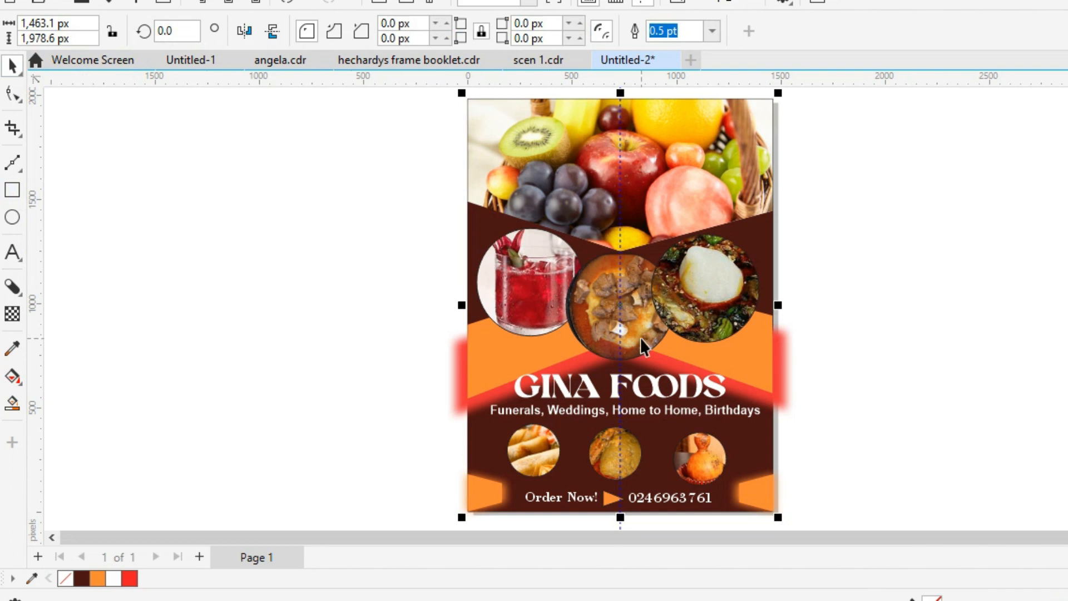
left_click_drag(620, 306, 225, 303)
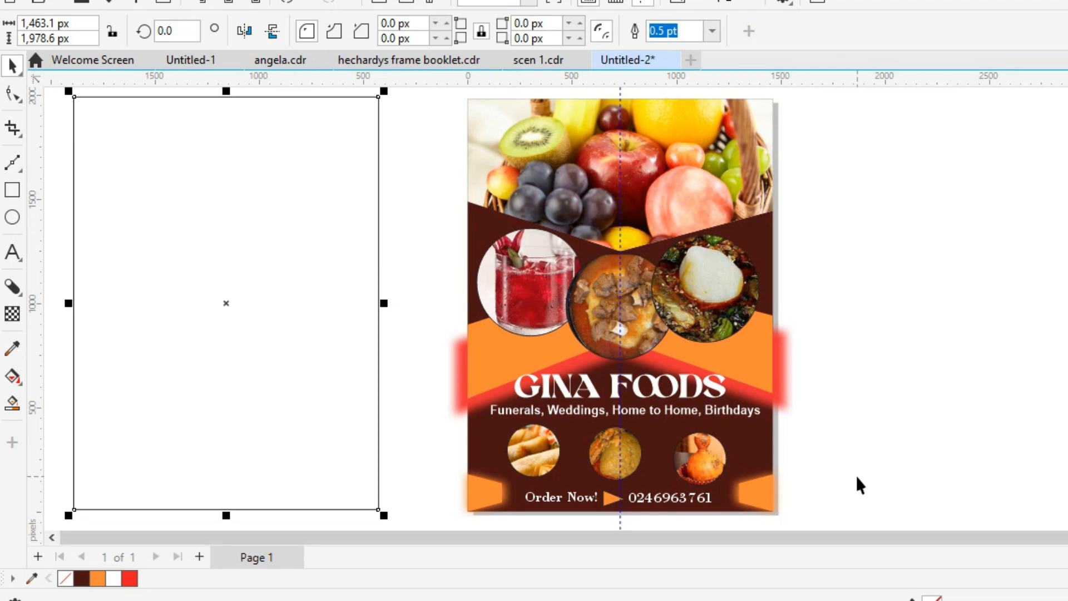
Step: Select all the flyer artwork and PowerClip it inside the empty page-sized rectangle
scroll(1049, 438, "down", 2)
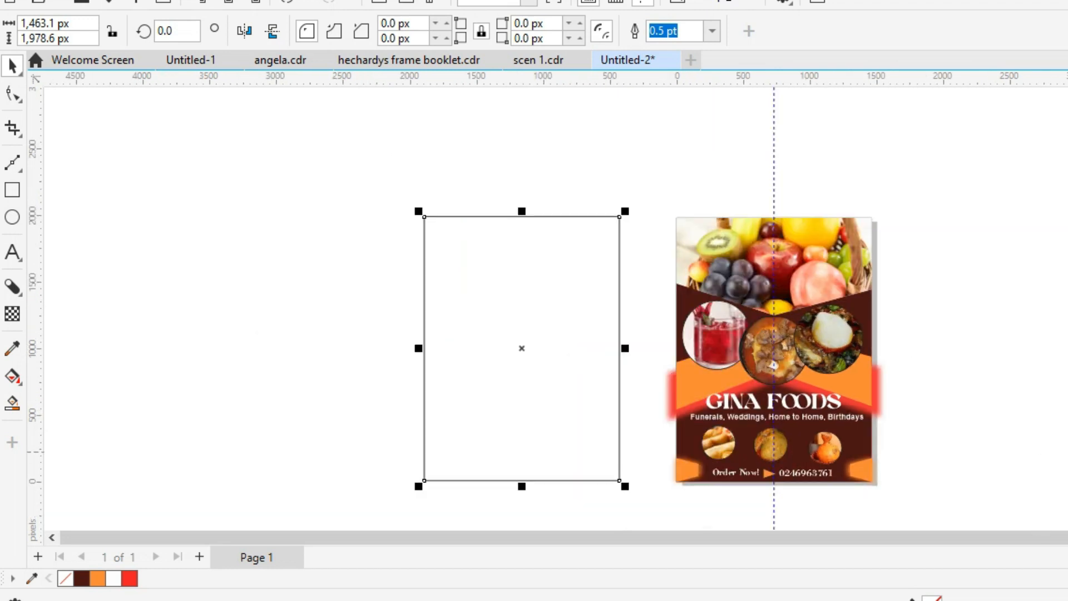
scroll(1029, 494, "down", 2)
left_click_drag(1046, 507, 697, 367)
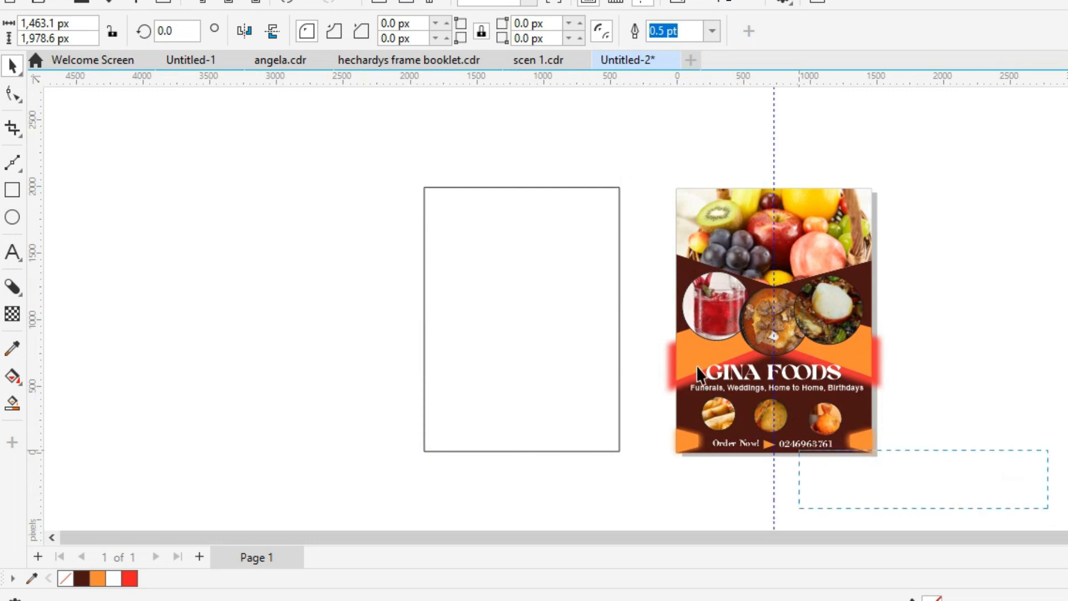
left_click_drag(627, 229, 573, 134)
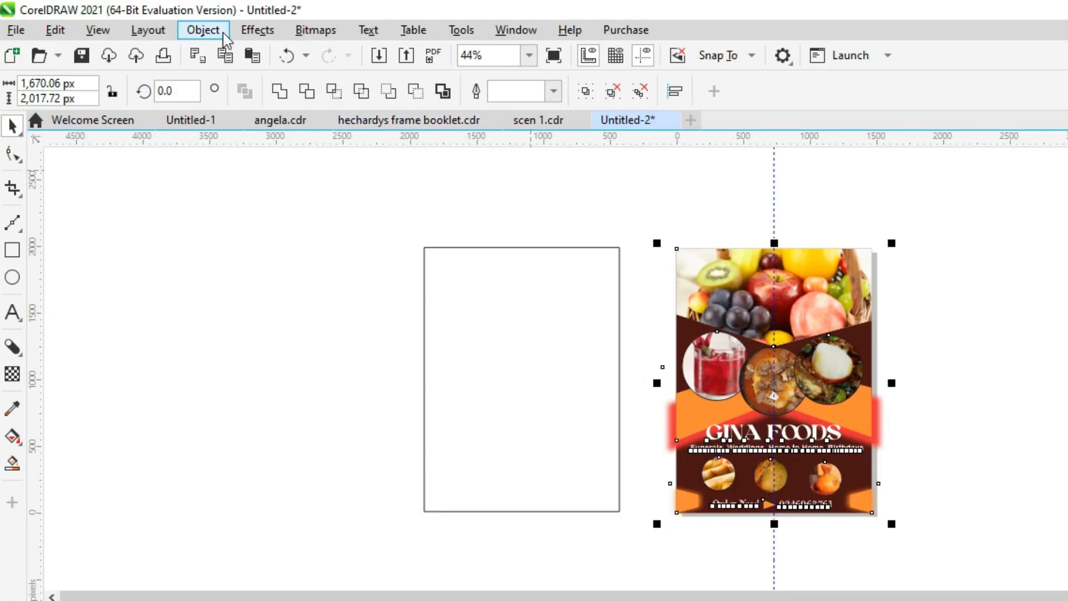
left_click(224, 35)
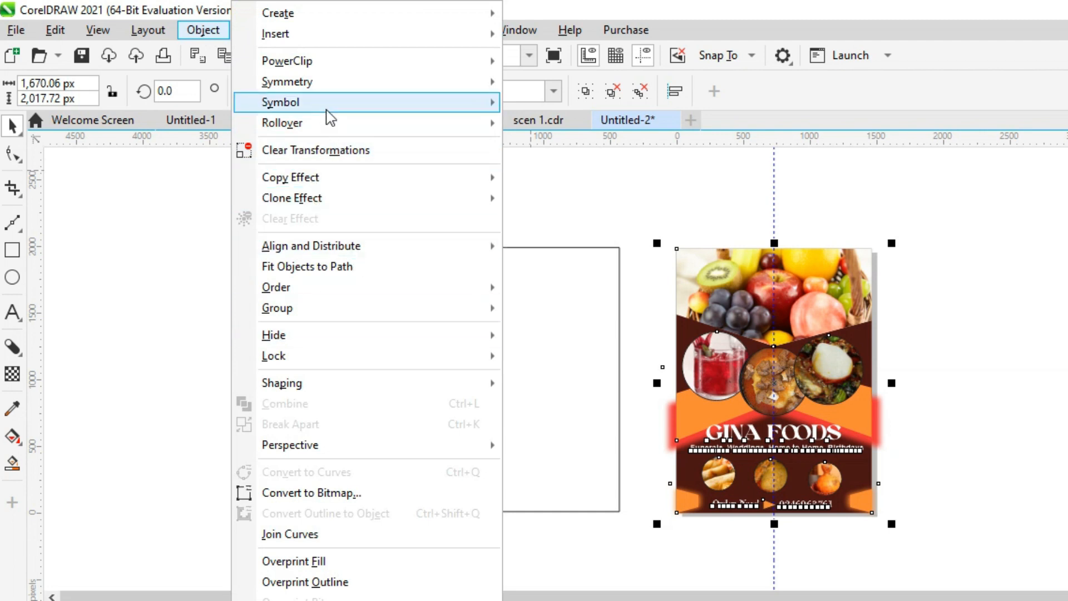
mouse_move(325, 64)
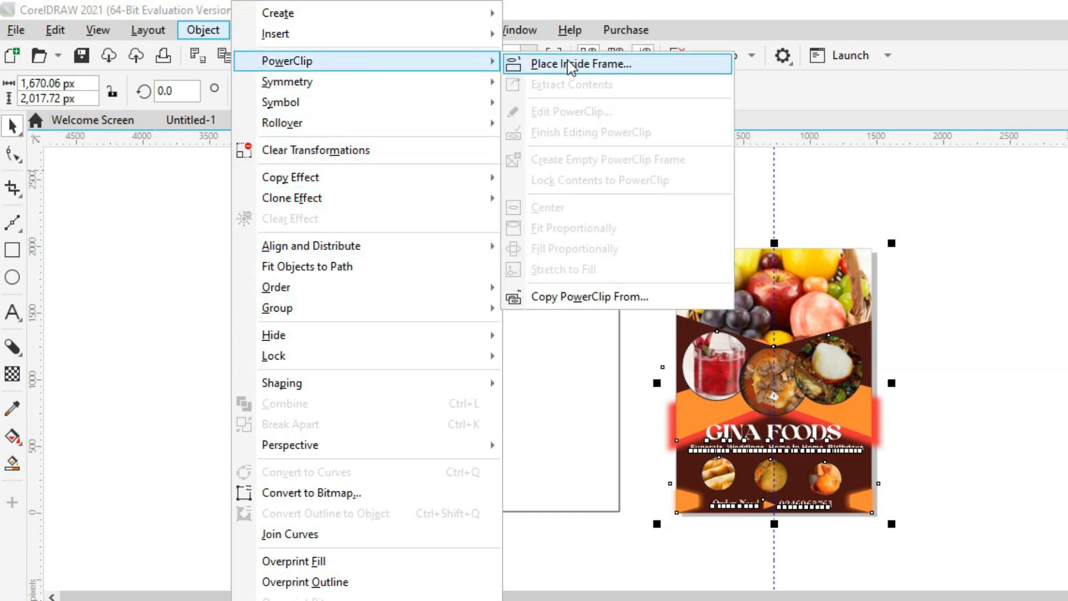
left_click(552, 65)
left_click(496, 387)
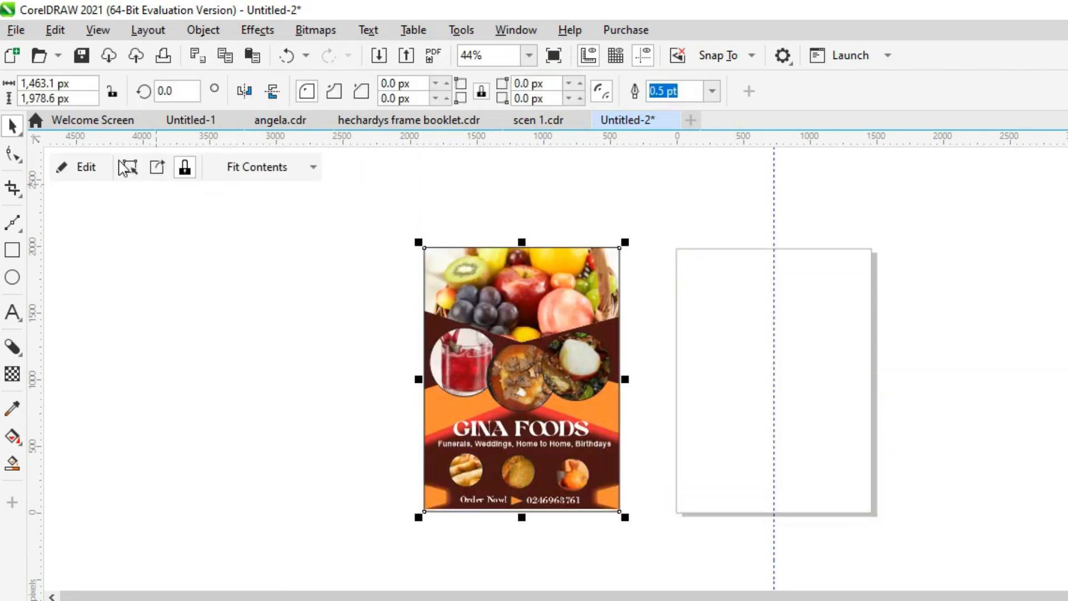
Step: Edit the PowerClip contents, nudging all the flyer artwork slightly down to fit the frame
left_click(103, 168)
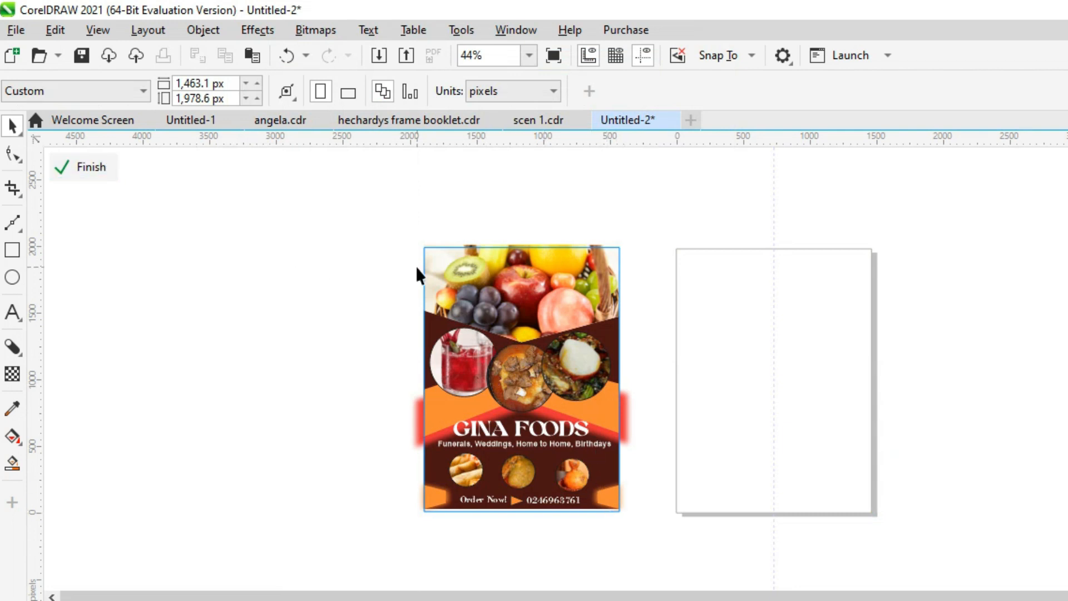
left_click_drag(350, 217, 683, 510)
left_click_drag(681, 509, 682, 509)
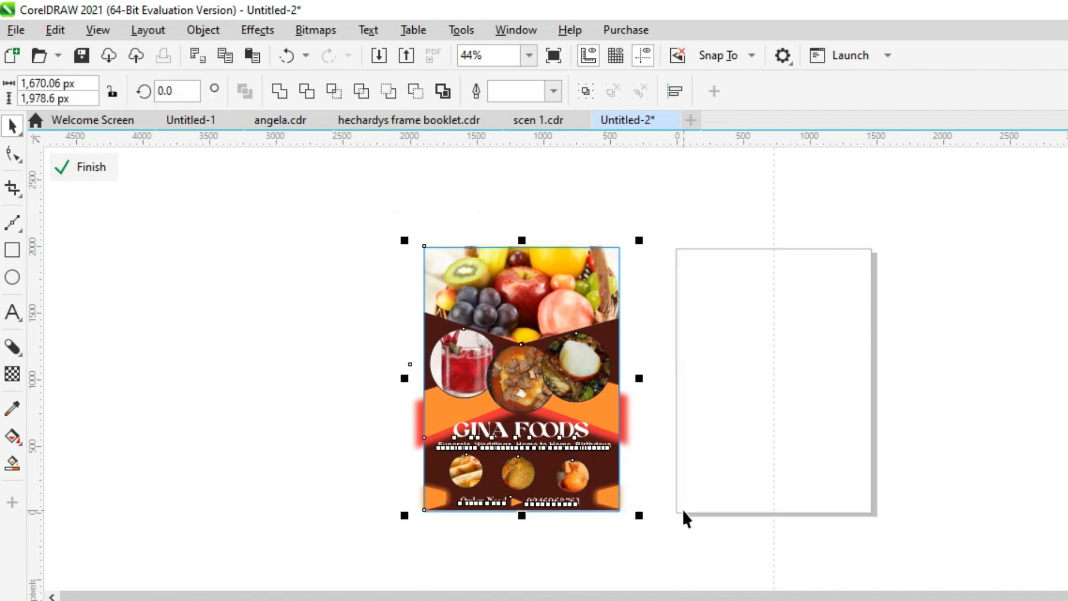
left_click(106, 168)
Step: Center the PowerClipped flyer on the page
key("p")
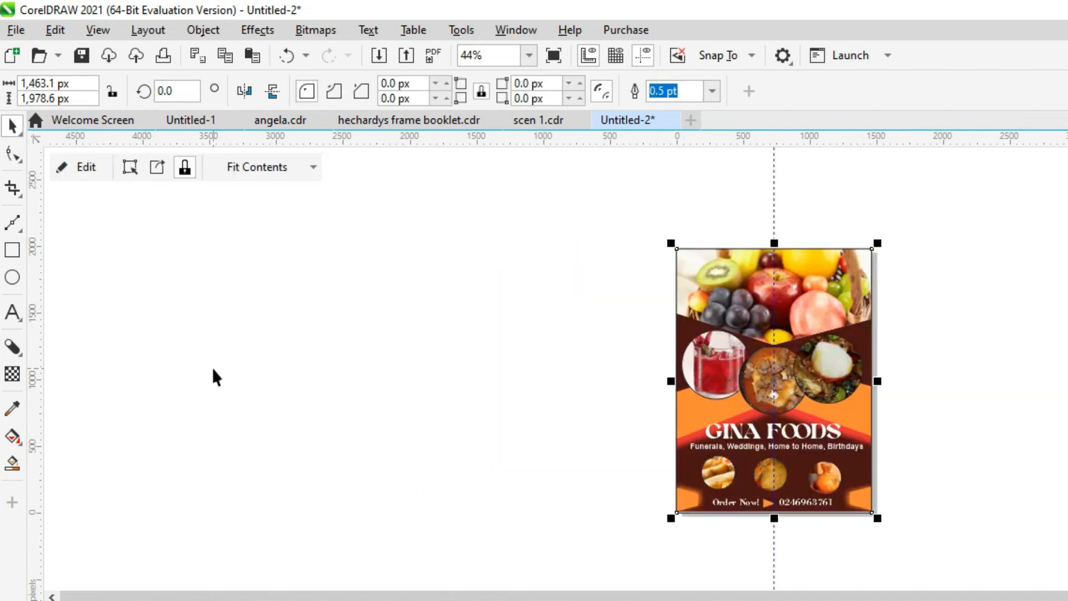
key("shift+F2")
left_click(239, 438)
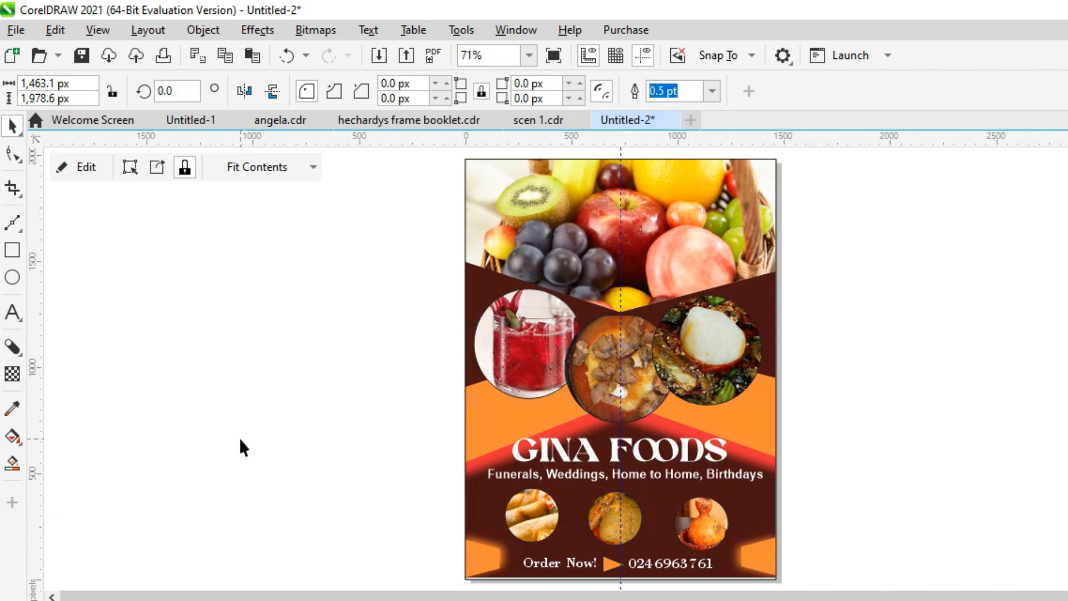
Step: Set the outline color of the flyer's PowerClip frame to dark brown
left_click(471, 242)
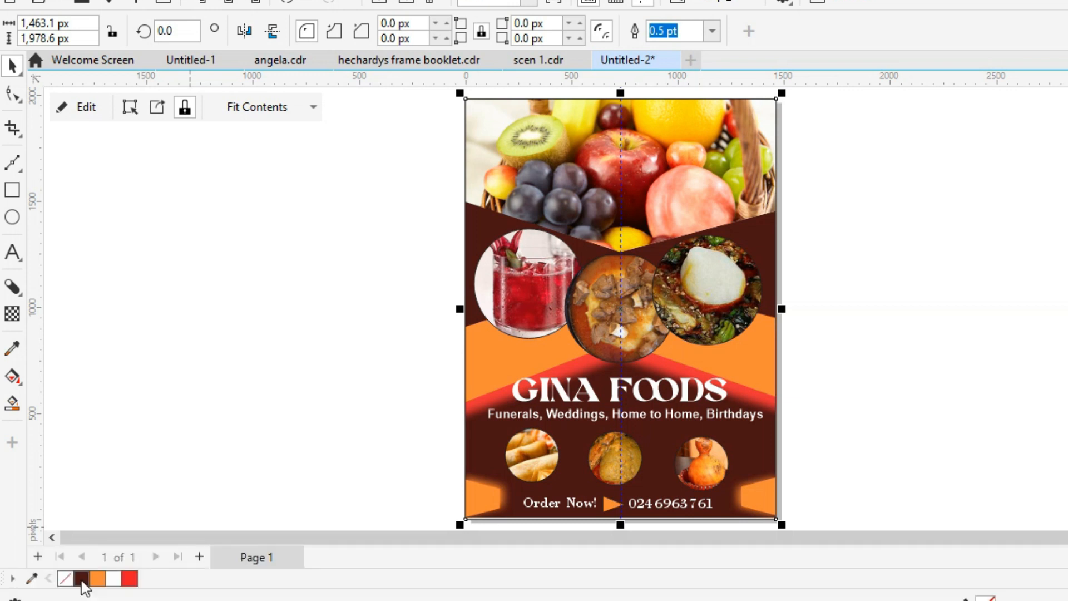
right_click(81, 579)
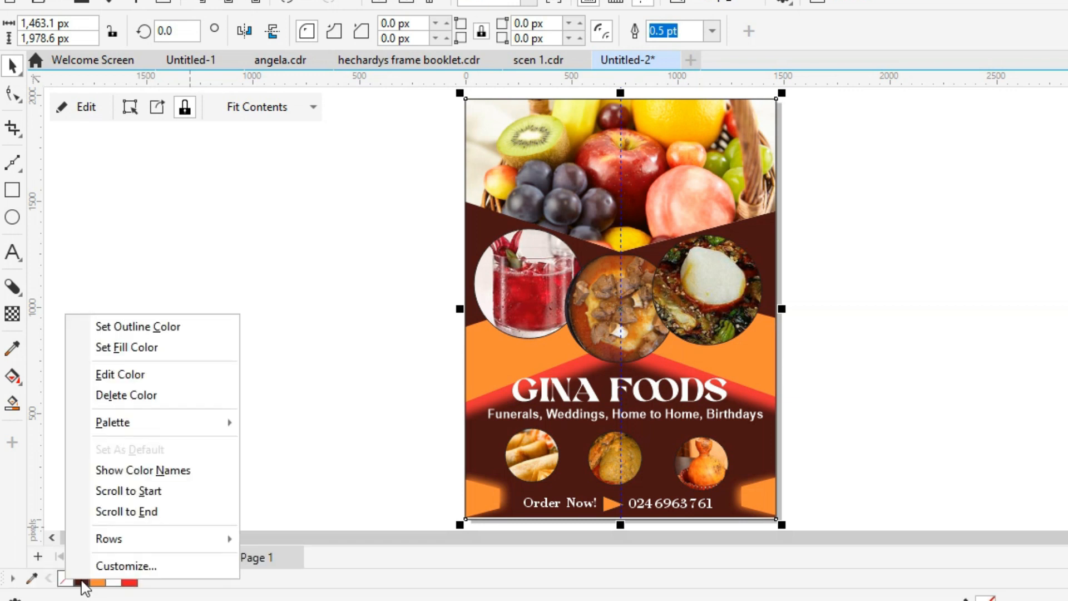
left_click(154, 328)
left_click(255, 292)
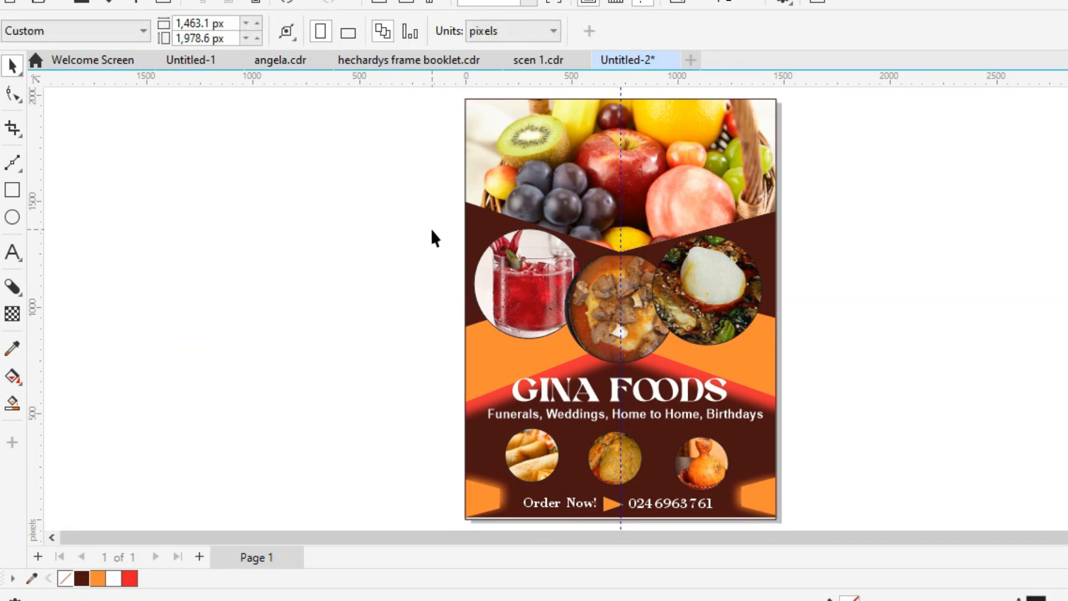
Step: Edit the flyer's PowerClip contents and give the circular red drink photo a 4.0 pt white outline
left_click(538, 463)
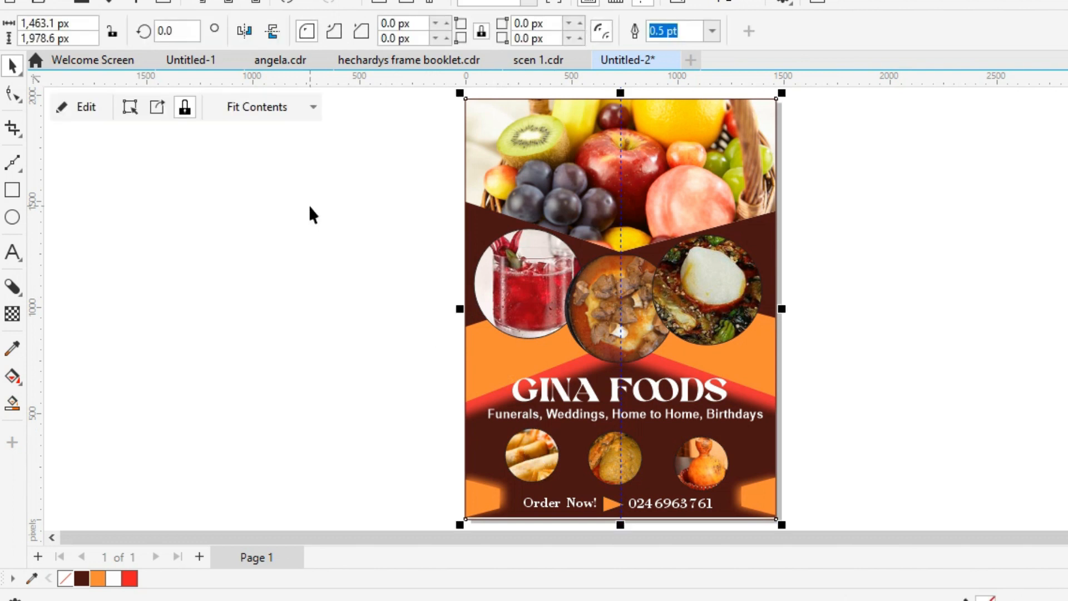
left_click(94, 108)
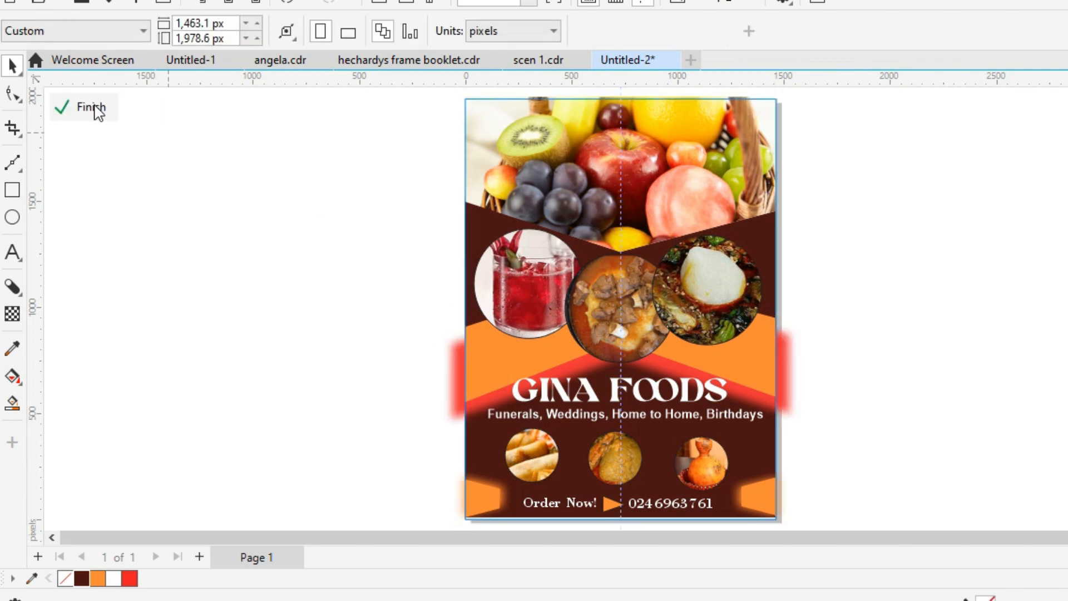
left_click(519, 297)
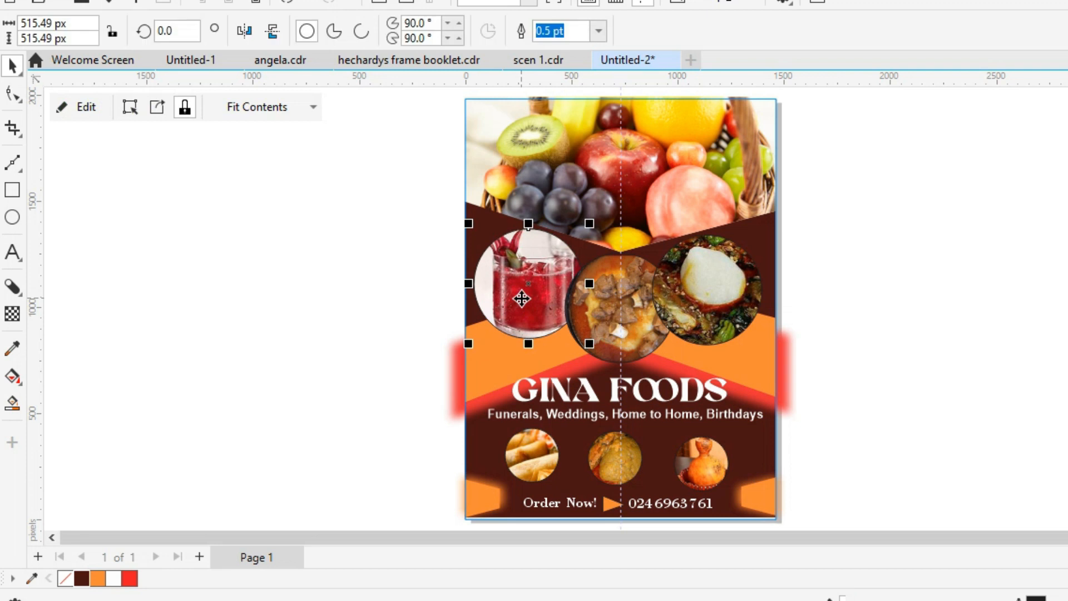
left_click(599, 31)
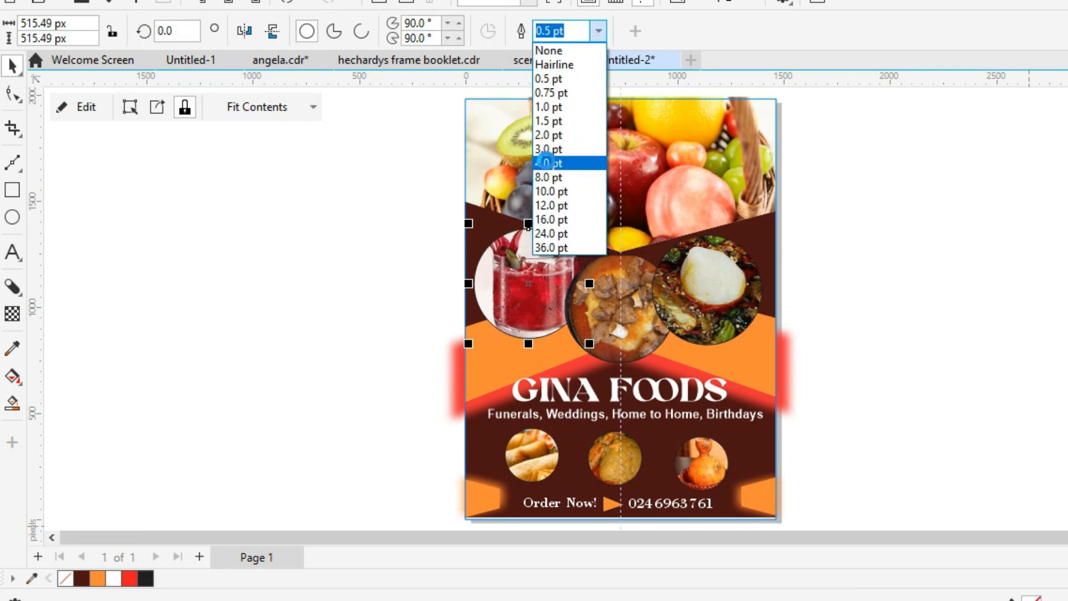
left_click(548, 163)
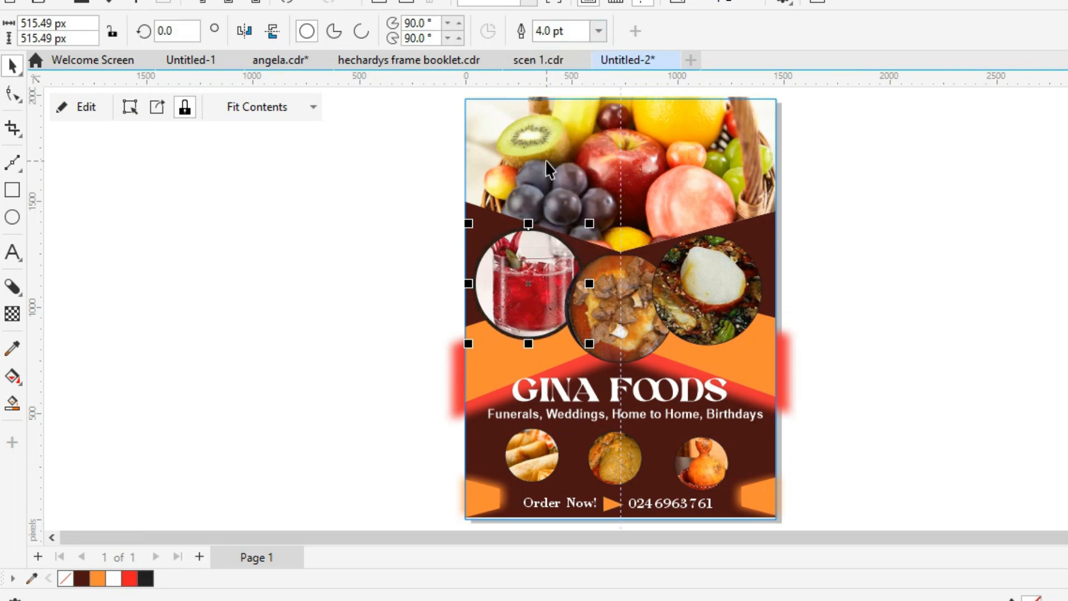
right_click(113, 579)
left_click(130, 327)
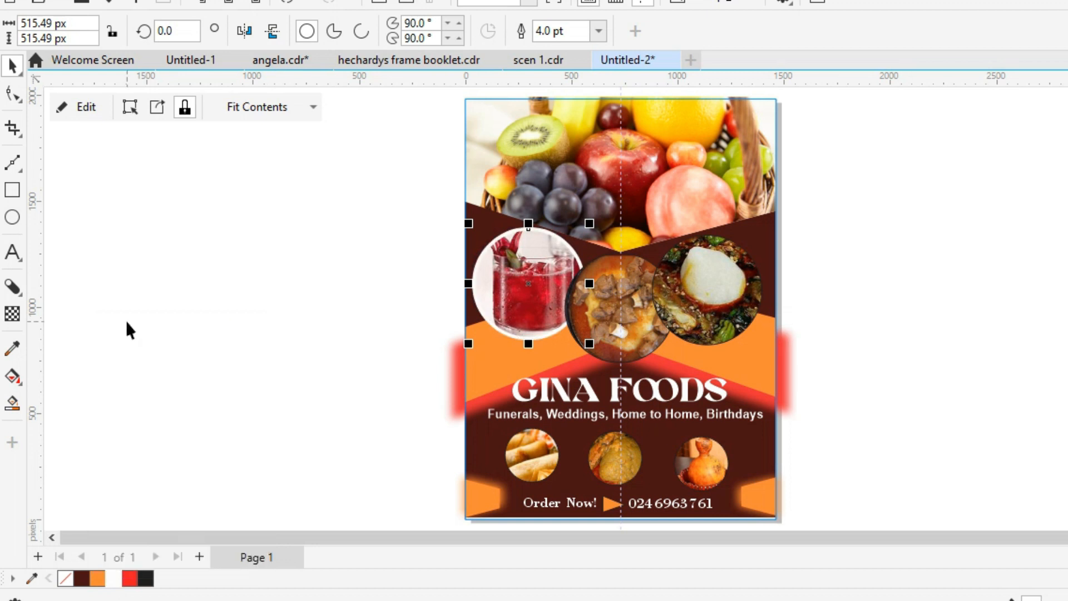
Step: Give the middle circular food photo a 4.0 pt white outline to match the drink photo
left_click(639, 314)
left_click(510, 266)
left_click(640, 317)
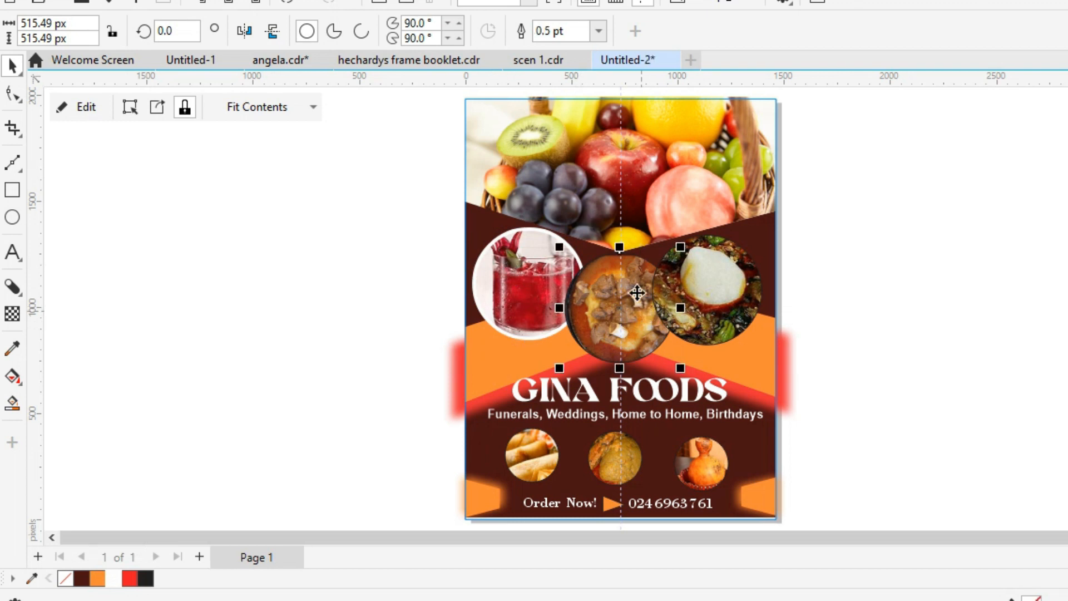
left_click(599, 30)
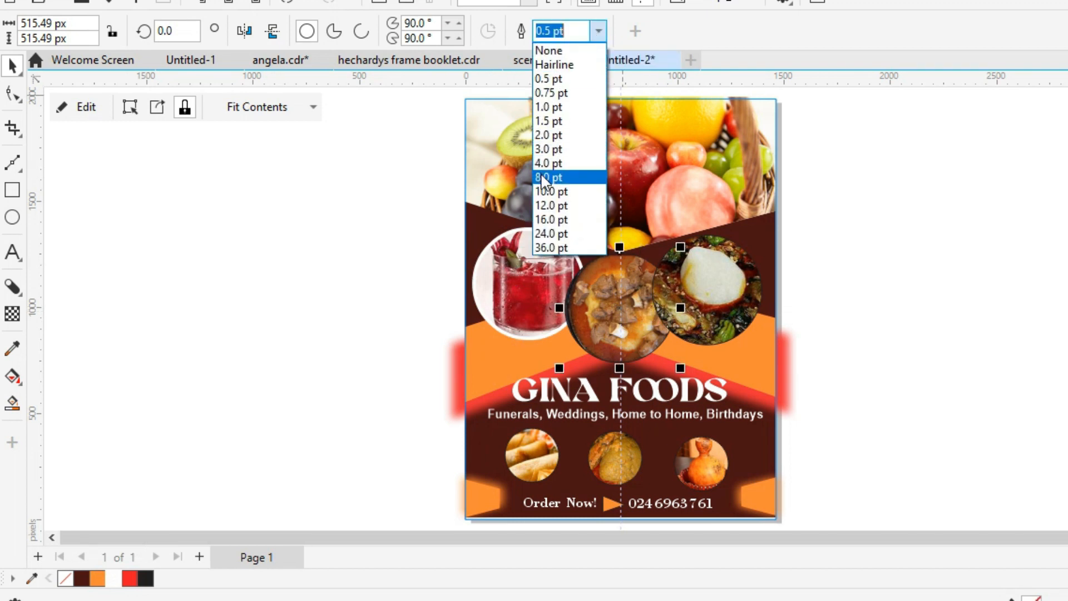
left_click(550, 164)
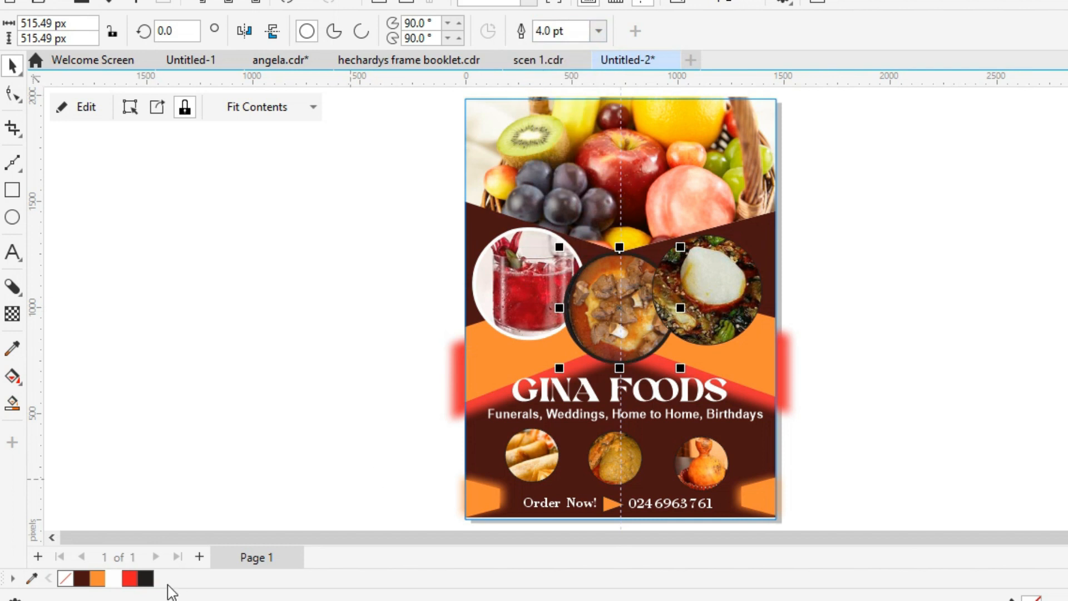
right_click(115, 581)
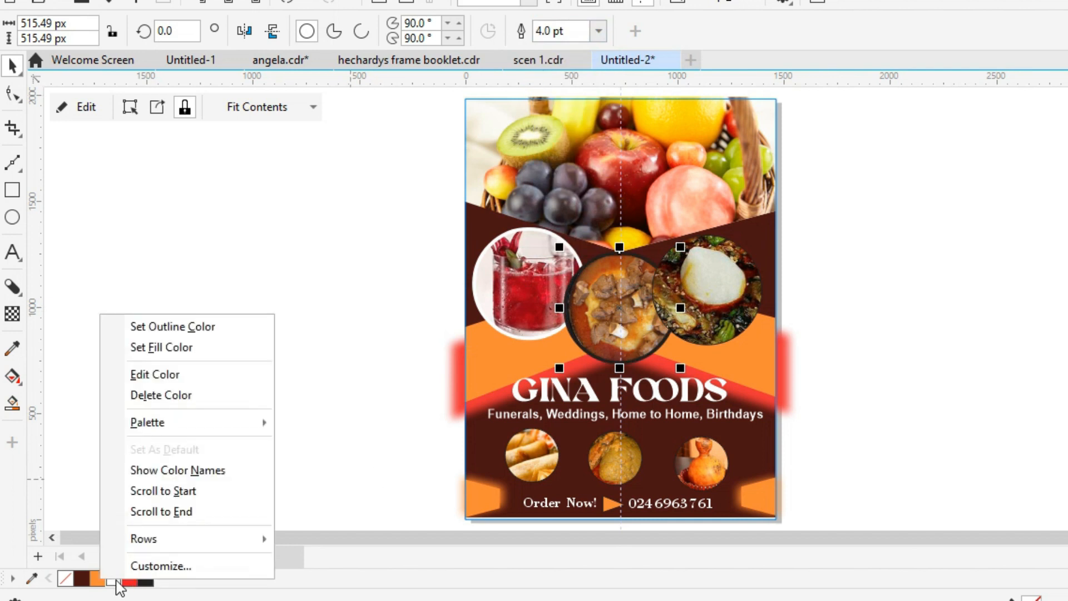
left_click(166, 327)
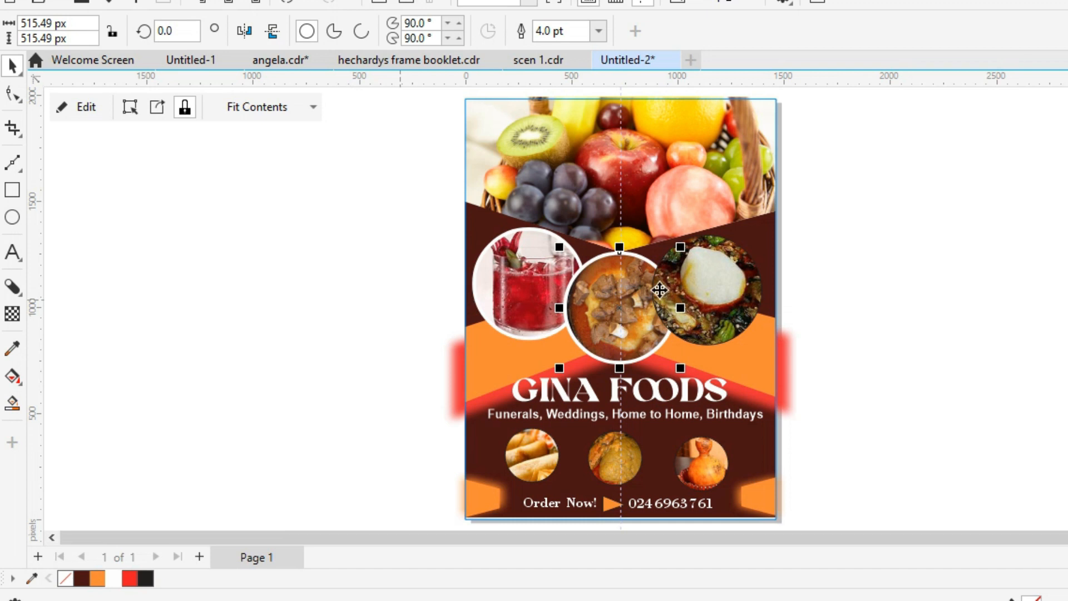
Step: Give the large circular food photo beside the middle one a 4.0 pt white outline and shift it slightly right
left_click(700, 291)
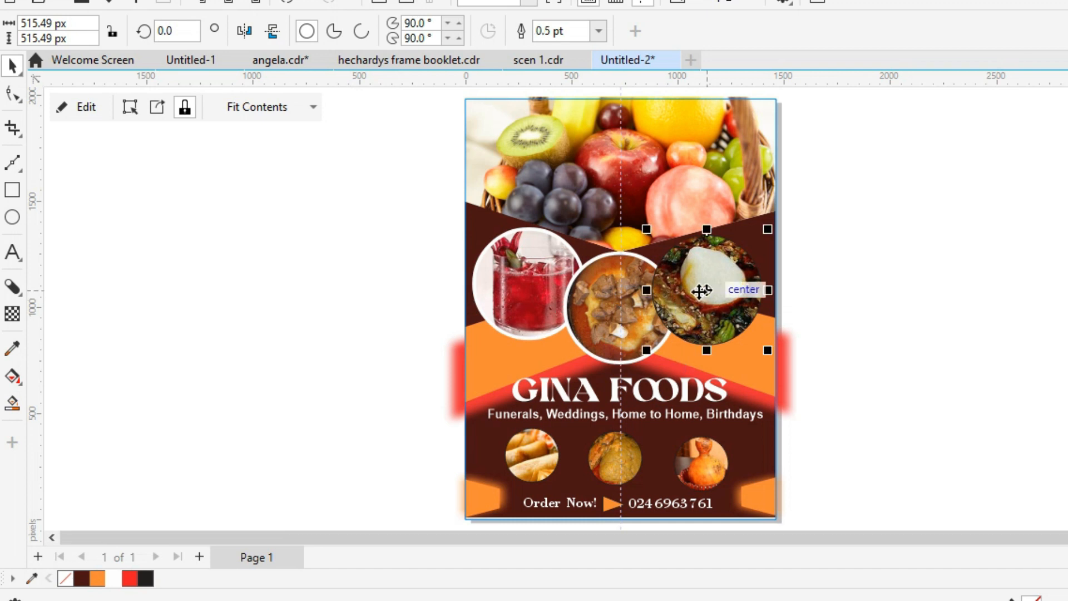
left_click(598, 31)
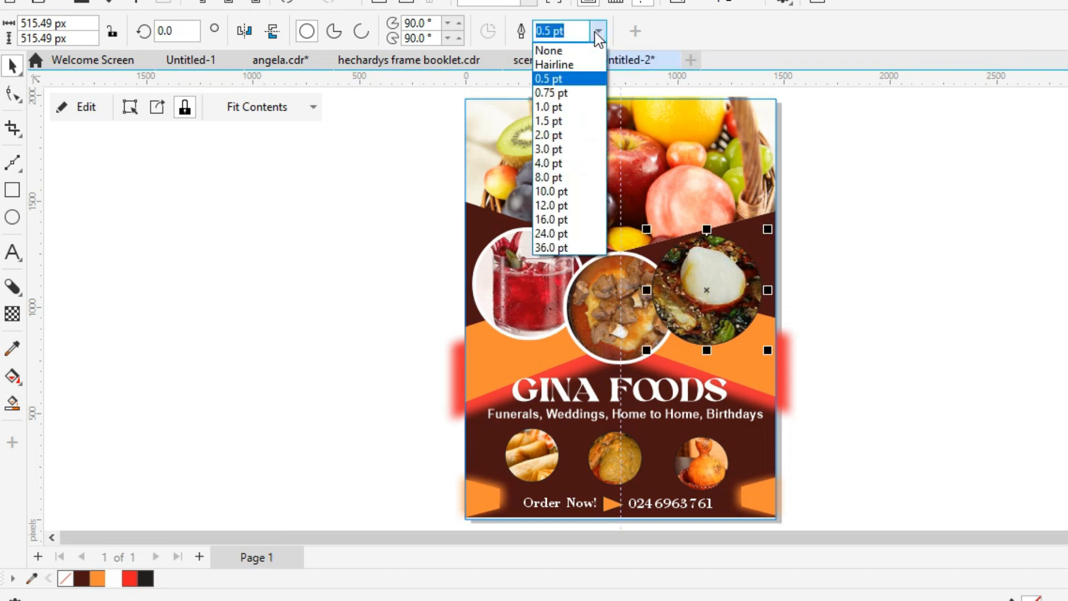
left_click(551, 163)
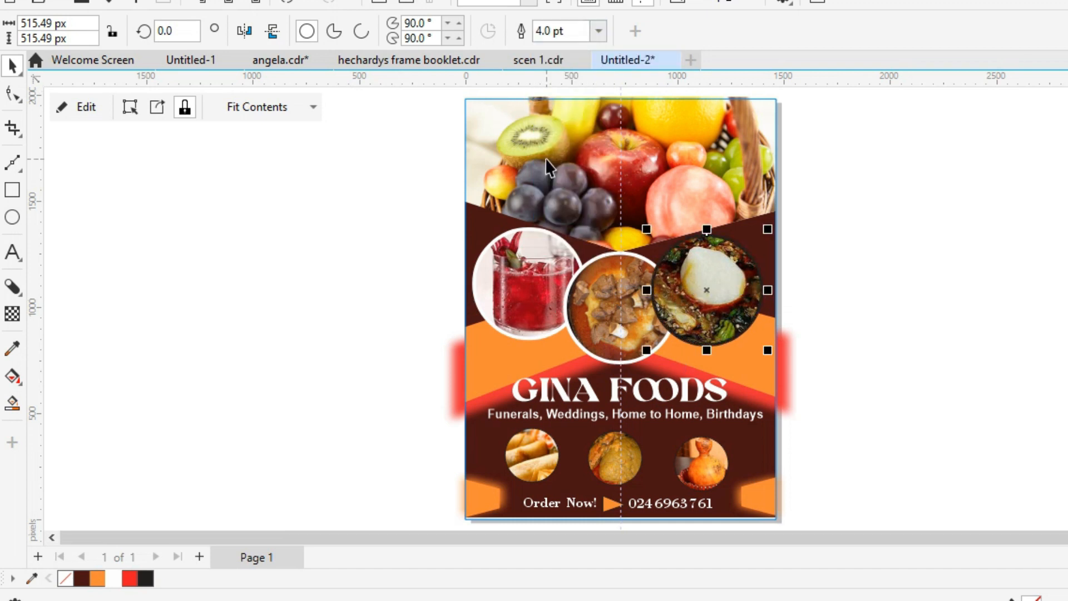
right_click(113, 579)
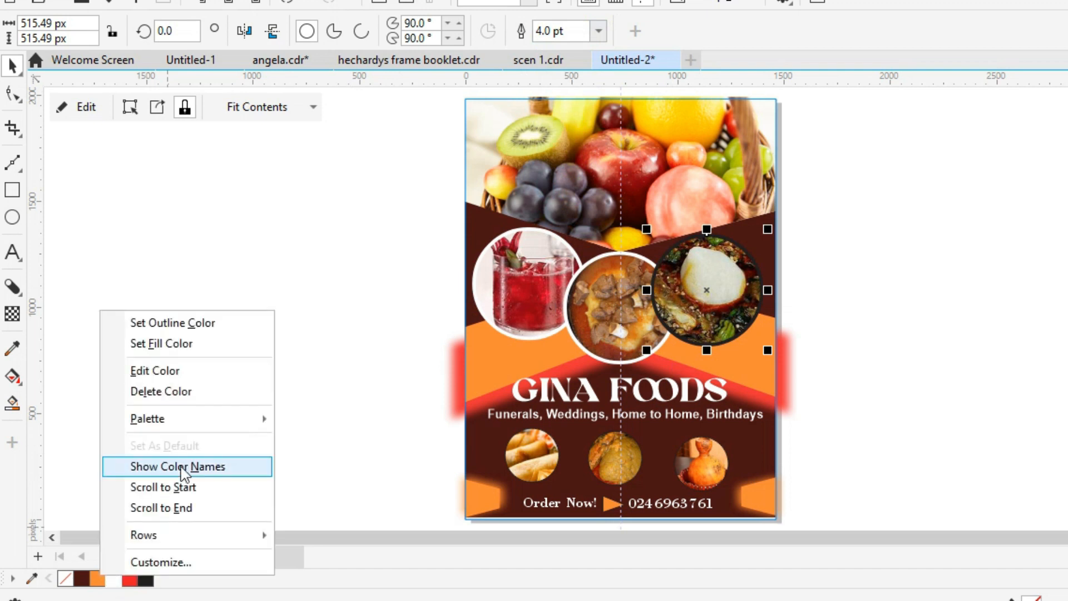
left_click(190, 322)
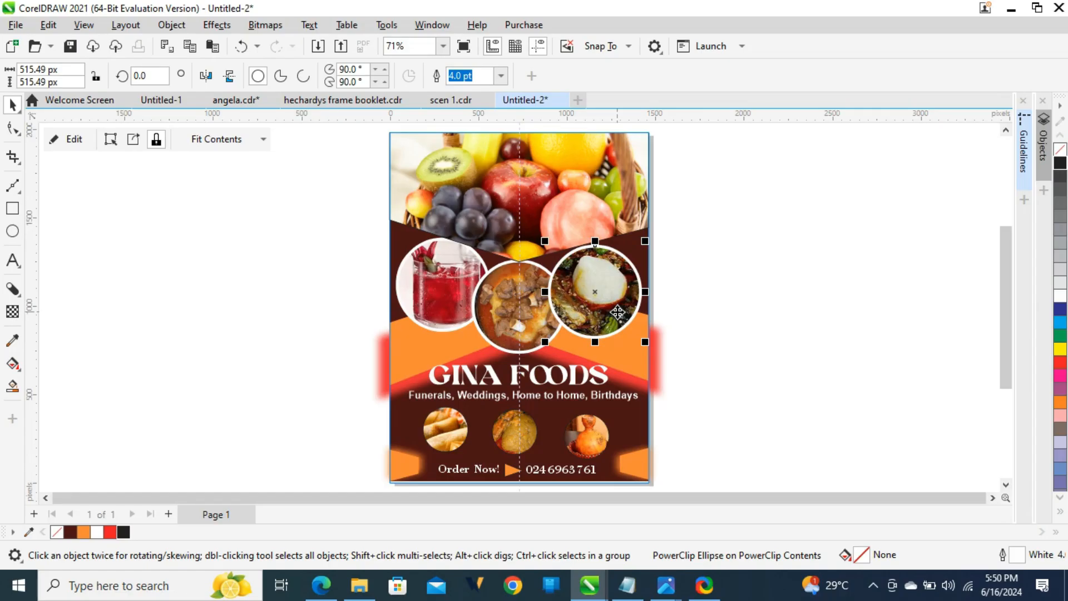
left_click_drag(617, 313, 619, 313)
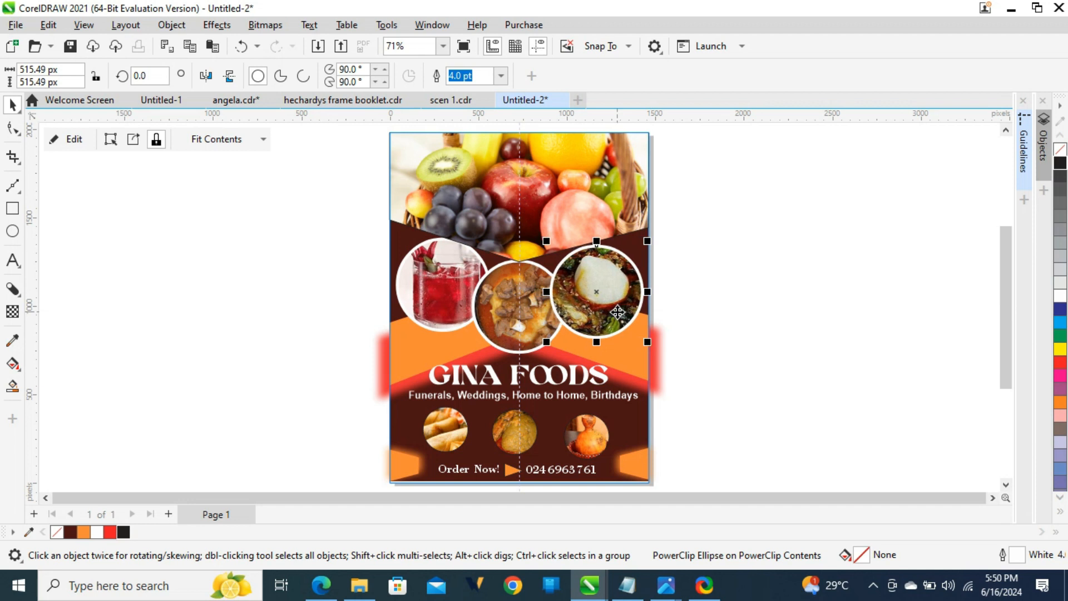
left_click(504, 331)
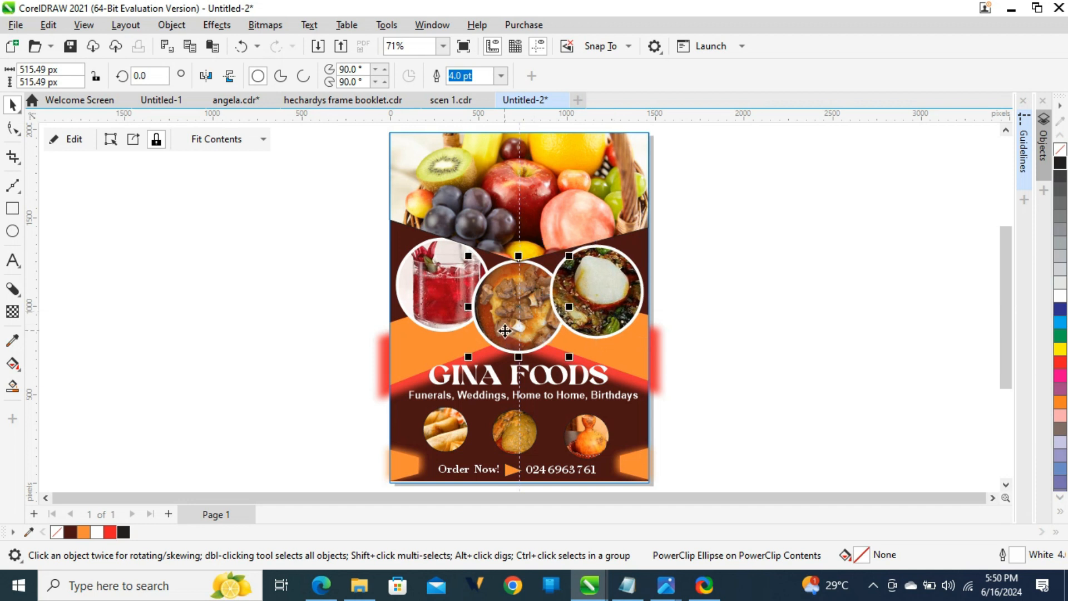
key("Down")
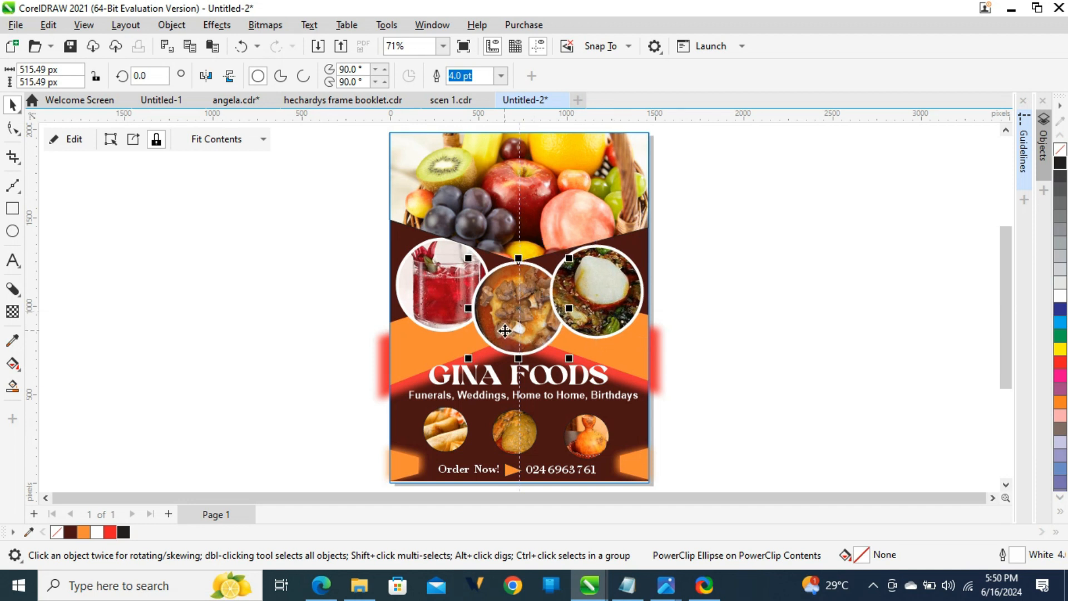
key("Up")
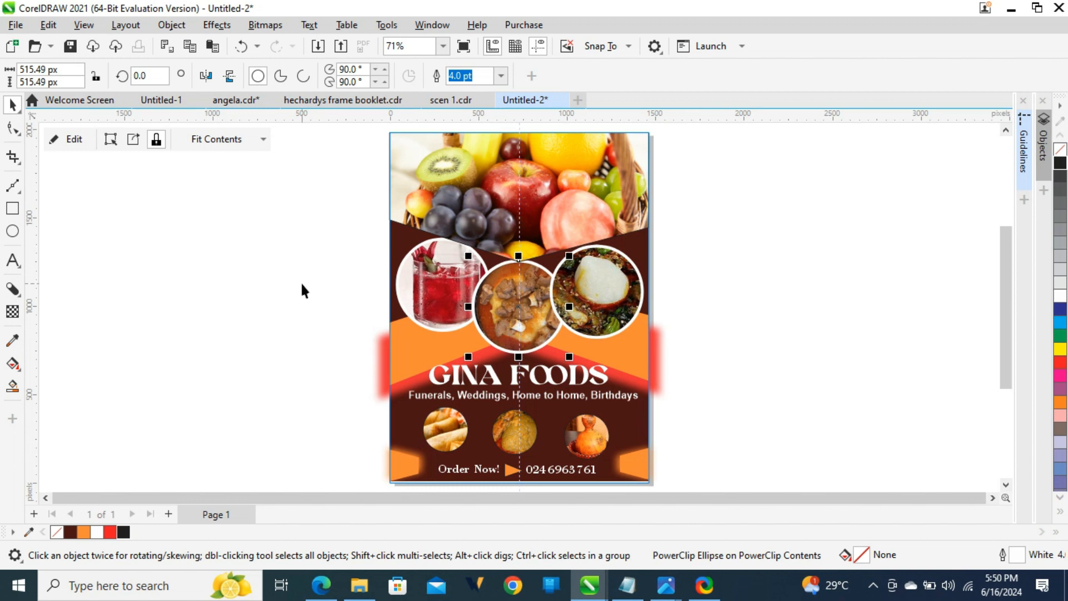
left_click(302, 285)
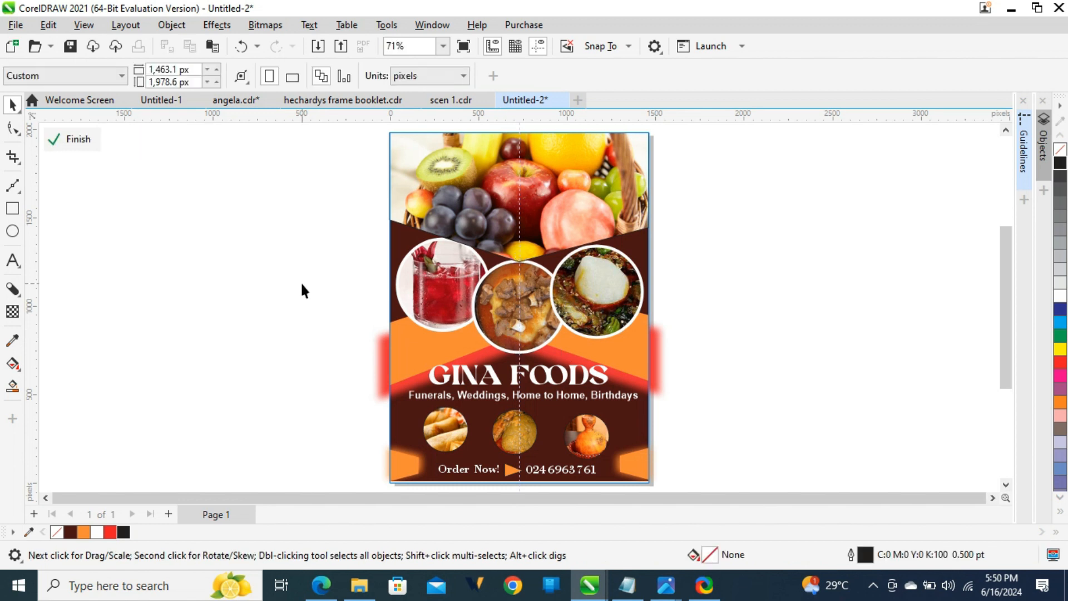
Step: Give the small circular spring roll photo below the tagline a 2.0 pt white outline
left_click(450, 427)
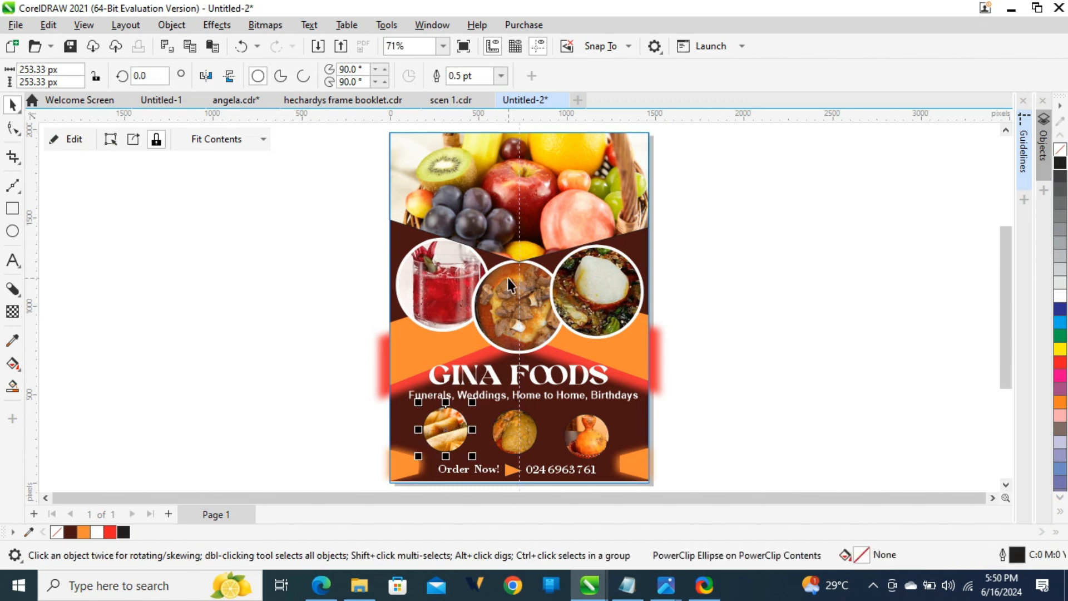
left_click_drag(347, 345, 693, 482)
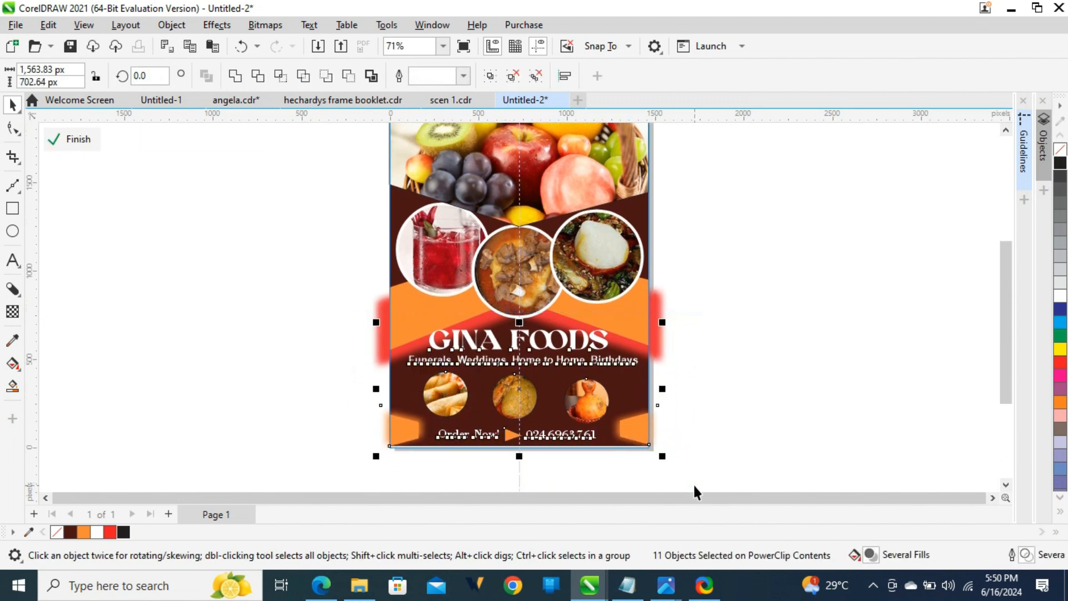
key("shift+F2")
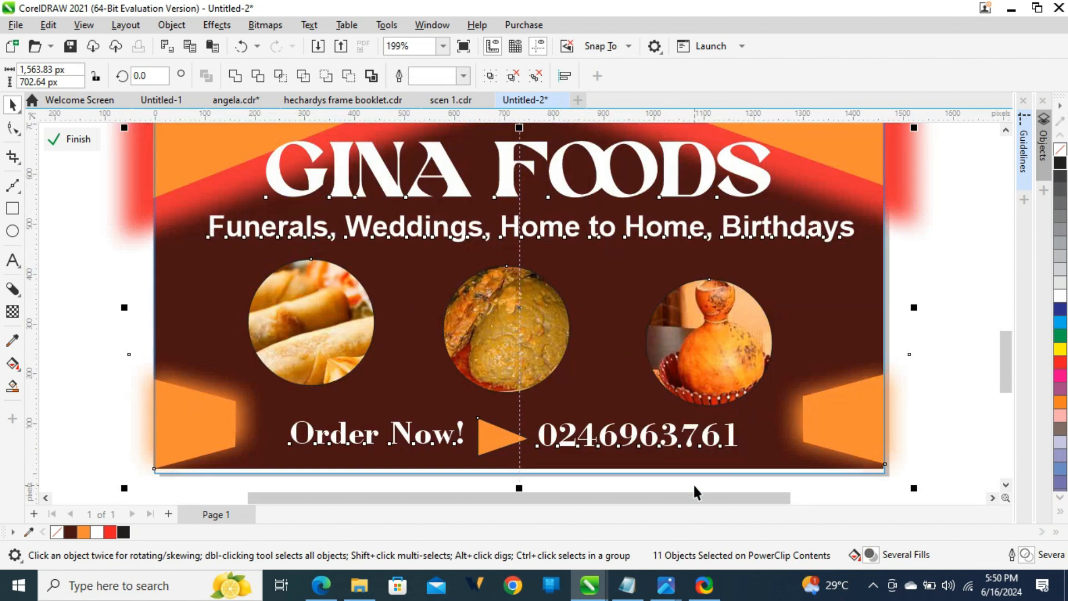
left_click(97, 369)
left_click(369, 305)
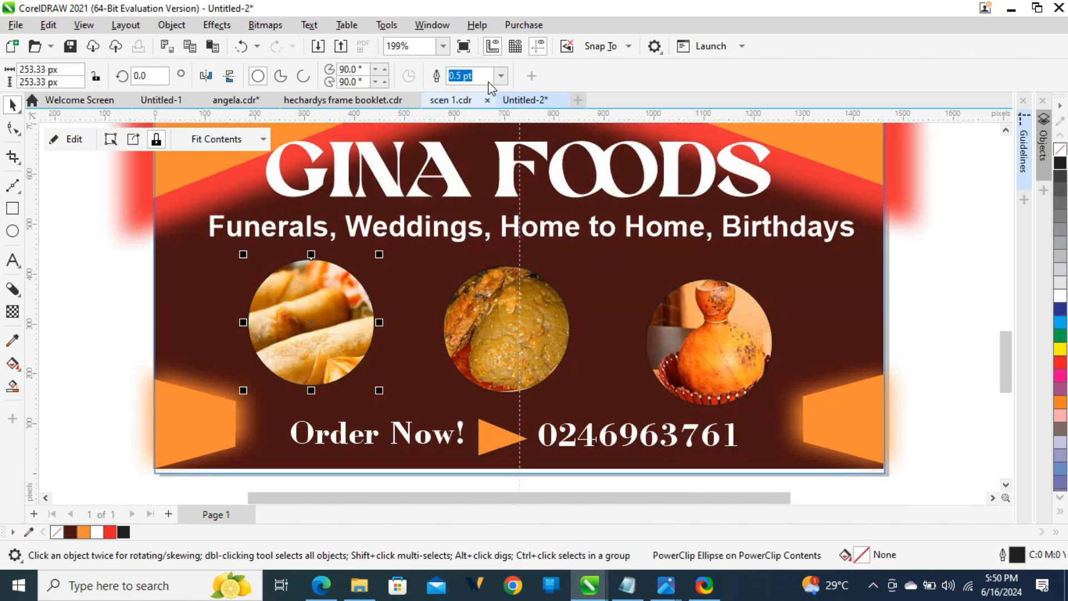
left_click(501, 76)
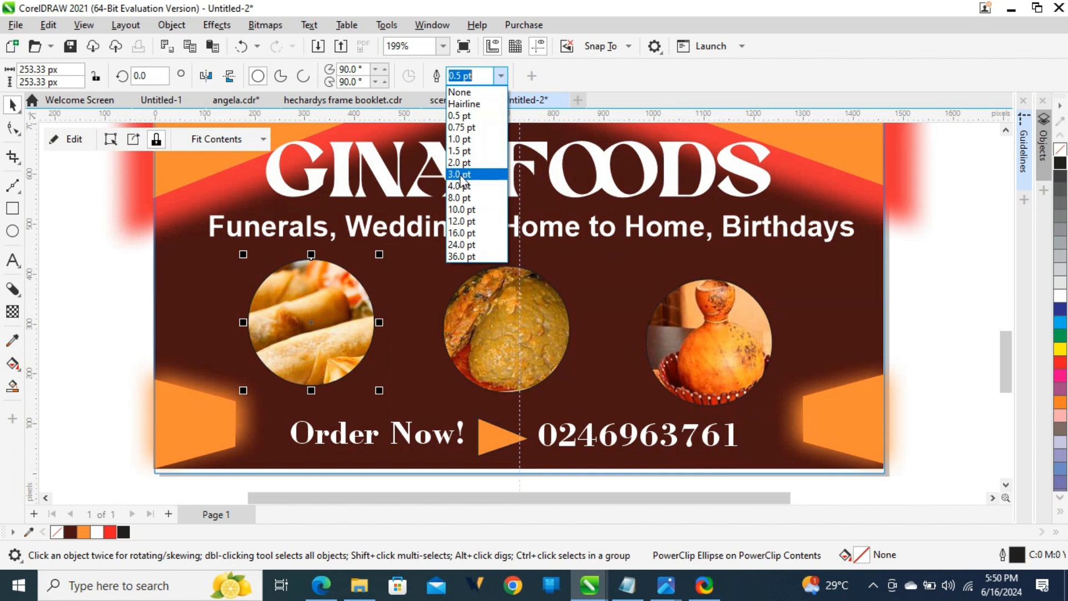
left_click(452, 181)
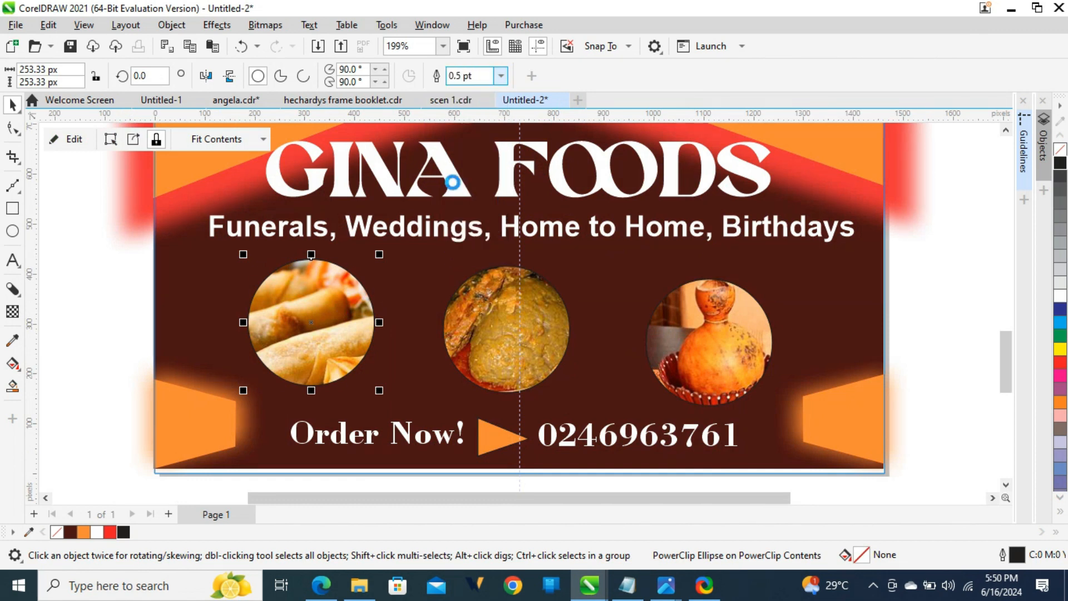
left_click(501, 76)
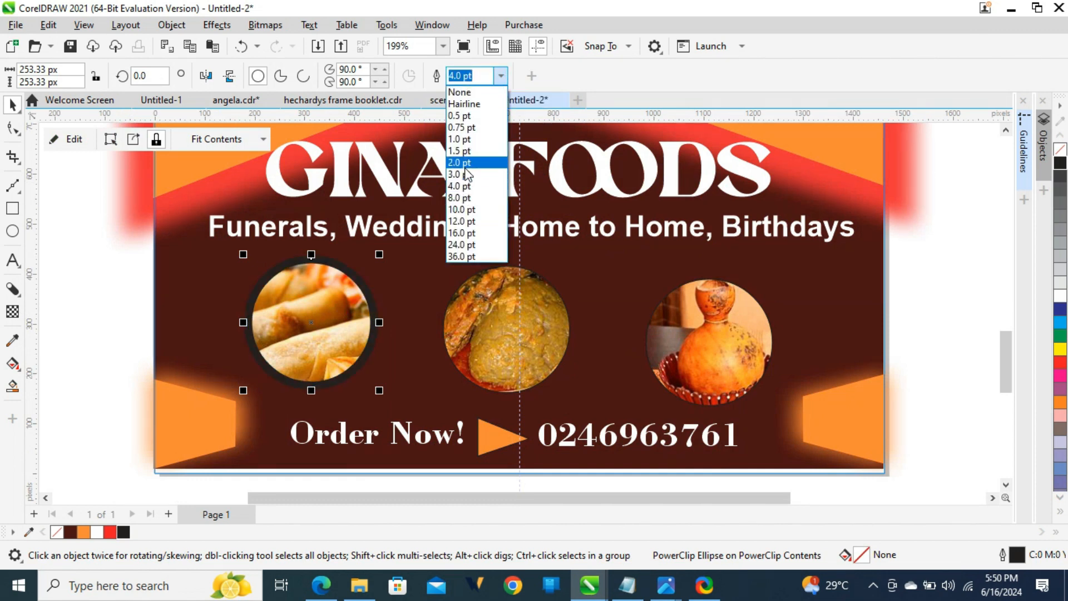
left_click(465, 174)
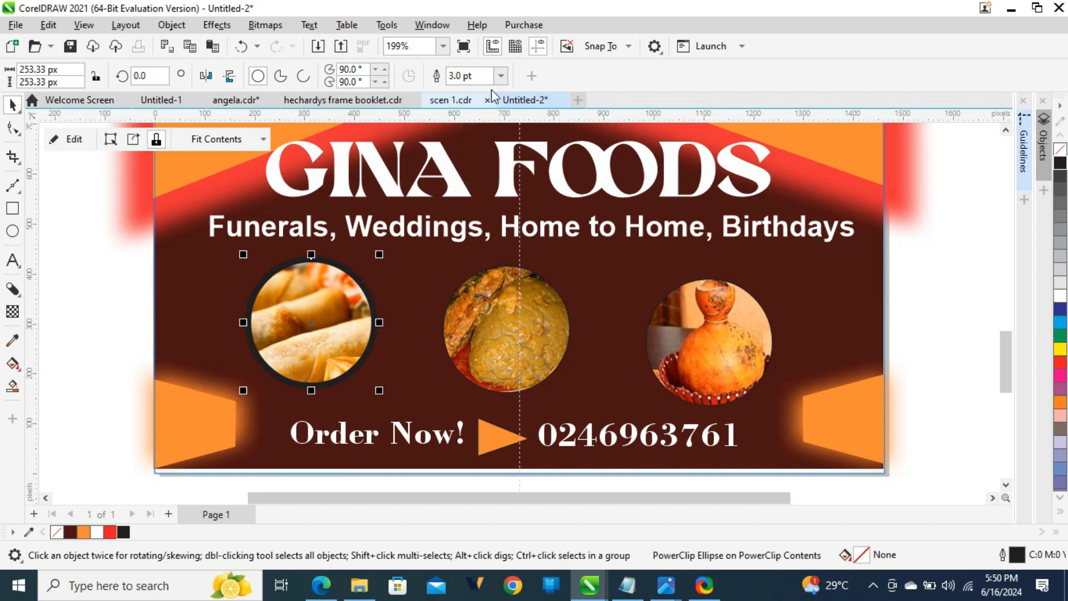
left_click(500, 76)
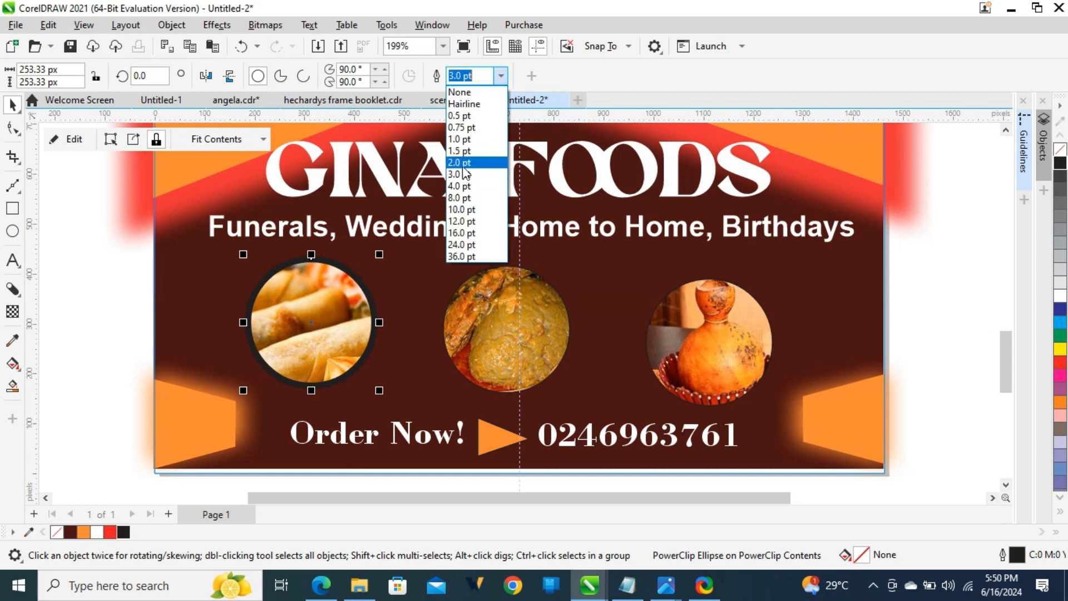
left_click(460, 163)
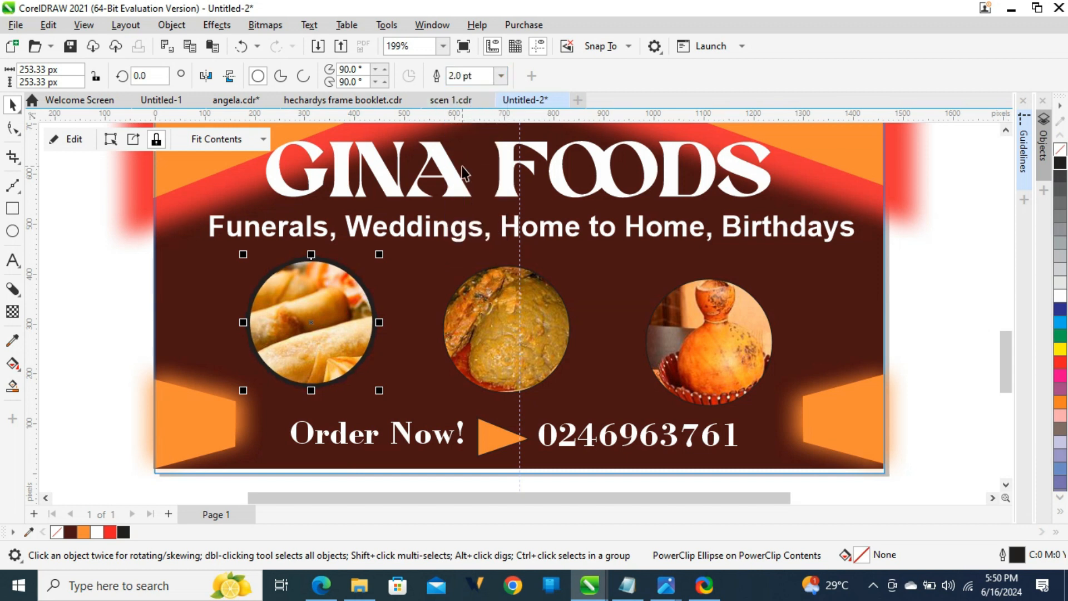
right_click(97, 532)
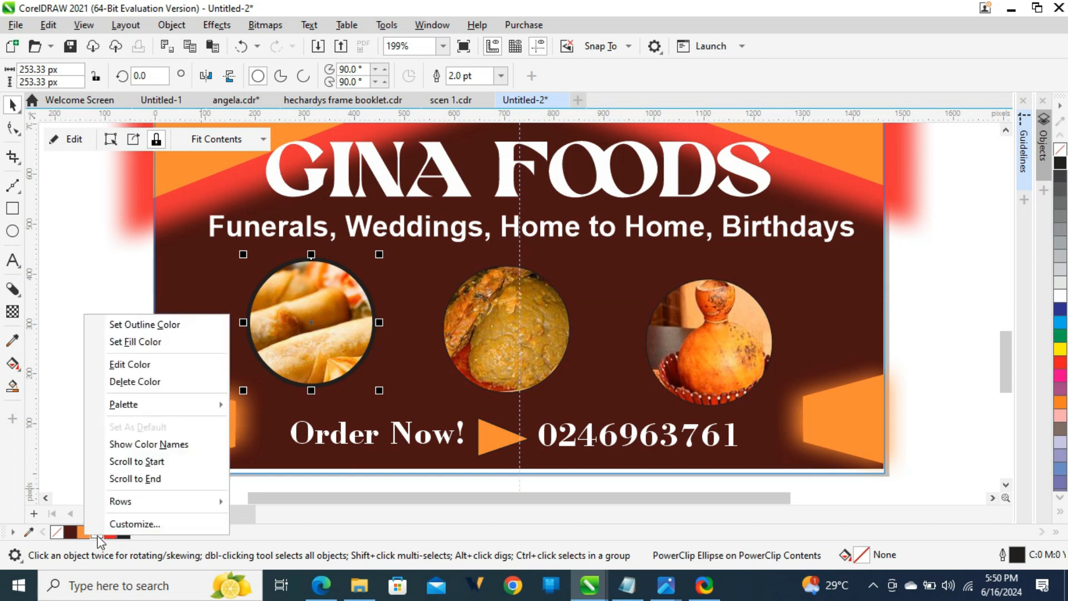
left_click(162, 330)
Step: Give the small middle stew photo a 2.0 pt white outline to match the spring roll photo
left_click(458, 339)
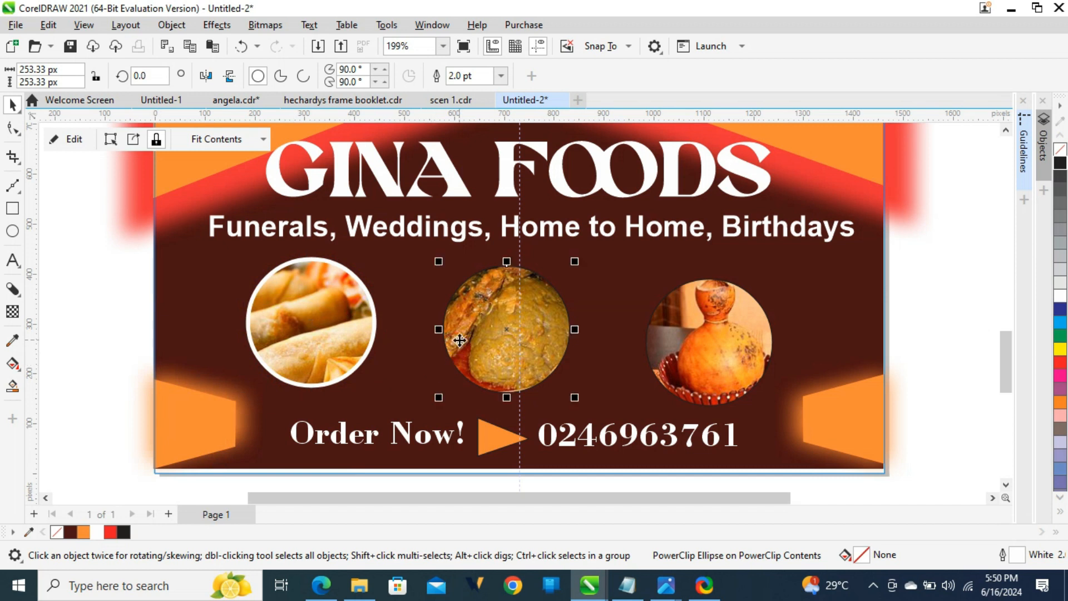
left_click(501, 76)
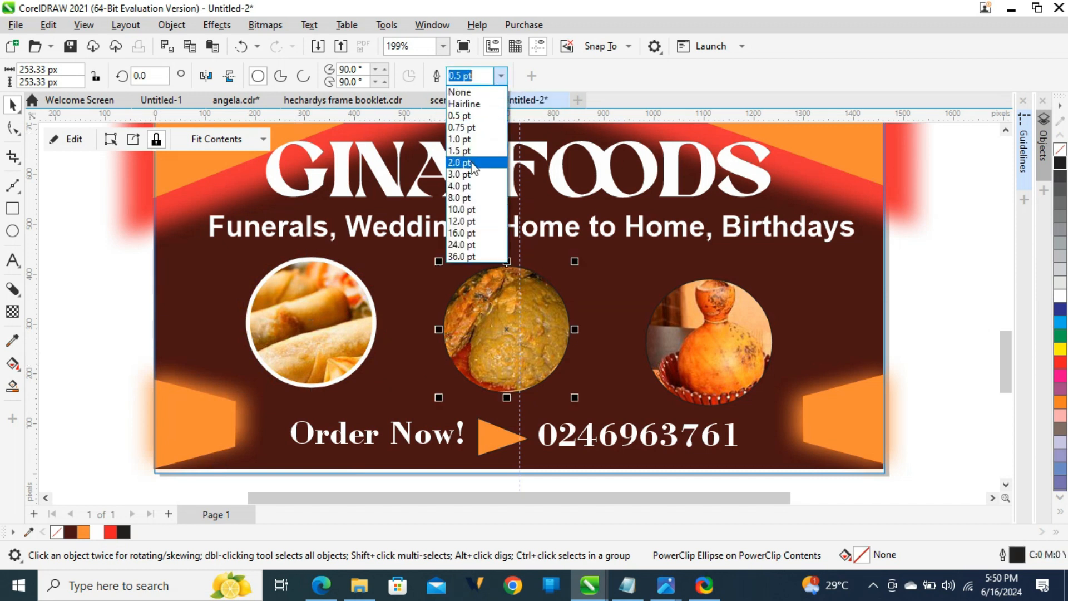
left_click(472, 163)
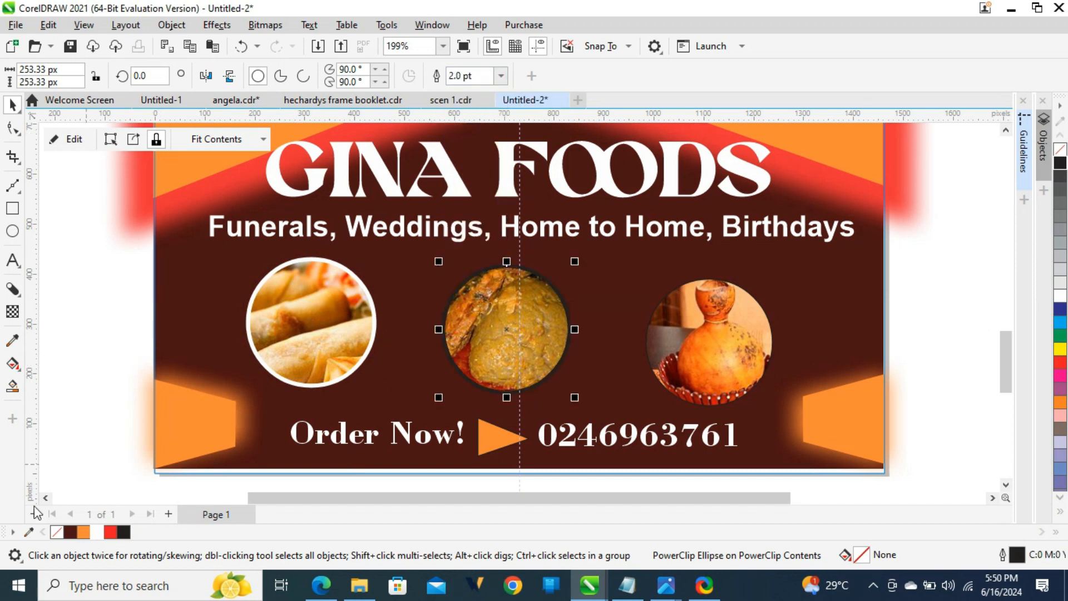
right_click(99, 534)
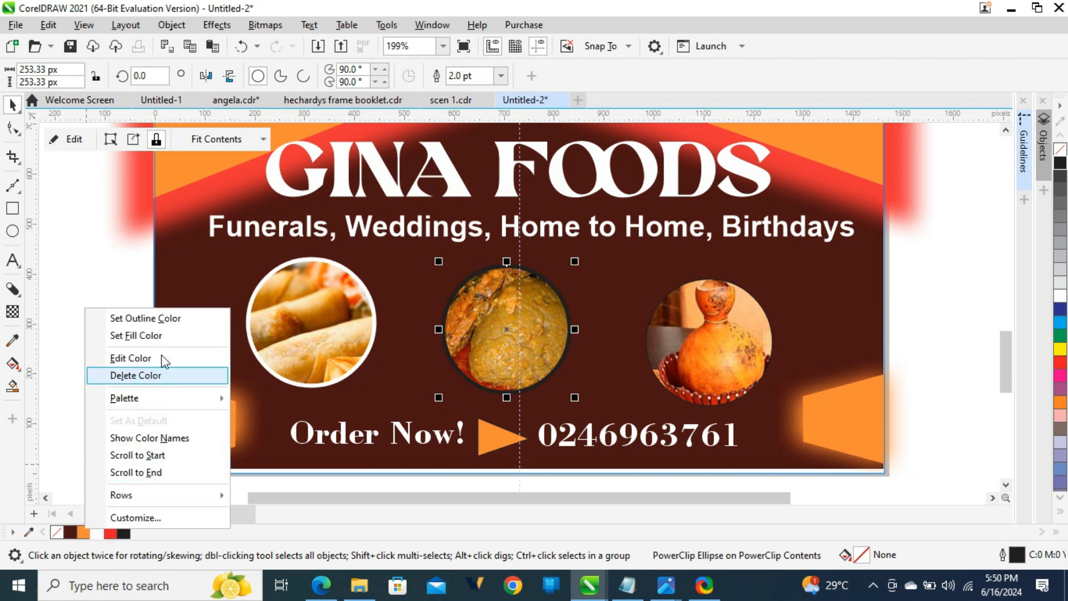
left_click(152, 321)
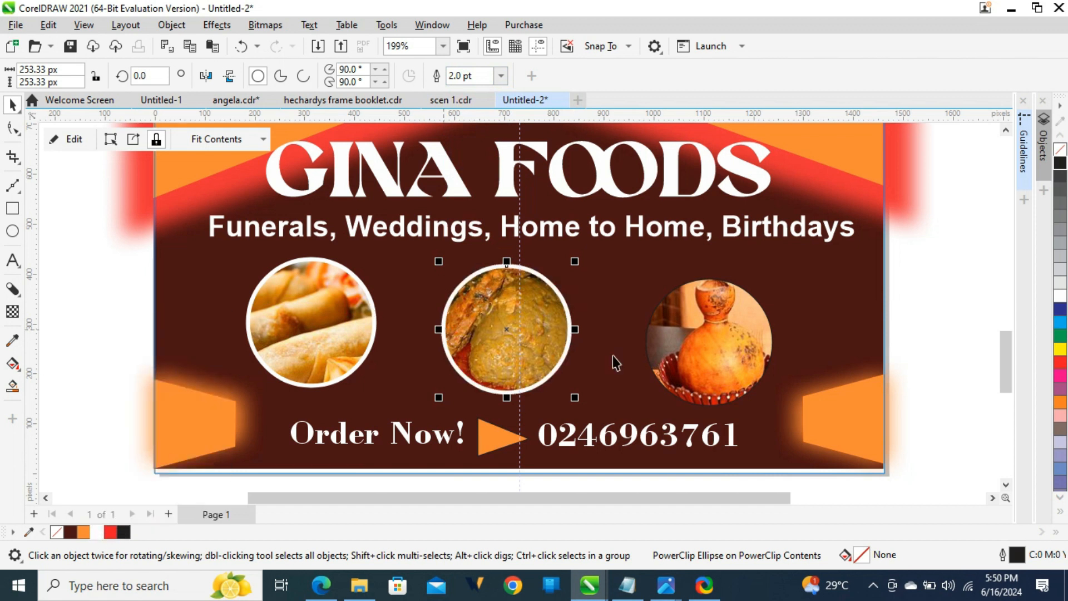
Step: Give the small circular gourd photo a matching 2.0 pt white outline
left_click(672, 355)
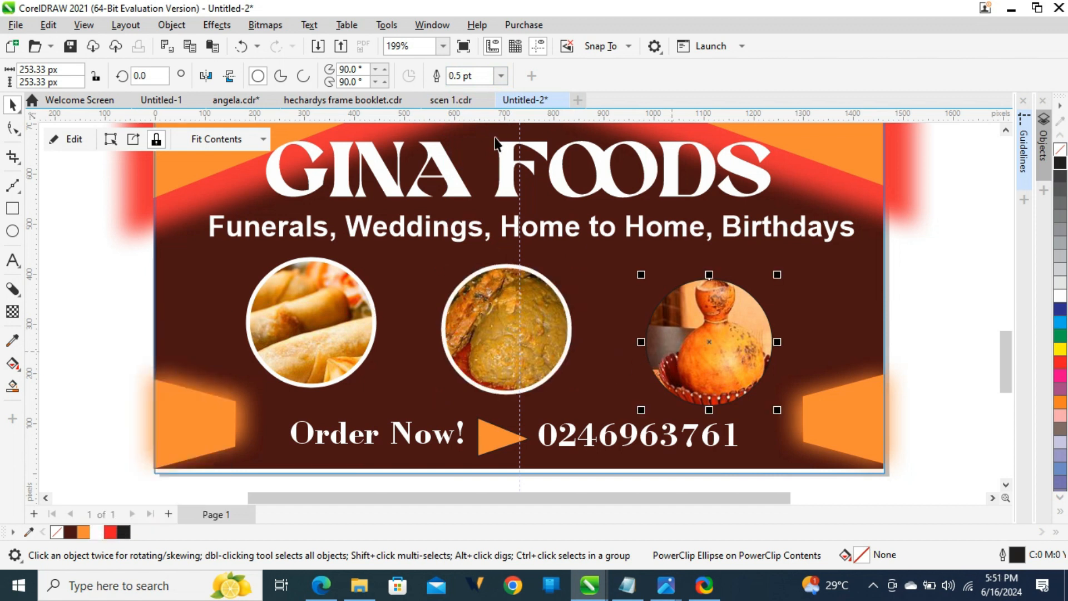
left_click(501, 76)
left_click(462, 163)
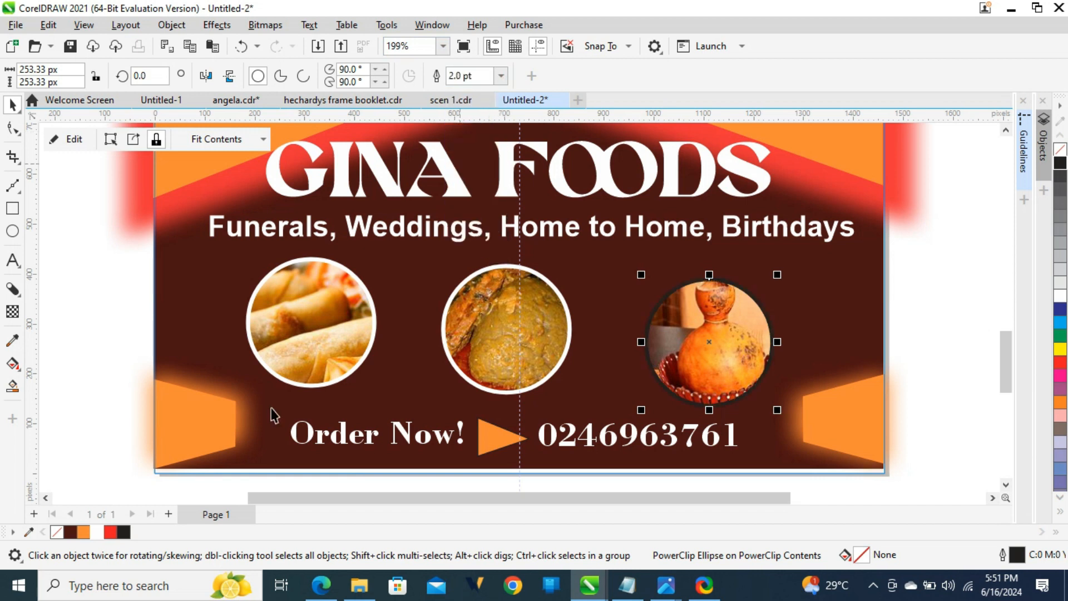
right_click(97, 533)
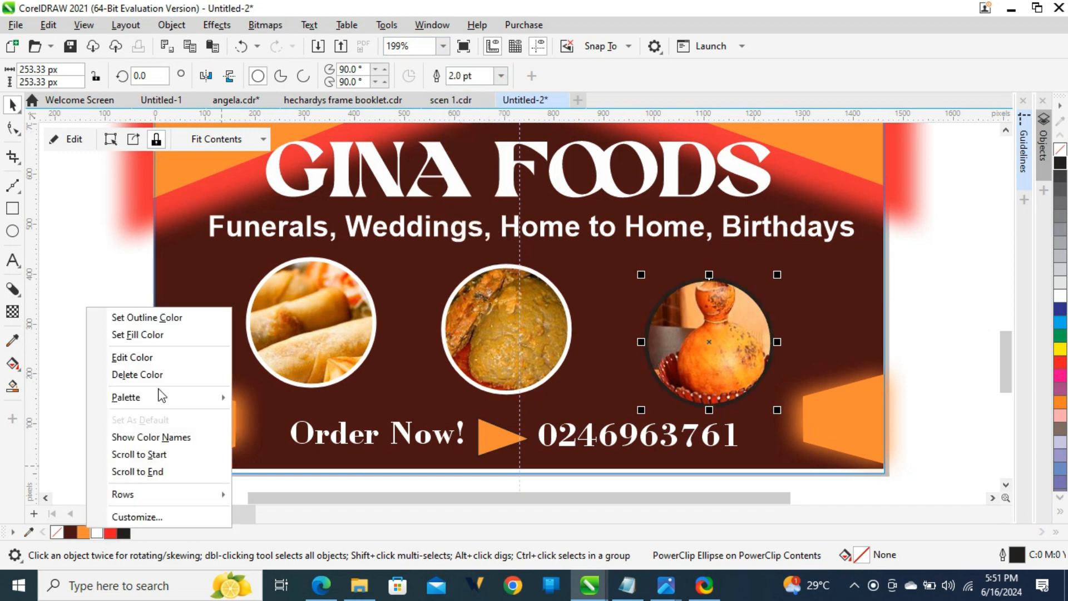
left_click(166, 321)
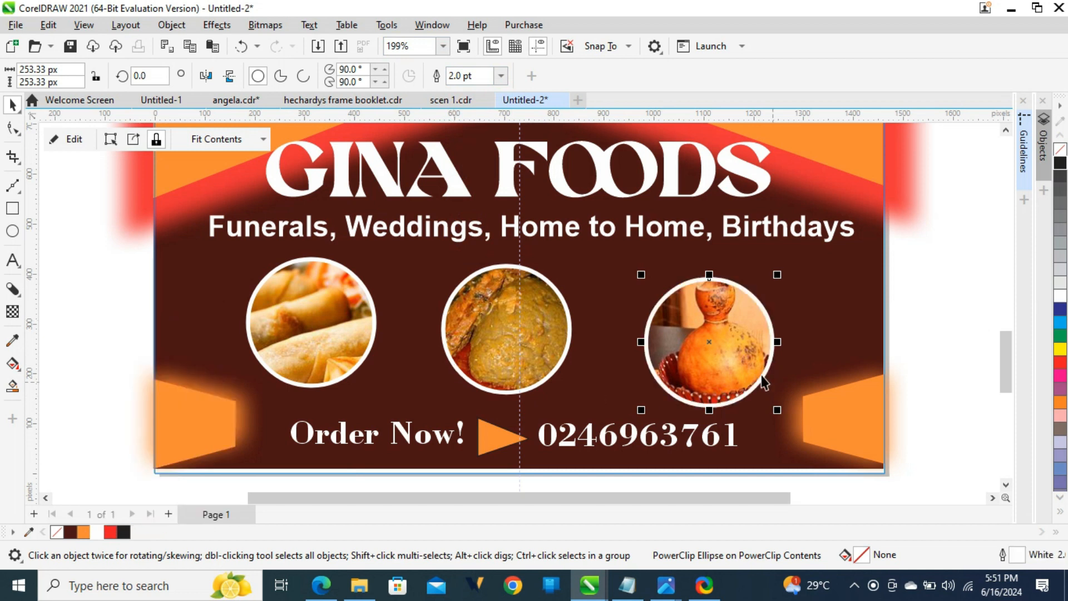
left_click_drag(639, 121, 406, 256)
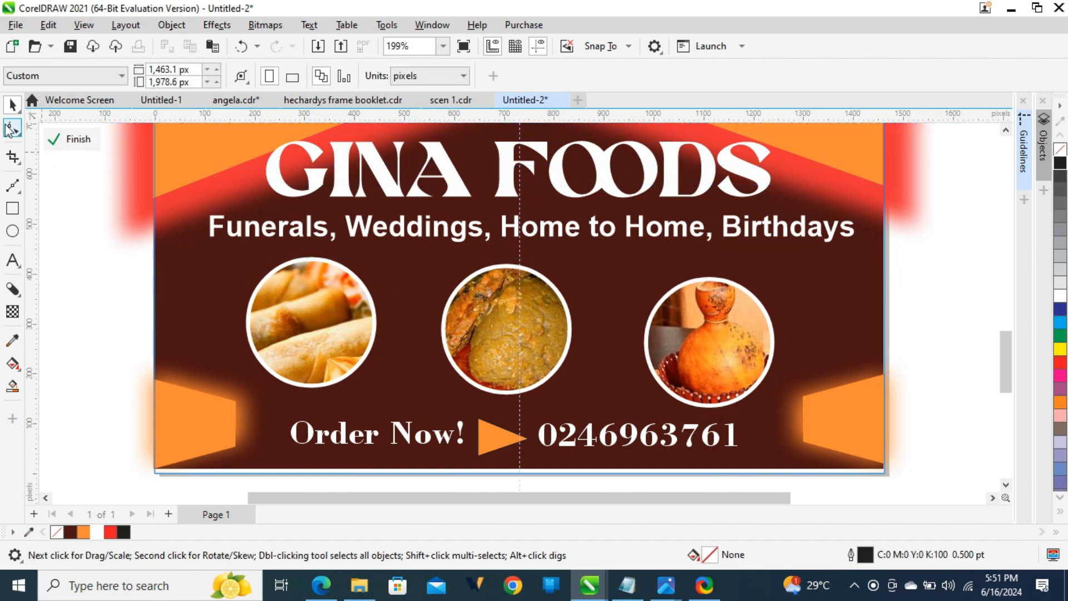
left_click(54, 140)
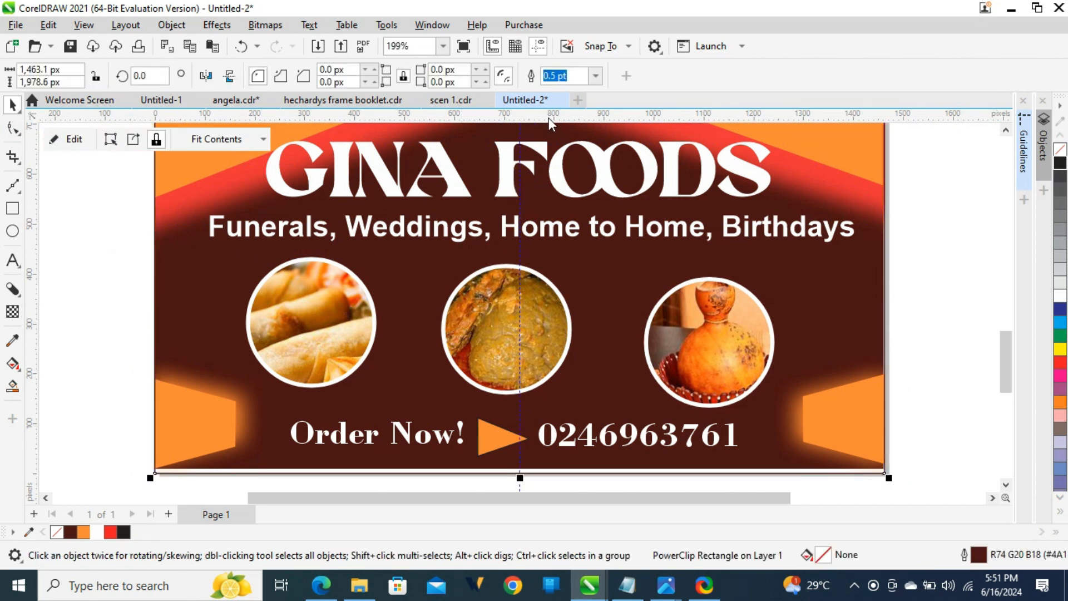
left_click_drag(496, 308, 500, 293)
key("ctrl+z")
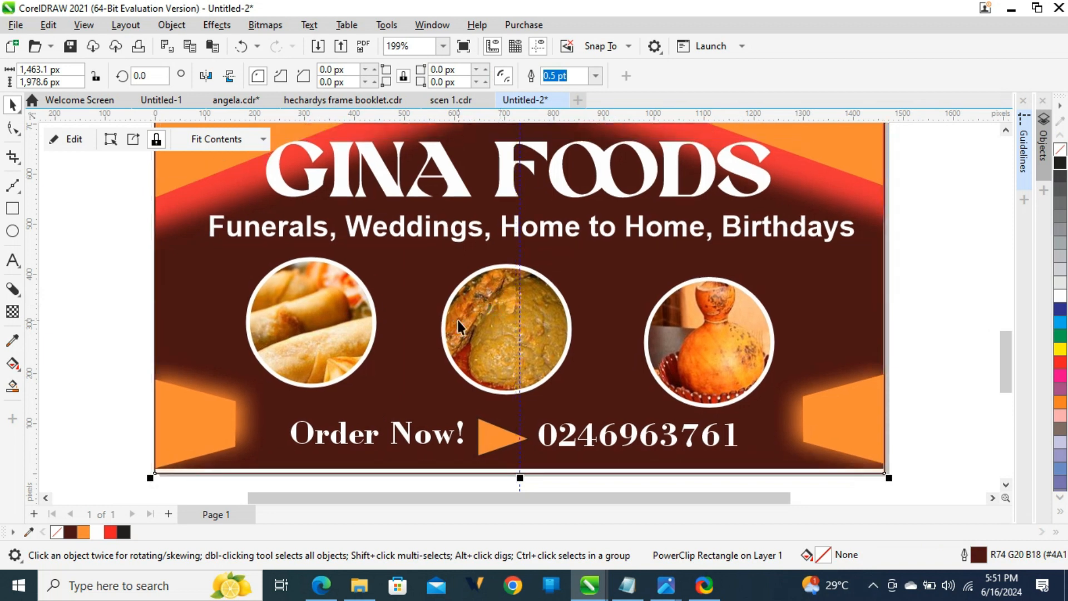
double_click(457, 321)
Step: Move the small stew and gourd photos up to line up in a row with the spring roll photo
left_click_drag(971, 421, 431, 267)
mouse_move(474, 318)
left_mouse_down()
mouse_move(408, 309)
mouse_move(479, 312)
left_mouse_up()
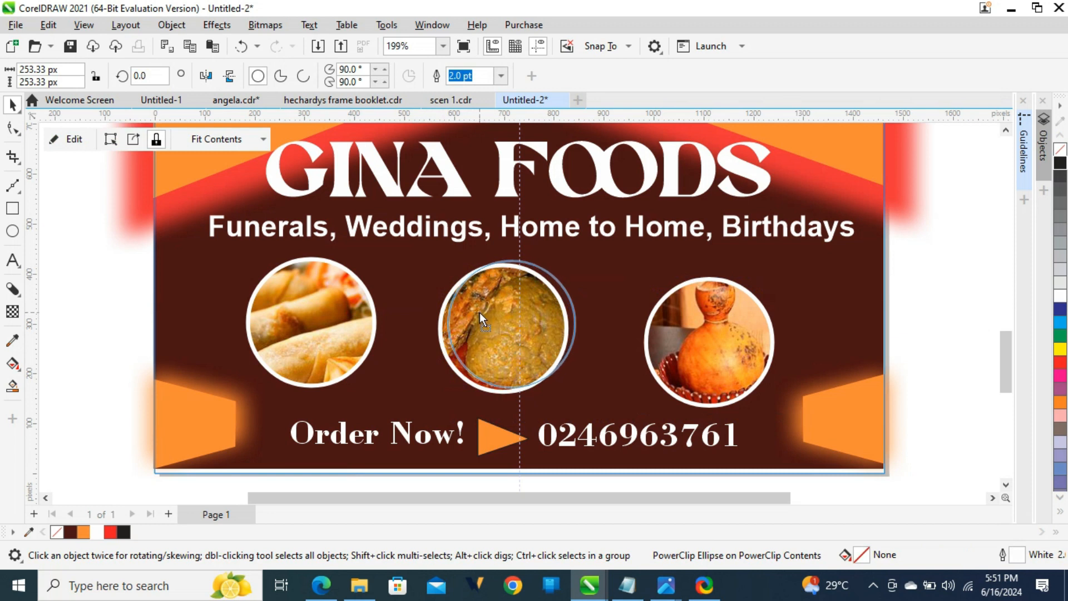
left_click_drag(732, 362, 728, 358)
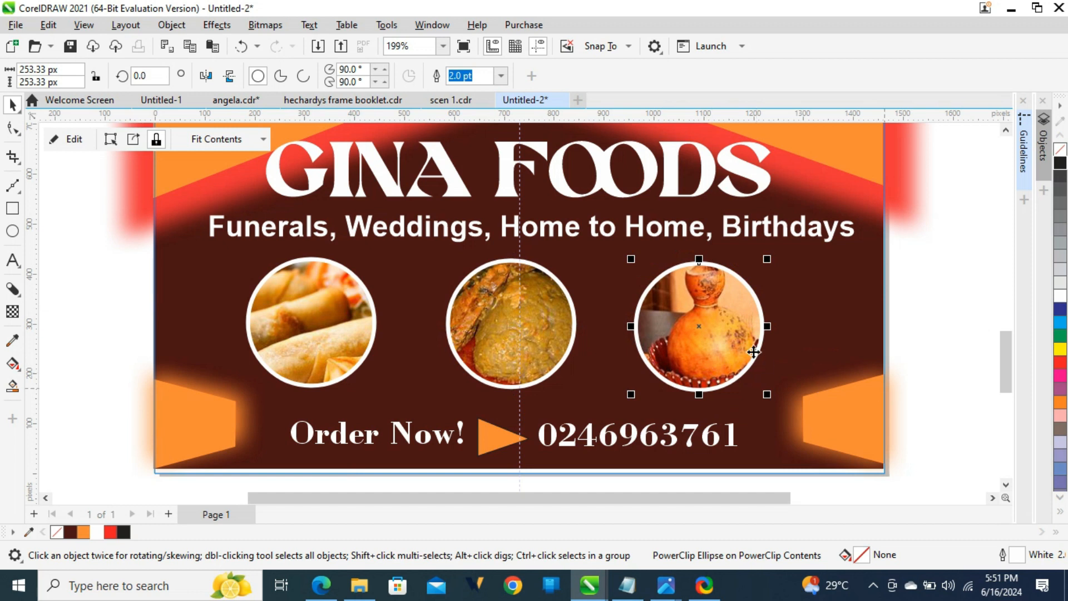
Step: Nudge the small gourd photo and the small middle stew photo to the right to even out the spacing of the row
key("Right")
key("Right")
key("Right")
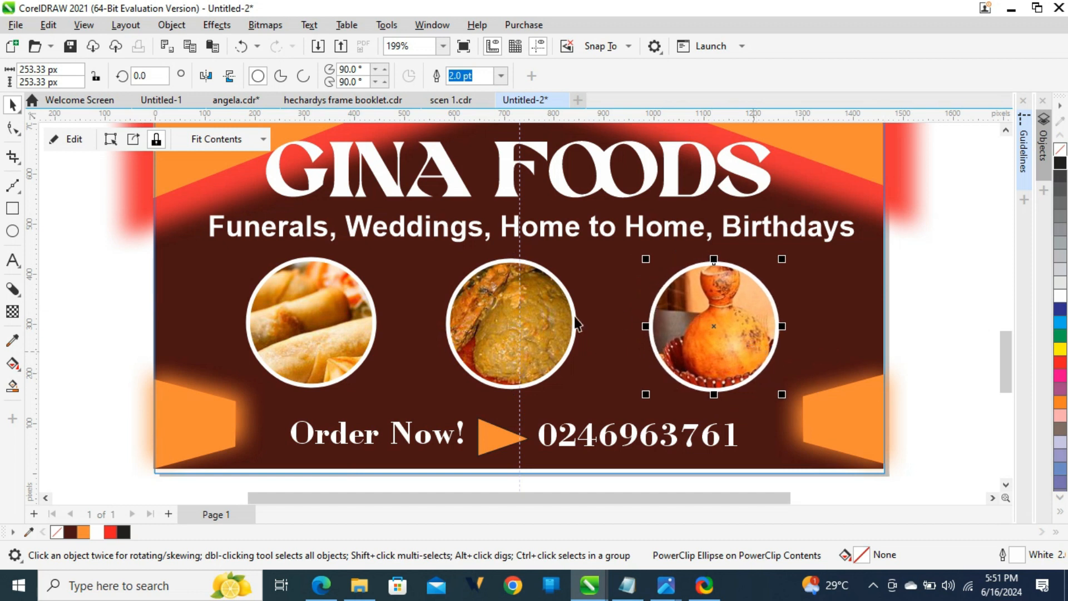
left_click(529, 315)
key("Right")
key("Right")
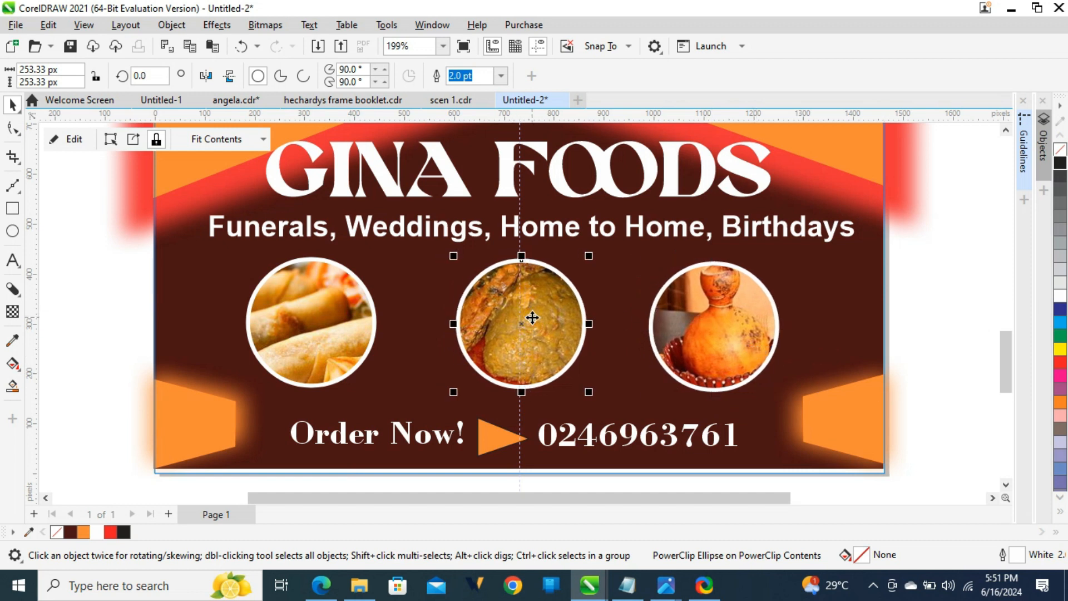
key("Left")
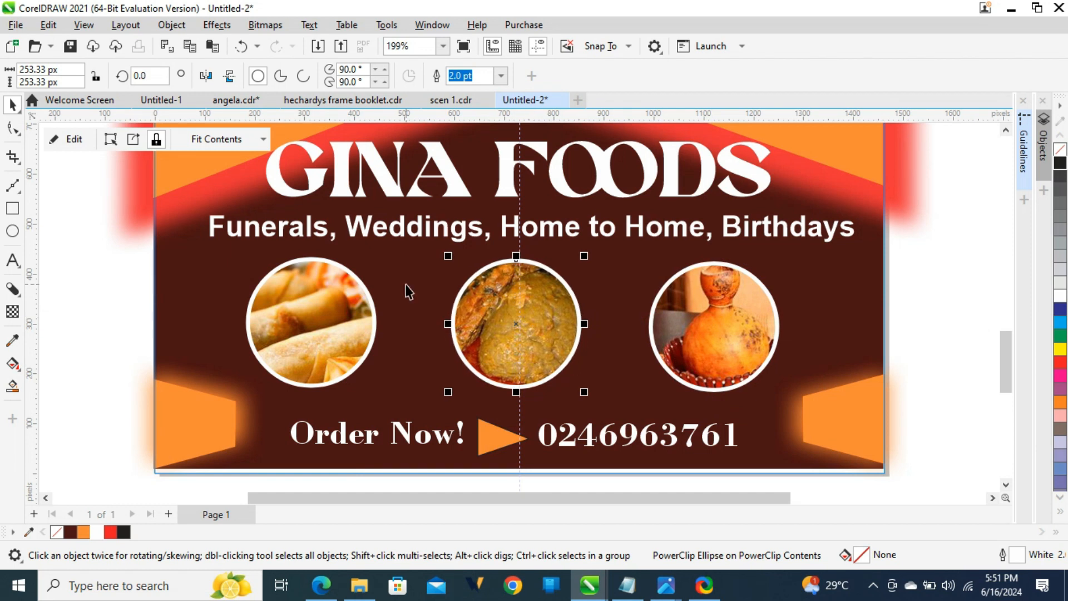
Step: Finish editing the page frame's PowerClip contents, deselect everything, and preview the complete flyer in full screen
key("shift+F4")
left_click(74, 145)
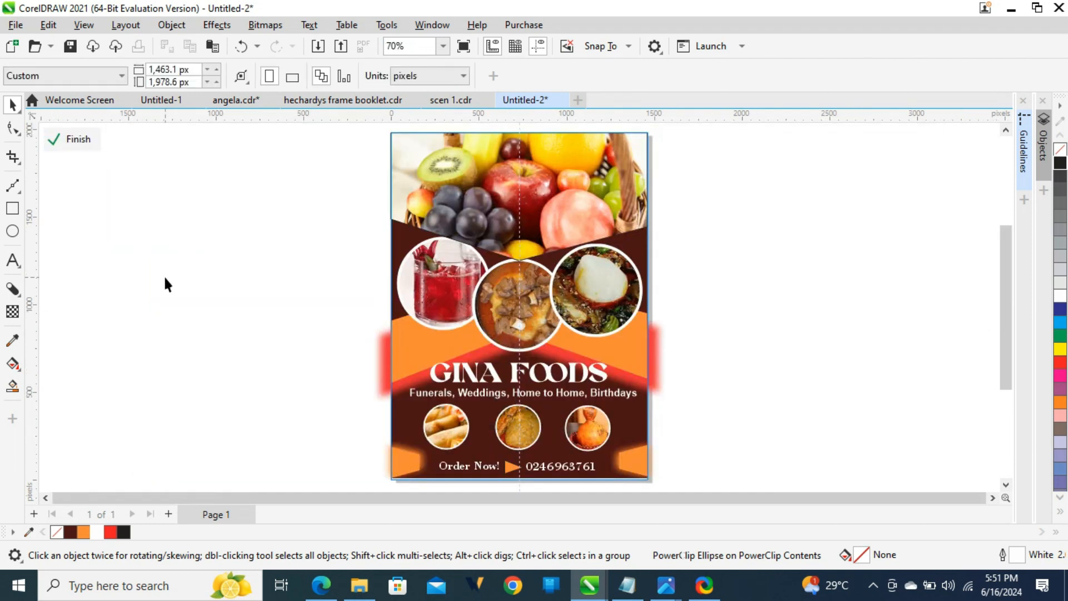
left_click(81, 140)
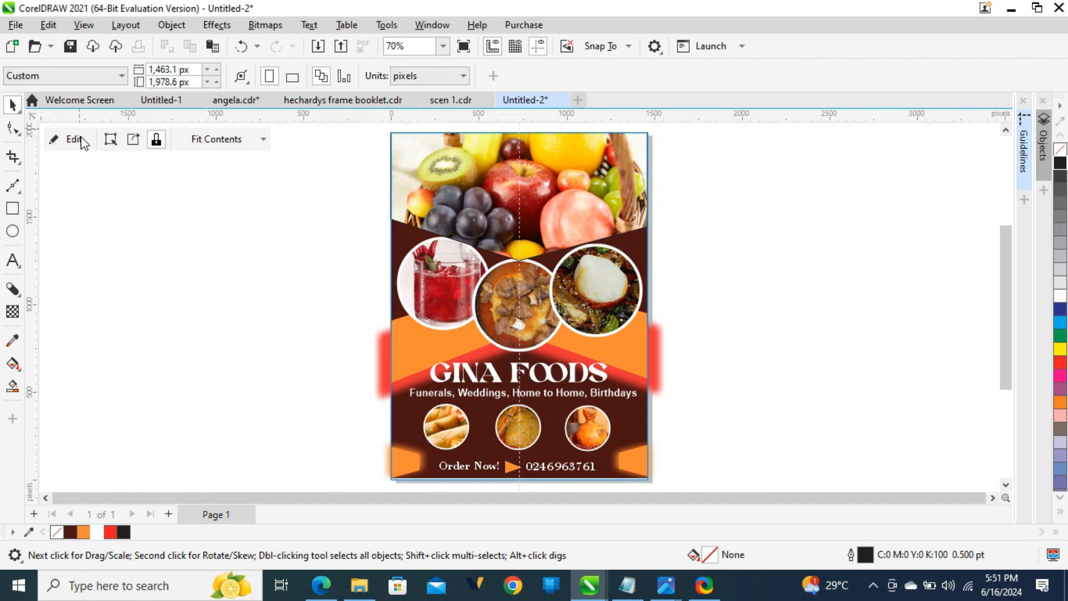
left_click(235, 314)
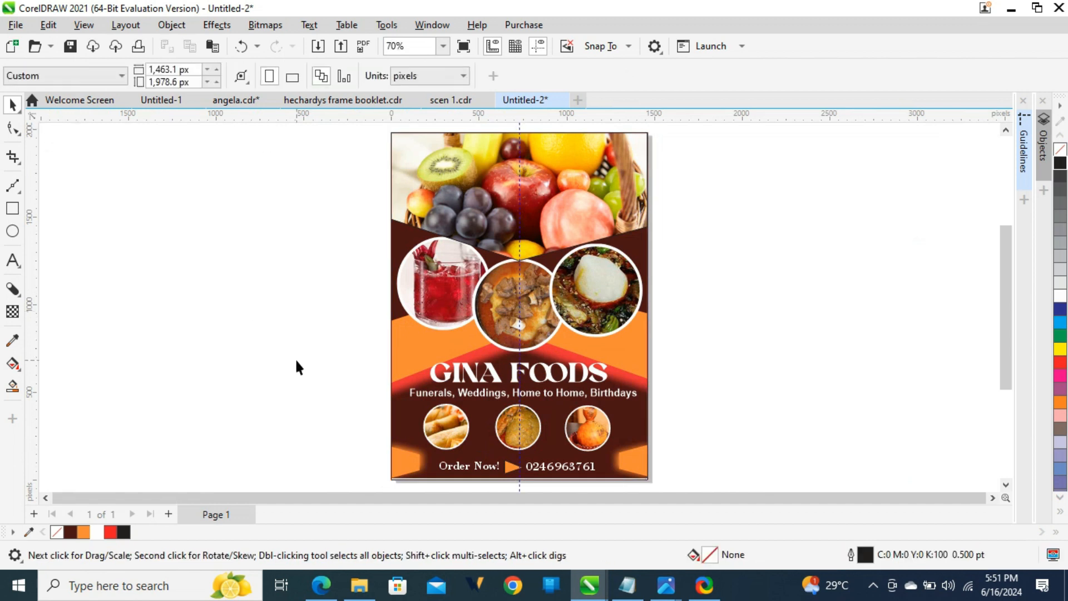
key("F4")
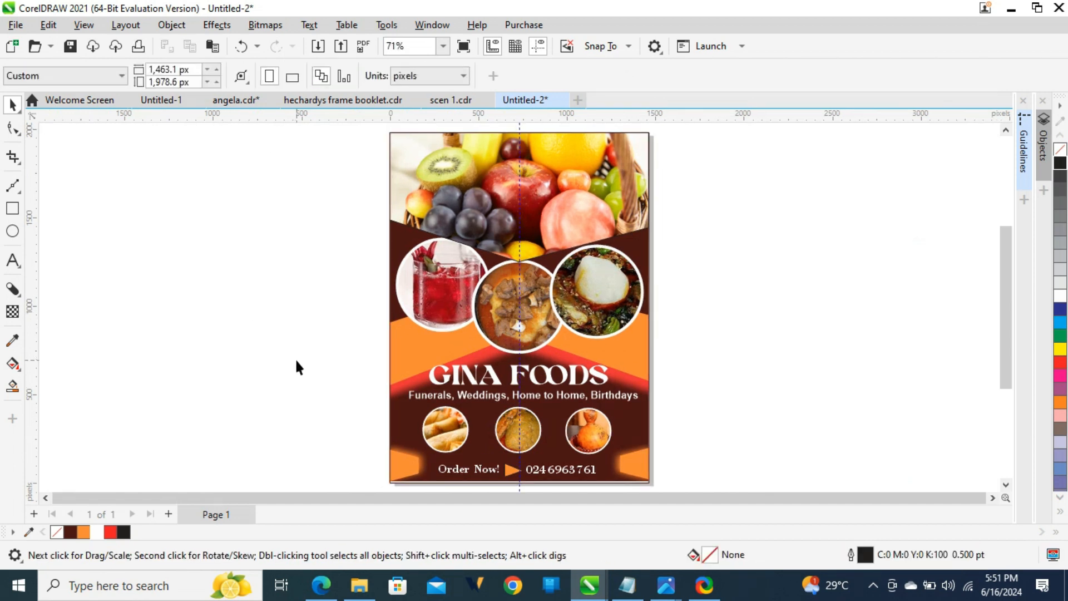
key("F9")
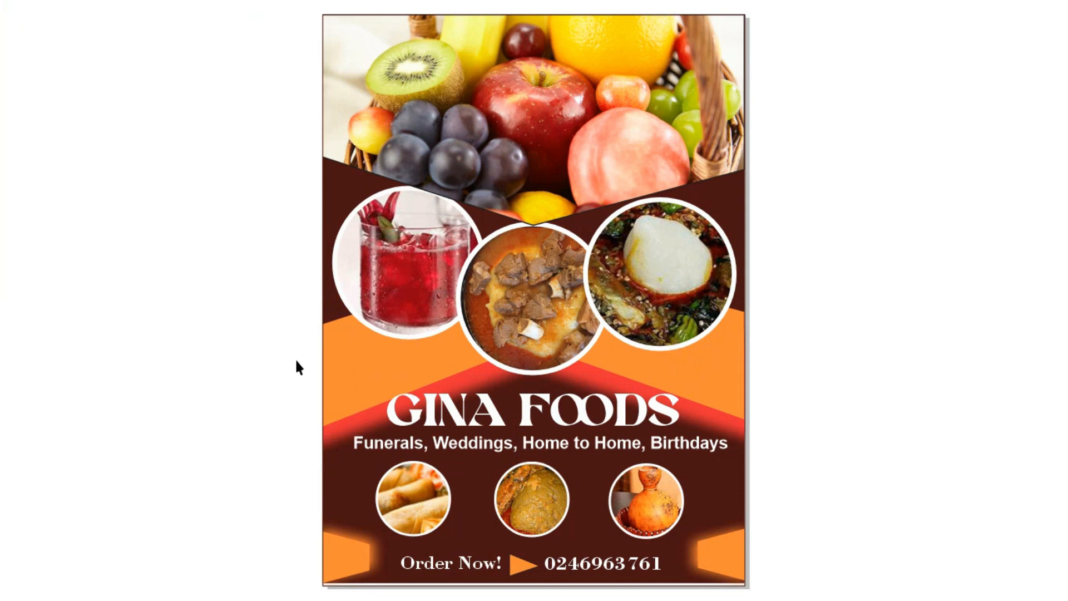